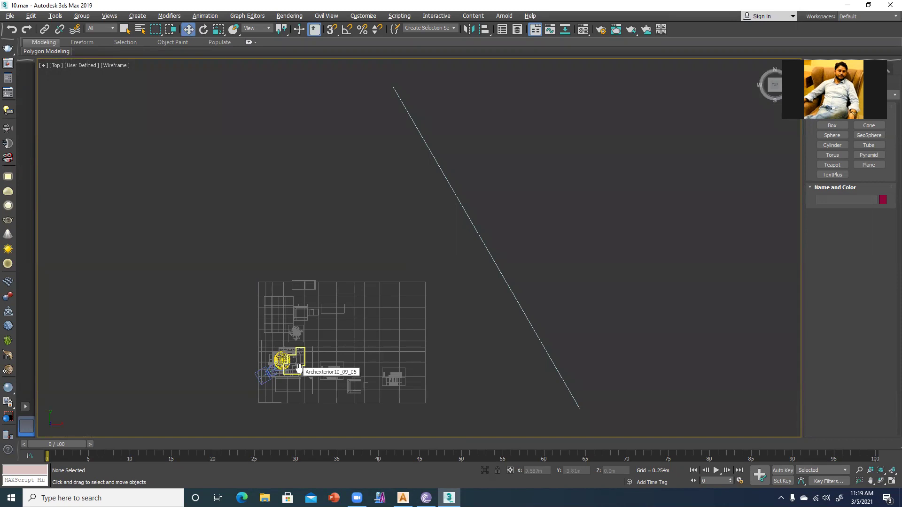
Maximize the VRayCam001 camera view and turn off its safe frame
scroll(320, 245, "up", 2)
scroll(320, 244, "up", 4)
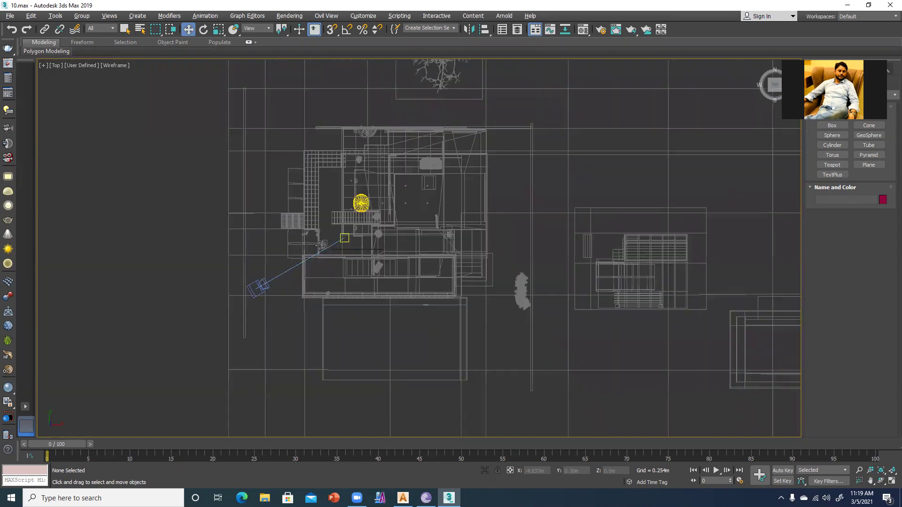
scroll(303, 277, "up", 1)
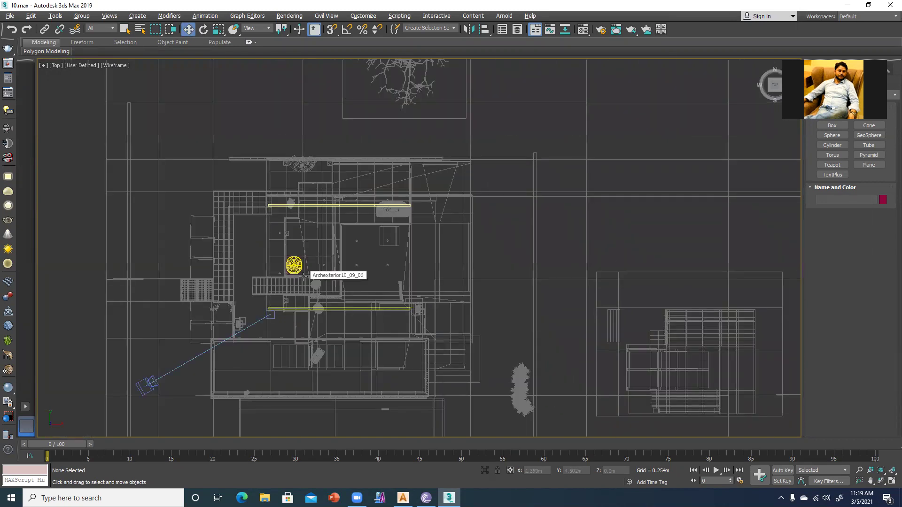
key("alt+w")
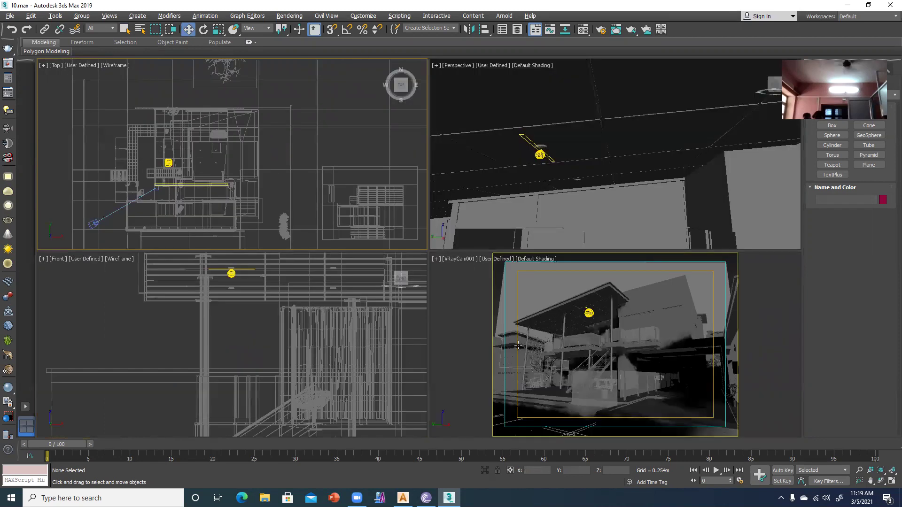
left_click(558, 368)
key("alt+w")
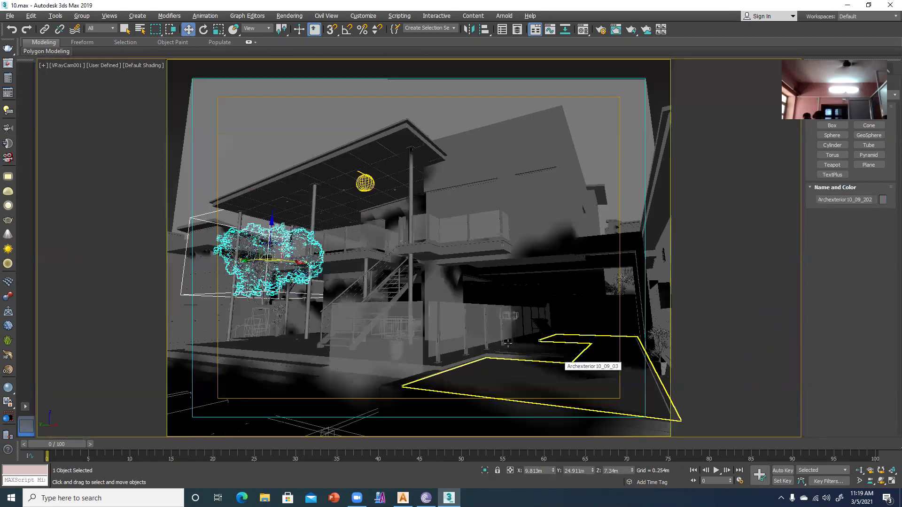
key("shift+f")
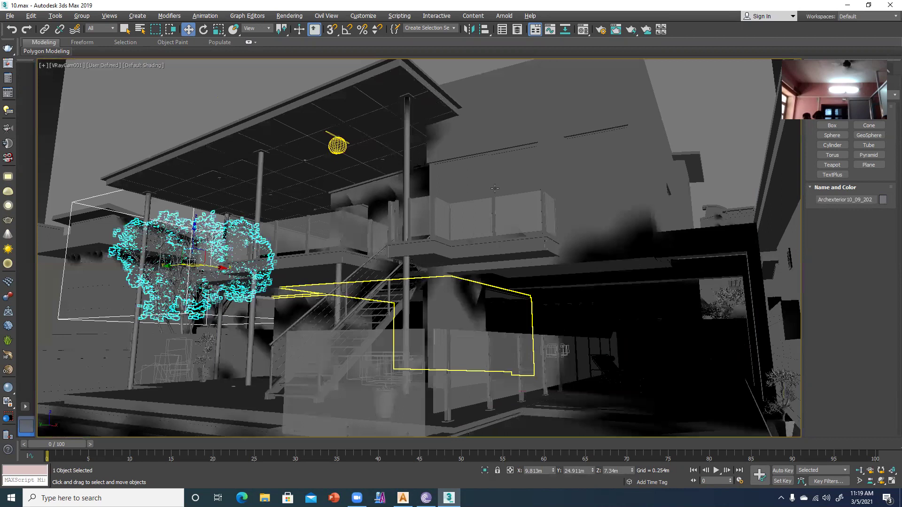
Set the VRayCam001 viewport's quality preset to Standard
left_click(360, 374)
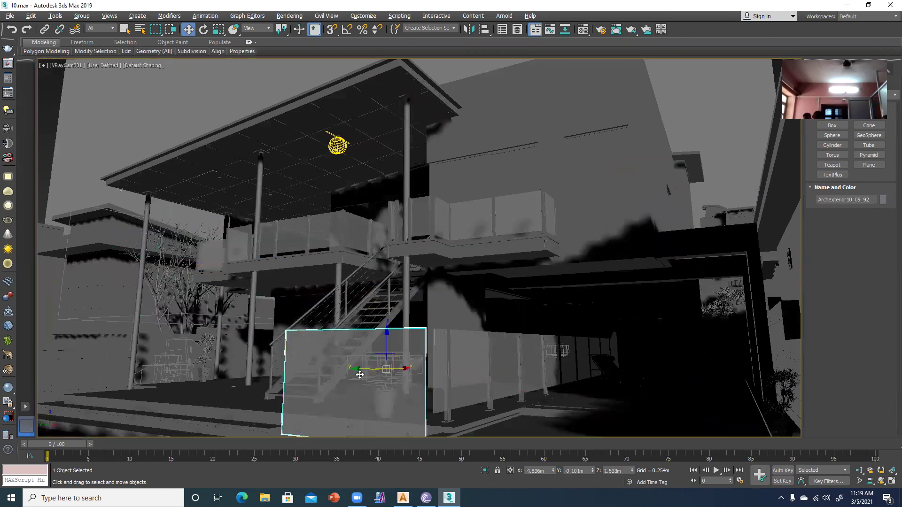
left_click(103, 65)
left_click(131, 84)
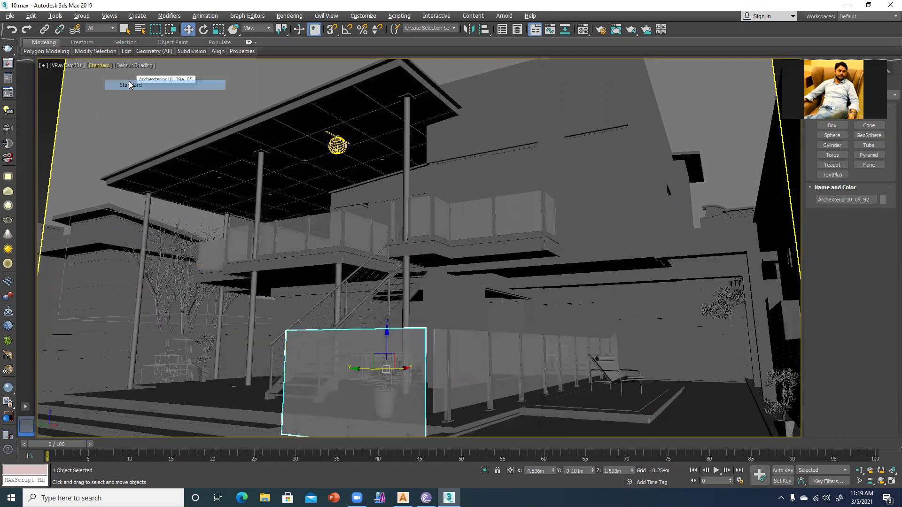
Switch to the Perspective view and examine the roof, entrance steps, staircase terrace and pool area
left_click(323, 254)
middle_click_drag(332, 266, 334, 245)
key("p")
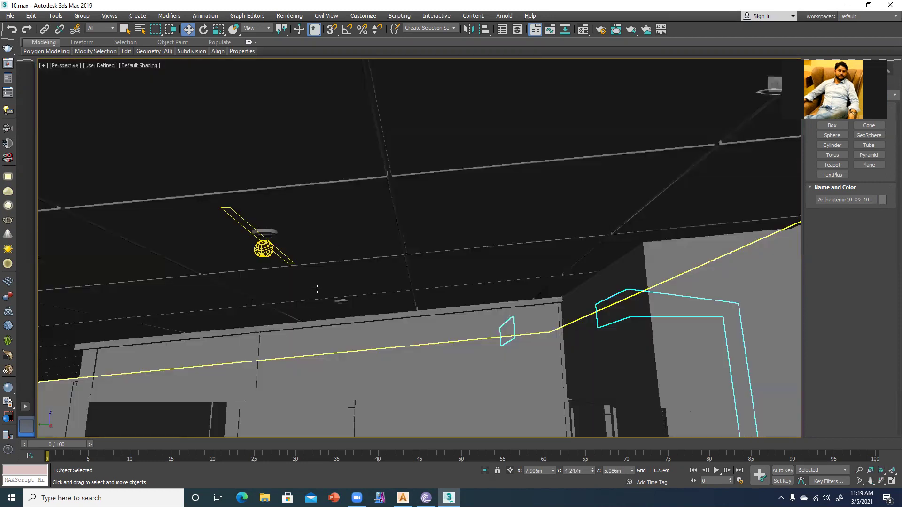
left_click(322, 281)
scroll(328, 300, "down", 10)
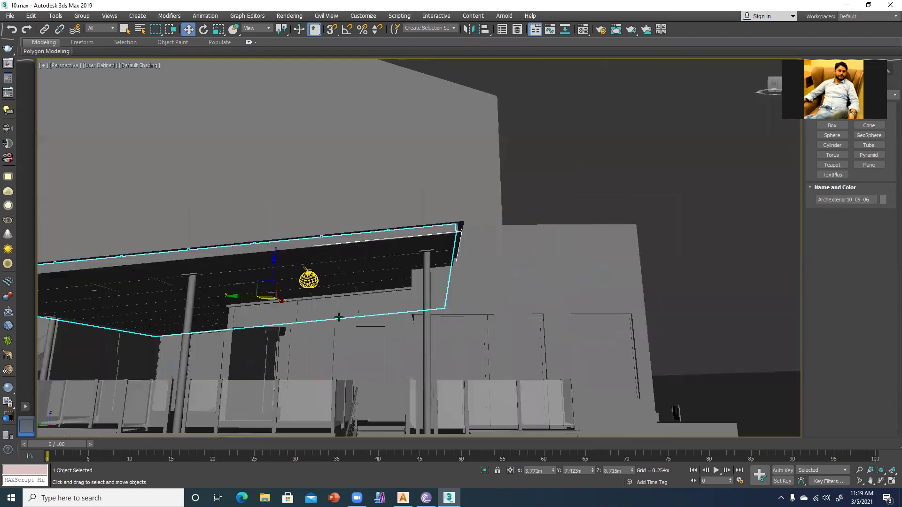
middle_click_drag(332, 354, 339, 310, "alt")
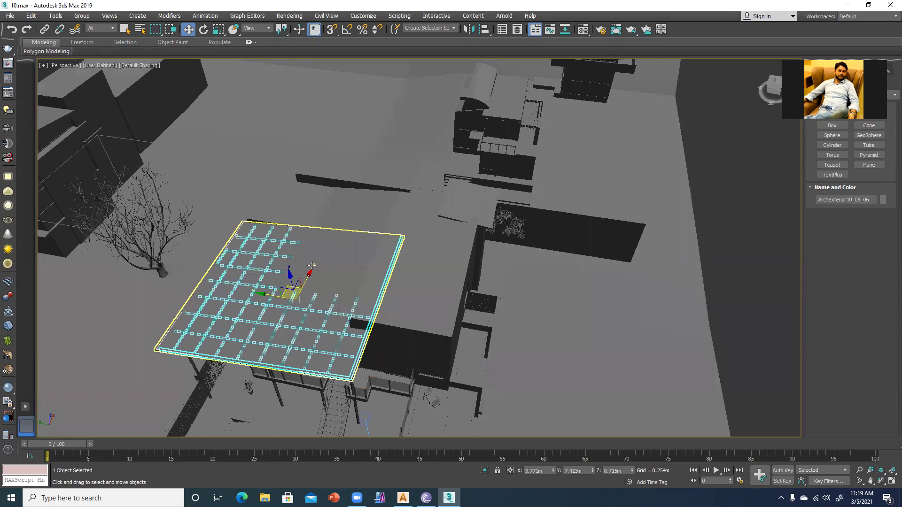
scroll(311, 265, "up", 6)
middle_click_drag(305, 399, 316, 279)
middle_click_drag(328, 337, 364, 301, "alt")
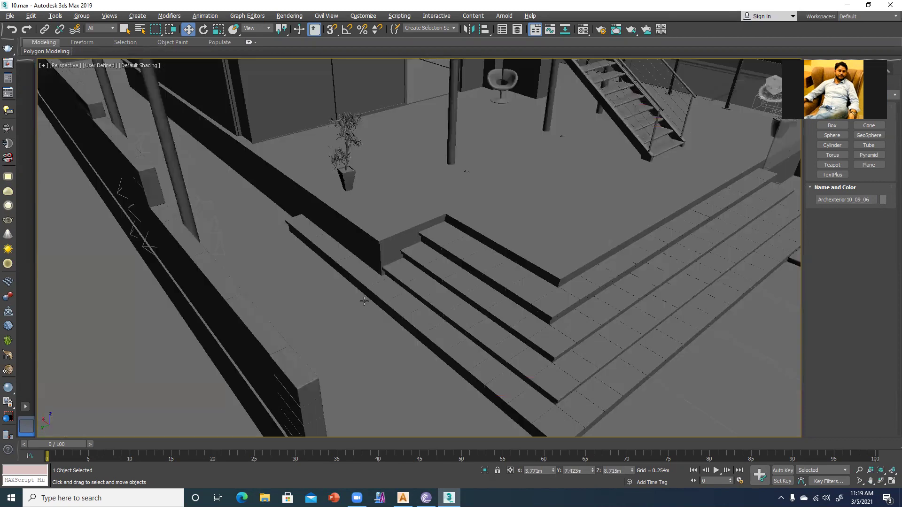
middle_click_drag(345, 337, 308, 366)
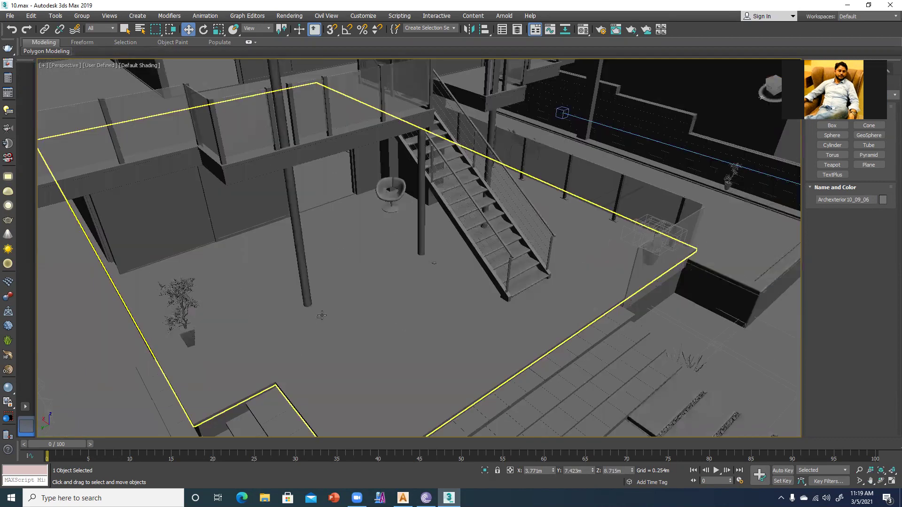
middle_click_drag(380, 276, 322, 294)
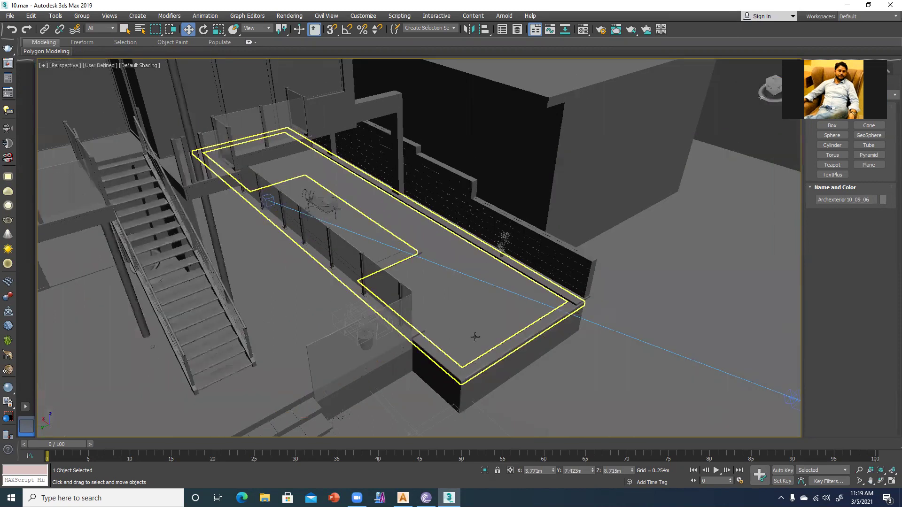
Delete the water surface of the pool beside the terrace
left_click(468, 310)
scroll(467, 314, "down", 1)
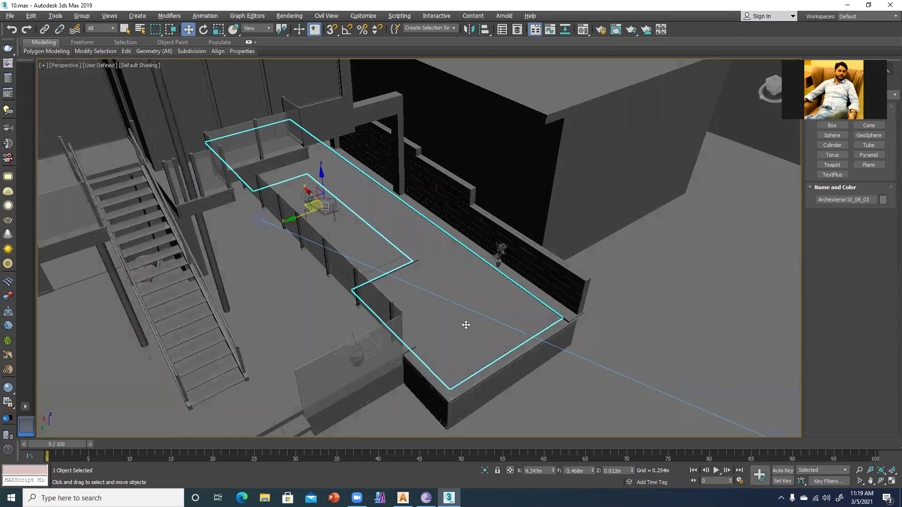
scroll(464, 324, "down", 1)
key("Delete")
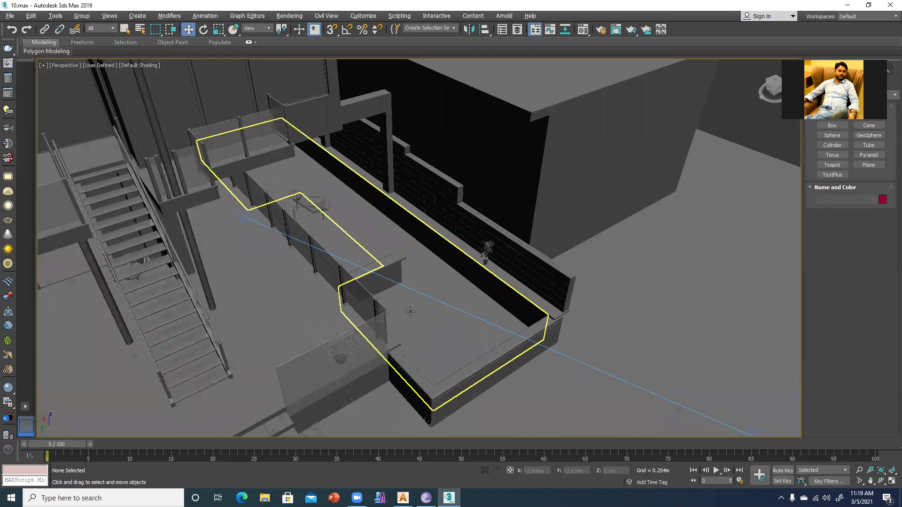
Look into the emptied pool basin and restore the deleted water surface
middle_click_drag(410, 312, 415, 333, "alt")
middle_click_drag(557, 305, 422, 330, "alt")
scroll(390, 313, "up", 3)
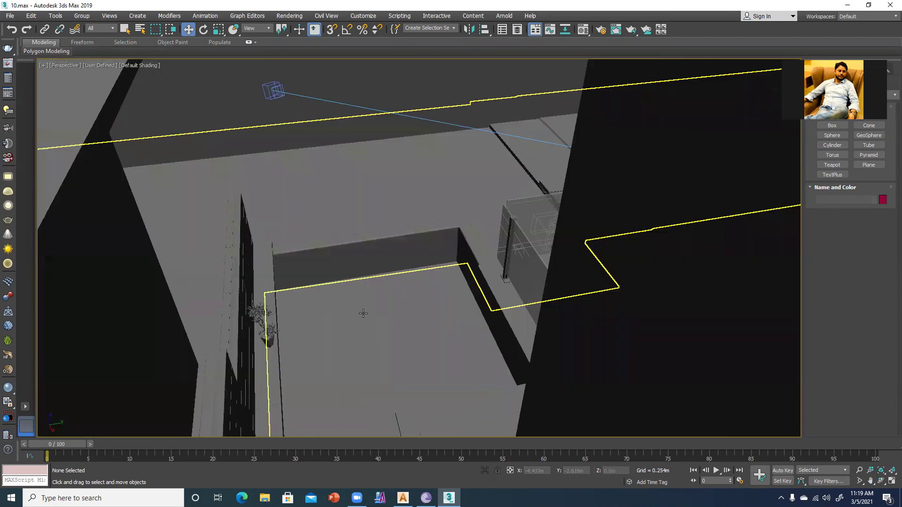
middle_click_drag(356, 314, 356, 326, "alt")
left_click(355, 325)
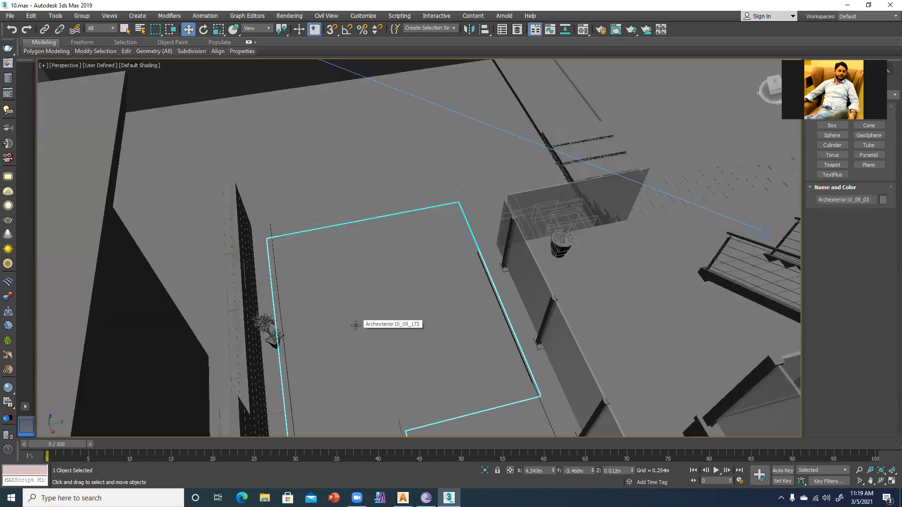
Examine the pool surface, the house and the entrance steps from several sides
middle_click_drag(320, 288, 416, 312, "alt")
scroll(416, 311, "down", 5)
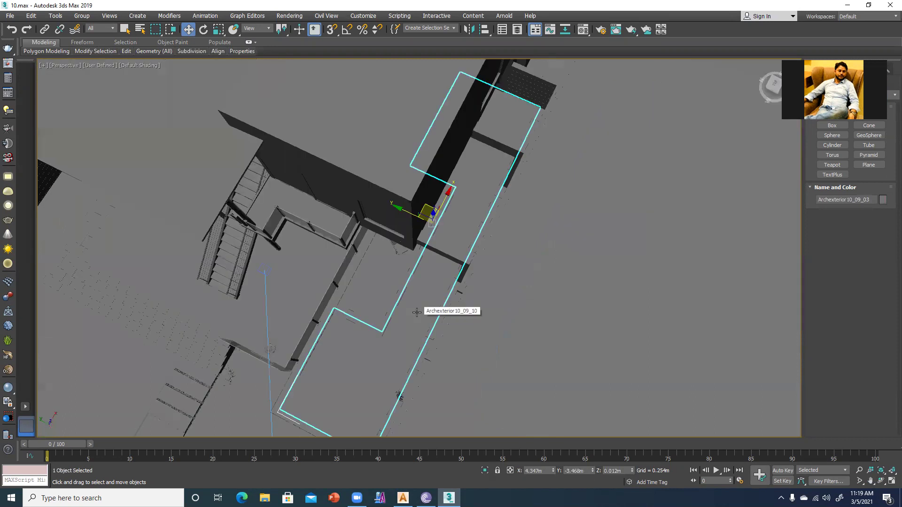
middle_click_drag(332, 394, 383, 260, "alt")
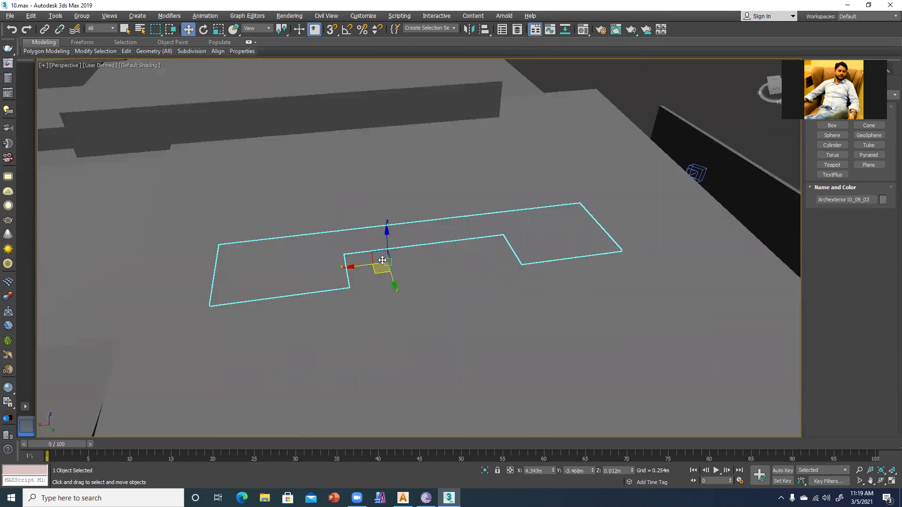
scroll(418, 338, "down", 5)
mouse_move(386, 328)
middle_mouse_down("alt")
mouse_move(392, 352)
mouse_move(378, 332)
middle_mouse_up("alt")
scroll(392, 352, "up", 3)
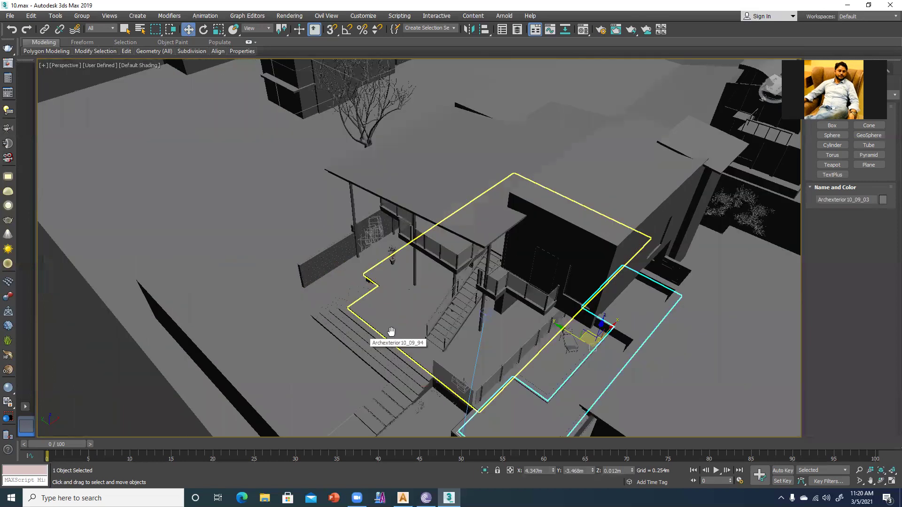
scroll(387, 332, "up", 3)
View the reference render exterior.jpg from the max class folder on the desktop, and return to the 3ds Max scene
key("alt+Tab")
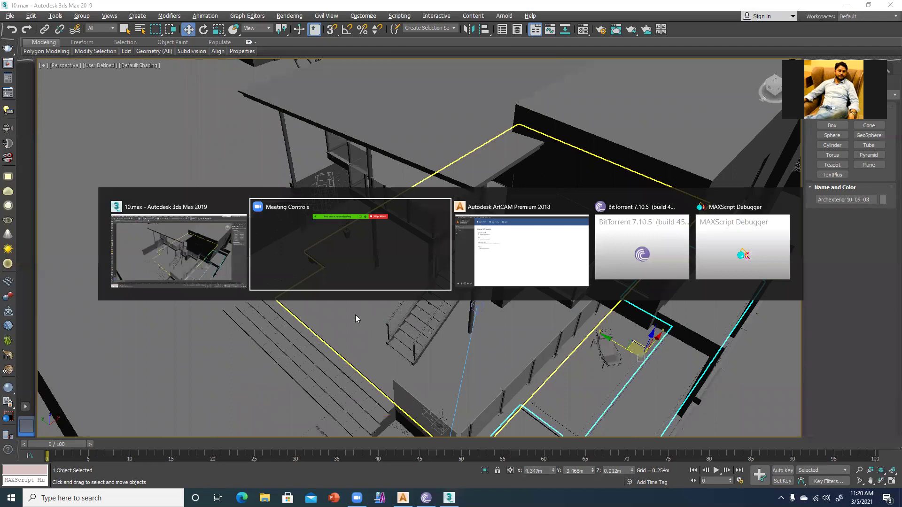
key("super+d")
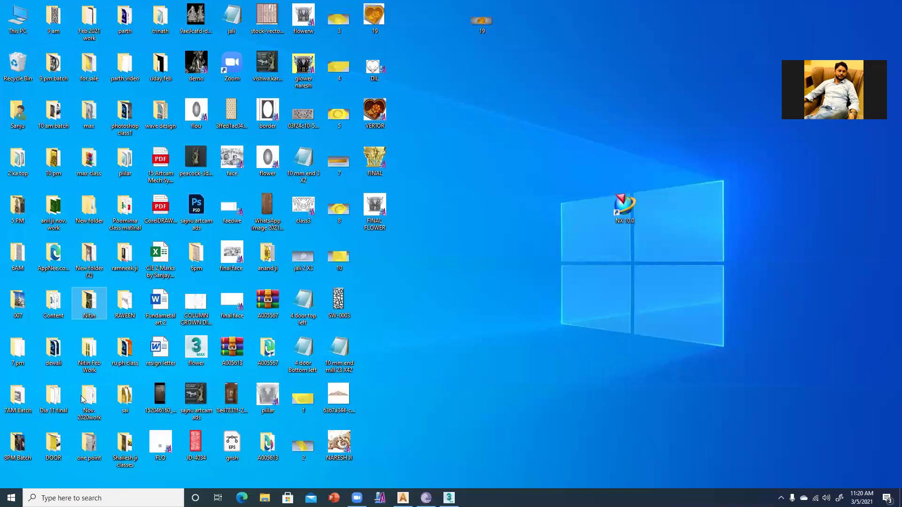
double_click(98, 163)
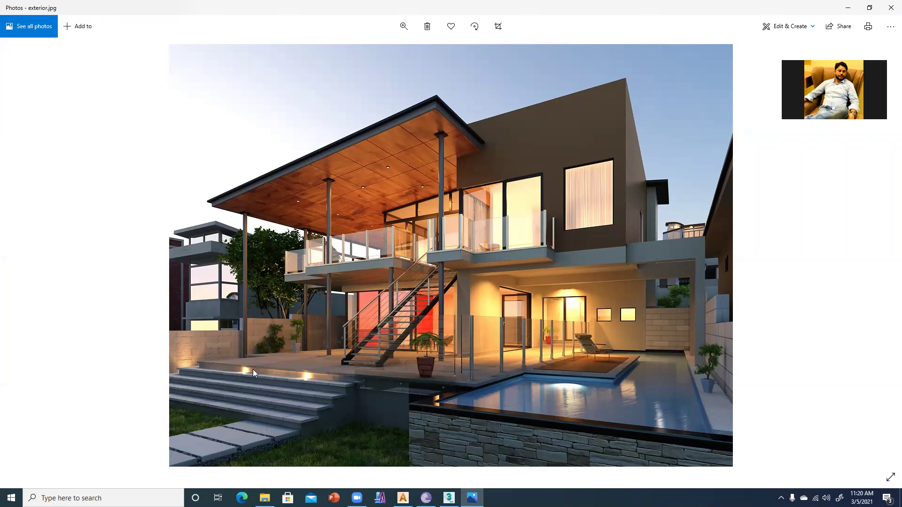
key("alt+Tab")
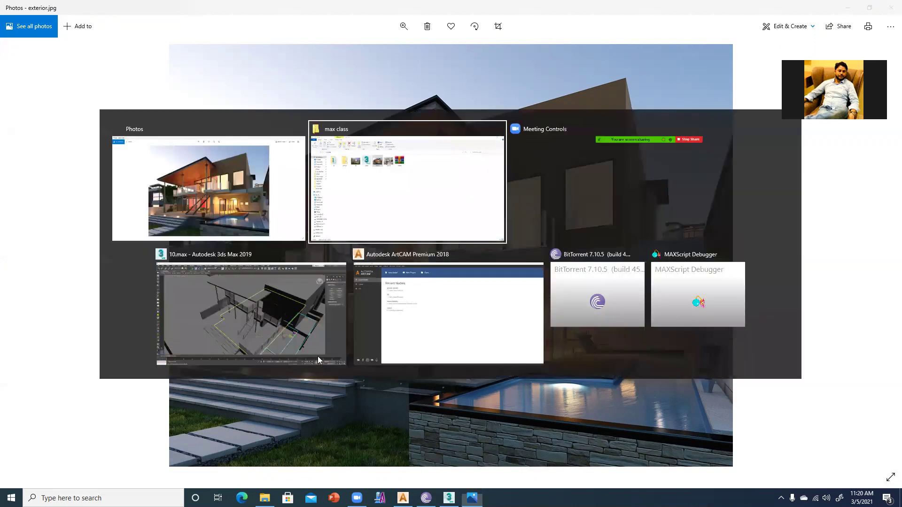
left_click(254, 317)
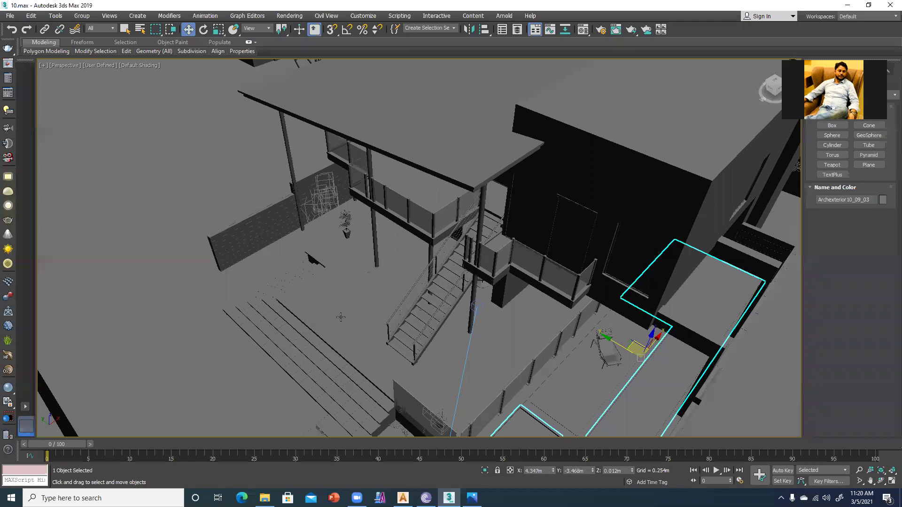
In the Front view, create a photometric Target Light at the entrance steps, aimed about 0.4 m diagonally up toward the terrace edge
middle_click_drag(337, 309, 415, 313, "alt")
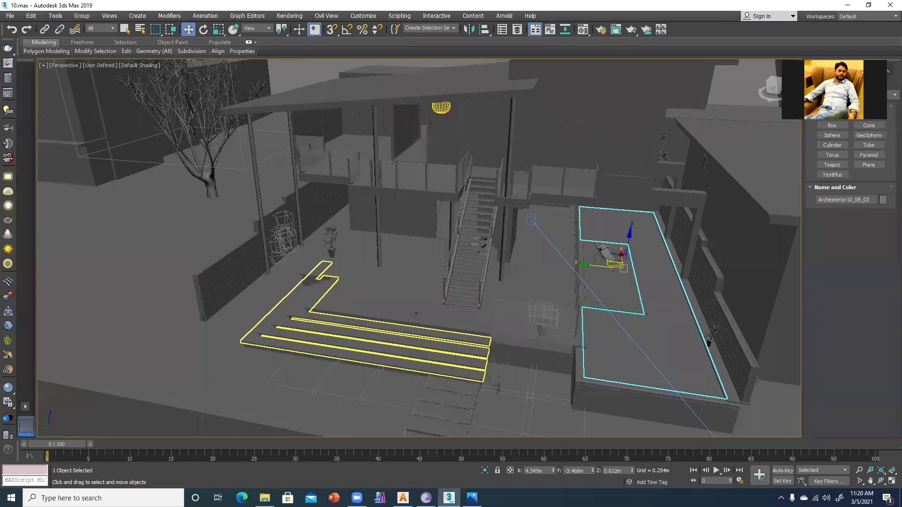
key("alt+w")
left_click(273, 154)
middle_click(254, 364)
key("alt+w")
scroll(276, 332, "up", 5)
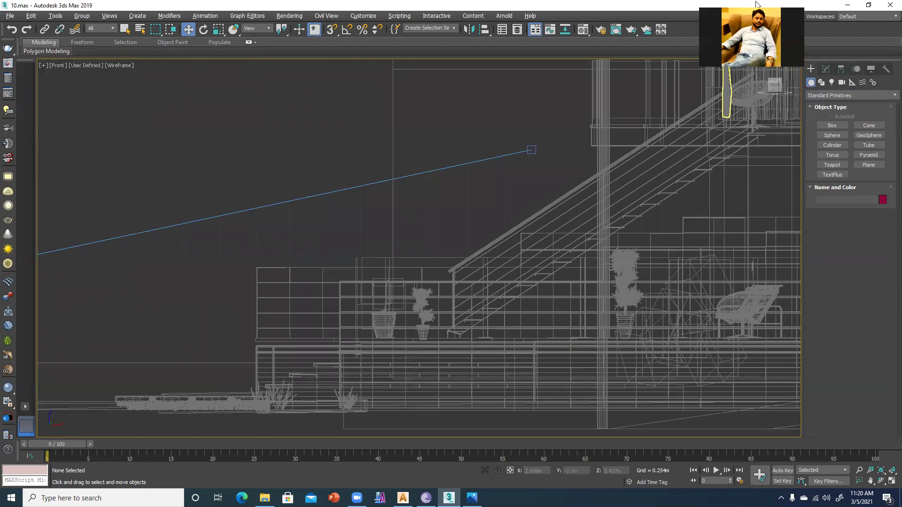
left_click(831, 83)
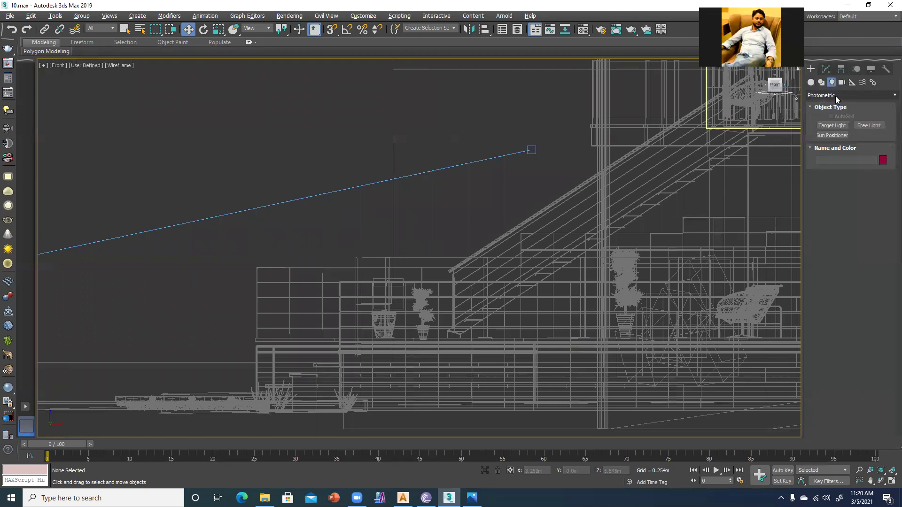
left_click(832, 126)
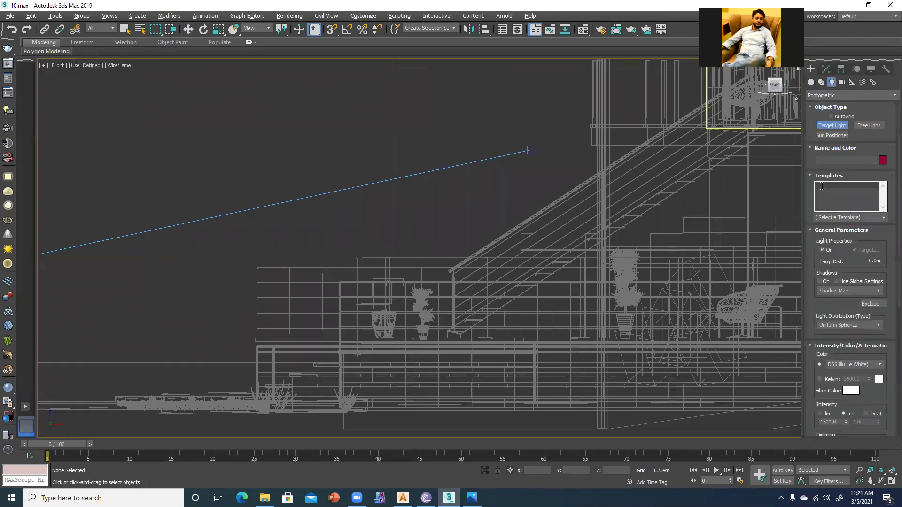
left_click_drag(813, 313, 814, 344)
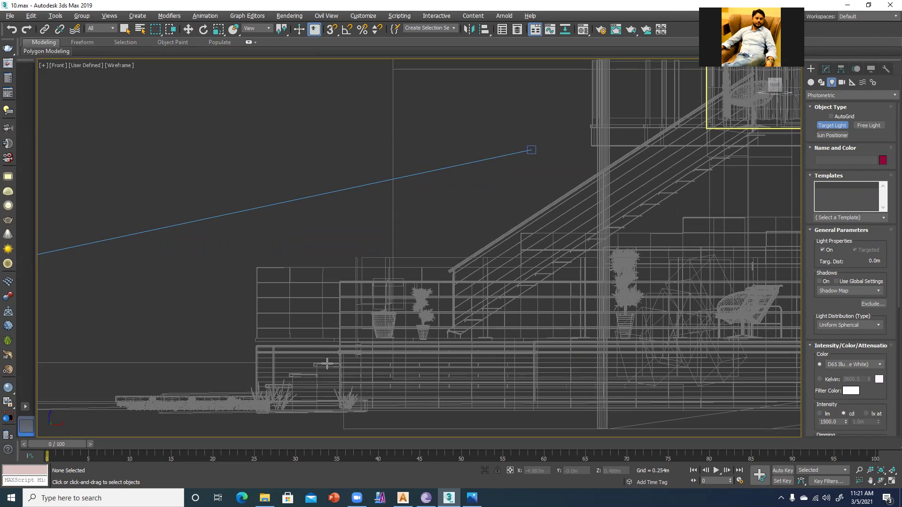
left_click_drag(328, 361, 342, 344)
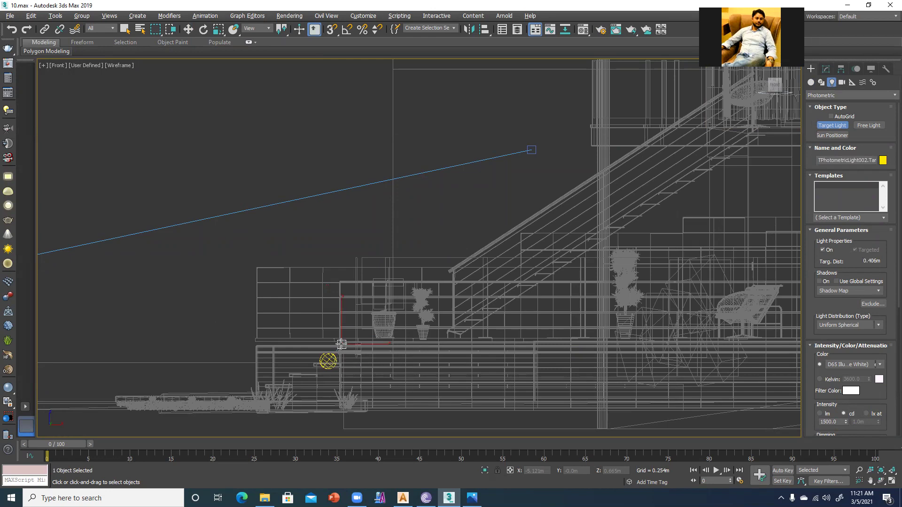
key("w")
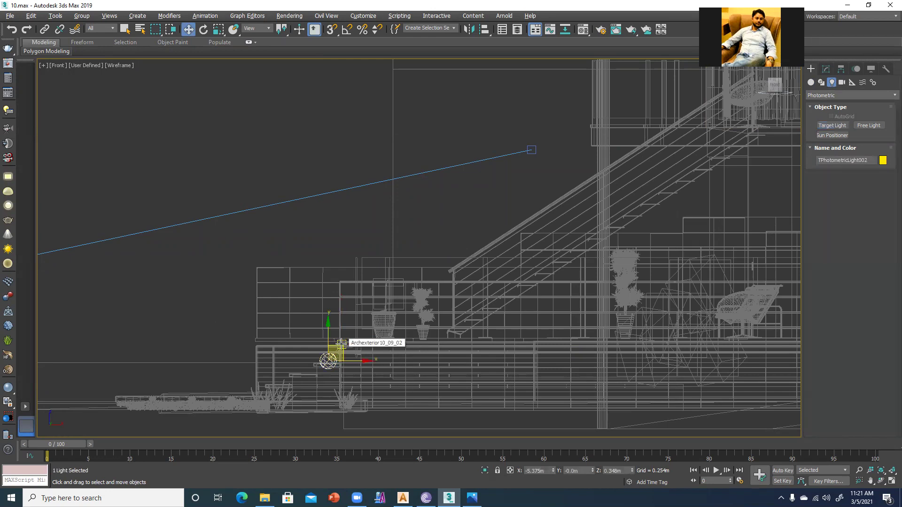
Switch to the Top view and limit the selection filter to Lights
key("alt+w")
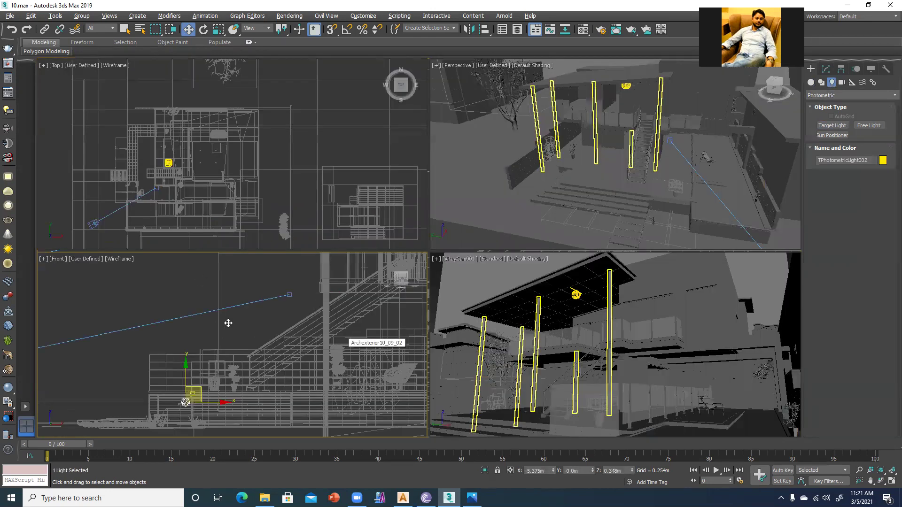
key("alt+w")
key("t")
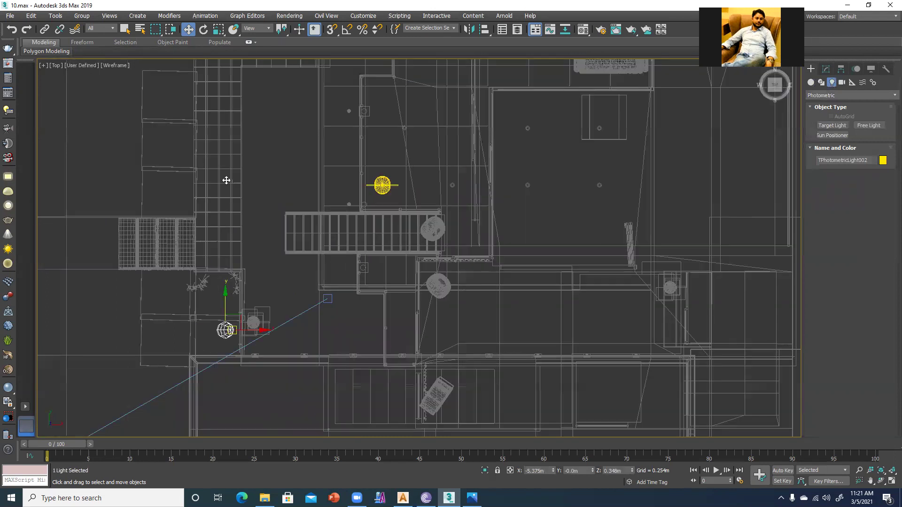
left_click(112, 29)
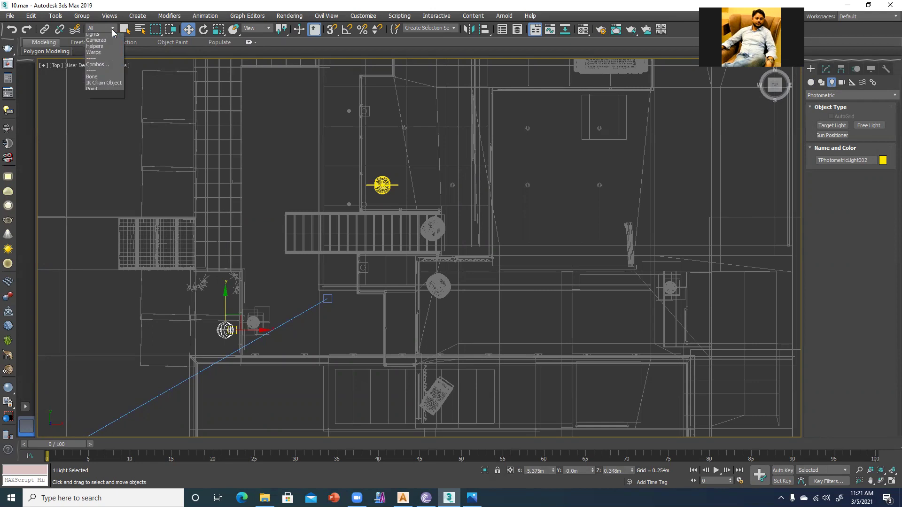
left_click(97, 56)
Select the step light with its target and move both along the entrance steps to about X -5.07 m, Y 5.14 m
left_click_drag(213, 304, 240, 344)
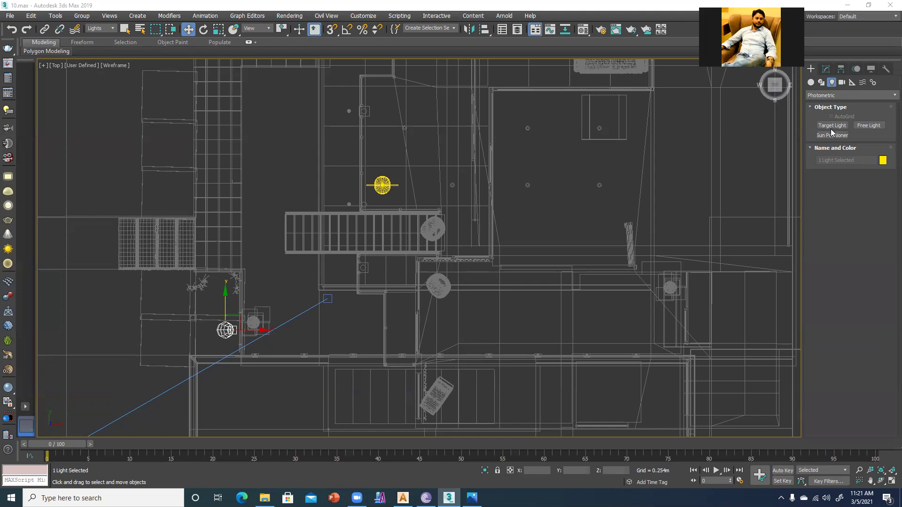
left_click_drag(225, 295, 234, 135)
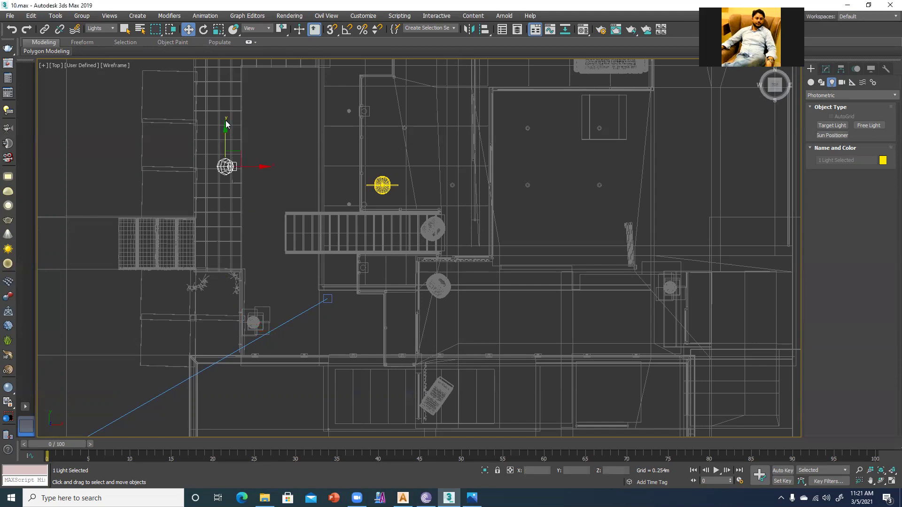
scroll(226, 134, "up", 6)
left_click_drag(263, 252, 295, 250)
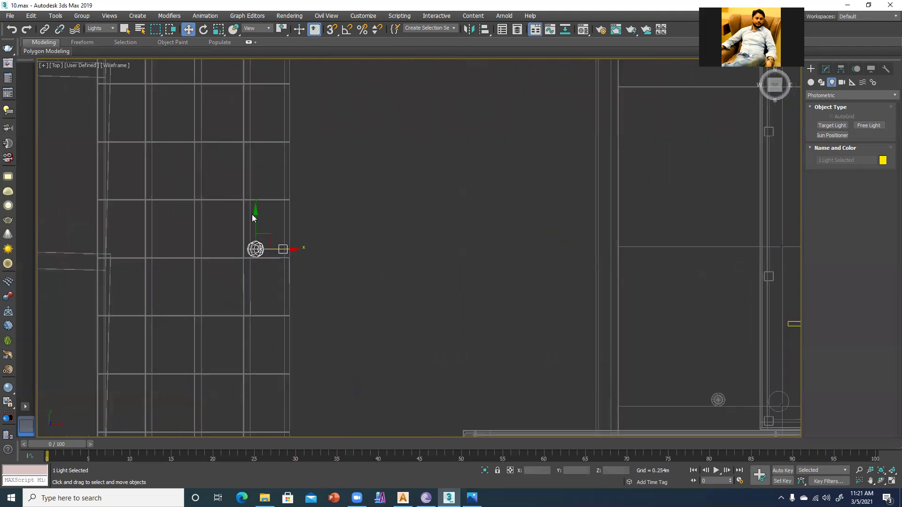
left_click(254, 214)
left_click_drag(230, 236, 312, 269)
left_click_drag(258, 212, 259, 324)
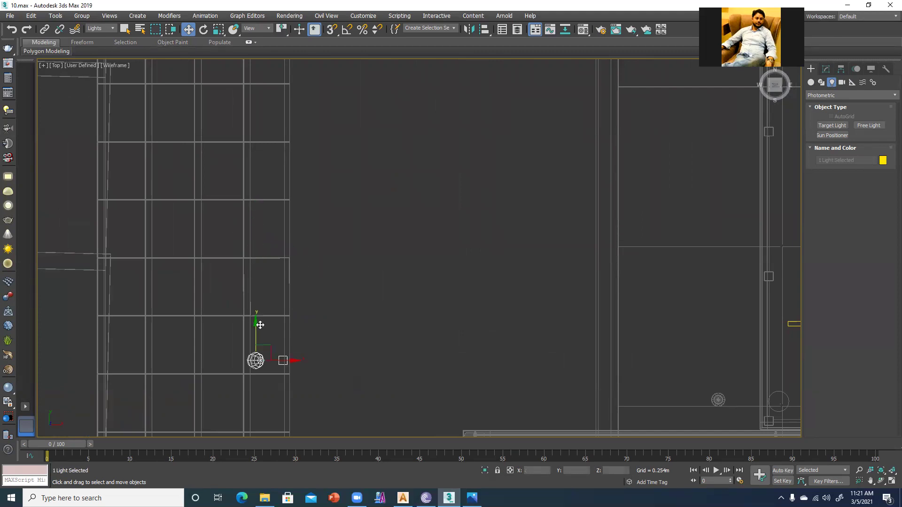
In the Perspective view, zoom in on the entrance steps and raise the light together with its target
key("alt+w")
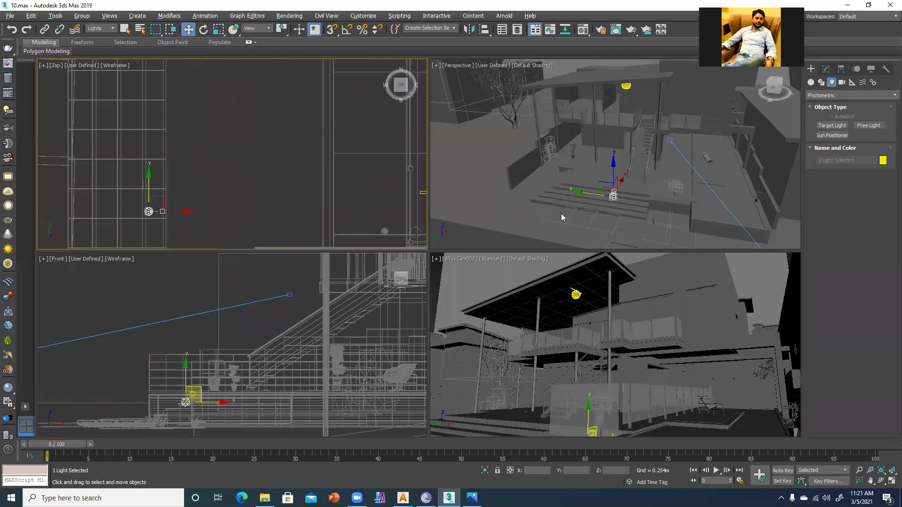
key("alt+w")
key("p")
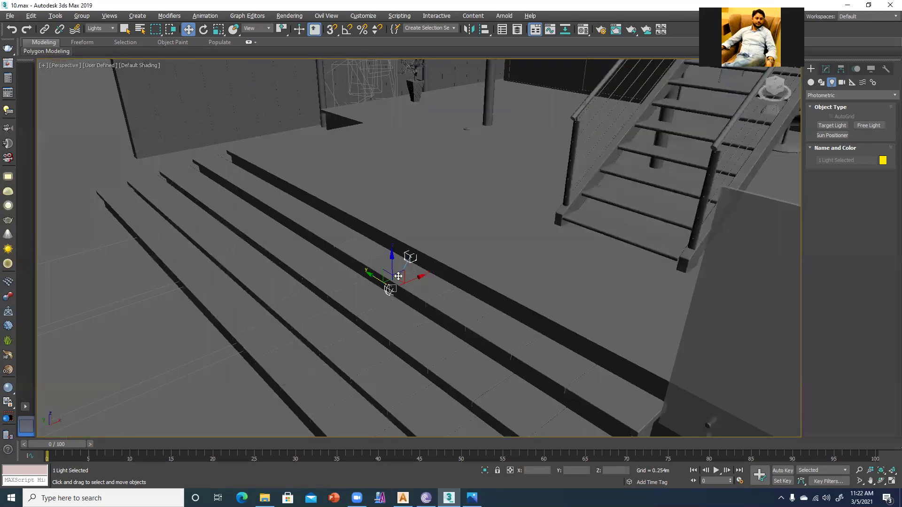
scroll(398, 277, "up", 5)
middle_click_drag(383, 310, 374, 294, "alt")
left_click_drag(374, 294, 383, 242)
Check the step lights in the reference exterior.jpg, and raise the light with its target above the tread to about Z 0.57 m
key("alt+Tab")
key("alt+Tab")
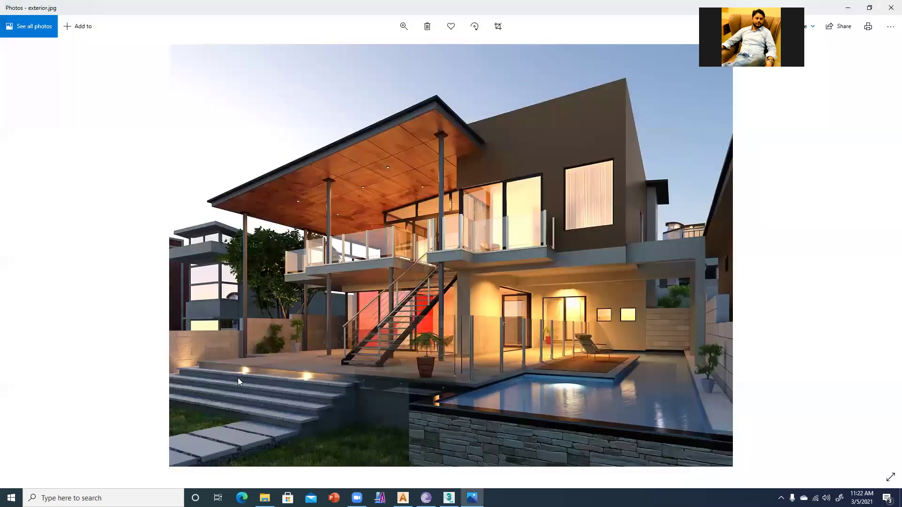
key("alt+Tab")
middle_click_drag(398, 302, 390, 293, "alt")
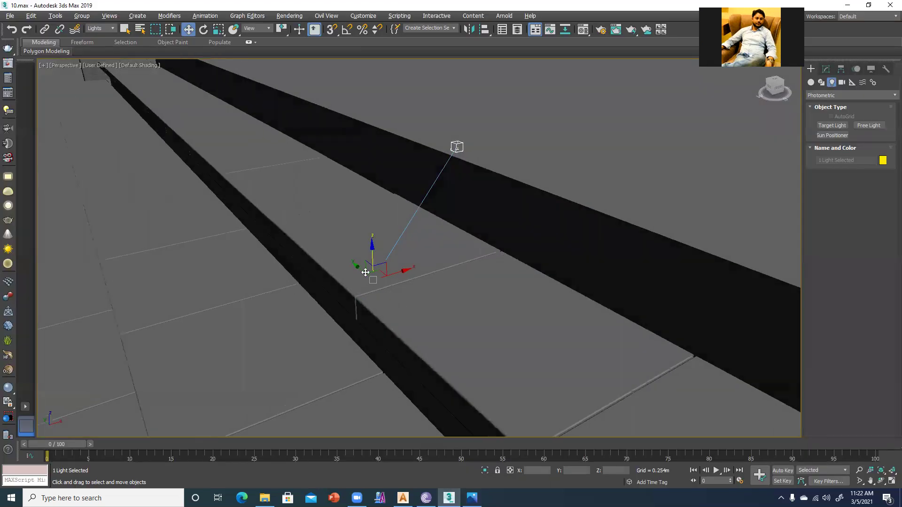
left_click_drag(372, 250, 372, 223)
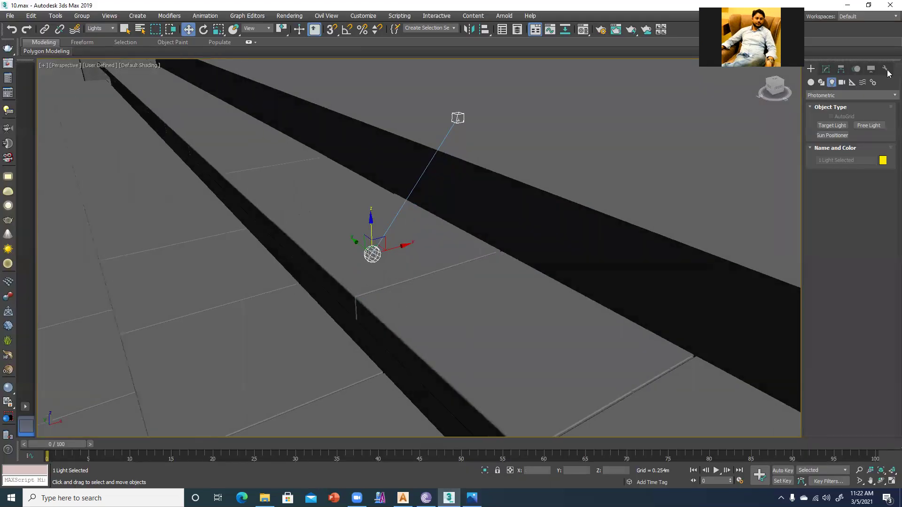
For the step light alone, turn on shadows as VRayShadow and set the light distribution to Photometric Web
left_click(825, 69)
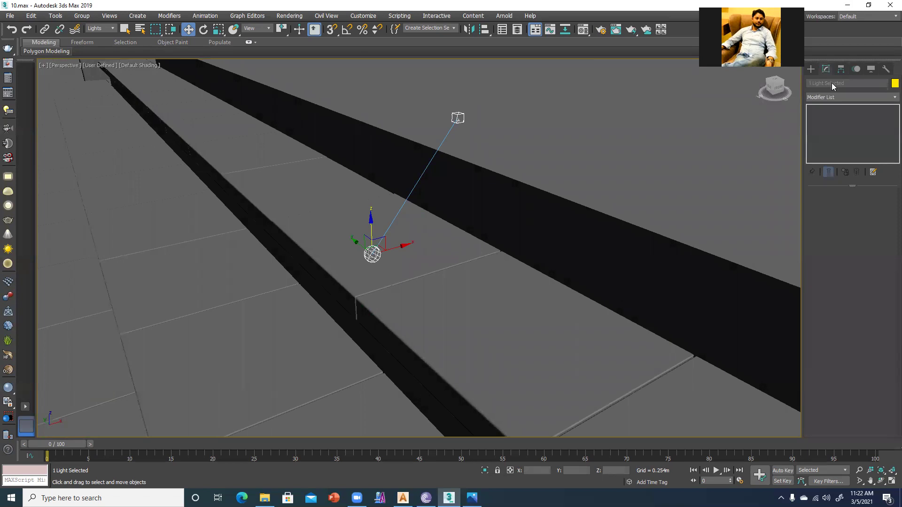
left_click(371, 254)
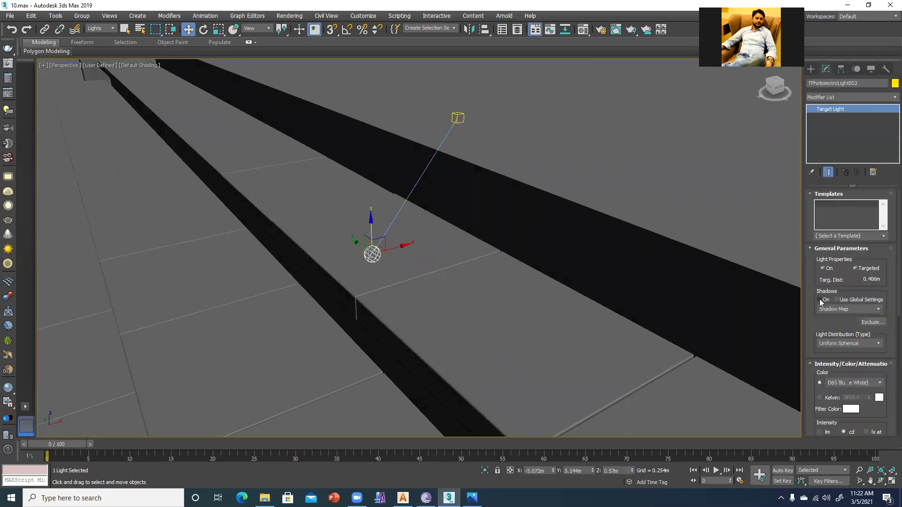
left_click(820, 301)
left_click(828, 309)
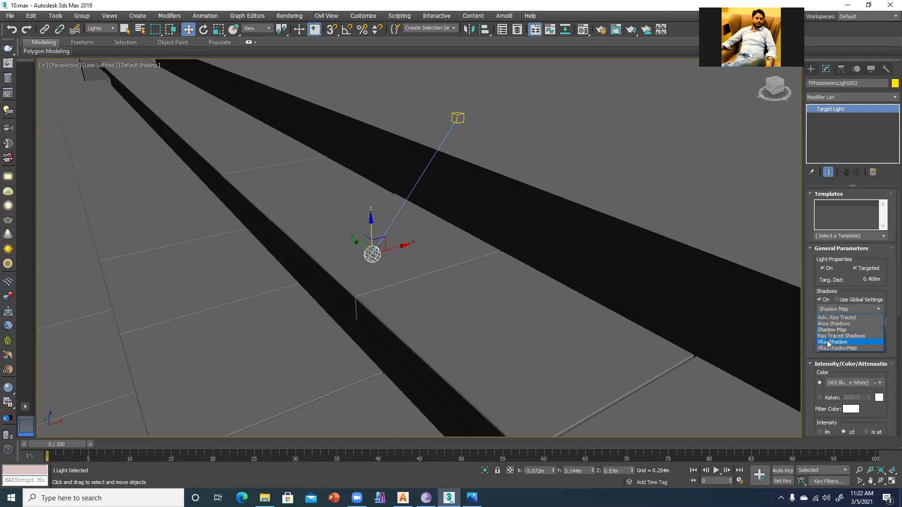
left_click(828, 343)
scroll(828, 287, "down", 2)
left_click(828, 284)
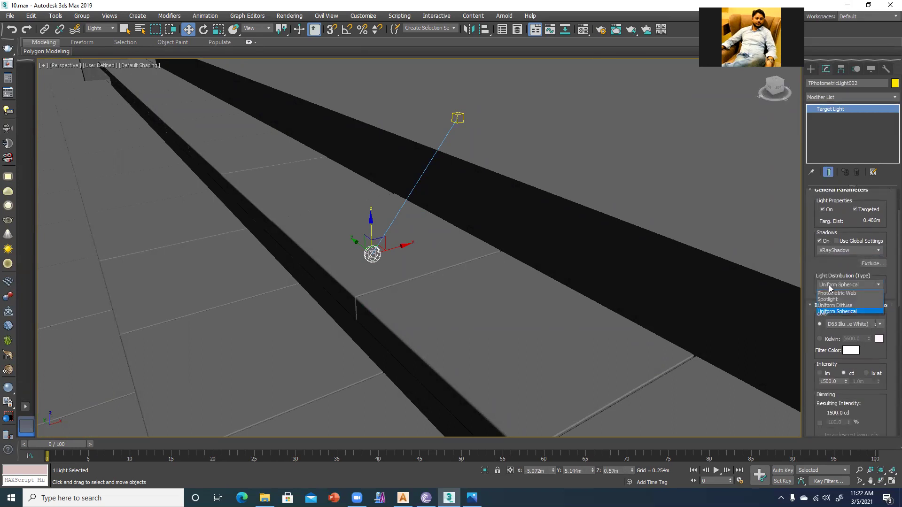
left_click(827, 292)
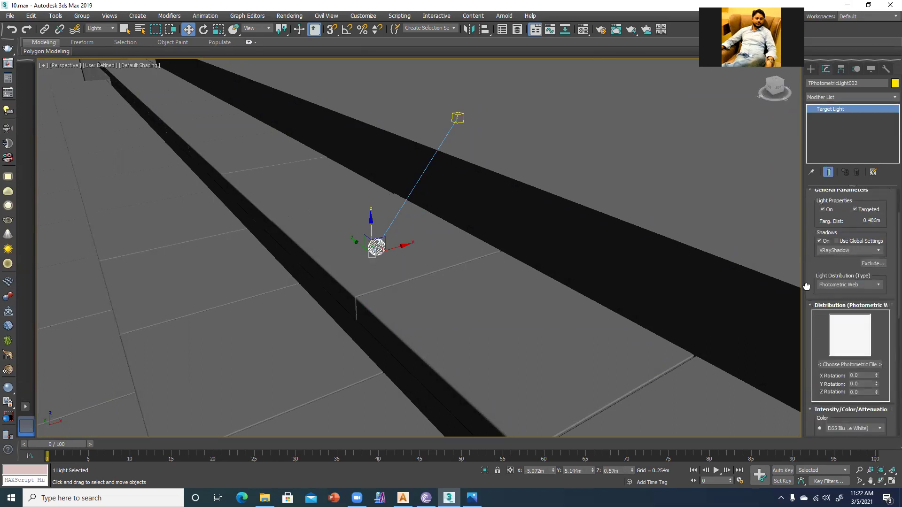
Browse for the light's photometric file in Desktop > max class > 09 > model, showing all file types
scroll(807, 263, "down", 2)
scroll(840, 278, "down", 1)
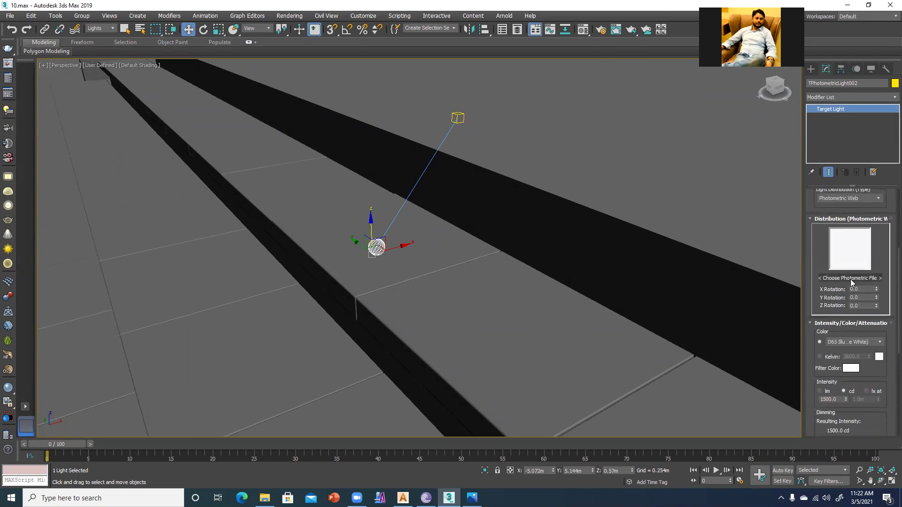
left_click(850, 278)
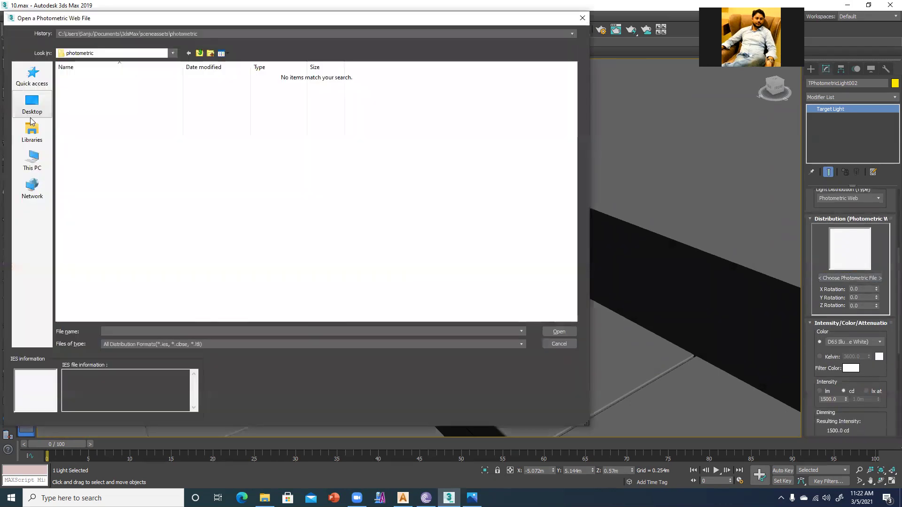
left_click(33, 104)
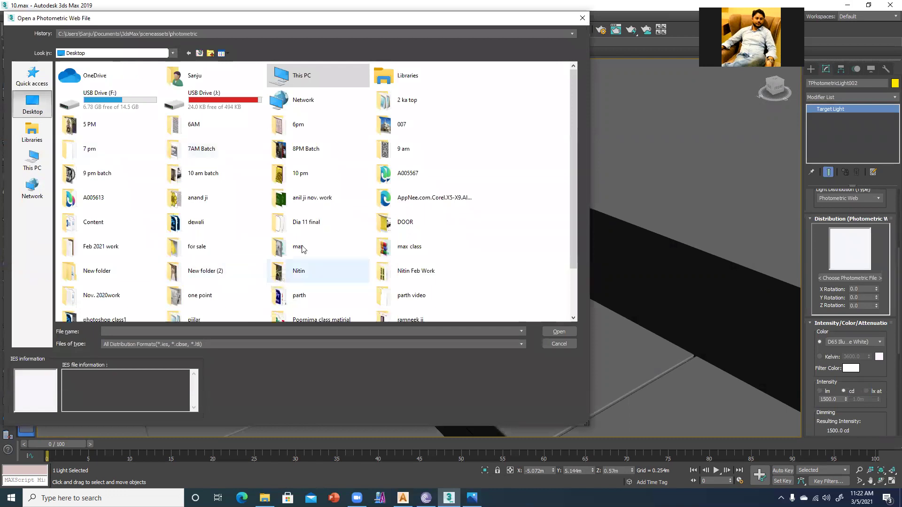
double_click(375, 255)
double_click(81, 92)
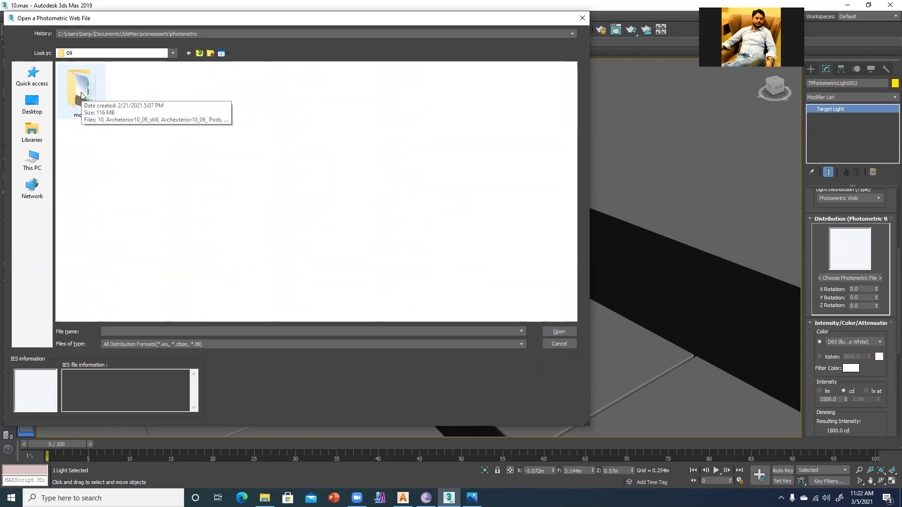
double_click(81, 92)
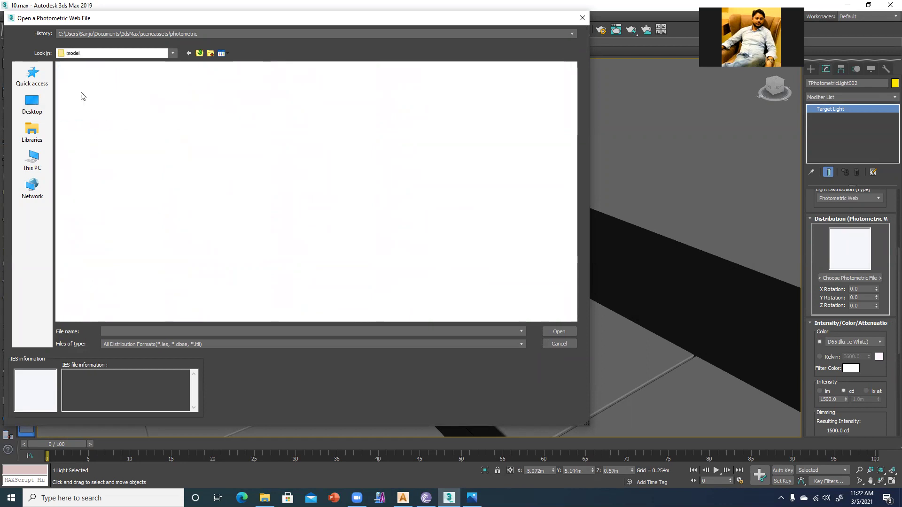
left_click(135, 345)
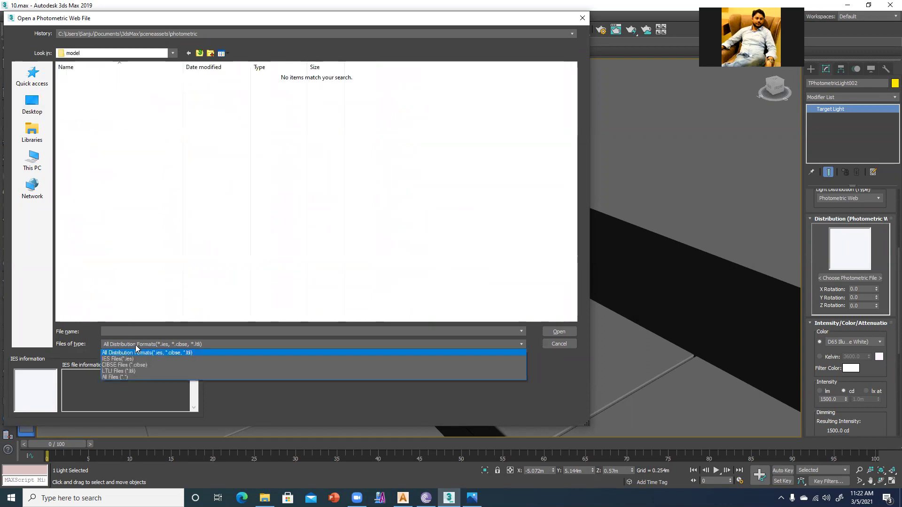
left_click(123, 377)
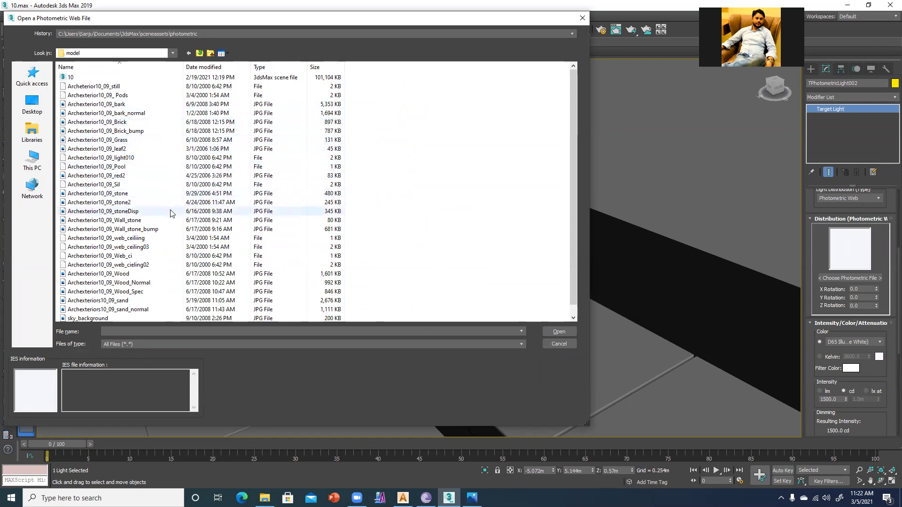
Compare the distribution previews of the photometric files in the model folder, including Web_ci, web_cieling02, web_ceiling and Pool
scroll(170, 216, "down", 1)
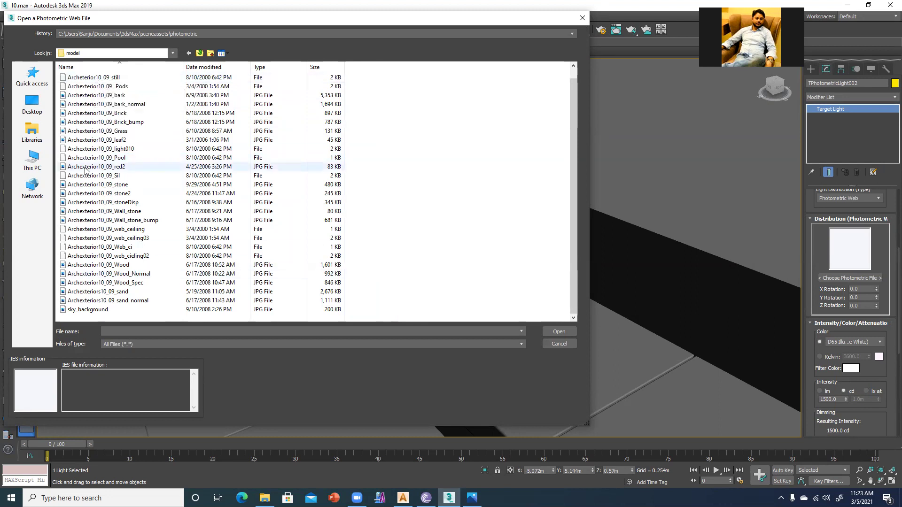
left_click(104, 249)
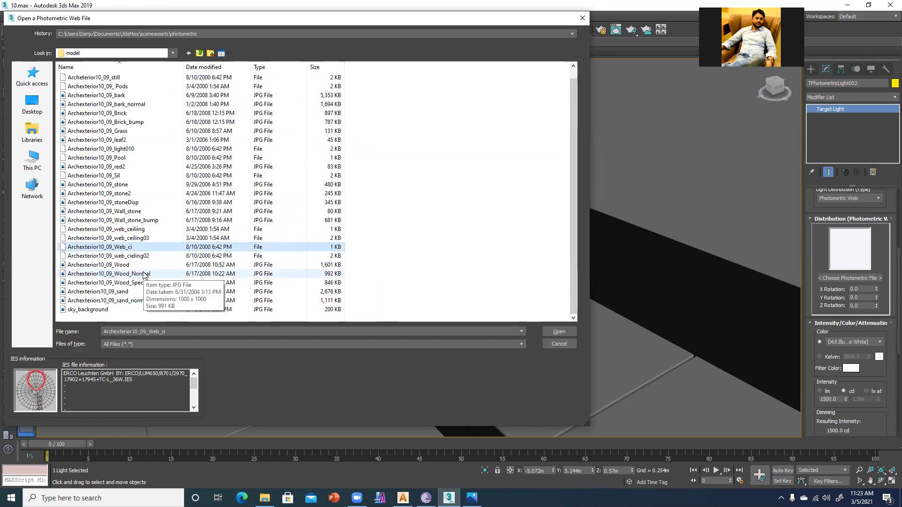
key("Down")
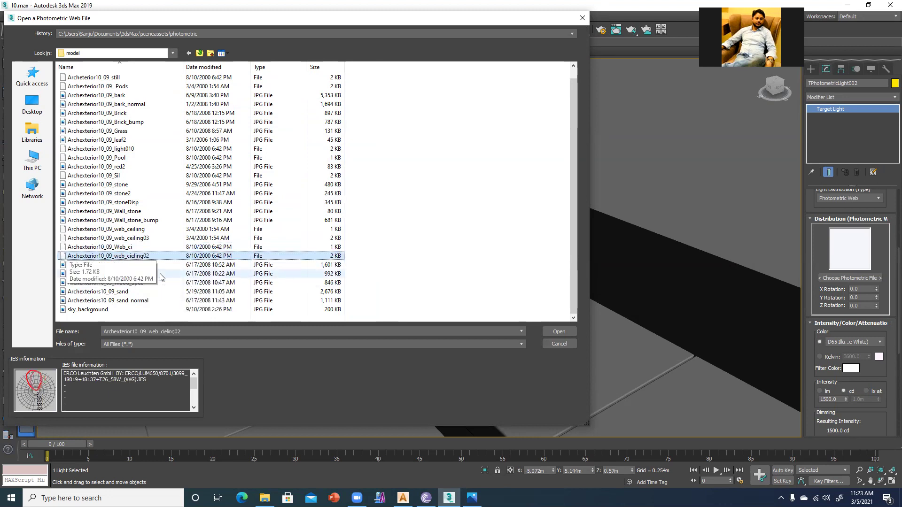
key("Up")
key("Up")
key("Up")
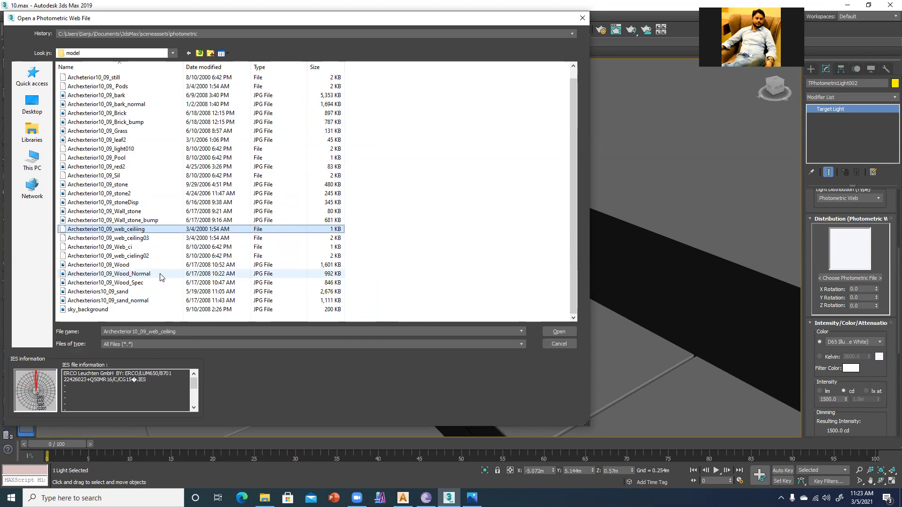
key("Up")
key("Down")
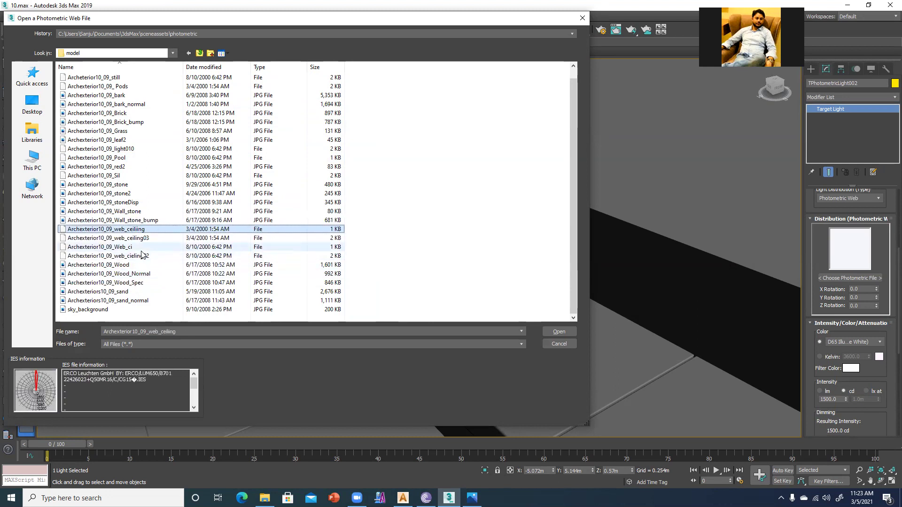
key("Up")
key("Up")
key("Up")
key("Up")
key("Up")
key("Up")
key("Up")
key("Down")
key("Up")
key("Up")
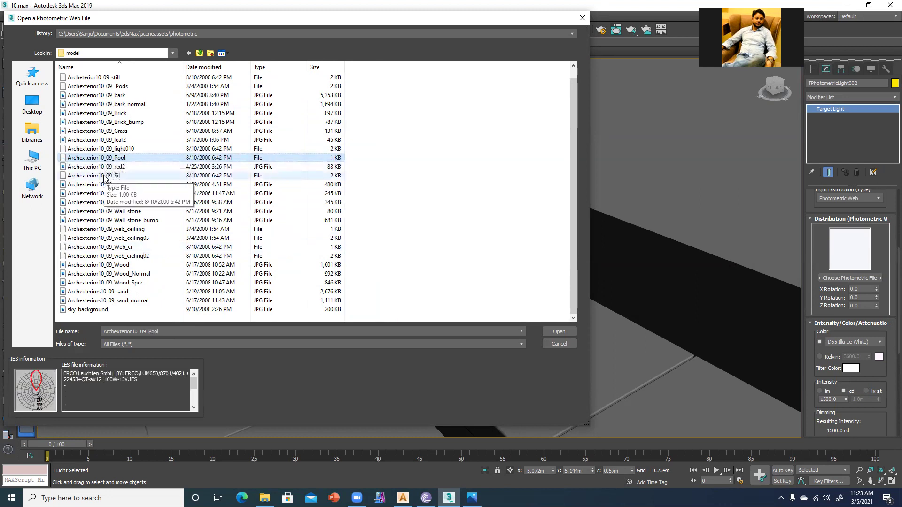
Load Archexterior10_09_light010 as the step light's photometric web file
key("Down")
key("Up")
key("Up")
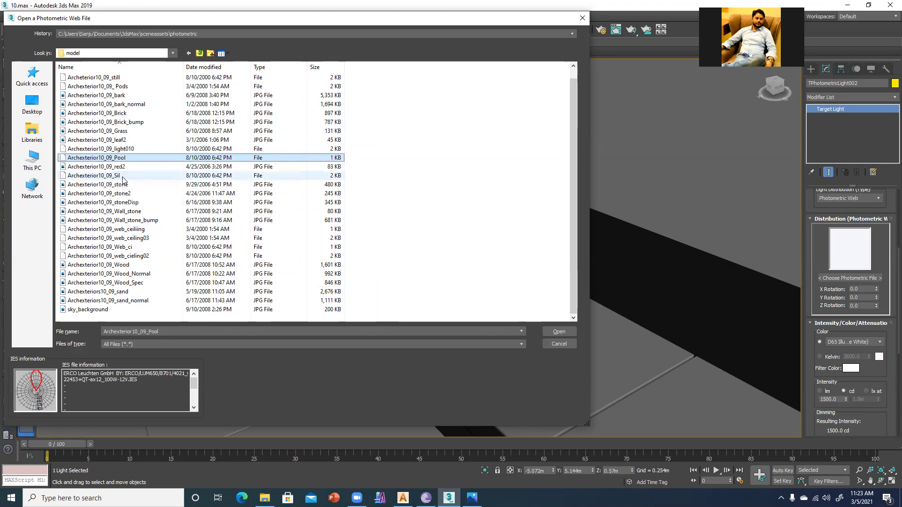
key("Down")
key("Down")
key("Down")
key("Up")
key("Up")
key("Up")
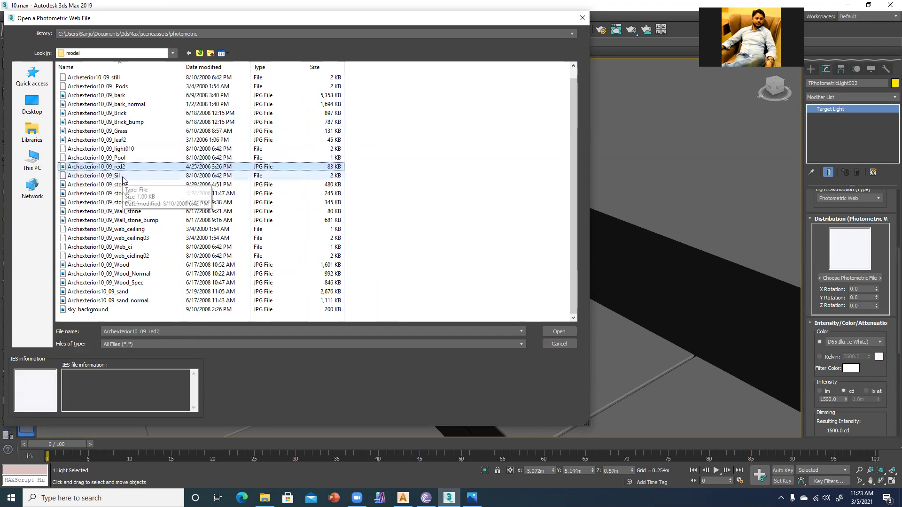
left_click(573, 332)
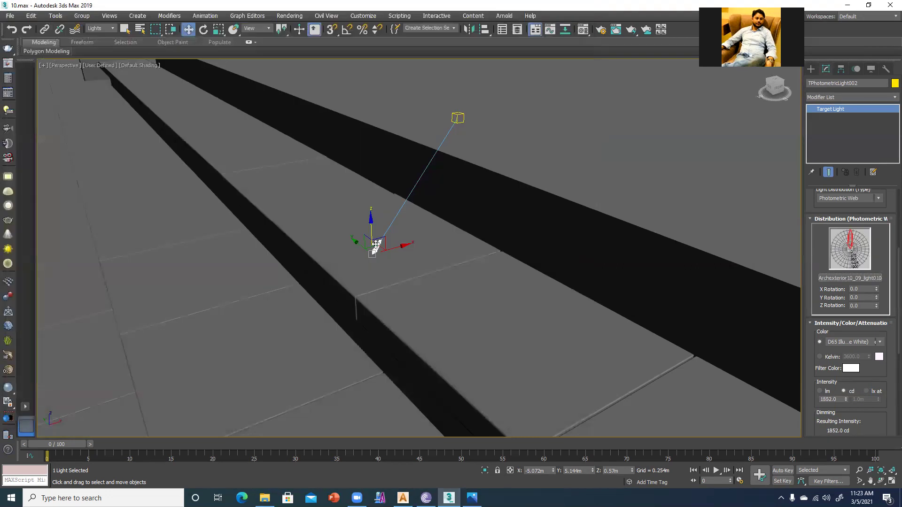
Turn off Targeted to convert the step light into a free light, and return to its distribution and intensity settings
left_click_drag(811, 214, 829, 351)
left_click(866, 268)
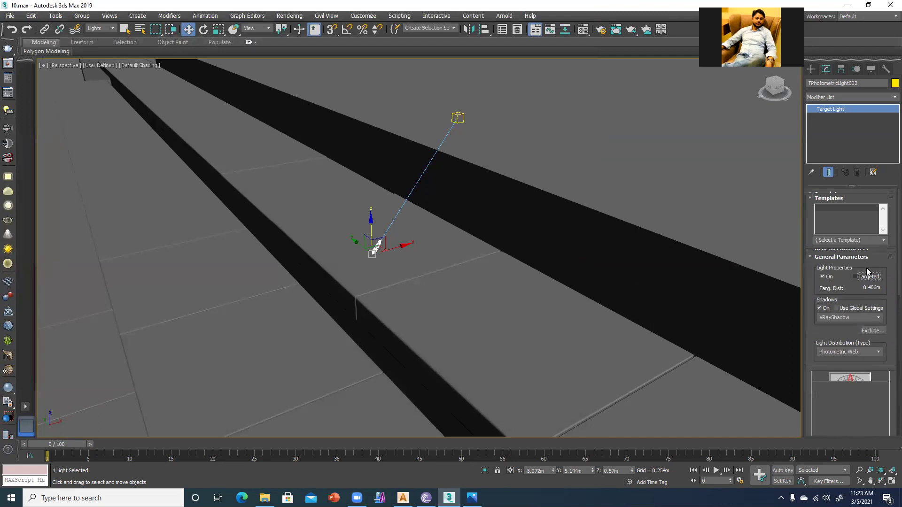
left_click_drag(819, 336, 810, 206)
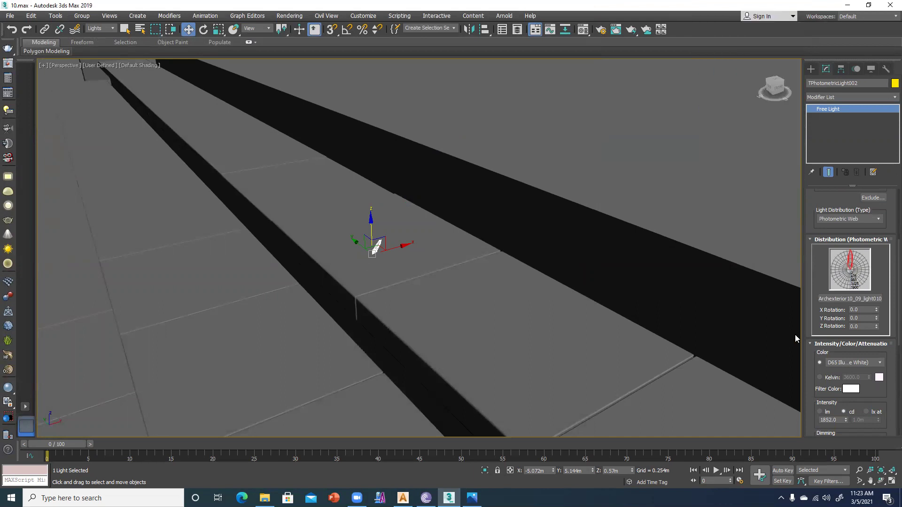
Check the reference exterior render, set the step light's intensity to 5000 lx at 1 m, and deselect it
scroll(810, 307, "down", 2)
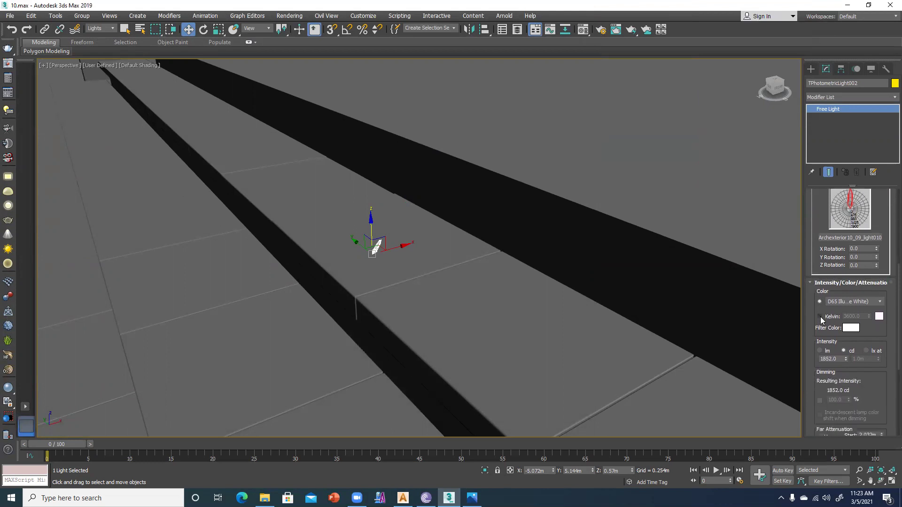
key("alt+Tab")
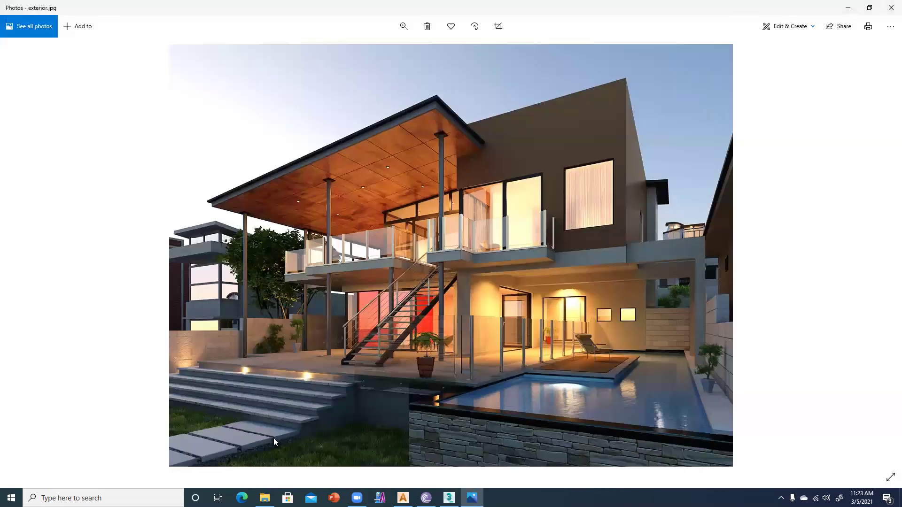
key("alt+Tab")
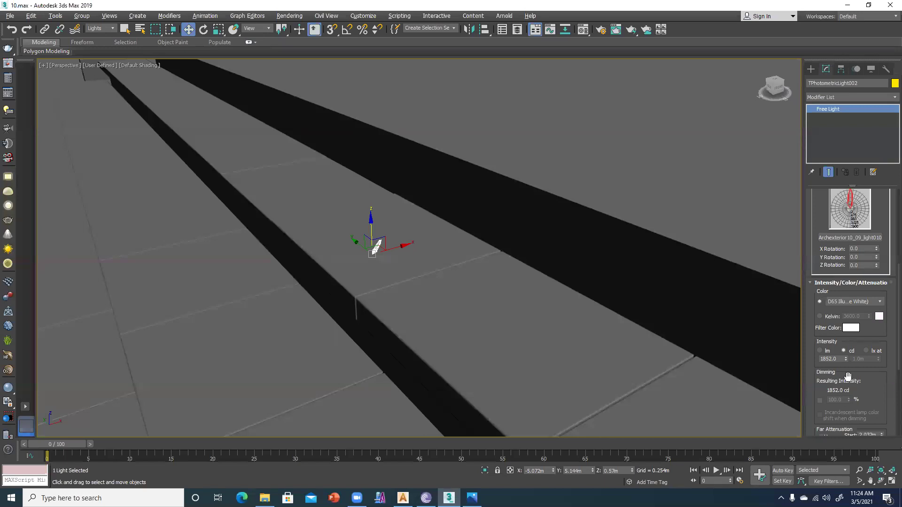
scroll(869, 387, "down", 2)
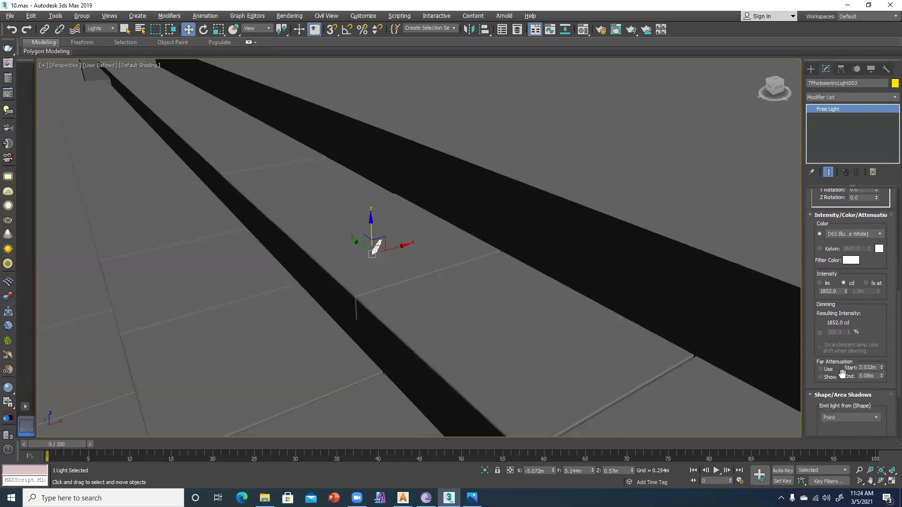
scroll(811, 319, "up", 1)
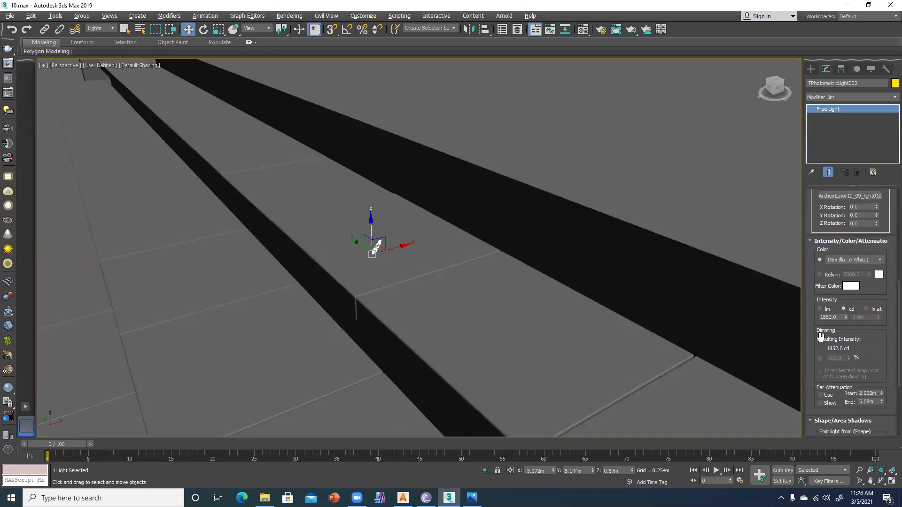
left_click(866, 309)
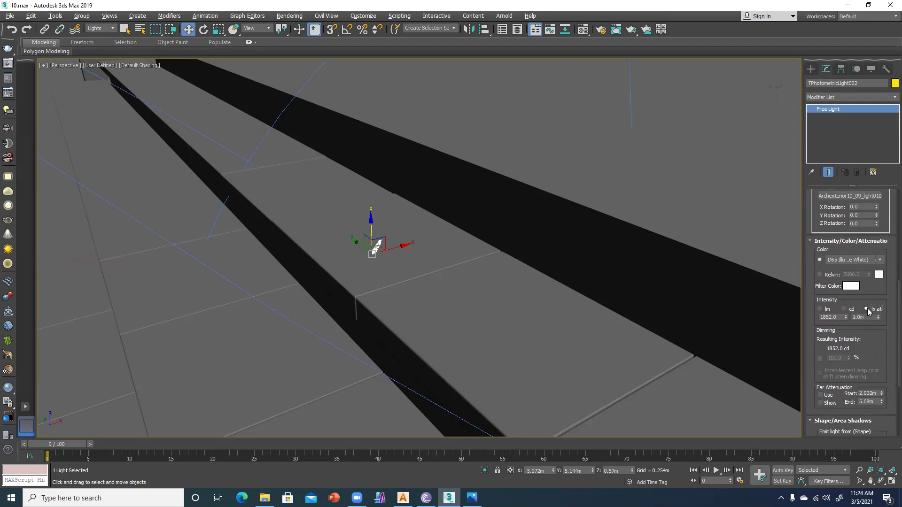
left_click_drag(838, 317, 809, 321)
type("5000")
left_click(509, 324)
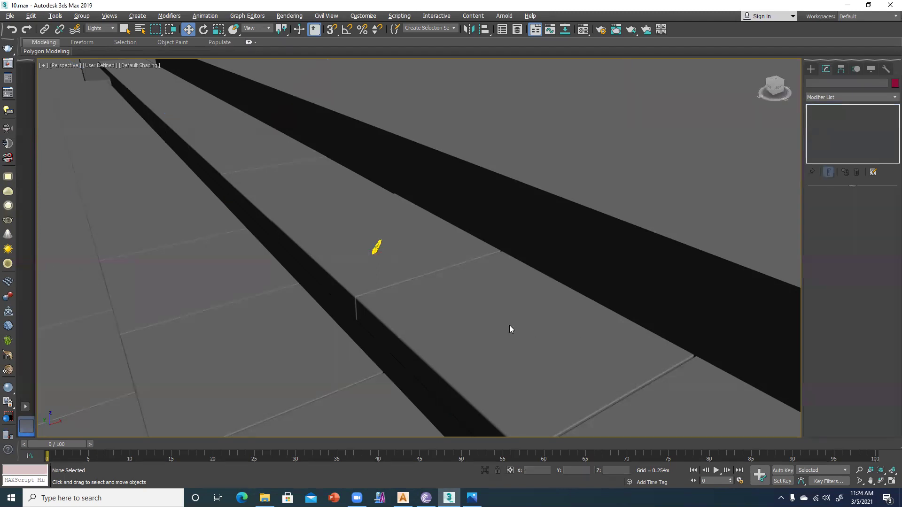
Return to the four-viewport layout and show safe frames in the VRayCam001 view
scroll(509, 325, "down", 5)
key("alt+w")
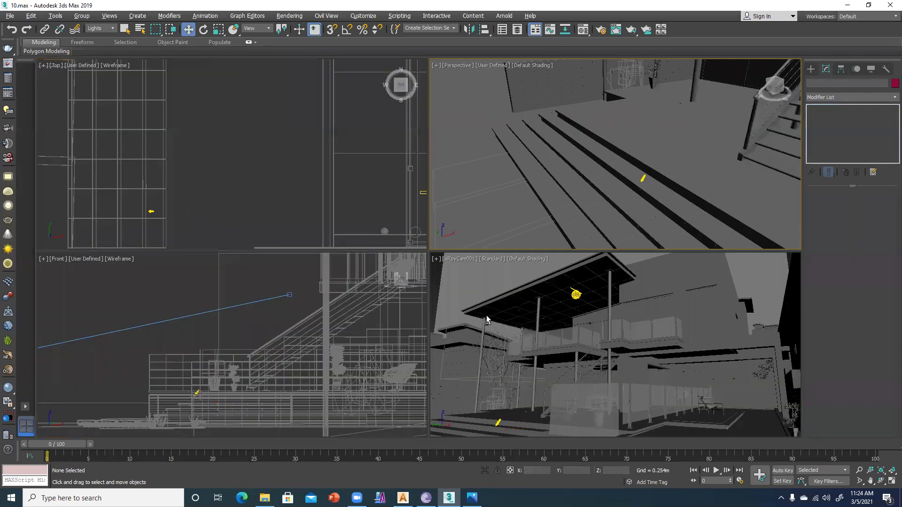
left_click(539, 401)
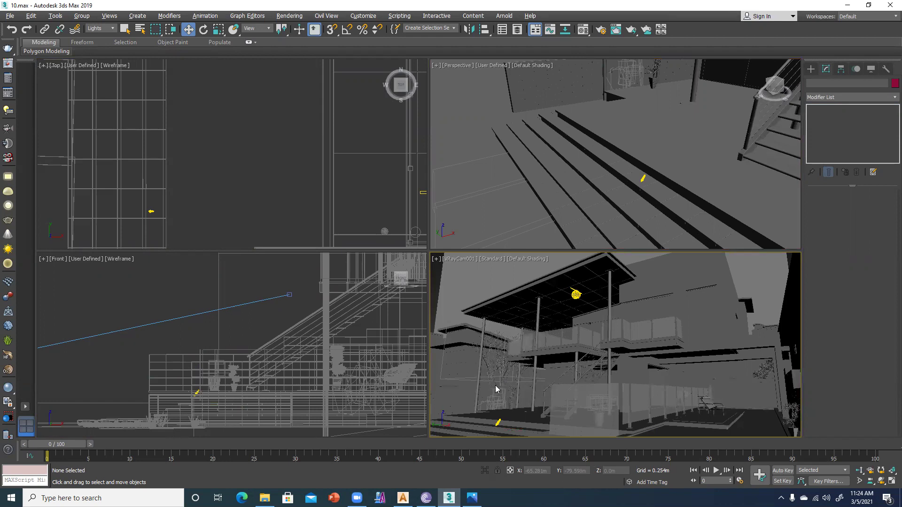
key("shift+f")
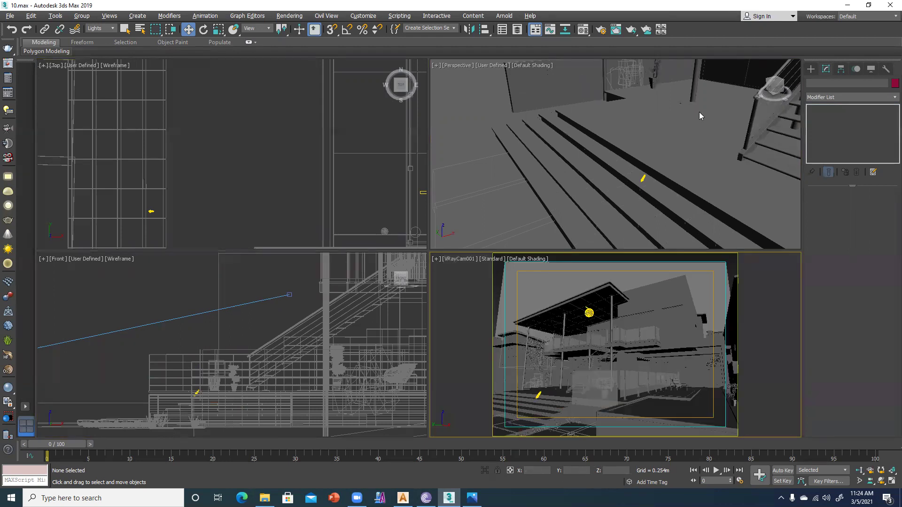
Set the area to render to Region and place the region rectangle around the entrance steps in the camera view
left_click(601, 31)
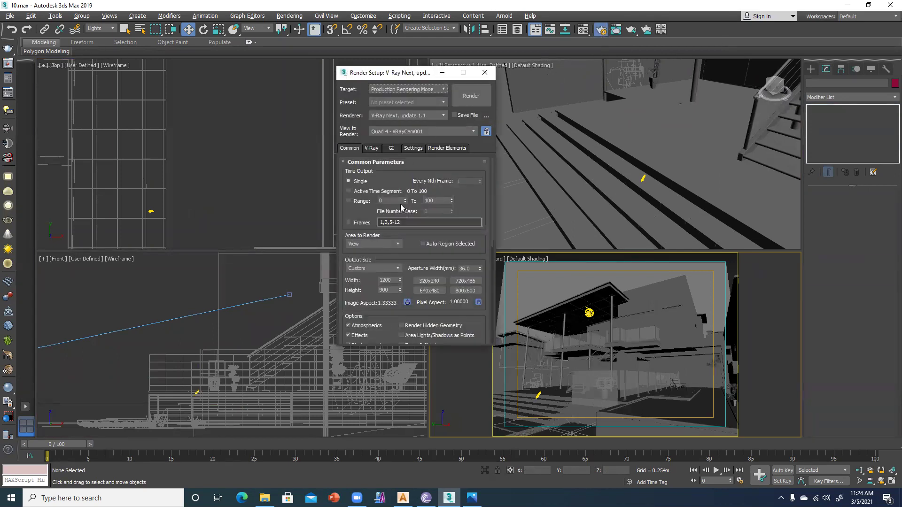
left_click(375, 243)
left_click(369, 250)
left_click(370, 242)
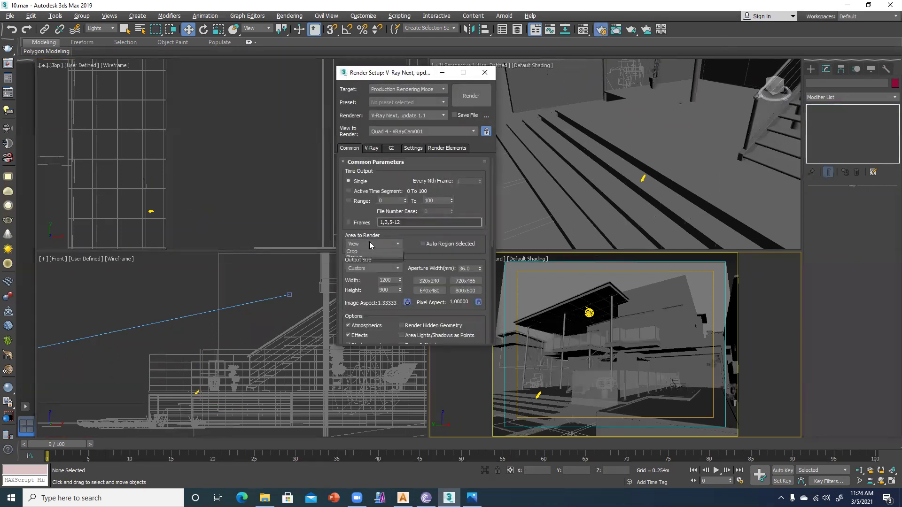
left_click(355, 267)
left_click_drag(652, 359, 546, 396)
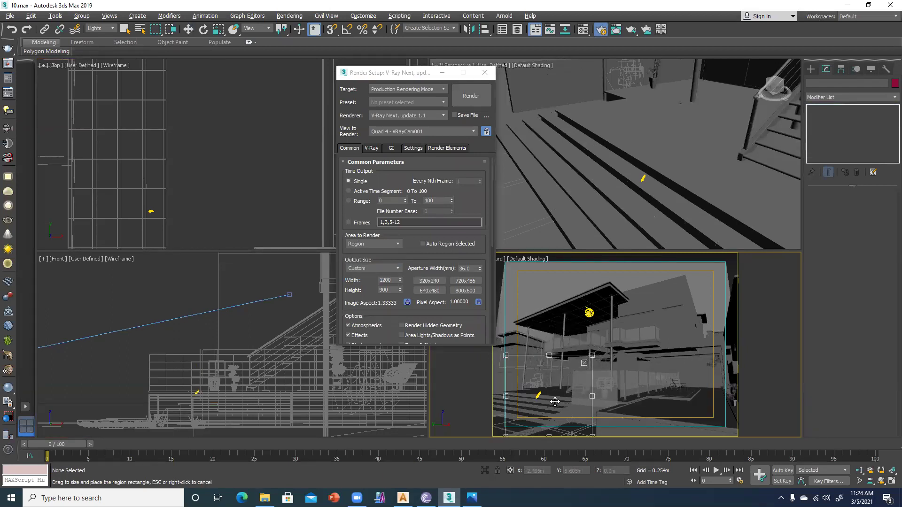
Test-render the entrance steps region from the camera, stopping the render before it completes
key("shift+q")
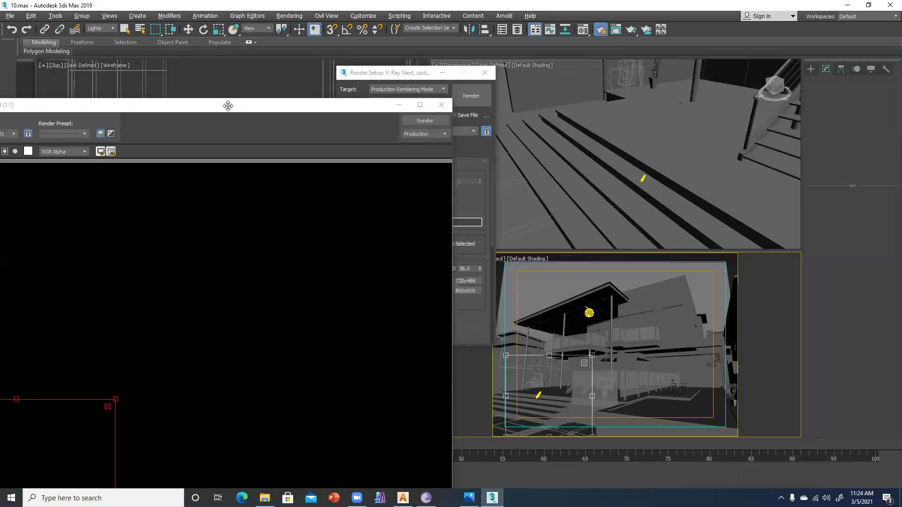
left_click(233, 103)
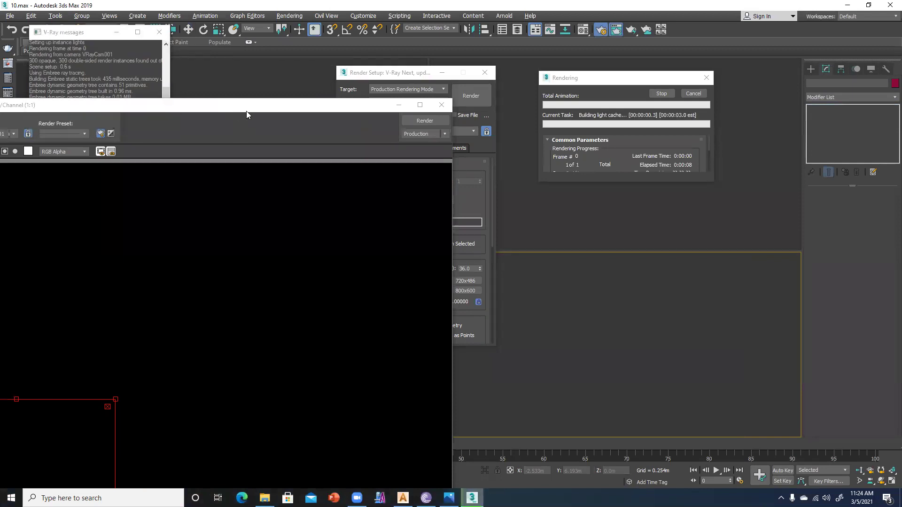
left_click_drag(246, 111, 388, 22)
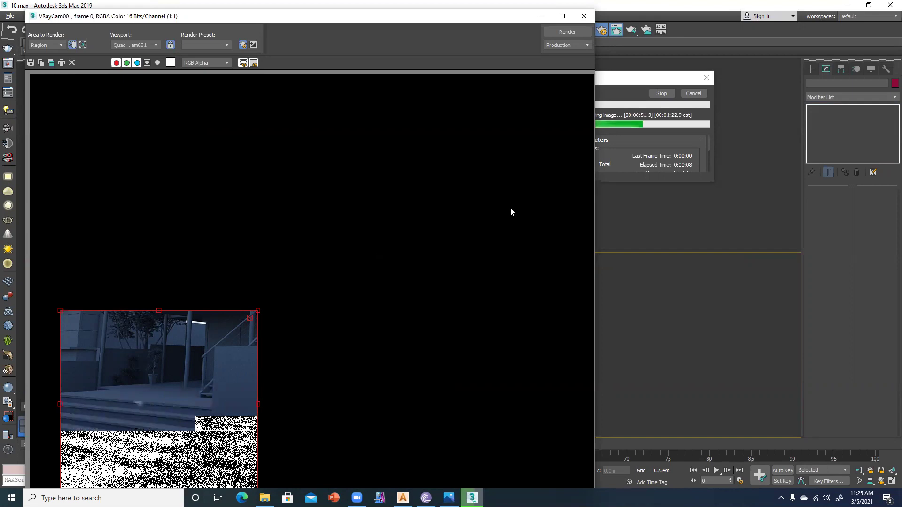
left_click(693, 94)
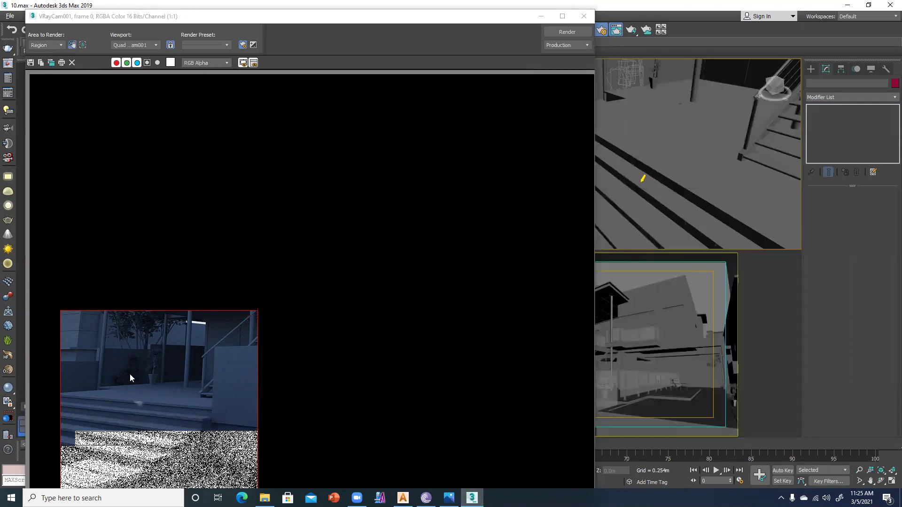
Shrink the render region in the camera view to a small rectangle tightly around the step light
left_click_drag(503, 18, 287, 66)
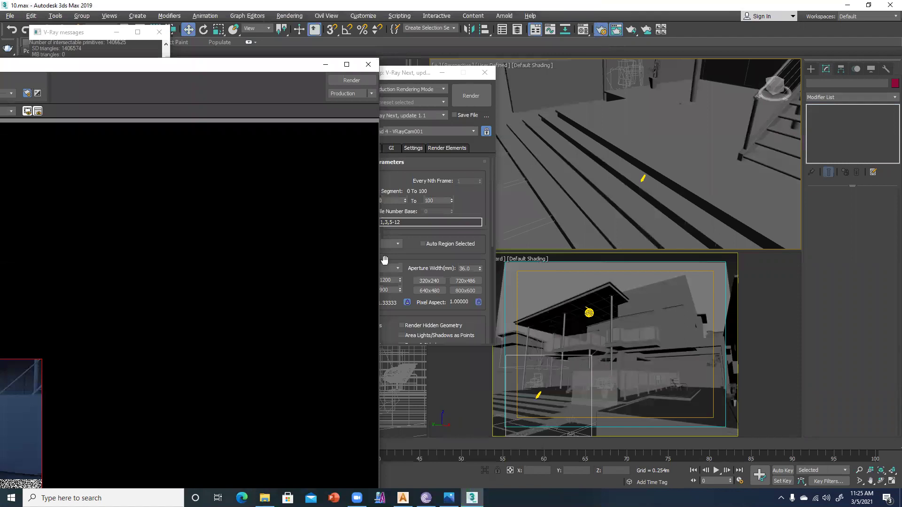
left_click(381, 245)
left_click(374, 248)
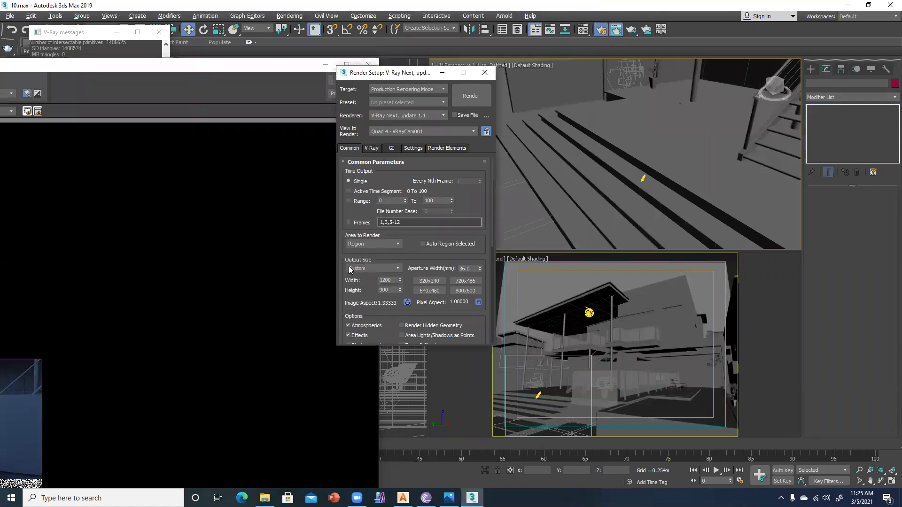
left_click(359, 243)
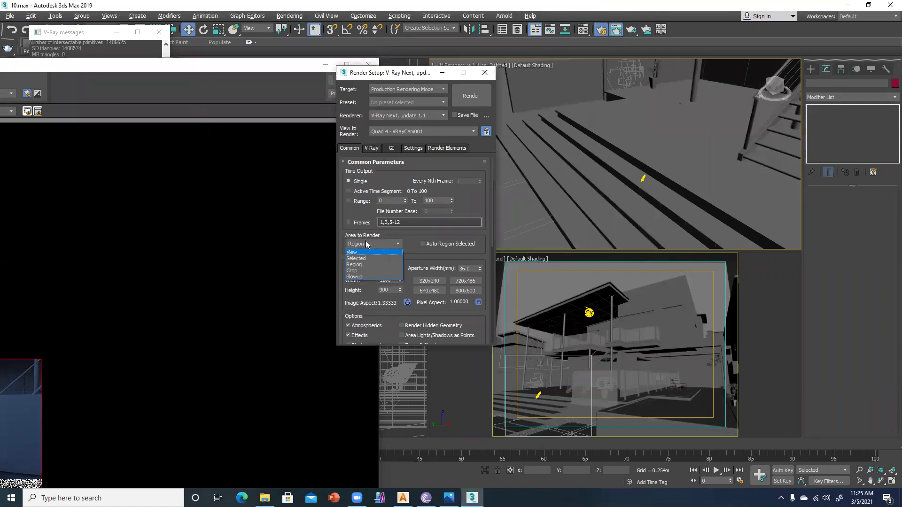
left_click(360, 265)
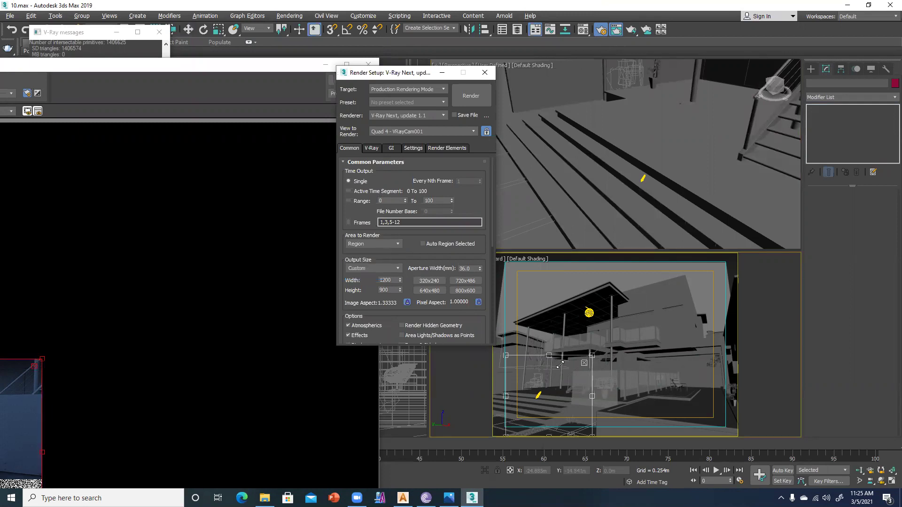
left_click_drag(554, 383, 544, 396)
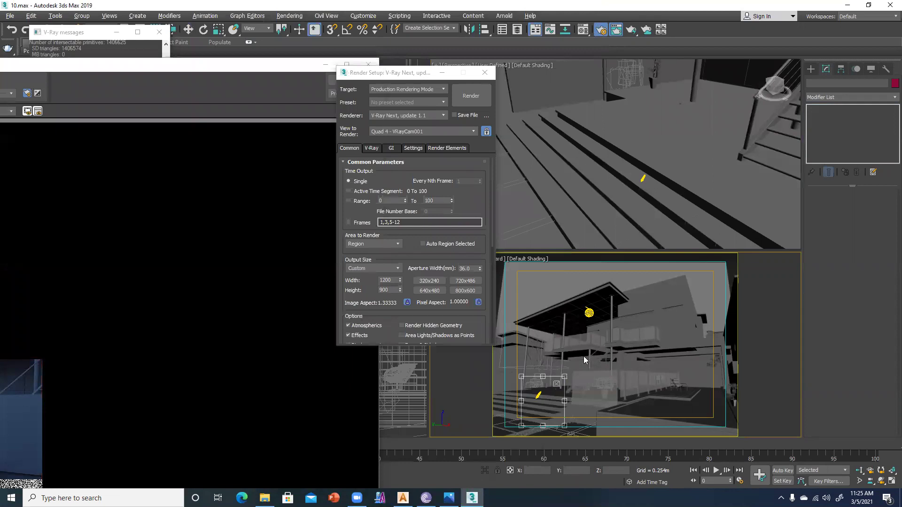
Set the step light's colour to a 2200 Kelvin temperature and its intensity to 15000 lx
key("w")
left_click(537, 395)
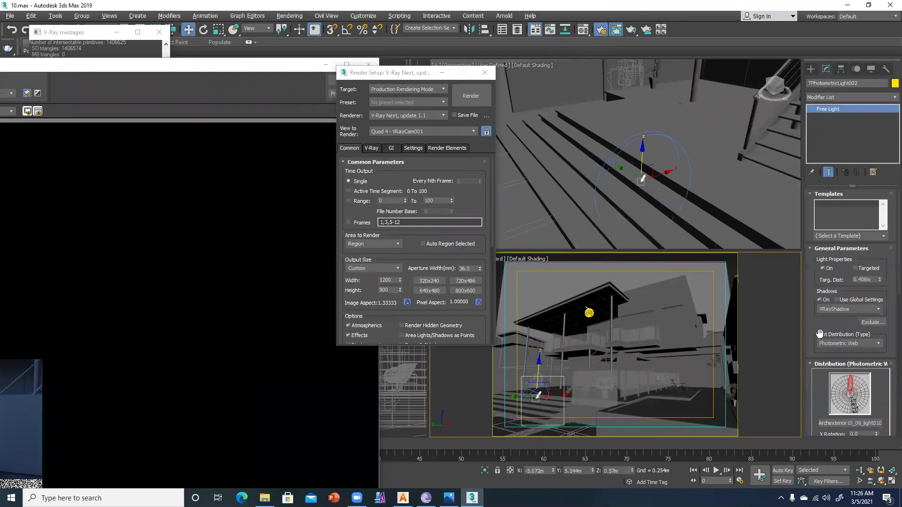
scroll(810, 331, "down", 3)
scroll(809, 403, "down", 3)
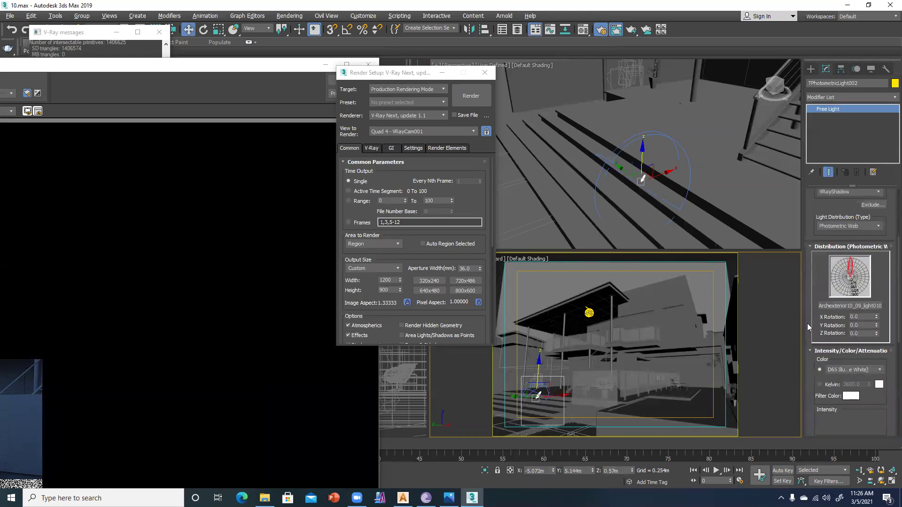
left_click(827, 336)
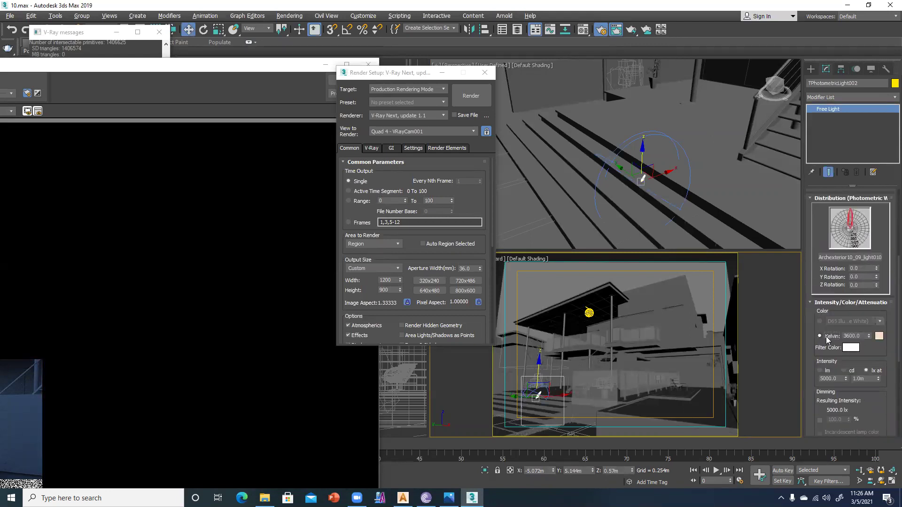
left_click_drag(859, 336, 840, 334)
key("Return")
left_click_drag(840, 379, 814, 379)
type("150")
Try larger distances for the step light's lux intensity, including 3 m and 10 m
left_click_drag(866, 379, 839, 377)
type("3")
key("Return")
double_click(869, 379)
type("1")
key("Return")
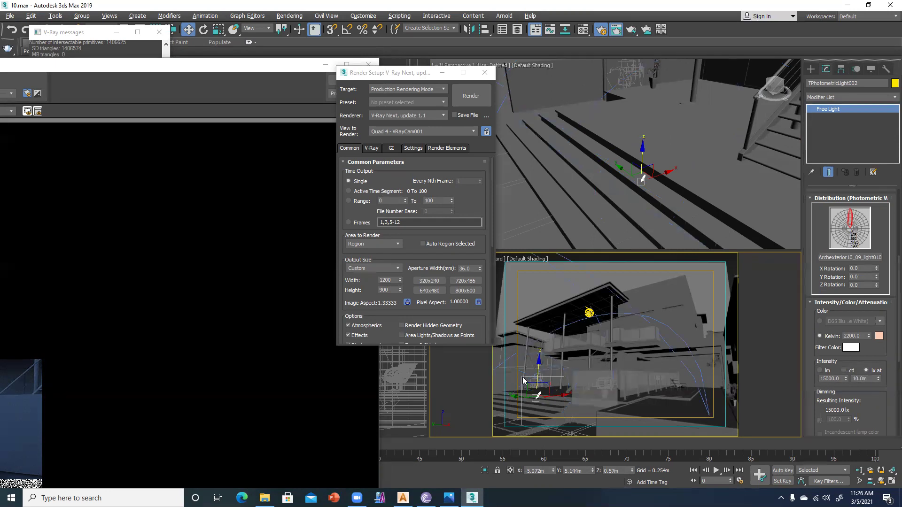
left_click_drag(868, 379, 836, 378)
key("Return")
Set the distance for the step light's lux intensity to 0.8 m
left_click_drag(863, 378, 839, 378)
type(".")
key("Return")
Render the reduced region to check the step light, and close the VRayDenoiser output window
left_click(198, 66)
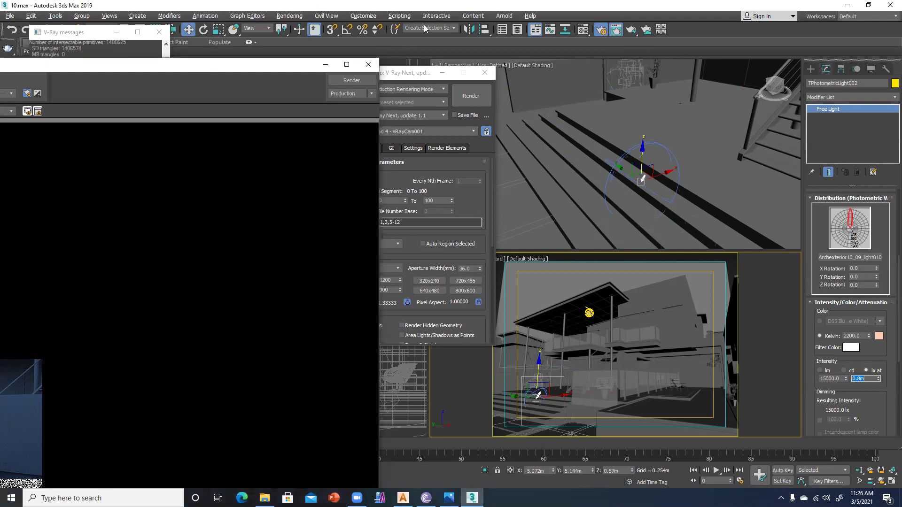
left_click_drag(198, 66, 423, 24)
left_click(575, 37)
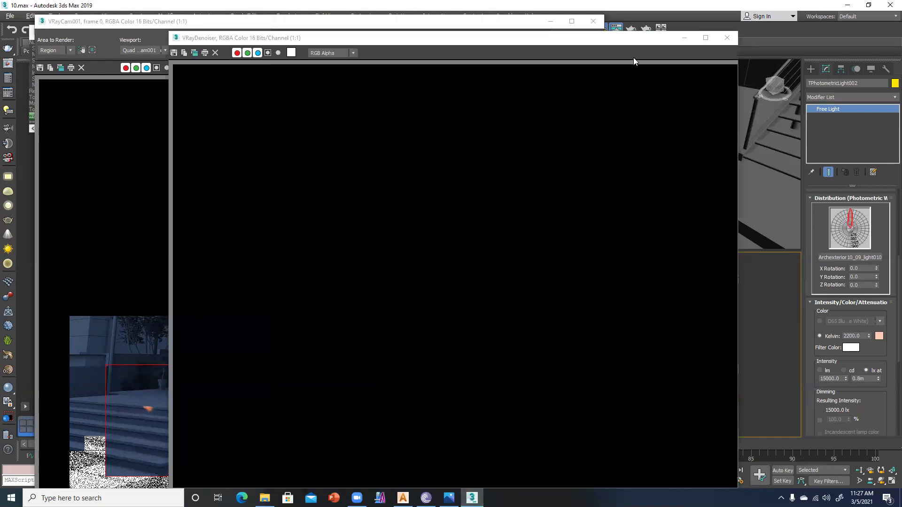
left_click(726, 36)
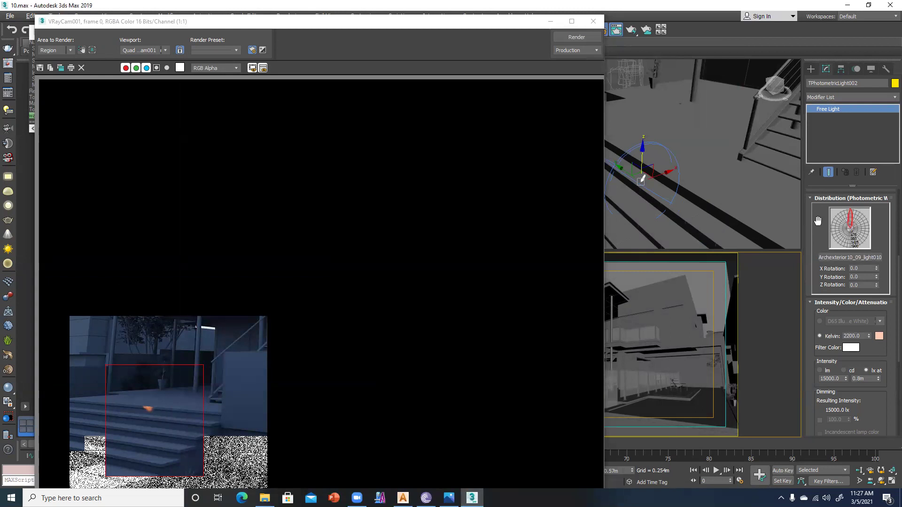
Turn Targeted back on for the step light, close the render, and lower the light's target to about Z 0.68 m in the Front view
scroll(817, 223, "up", 5)
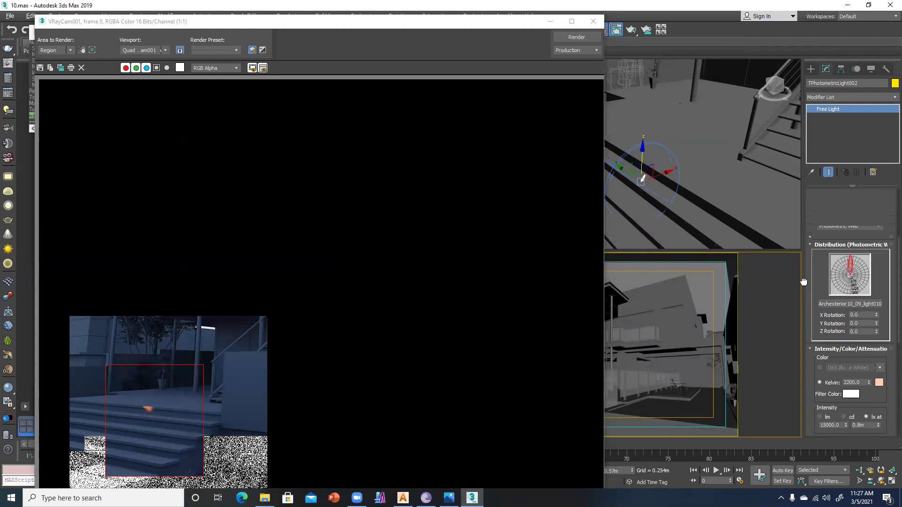
left_click(866, 261)
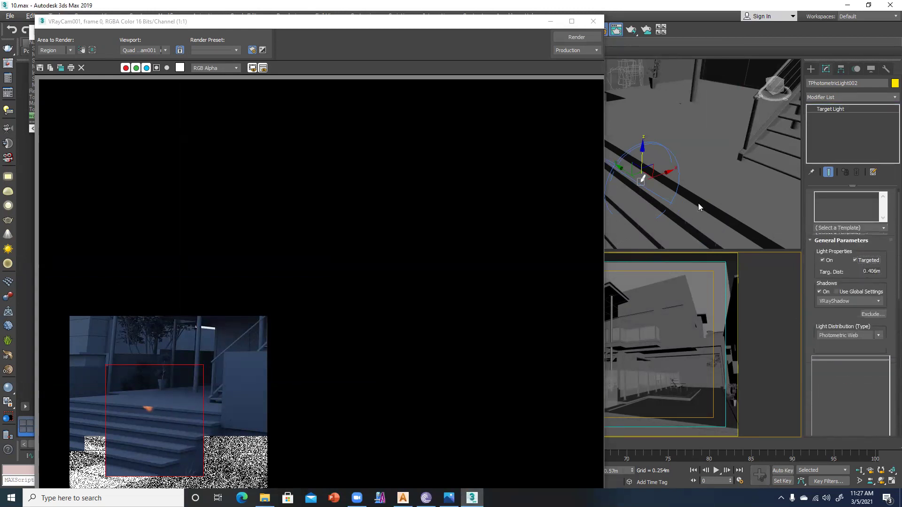
left_click(592, 22)
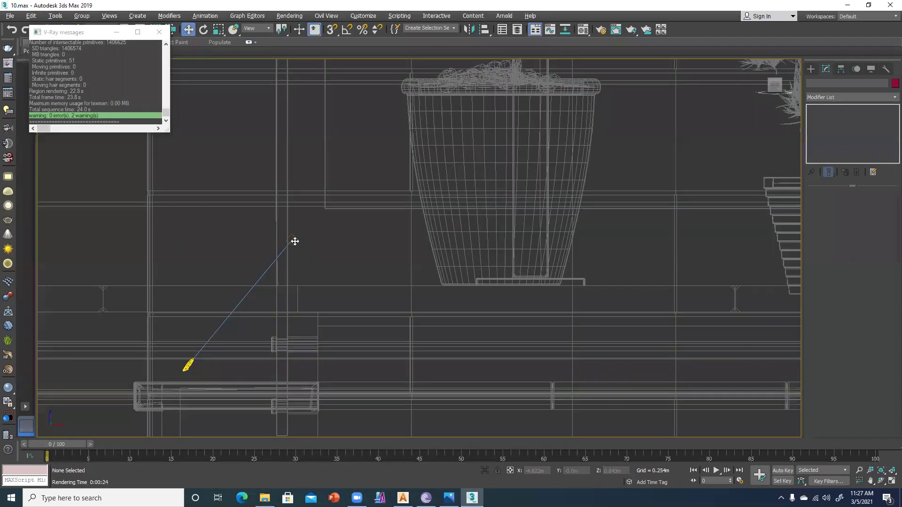
left_click_drag(291, 201, 297, 283)
key("alt+w")
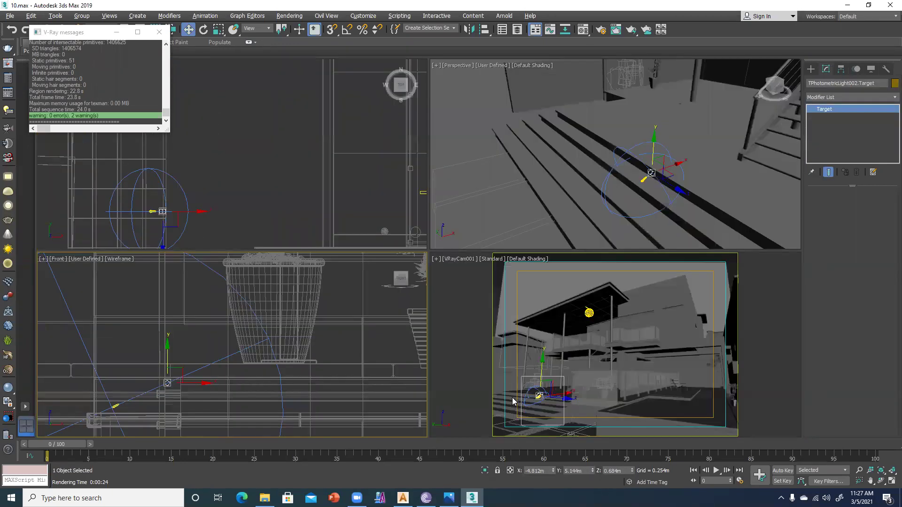
Maximize the camera view and end isolation to show the whole house scene
key("alt+w")
right_click(581, 158)
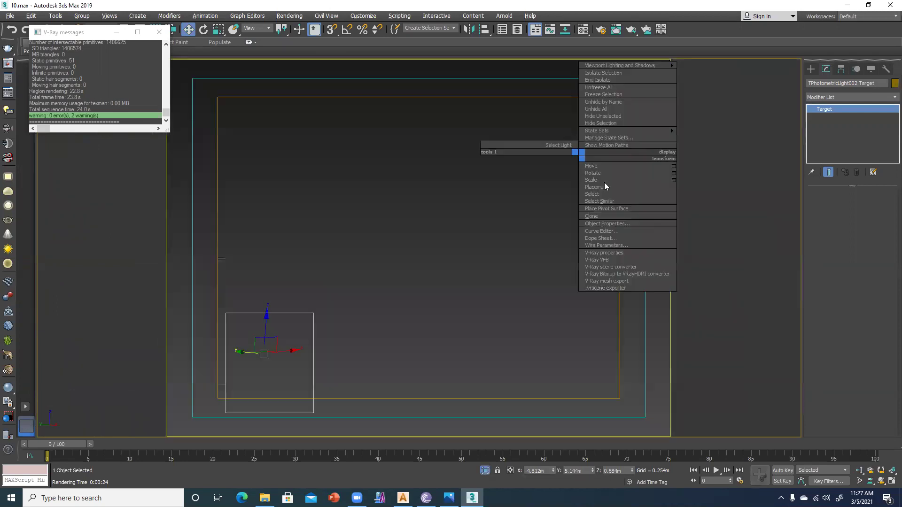
left_click(595, 81)
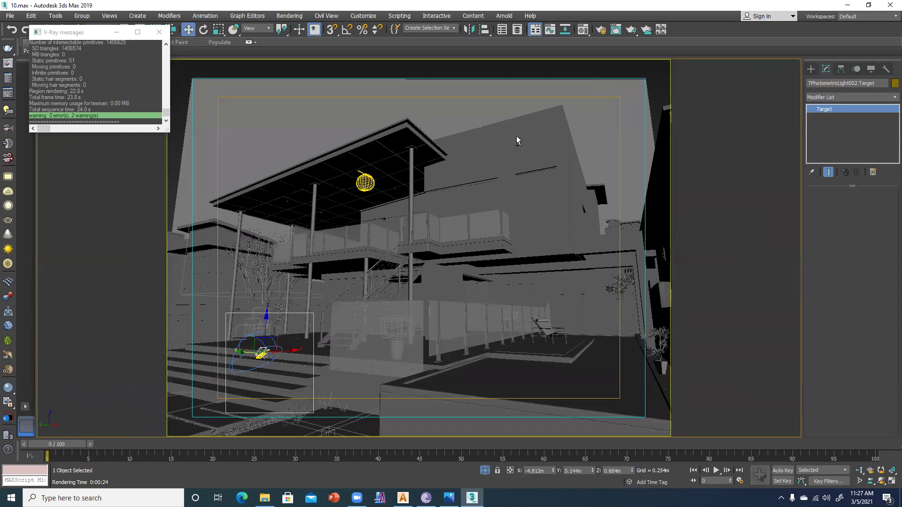
Examine the step light and its target up close in the Perspective and Top views, and check the exterior.jpg reference
key("alt+w")
left_click(508, 214)
key("alt+w")
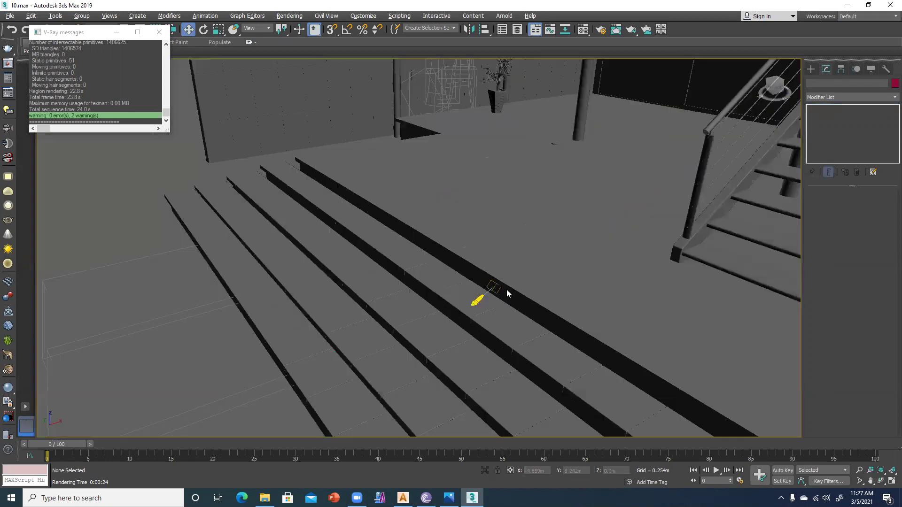
scroll(437, 310, "up", 3)
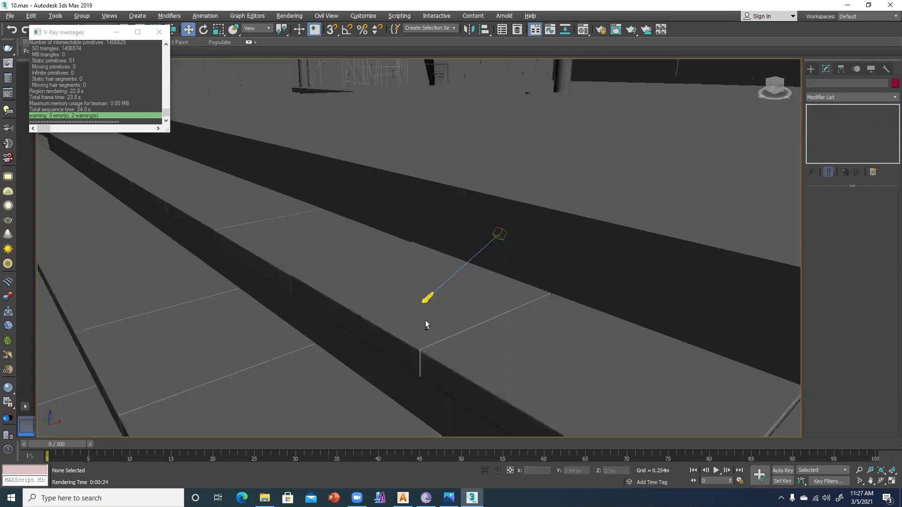
scroll(425, 320, "up", 3)
left_click(433, 239)
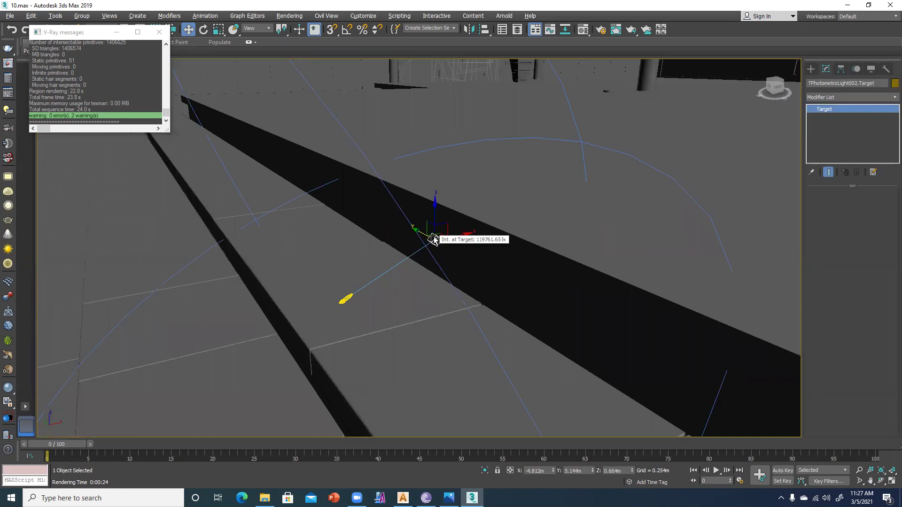
key("alt+w")
right_click(355, 241)
key("alt+w")
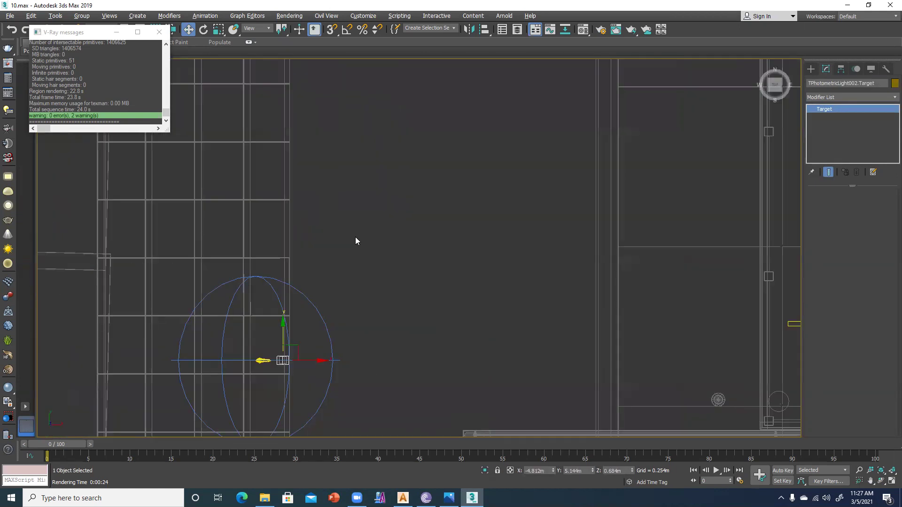
scroll(356, 241, "down", 4)
key("alt+Tab")
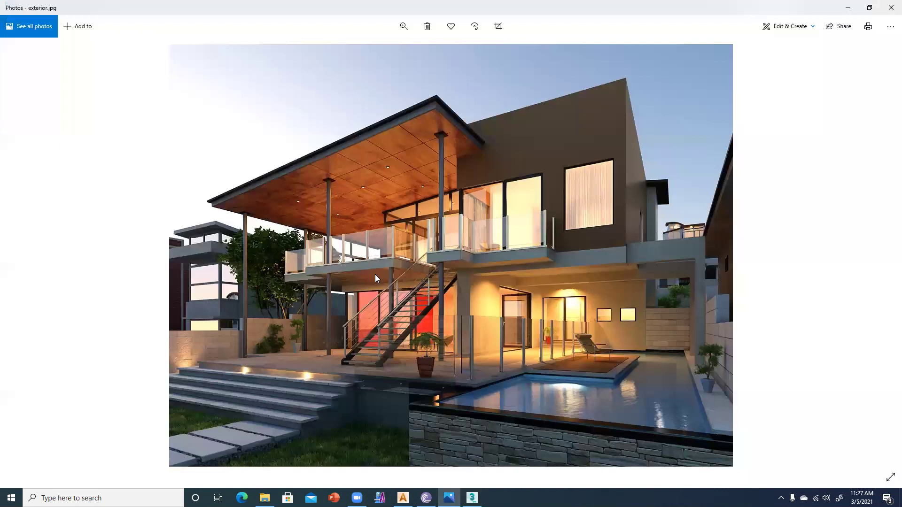
key("alt+Tab")
Clone the step light with its target once as an instance, further along the same step in the Top view
left_click_drag(380, 222, 303, 283)
mouse_move(338, 220)
left_mouse_down()
mouse_move(339, 239)
mouse_move(344, 158)
left_mouse_up()
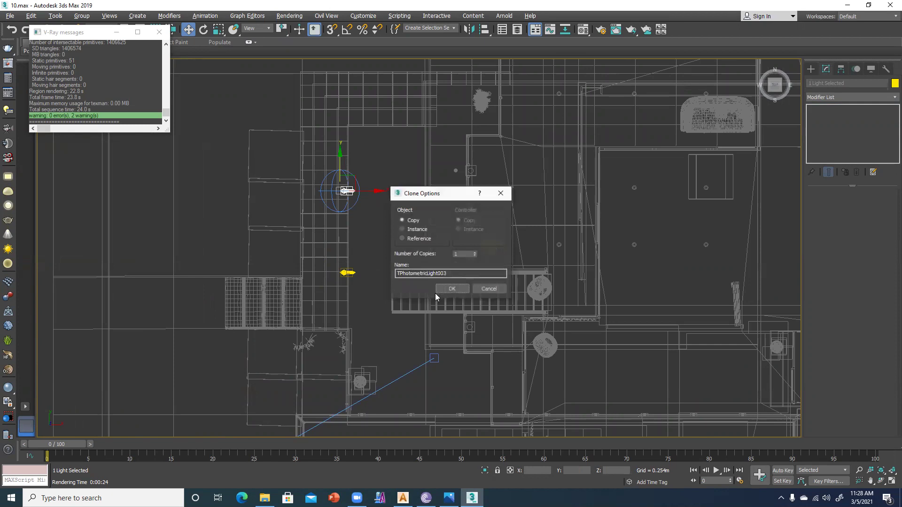
left_click(420, 230)
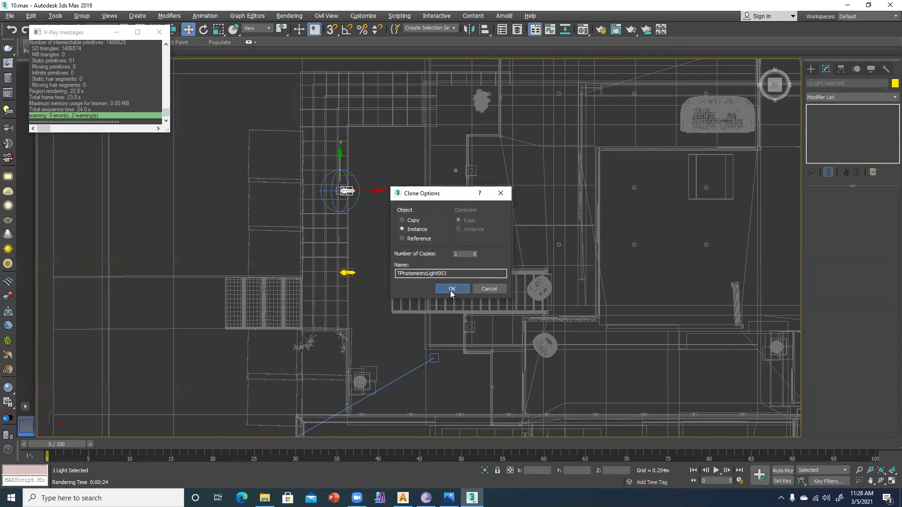
left_click(449, 290)
Widen the camera view's render region to the image's left edge so it covers both step lights
key("alt+w")
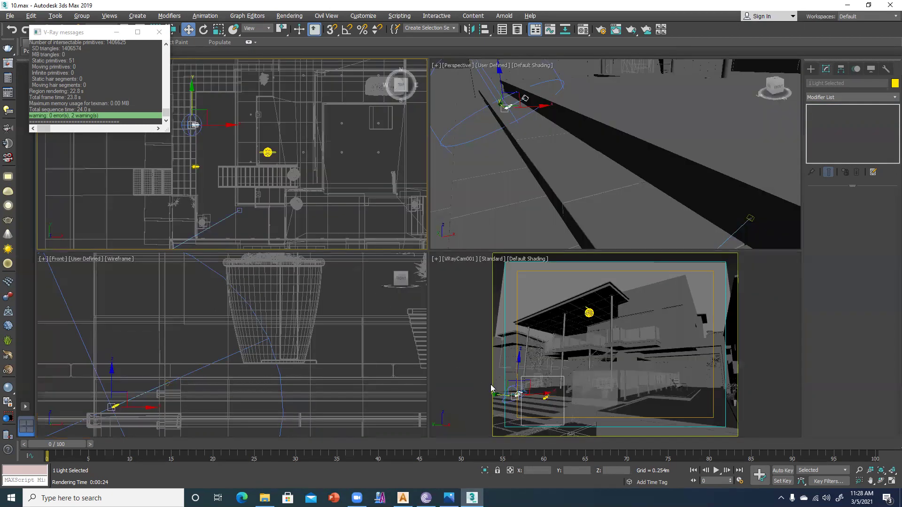
left_click(546, 409)
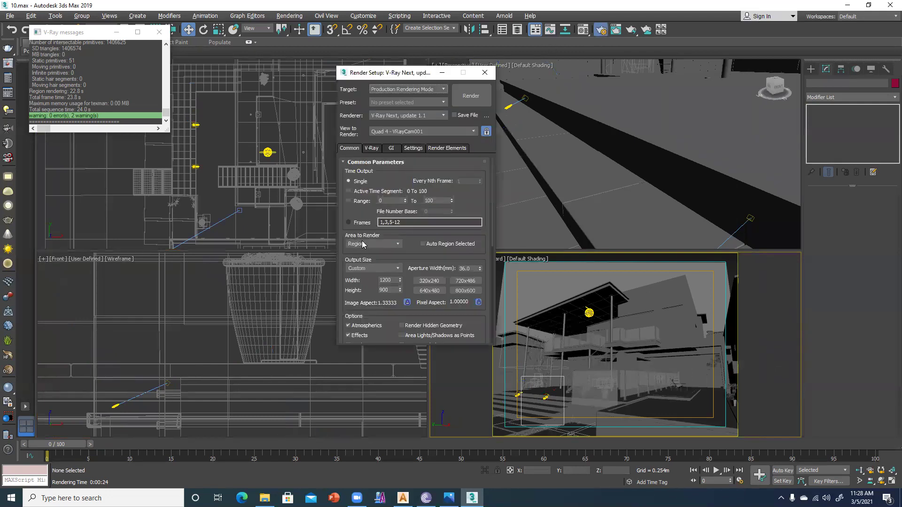
left_click(360, 244)
left_click(356, 251)
left_click(361, 244)
left_click(357, 264)
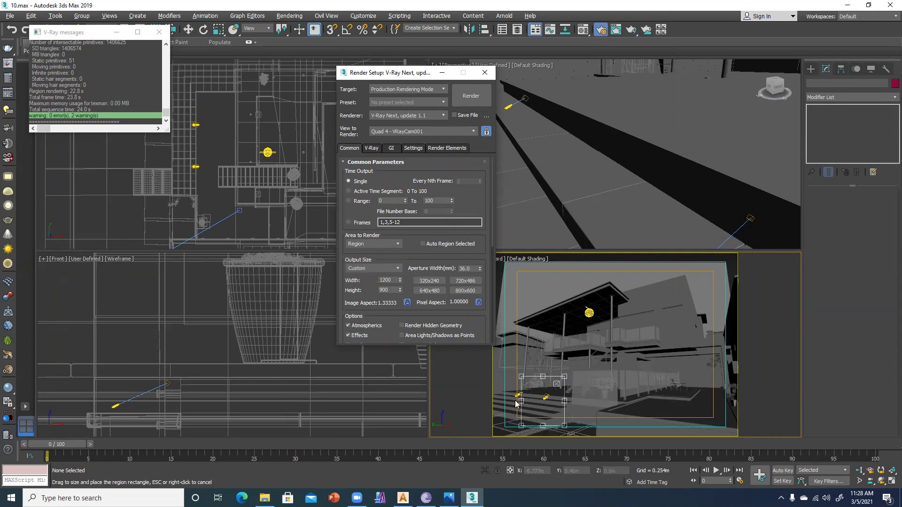
left_click_drag(521, 400, 488, 400)
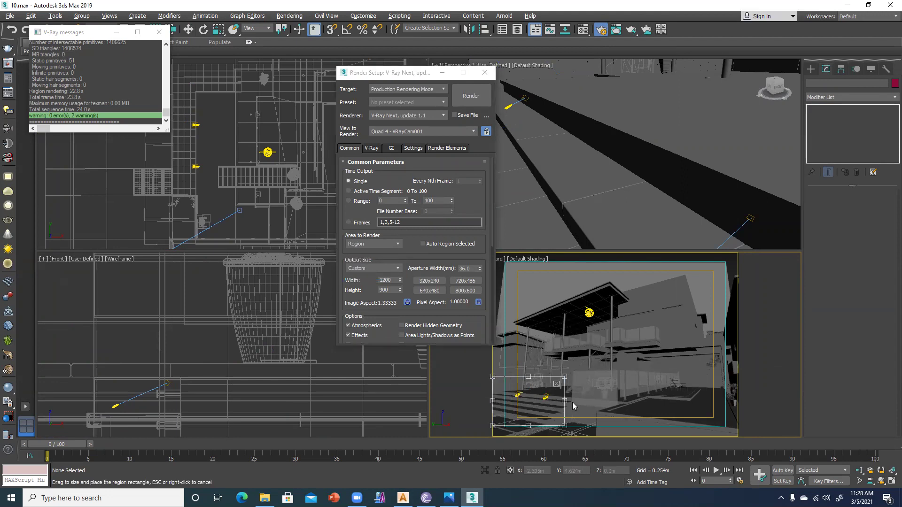
Render the widened region to check both step lights, and close the render and Render Setup windows
key("shift+q")
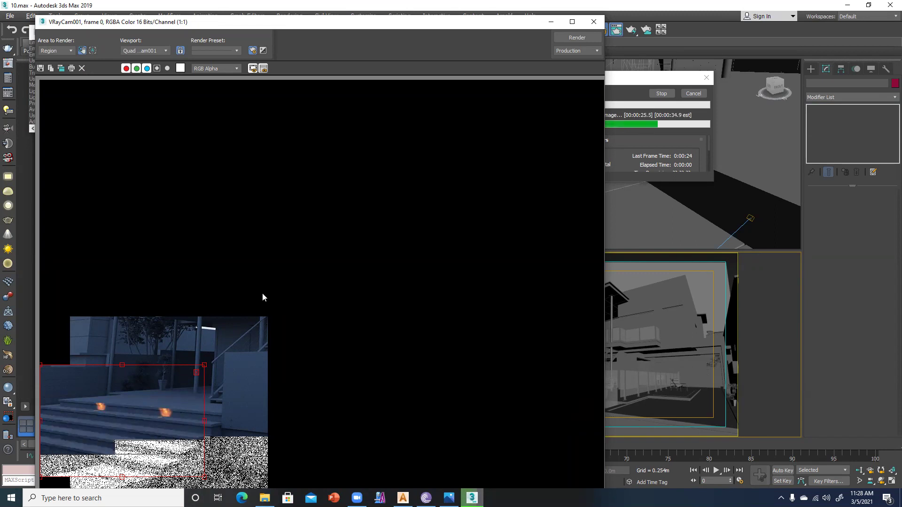
left_click(592, 22)
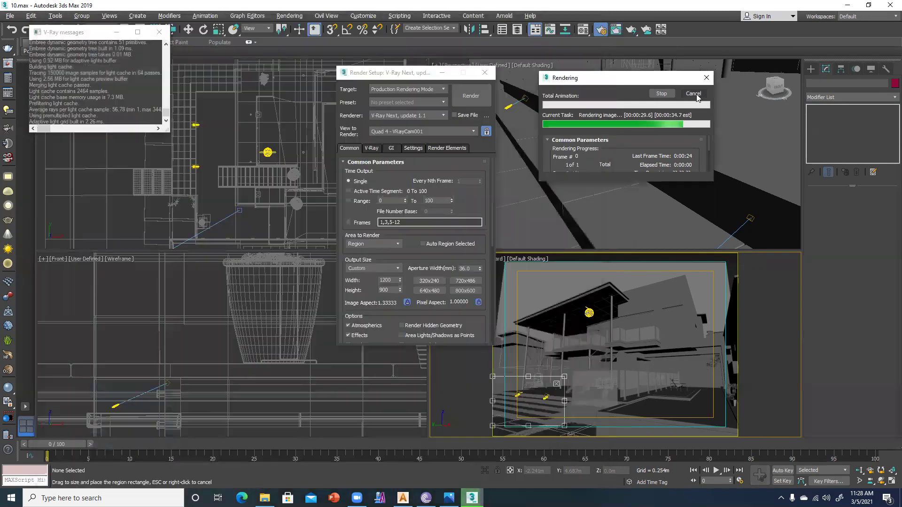
left_click(485, 73)
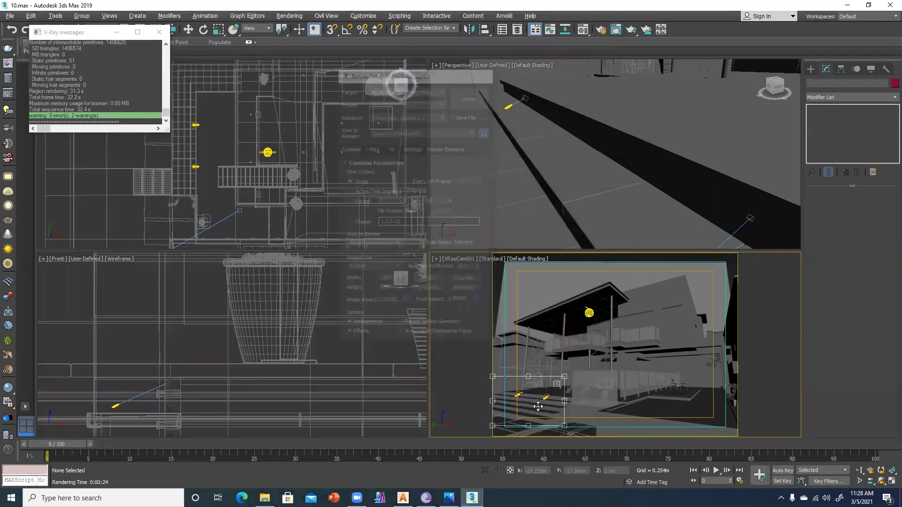
Set the step light's intensity to 25000 lx at a distance of 1 m, and deselect it
key("w")
left_click(545, 398)
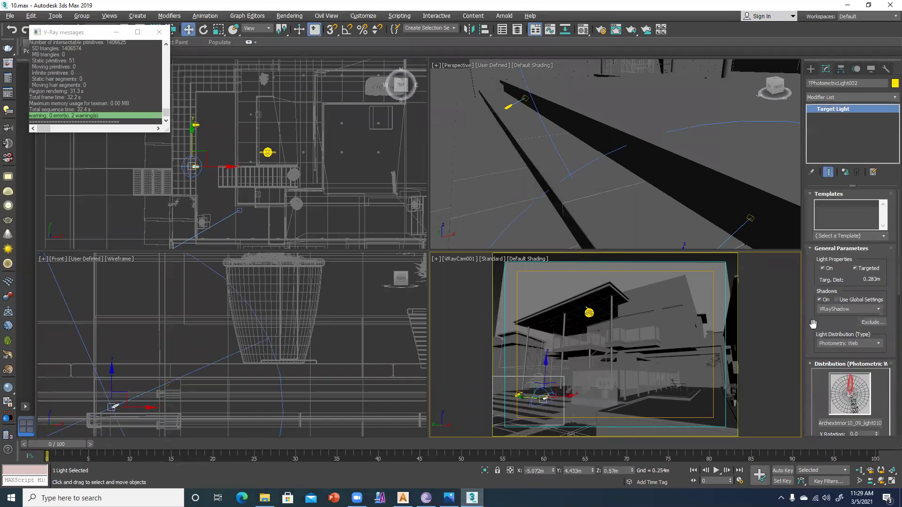
scroll(815, 347, "down", 5)
scroll(811, 373, "down", 2)
left_click_drag(841, 345, 811, 343)
type("2500")
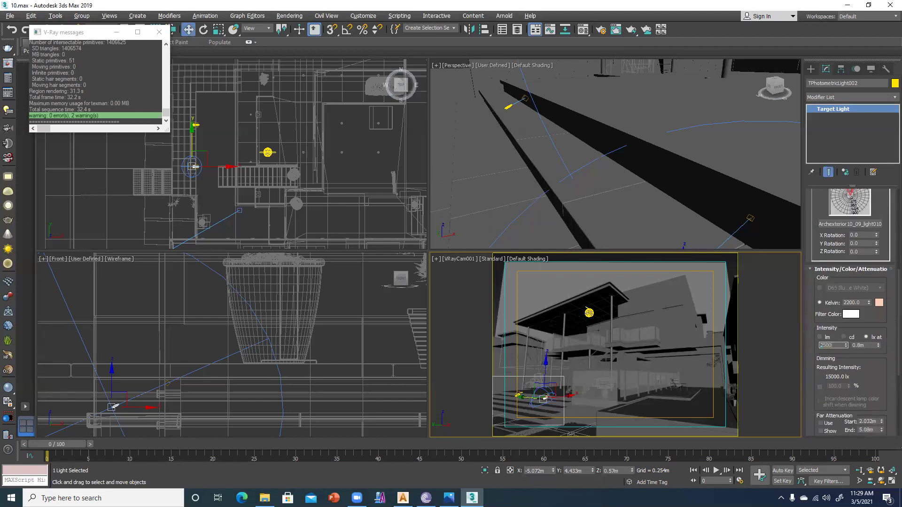
type("0")
key("Tab")
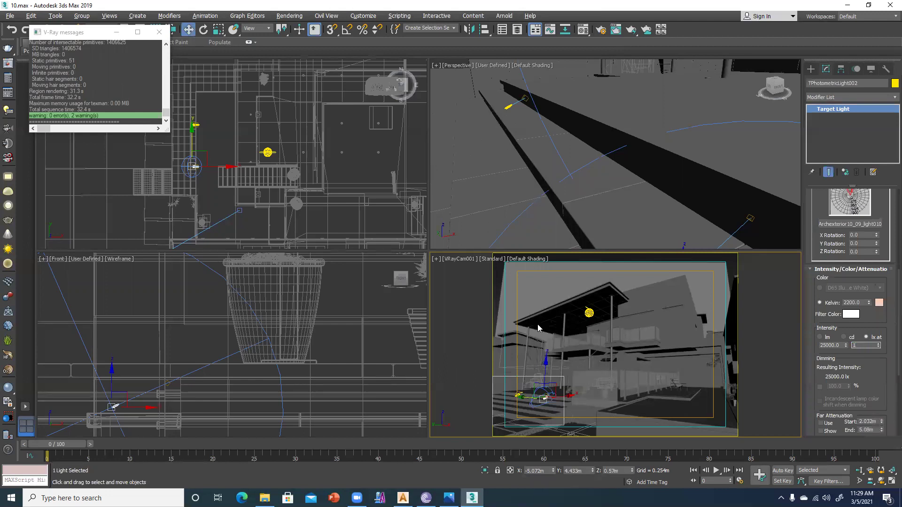
left_click(212, 189)
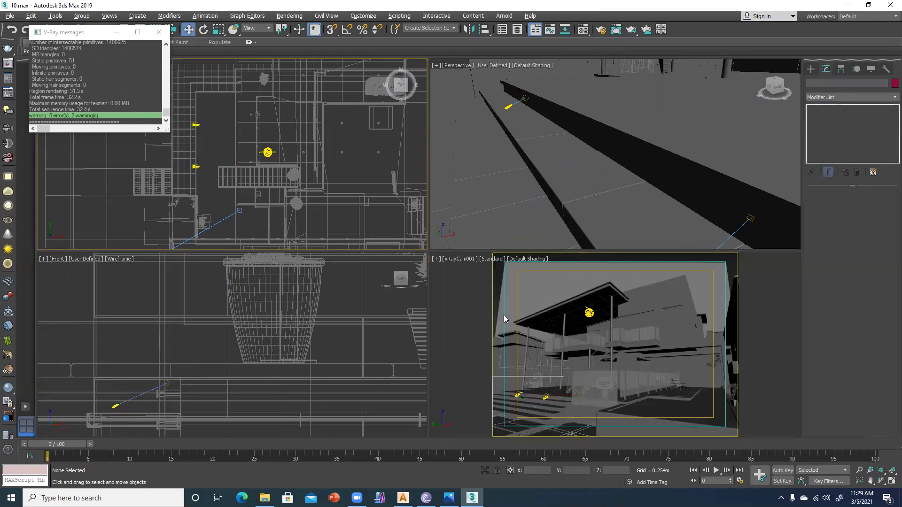
Select both step light targets, move them farther from the lights along X, and lower them slightly in the Front view
left_click(750, 218)
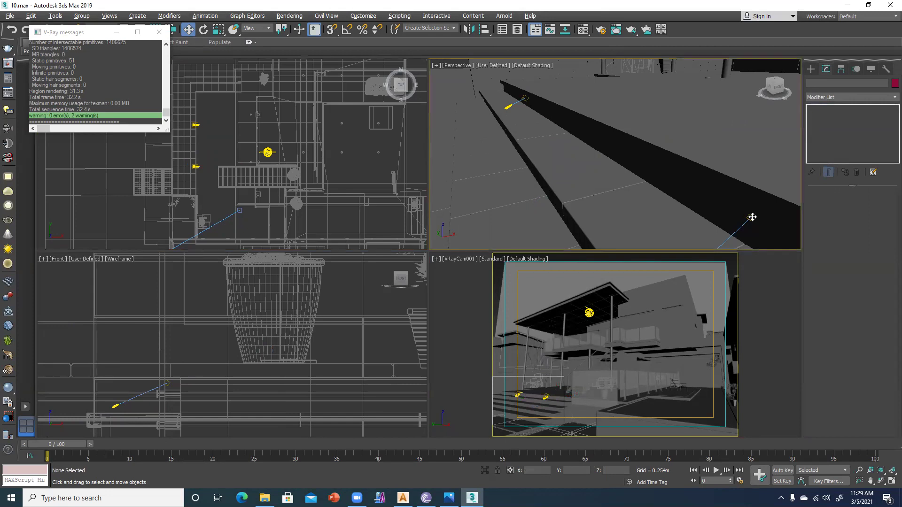
left_click(525, 98, "ctrl")
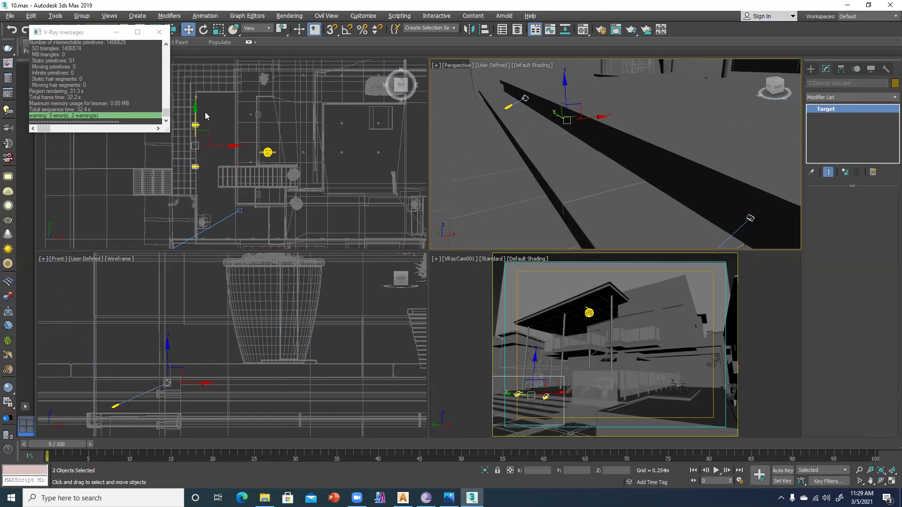
key("alt+w")
scroll(358, 234, "up", 3)
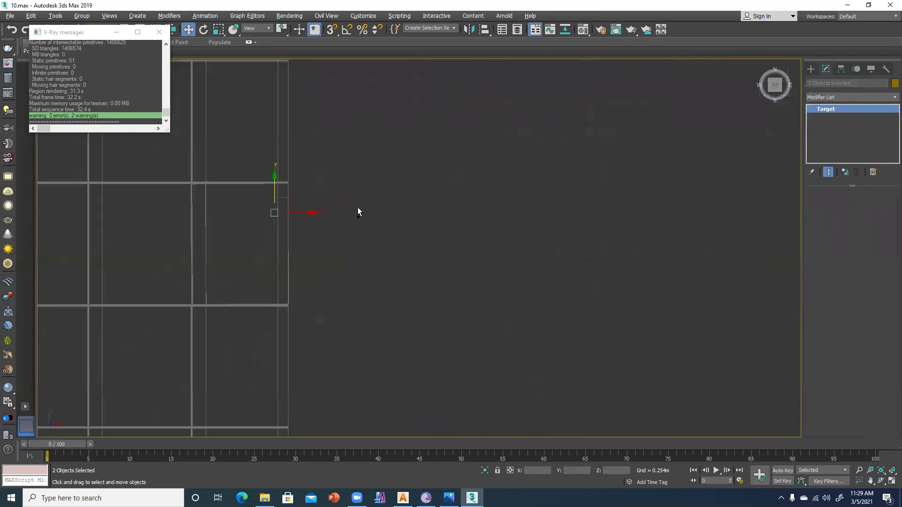
scroll(358, 212, "up", 1)
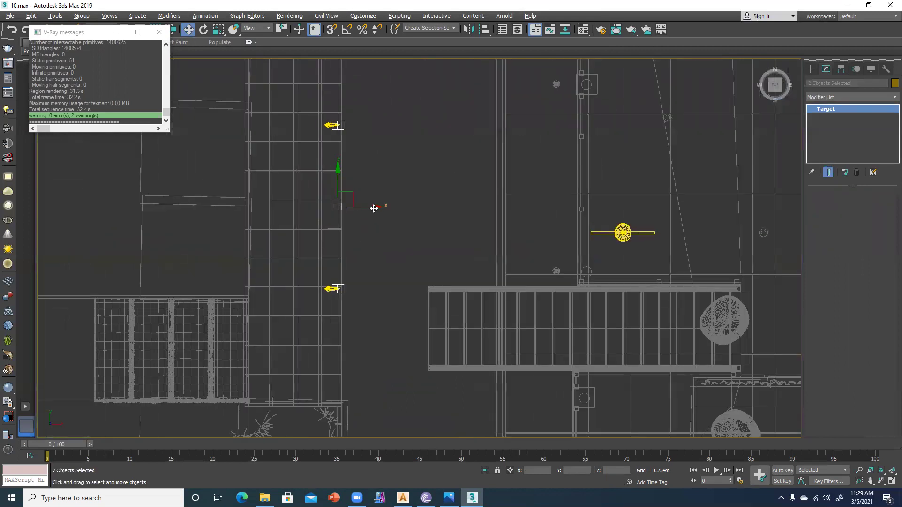
key("alt+w")
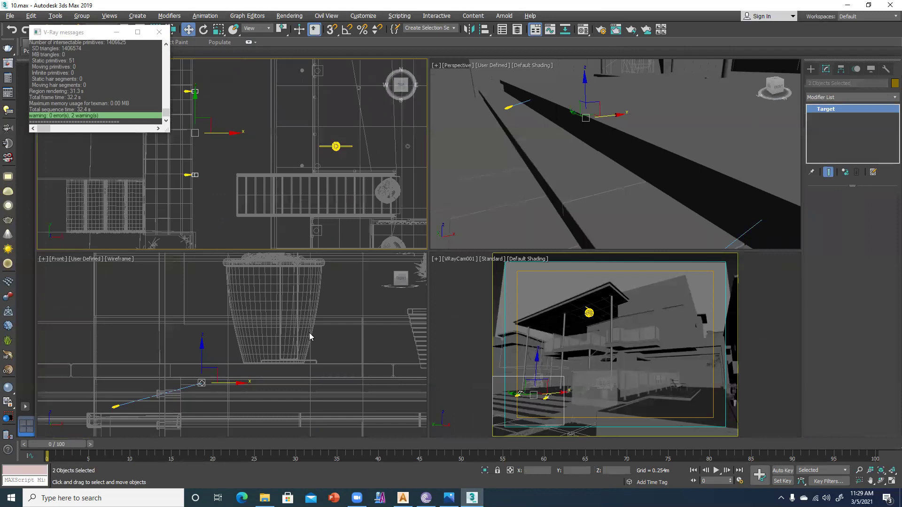
key("alt+w")
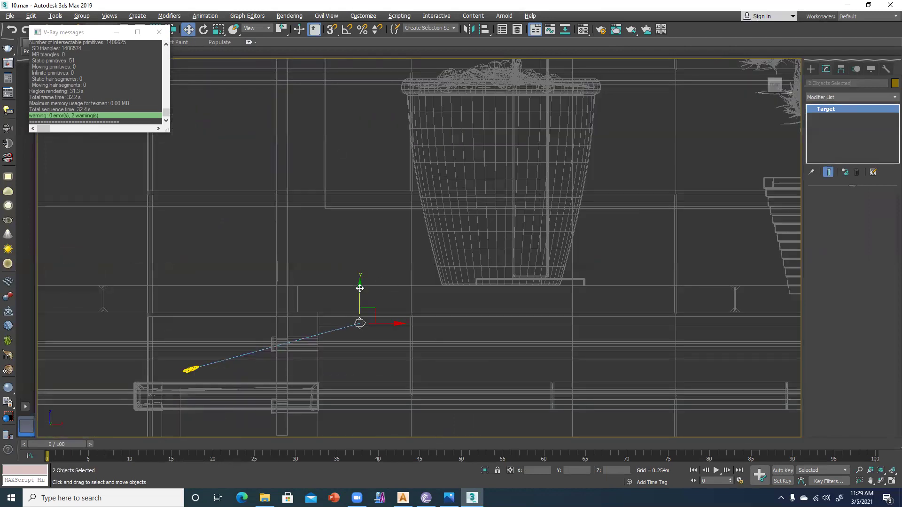
left_click_drag(360, 291, 360, 306)
key("alt+w")
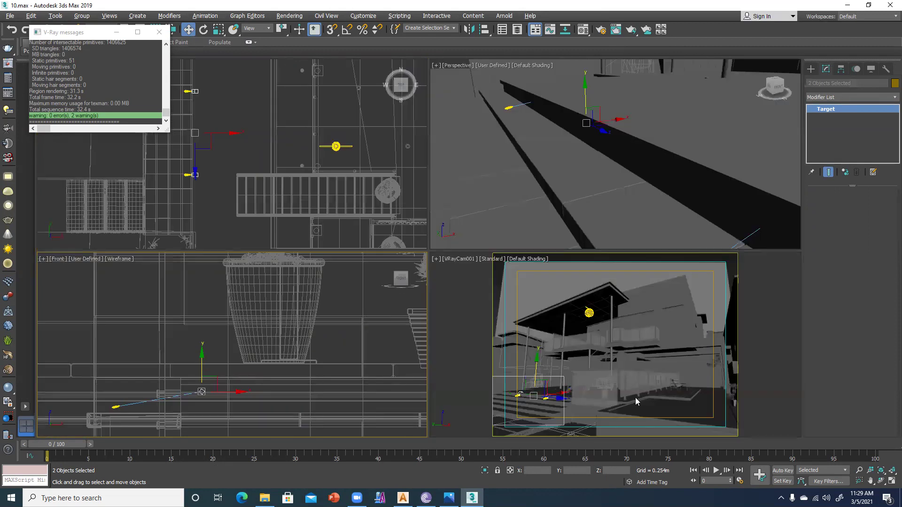
Render the camera region to check the brighter step lights, and close the denoiser, render and V-Ray messages windows
left_click(588, 351)
key("shift+q")
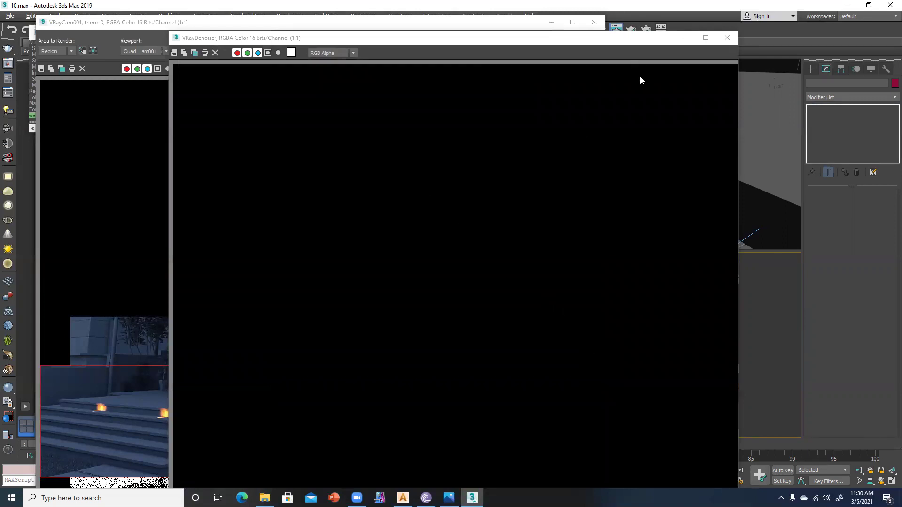
left_click(726, 38)
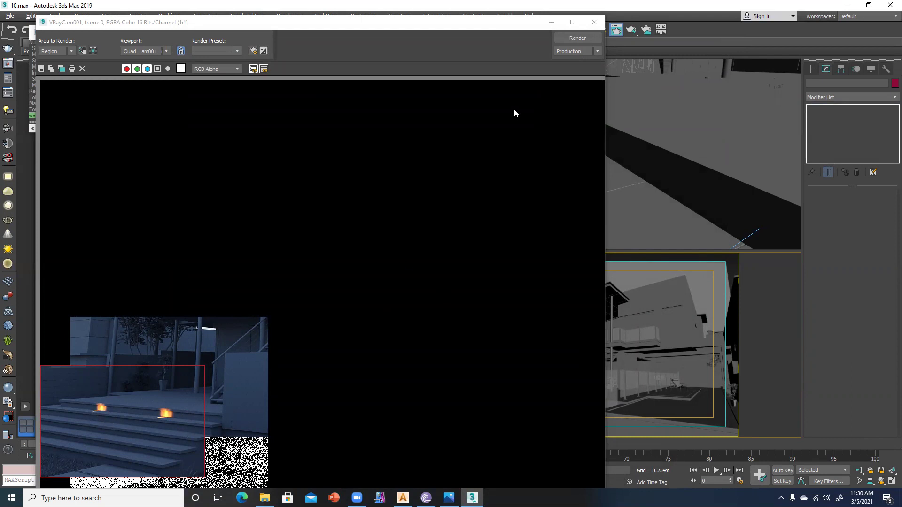
left_click(594, 22)
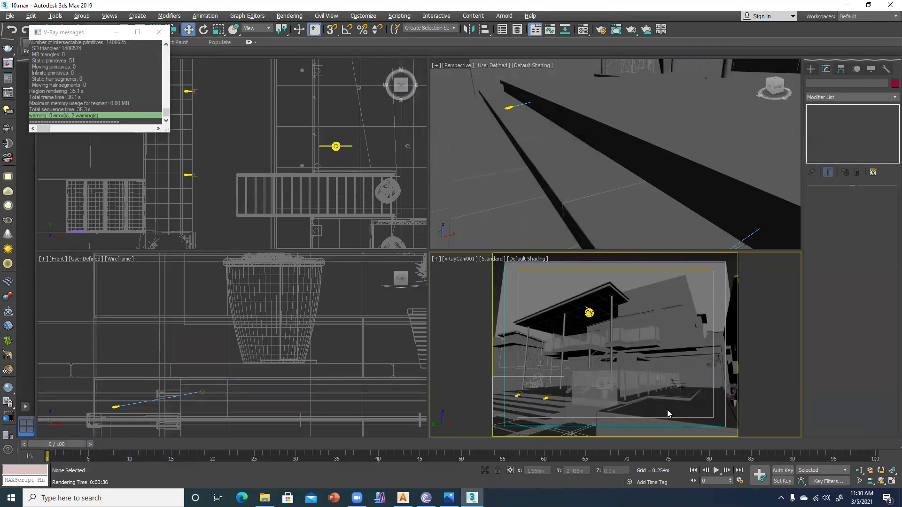
left_click(157, 33)
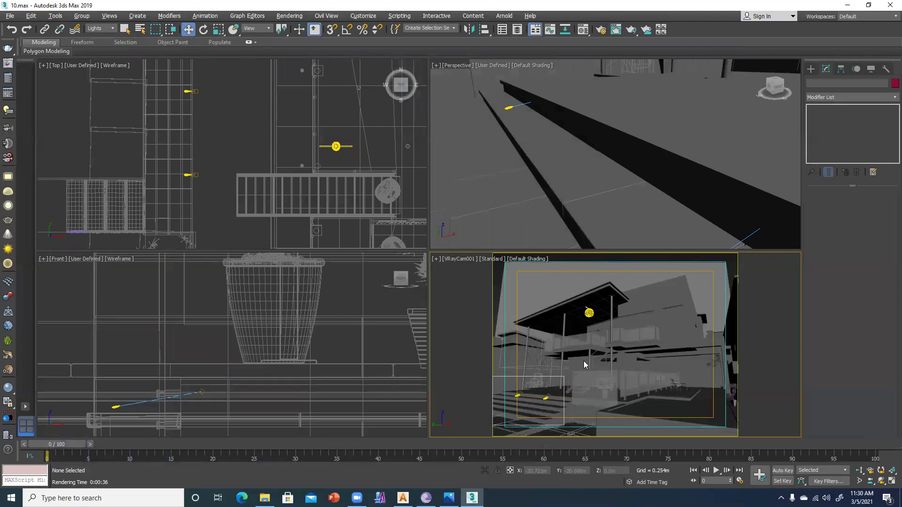
Examine the terrace and pool-side layout around the lounge chair in the maximized Top view
left_click(390, 335)
left_click(239, 148)
key("alt+w")
scroll(377, 359, "down", 3)
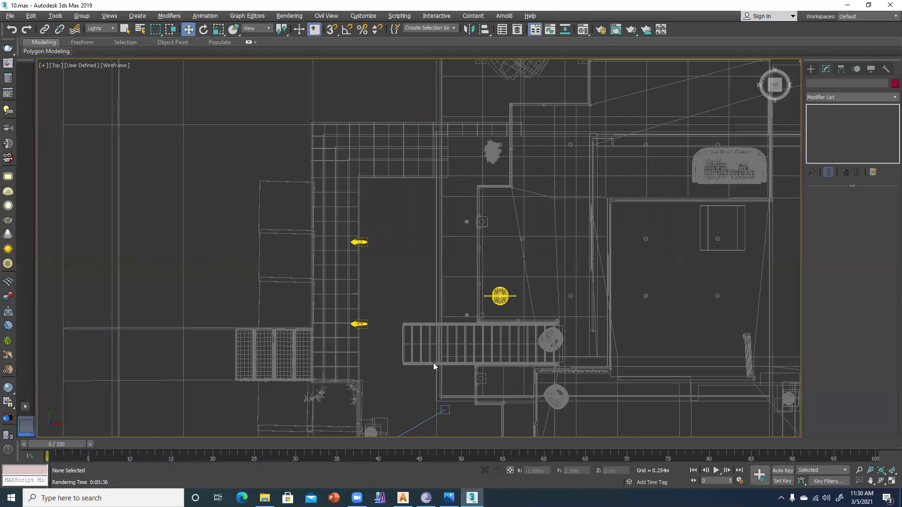
middle_click_drag(600, 393, 369, 318)
middle_click_drag(519, 432, 389, 325)
middle_click_drag(188, 270, 391, 328)
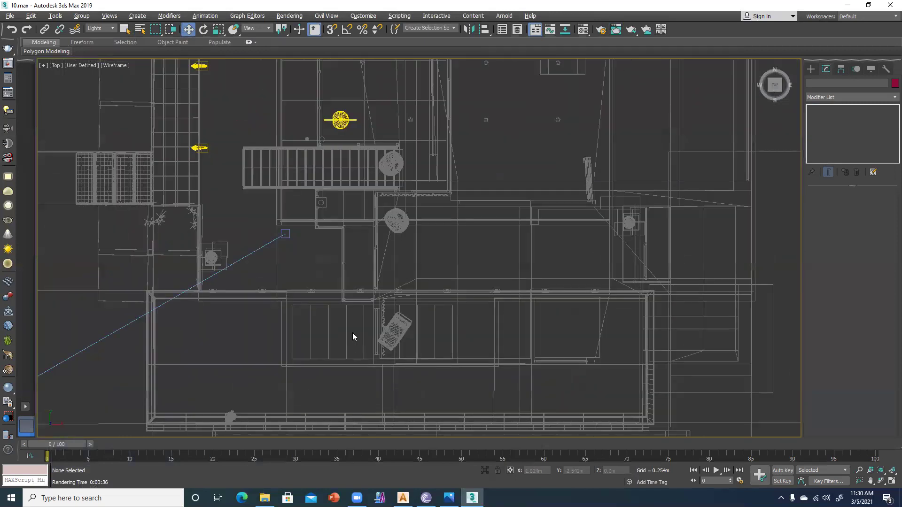
scroll(351, 332, "up", 3)
middle_click_drag(312, 330, 362, 334)
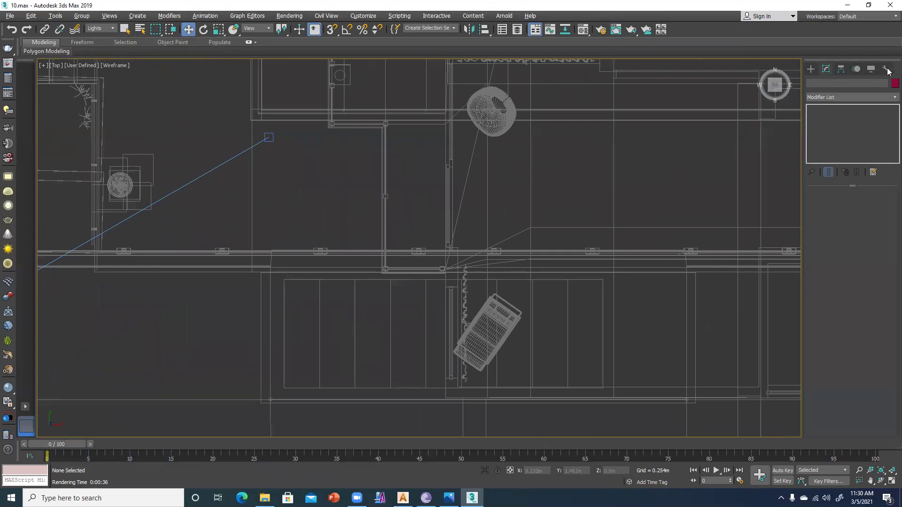
Place a photometric target light below the terrace in the Front view, aimed diagonally upward with a target distance of about 1.04 m
left_click(811, 68)
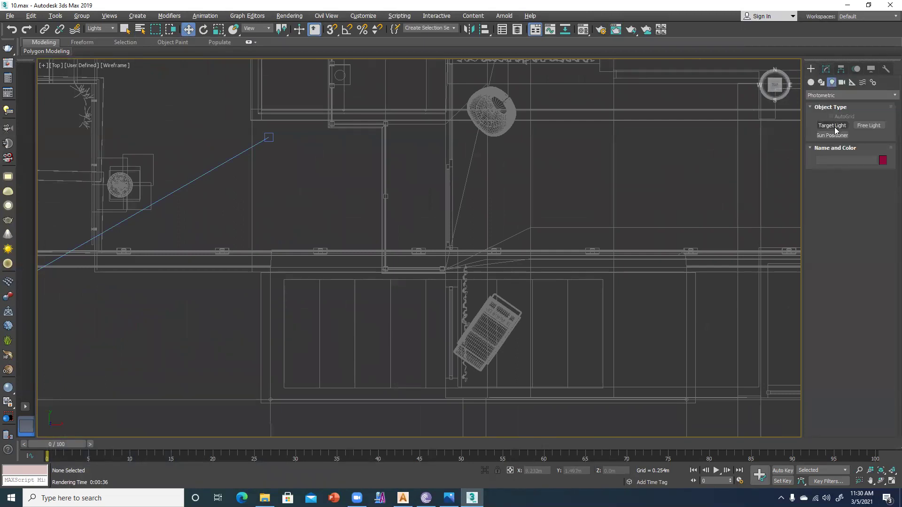
key("alt+w")
left_click(253, 396)
key("alt+w")
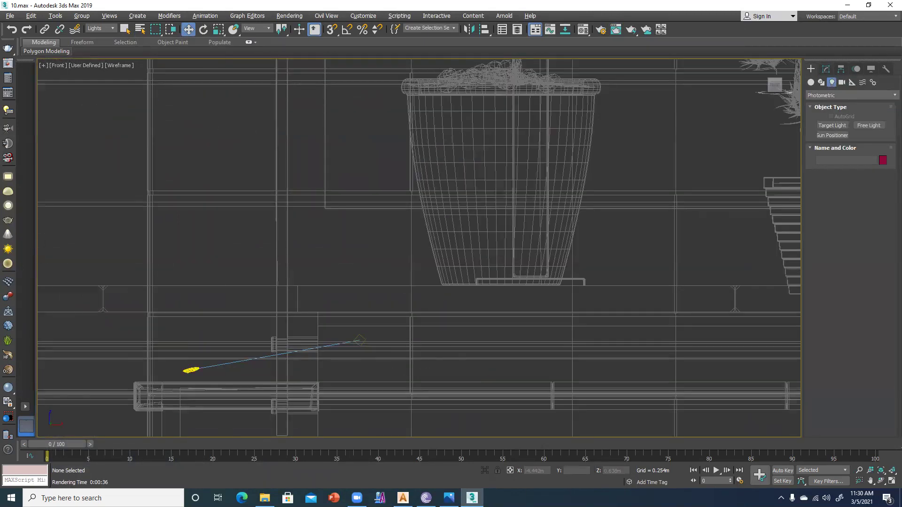
scroll(450, 394, "down", 5)
middle_click_drag(446, 393, 376, 345)
scroll(376, 345, "down", 3)
scroll(376, 345, "down", 1)
middle_click_drag(378, 379, 375, 381)
left_click(830, 126)
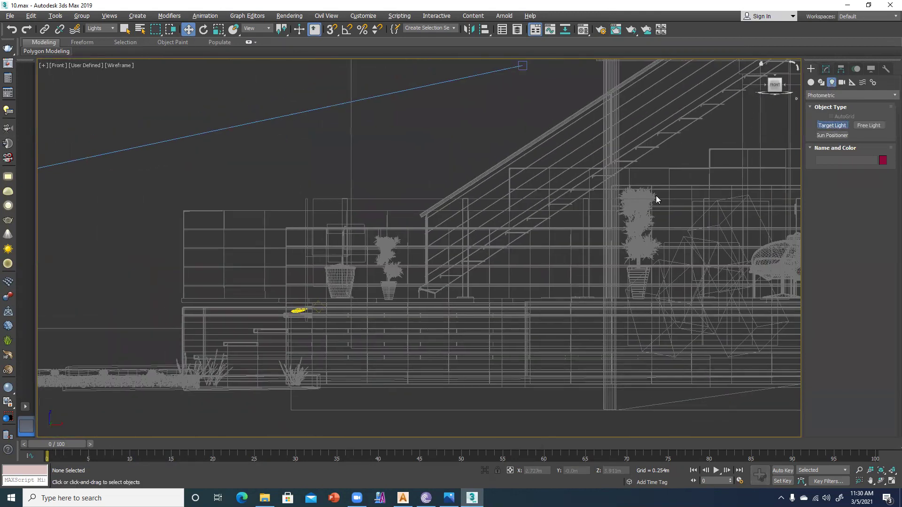
left_click_drag(314, 372, 348, 315)
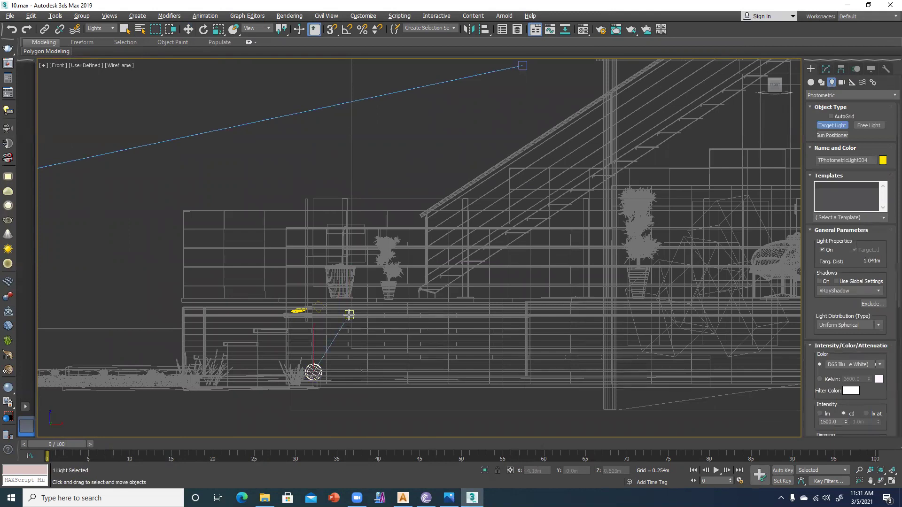
Move the new light together with its target in the Top view to the slatted pool area beside the lounge chair
key("w")
key("alt+w")
right_click(209, 191)
key("alt+w")
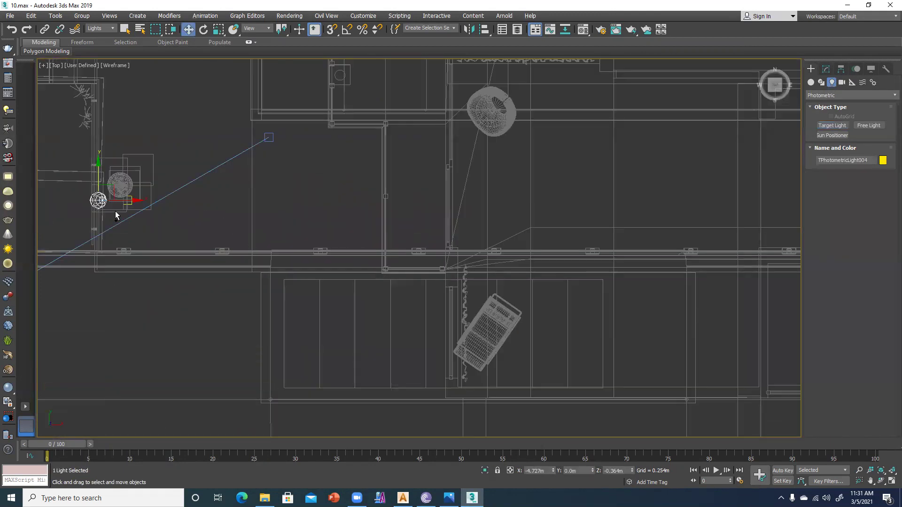
left_click_drag(71, 181, 375, 228)
left_click_drag(352, 162, 334, 263)
left_click_drag(387, 301, 298, 271)
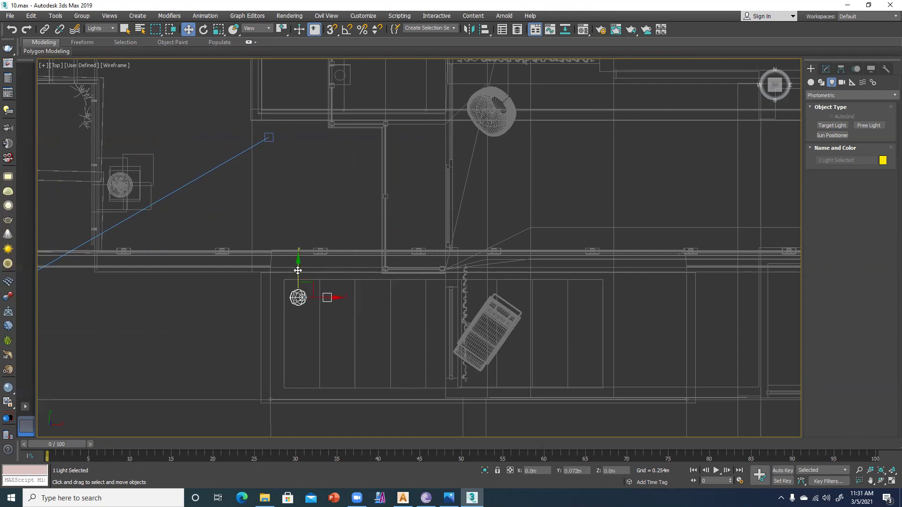
left_click(584, 337)
Examine the new light's placement beside the glass railing and lounge chair in the Perspective view
key("alt+w")
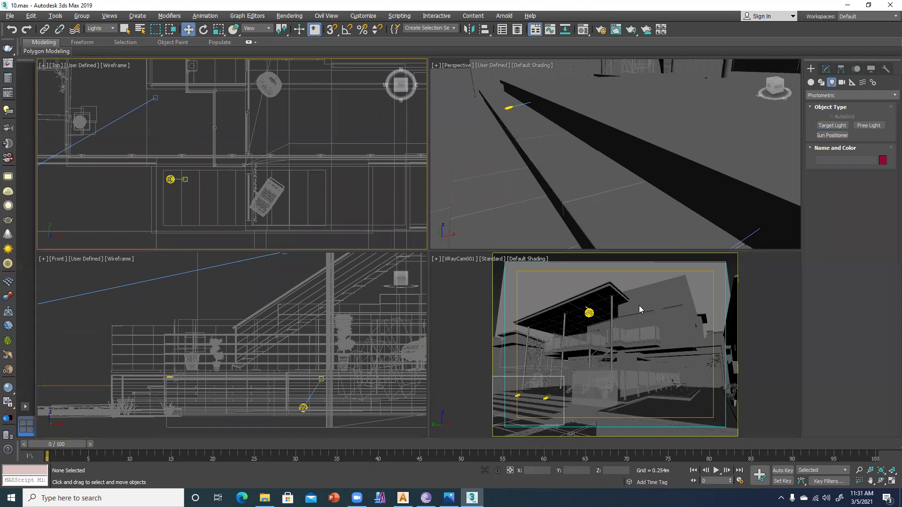
left_click(582, 191)
key("alt+w")
key("z")
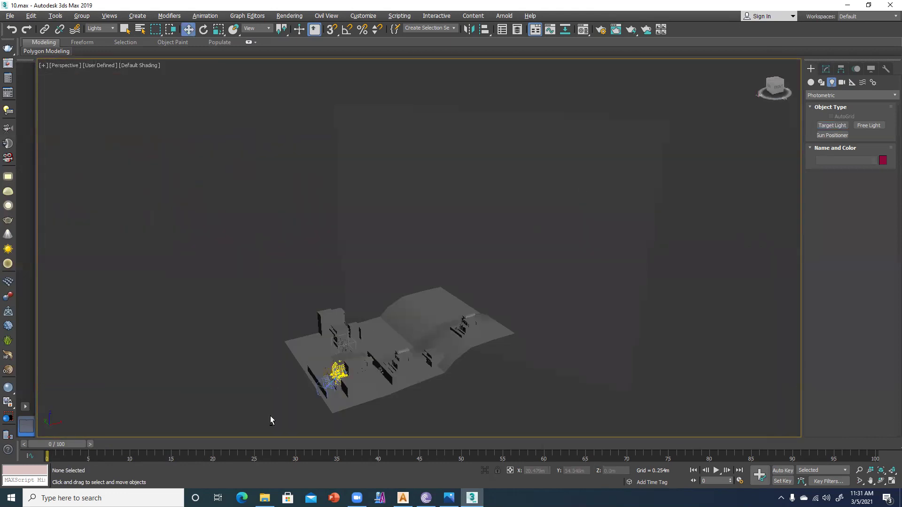
middle_click_drag(270, 415, 317, 419, "alt")
scroll(520, 396, "up", 5)
scroll(499, 375, "up", 3)
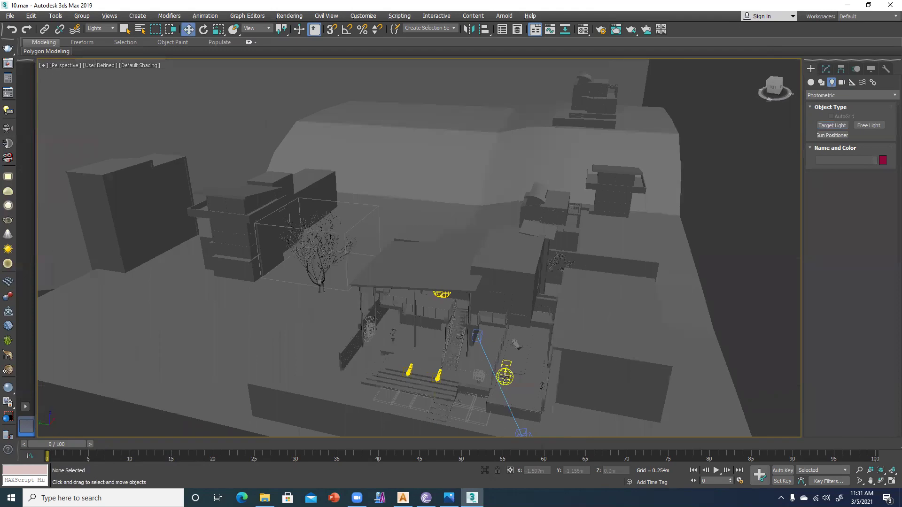
scroll(503, 377, "up", 5)
left_click(504, 368)
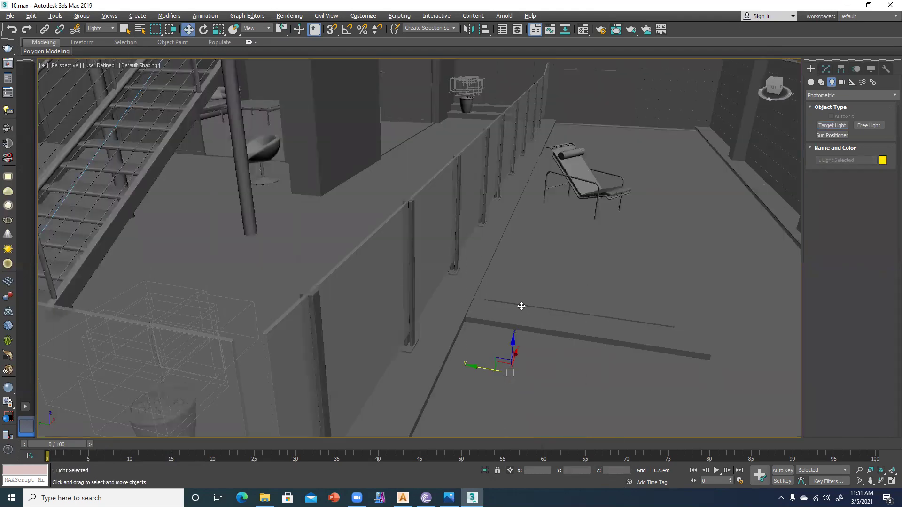
Pull the Perspective view back to the whole house, switch it to wireframe display and cancel the autosave
key("alt+w")
left_click(209, 182)
left_click(209, 183)
scroll(586, 215, "down", 5)
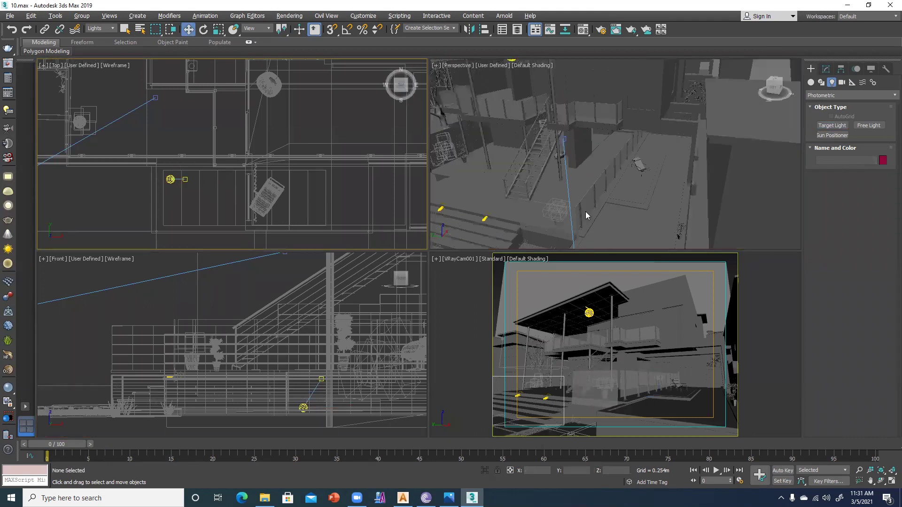
scroll(586, 215, "down", 4)
left_click(586, 215)
key("F3")
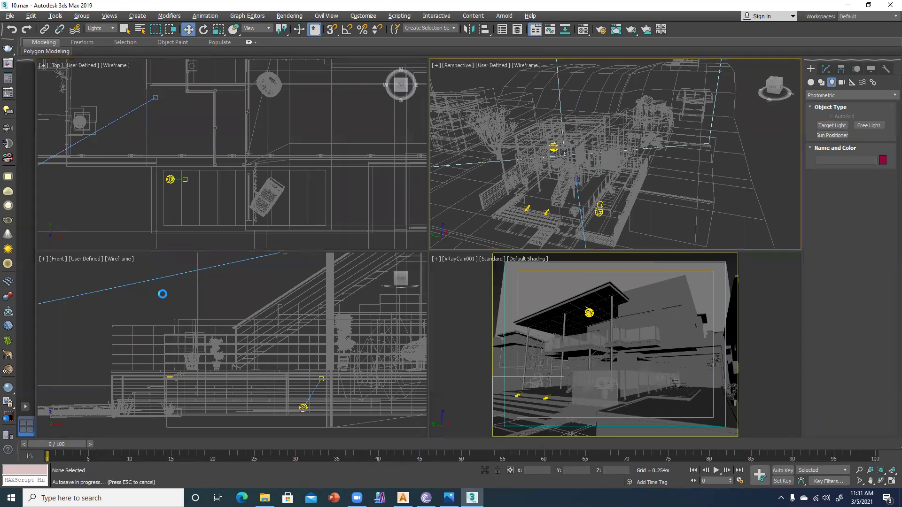
key("Escape")
Select the new light with its target and move them along X in the Top view to just inside the pool's end wall
left_click_drag(160, 173, 190, 191)
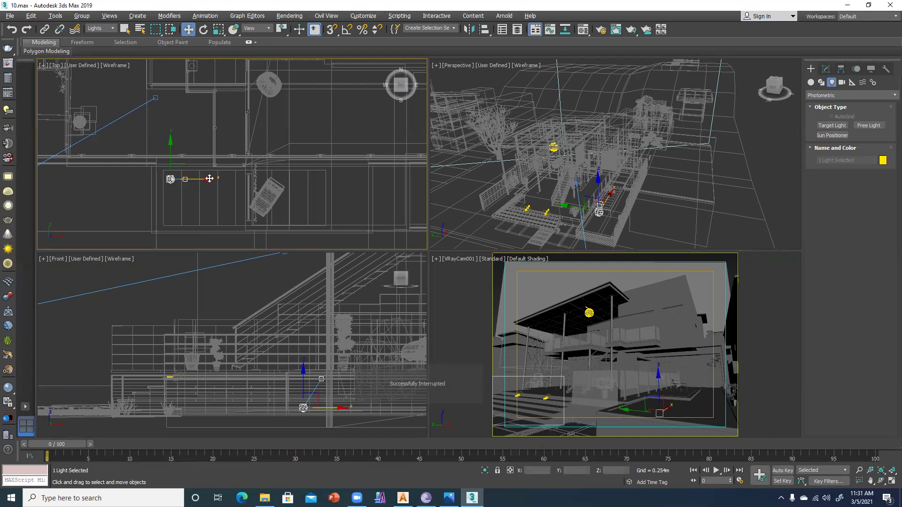
left_click_drag(208, 179, 120, 188)
scroll(119, 185, "down", 2)
middle_click_drag(133, 196, 258, 222)
scroll(337, 241, "up", 3)
middle_click_drag(339, 243, 209, 216)
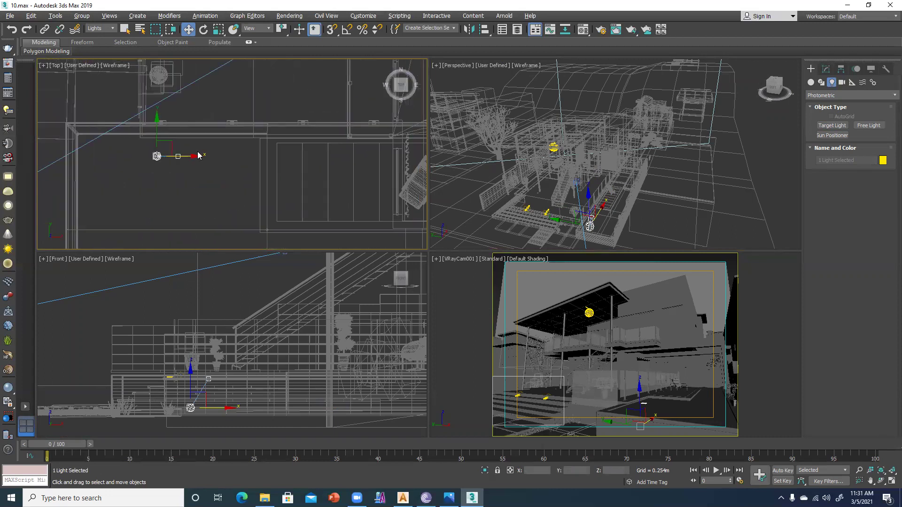
left_click_drag(194, 156, 125, 152)
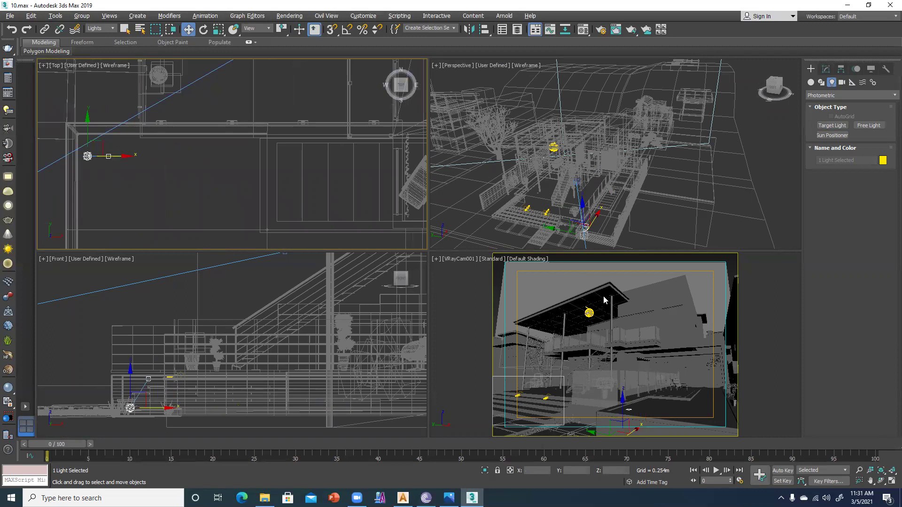
left_click(133, 194)
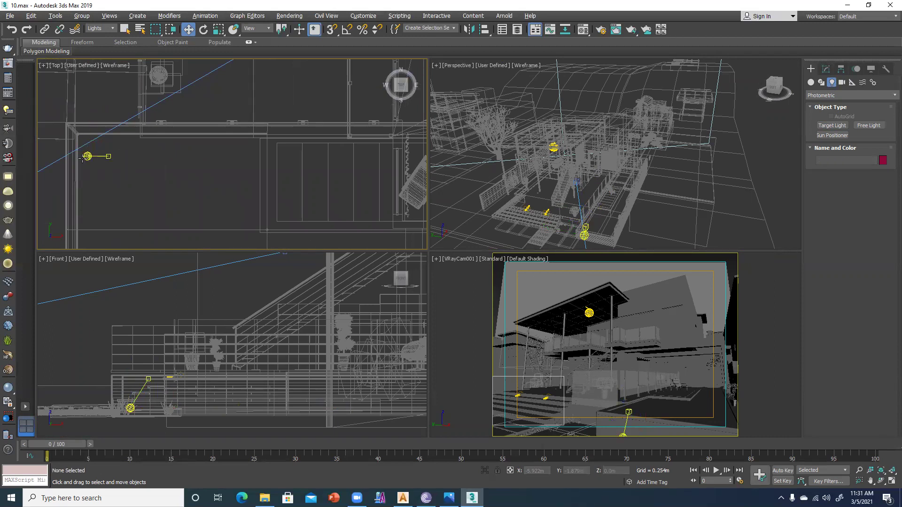
Select the pool light alone and turn on its shadows using VRayShadow
left_click(88, 157)
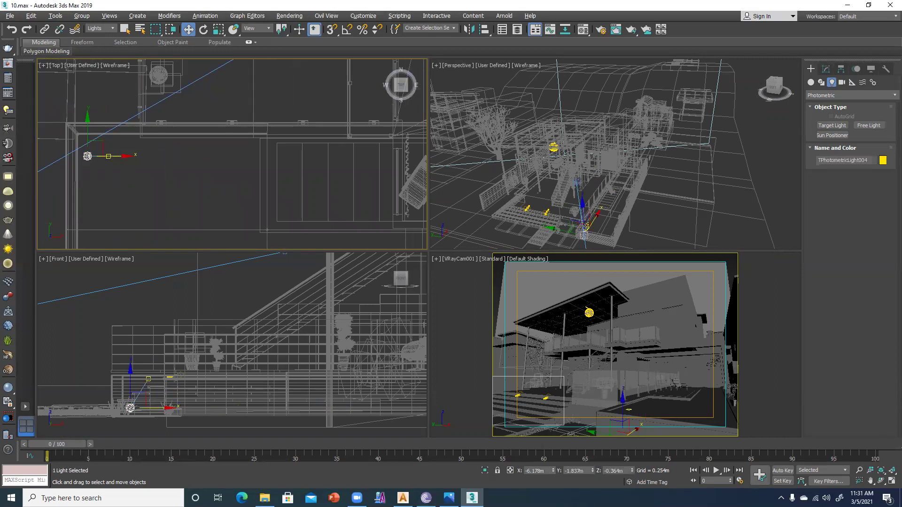
left_click(826, 69)
left_click(818, 300)
left_click(822, 310)
left_click(808, 328)
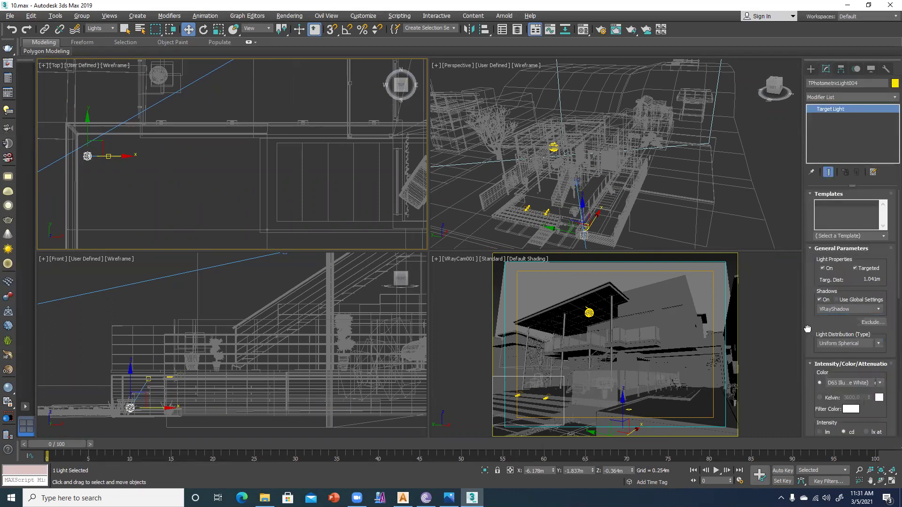
Set the pool light's color temperature to 2000 Kelvin and switch its intensity unit to lx
left_click_drag(807, 328, 800, 219)
left_click(820, 289)
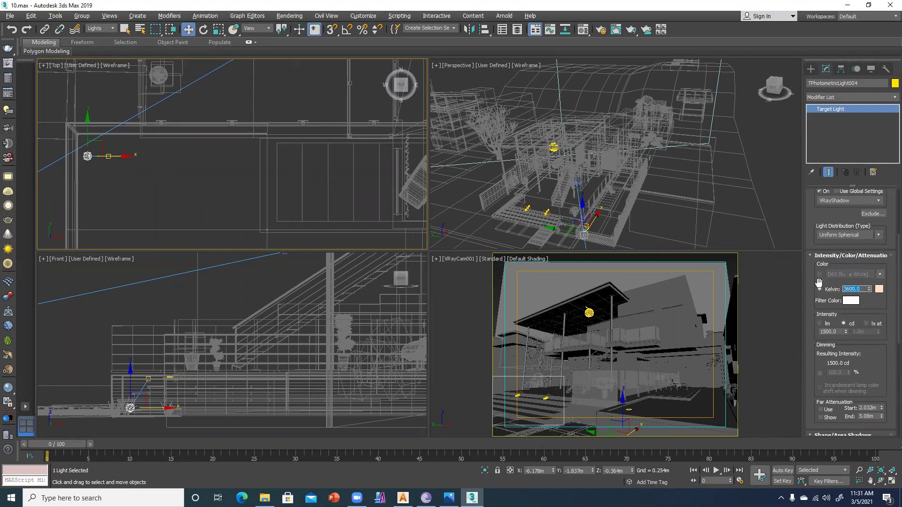
type("200")
key("Return")
left_click(866, 324)
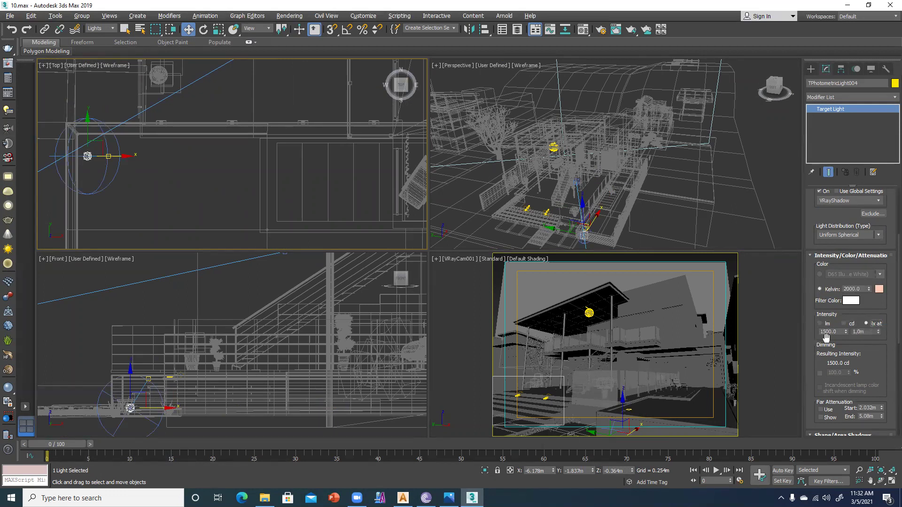
Change the light distribution to Photometric Web and load the Archexterior10_09_Pool file from the model folder, showing all file types
left_click(840, 235)
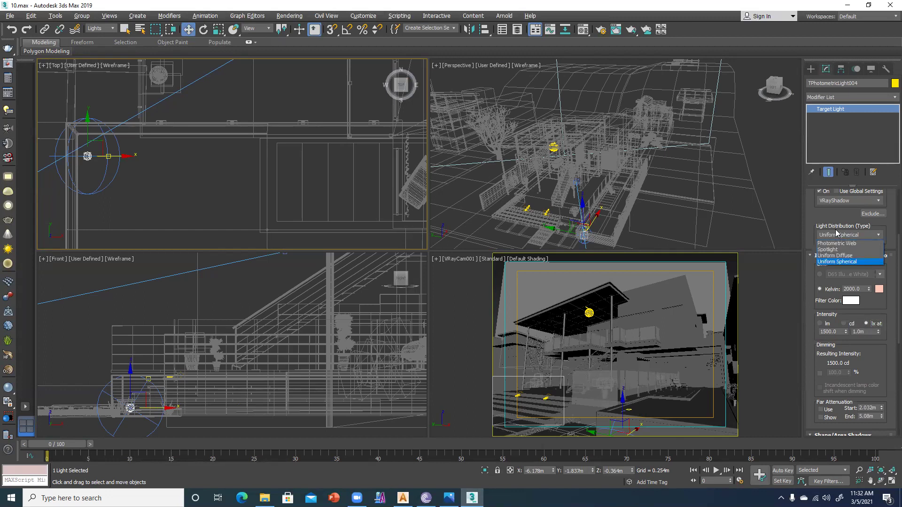
left_click(836, 243)
left_click(849, 315)
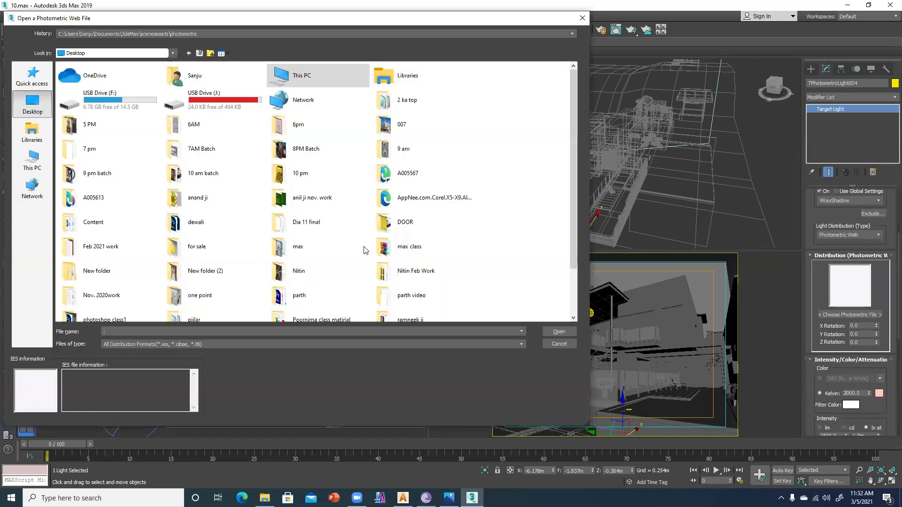
double_click(94, 109)
double_click(82, 109)
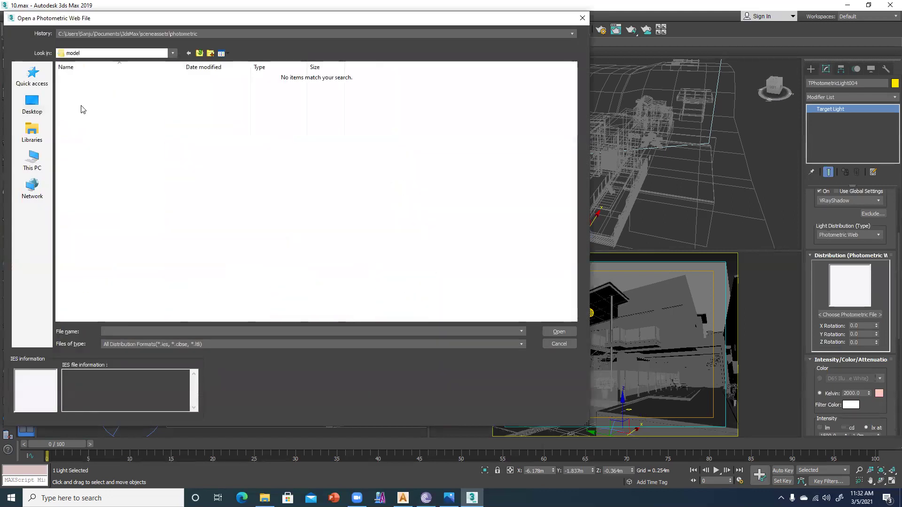
left_click(170, 345)
left_click(117, 377)
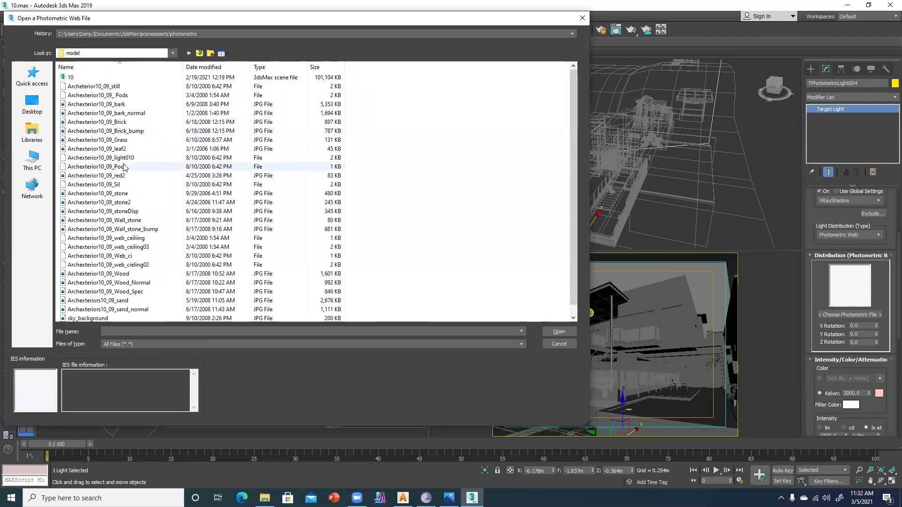
left_click(88, 167)
left_click(563, 334)
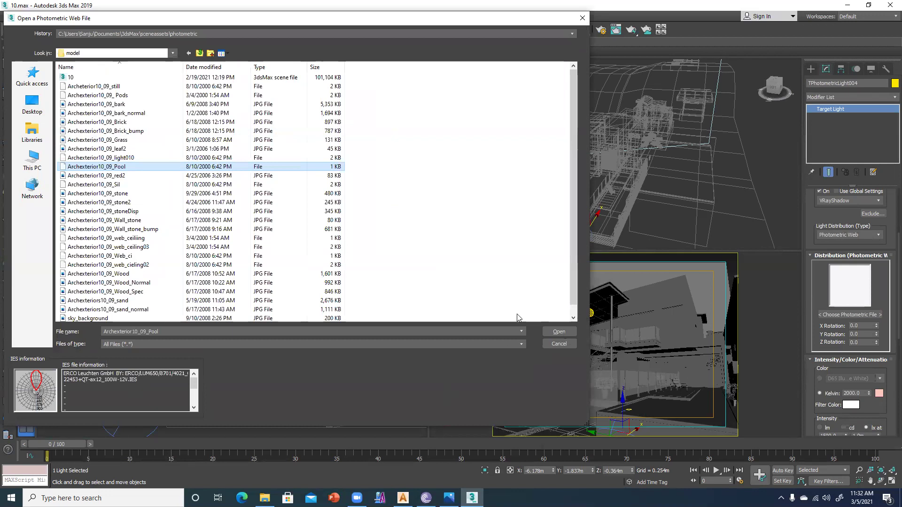
Set the pool light's intensity to 15000 lx at a distance of 2.5 m
scroll(88, 158, "up", 5)
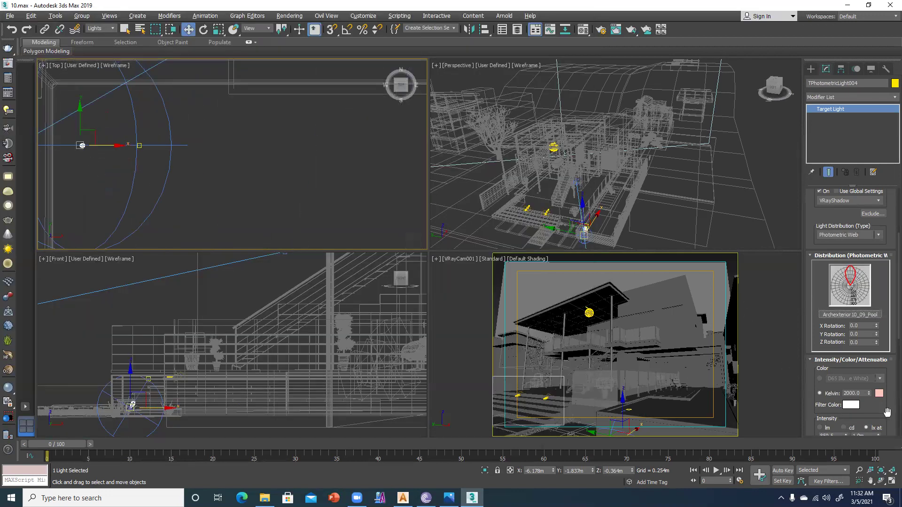
left_click_drag(814, 329, 813, 317)
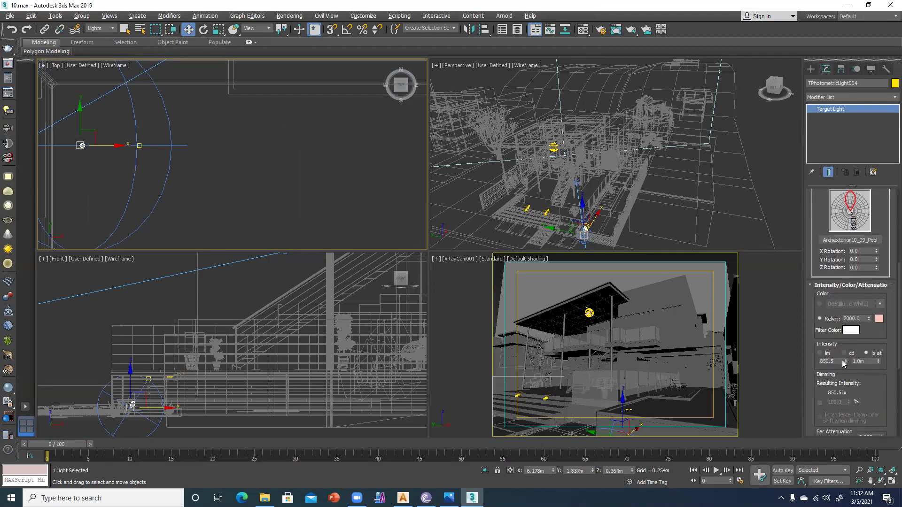
left_click_drag(836, 361, 787, 364)
type("15000")
left_click_drag(867, 362, 847, 363)
type("2.5")
key("Return")
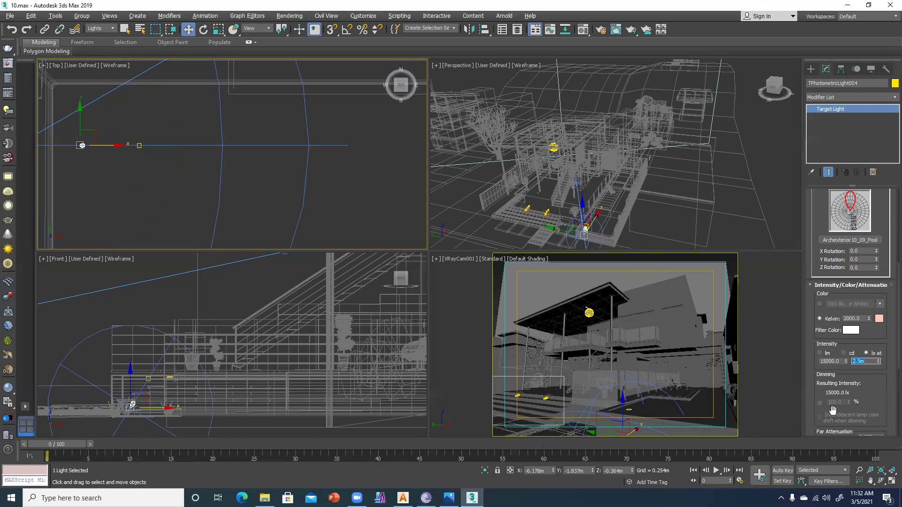
left_click_drag(821, 388, 821, 297)
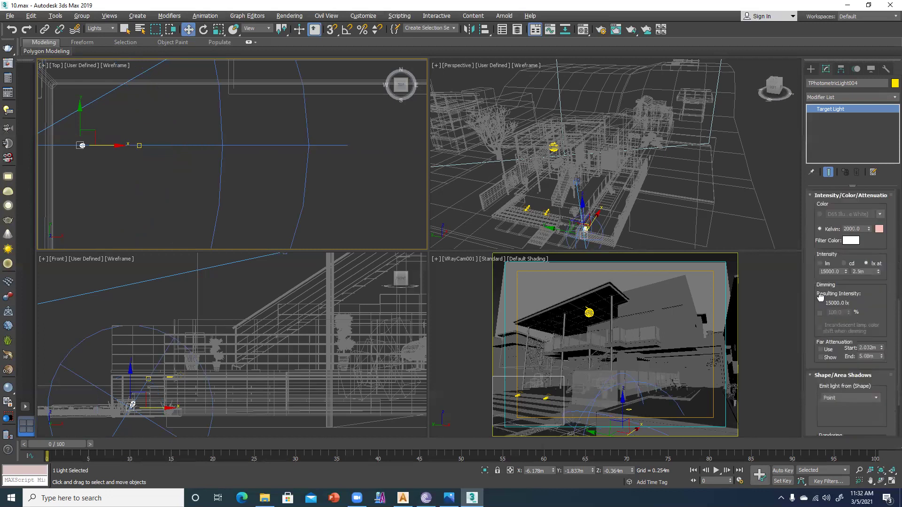
Select the pool light and its target and clone them about 1.06 m along Y in the Top view
left_click(140, 180)
left_click(81, 145)
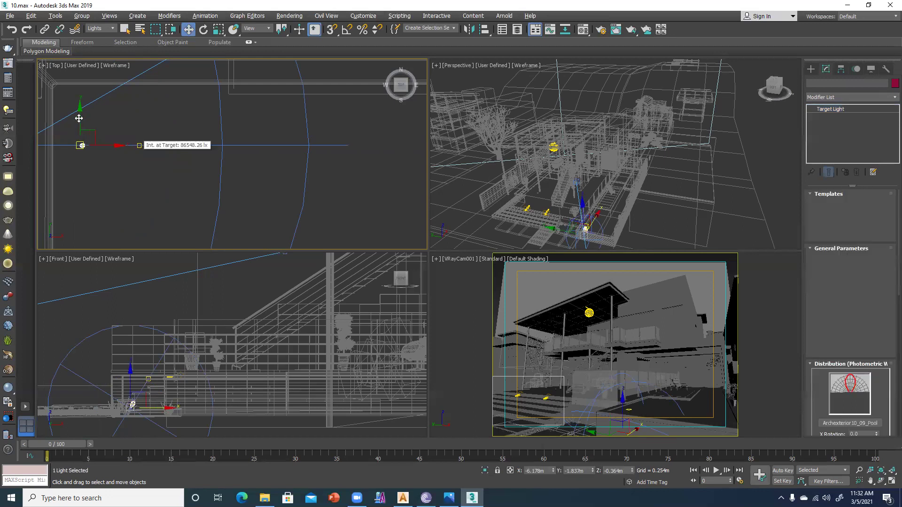
left_click_drag(63, 128, 181, 186)
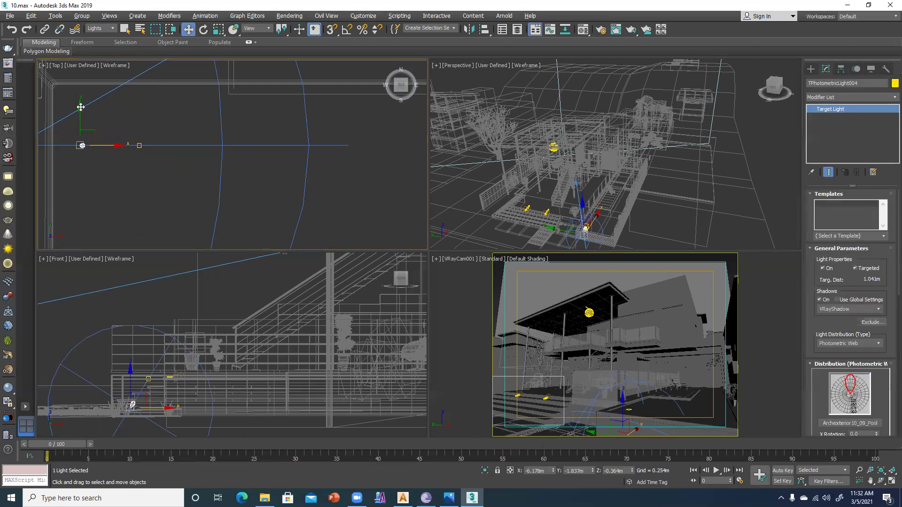
left_click_drag(80, 109, 85, 222, "shift")
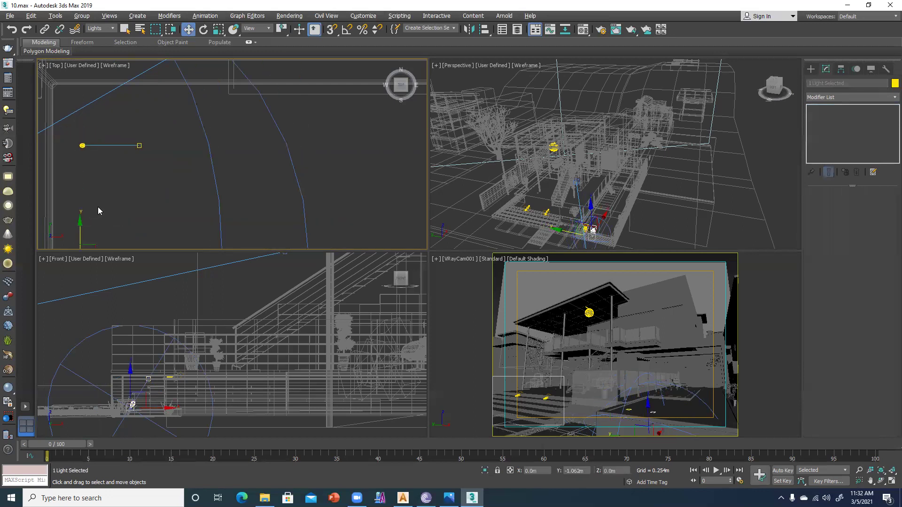
left_click(449, 292)
Move the cloned pool light and target farther along Y toward the pool's opposite long side, and deselect them
scroll(189, 201, "down", 6)
scroll(189, 201, "down", 3)
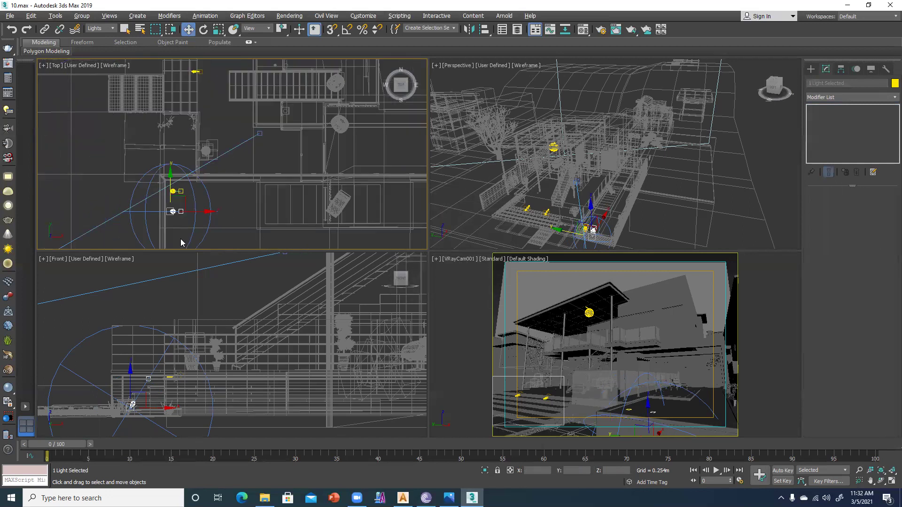
scroll(180, 239, "down", 2)
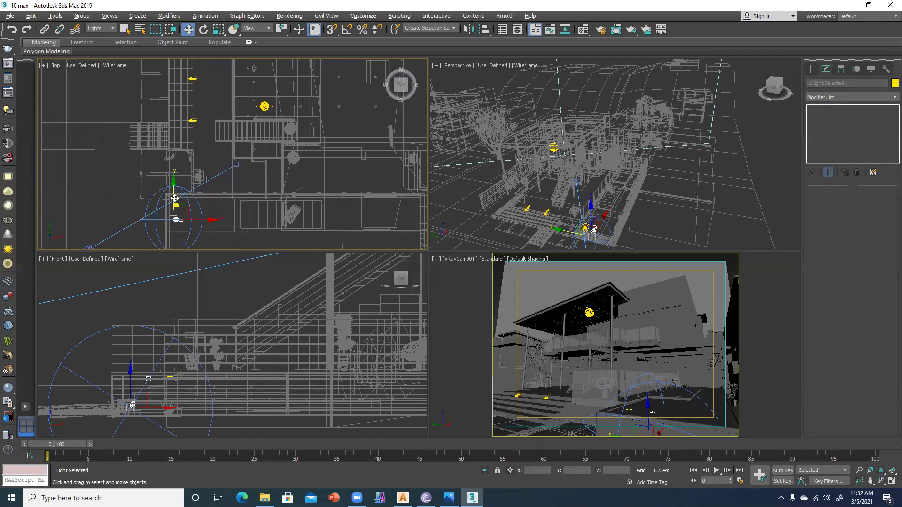
mouse_move(174, 182)
left_mouse_down()
mouse_move(179, 205)
mouse_move(173, 199)
left_mouse_up()
scroll(206, 216, "down", 2)
scroll(198, 239, "up", 4)
left_click(224, 165)
left_click(181, 170)
left_click(182, 233, "ctrl")
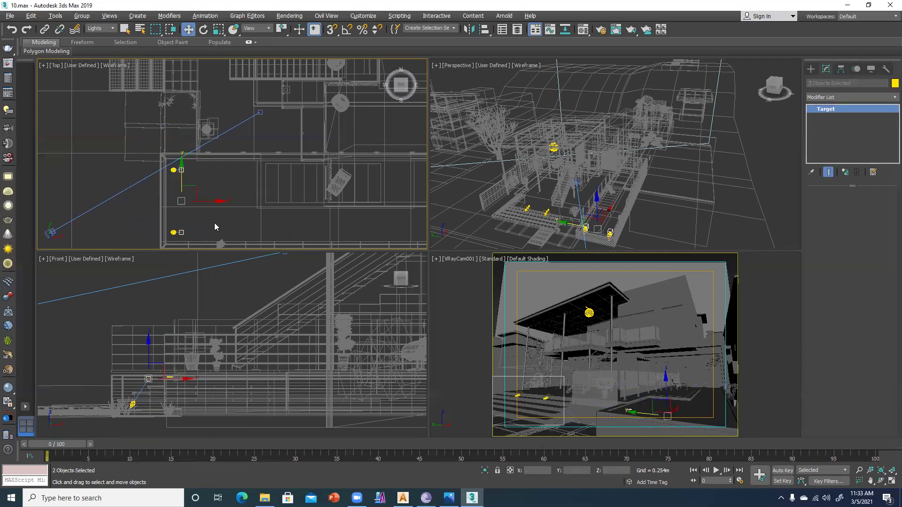
Set the area to render to Region and stretch the region across the full width of the camera view's lower part
left_click(642, 408)
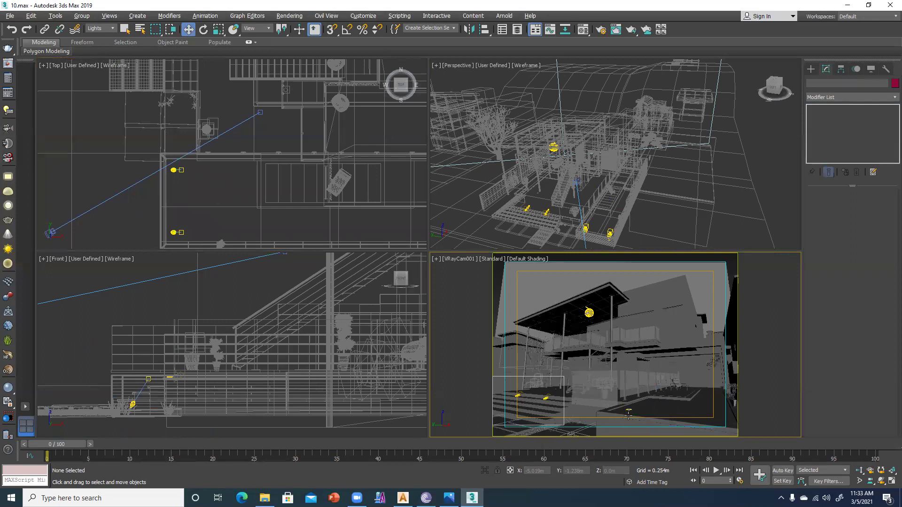
left_click(603, 29)
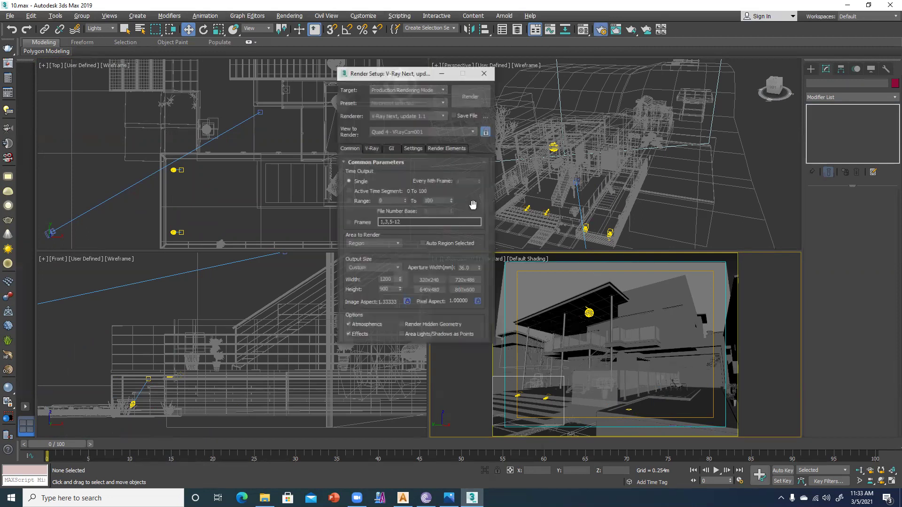
left_click(362, 245)
left_click(359, 251)
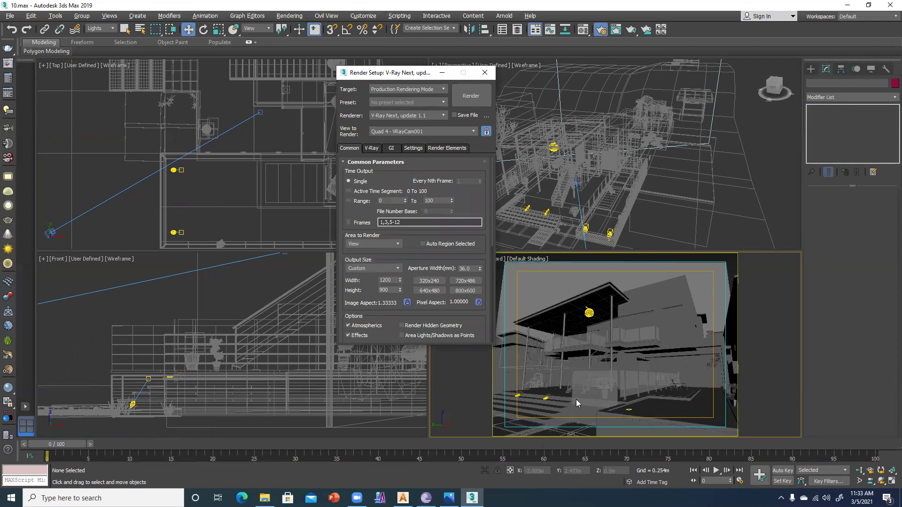
left_click(364, 245)
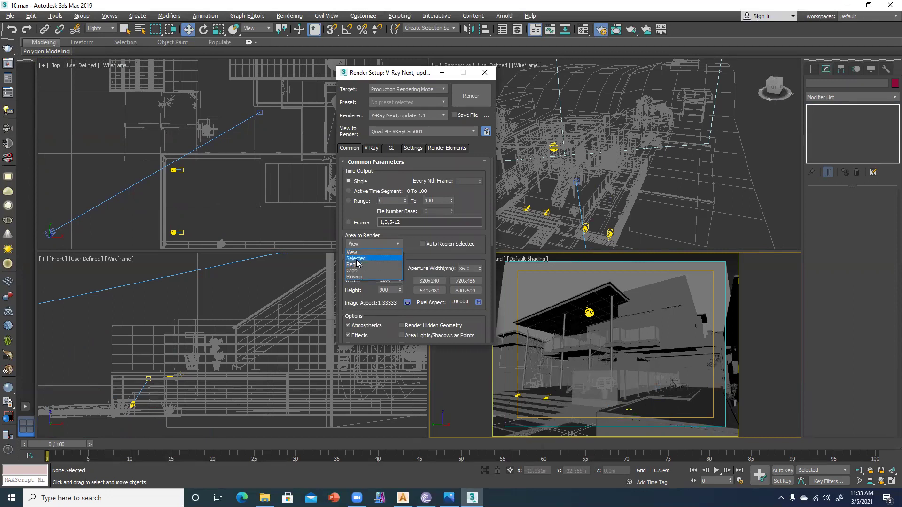
left_click(357, 264)
left_click_drag(567, 400, 751, 411)
left_click_drag(612, 426, 616, 436)
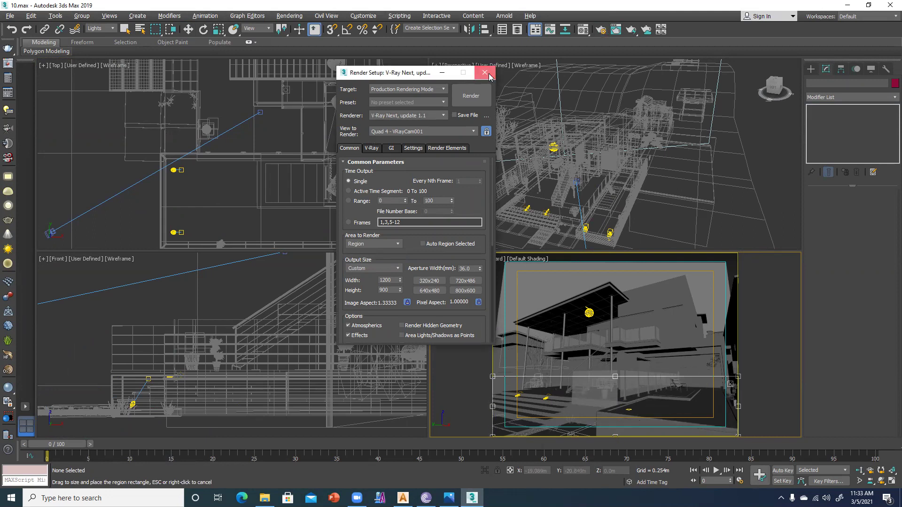
left_click(484, 72)
Set the intensity distance of the step light nearest the pool to 3 m and deselect the light
right_click(198, 182)
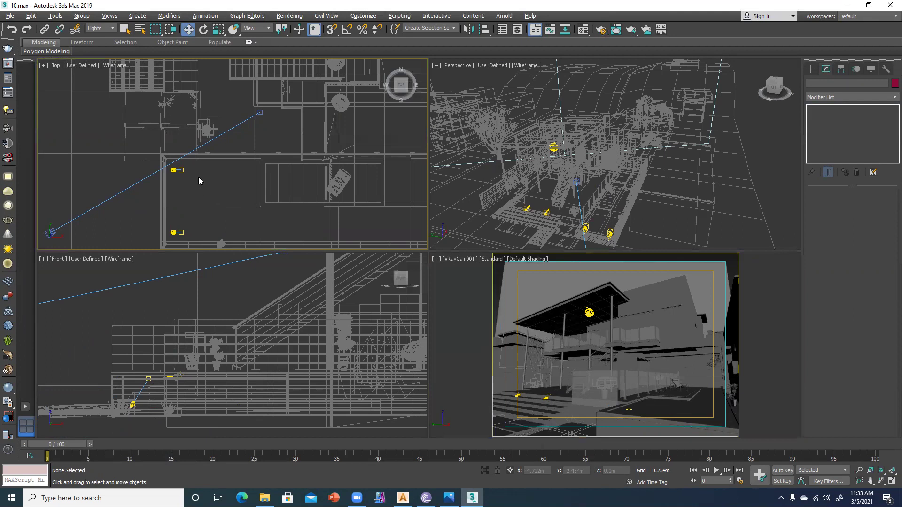
scroll(199, 180, "down", 2)
left_click(198, 89)
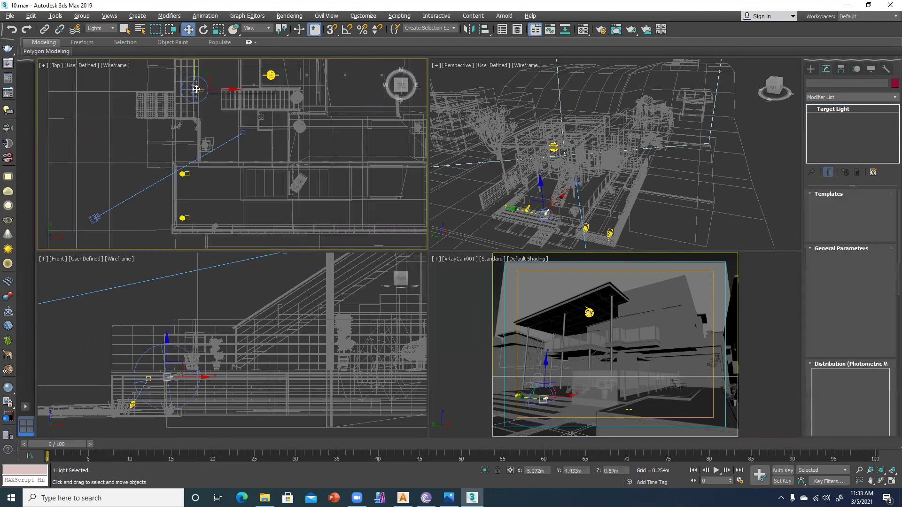
scroll(850, 371, "down", 4)
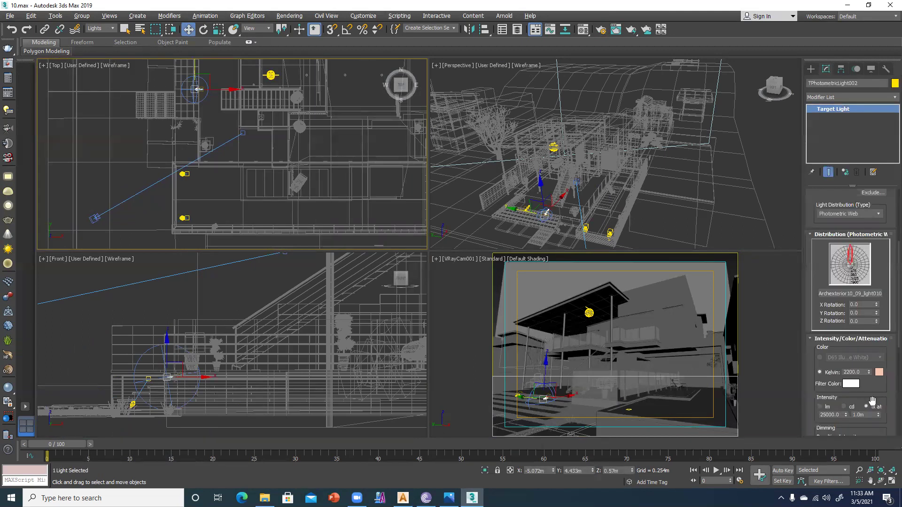
double_click(858, 414)
type("3")
left_click(454, 306)
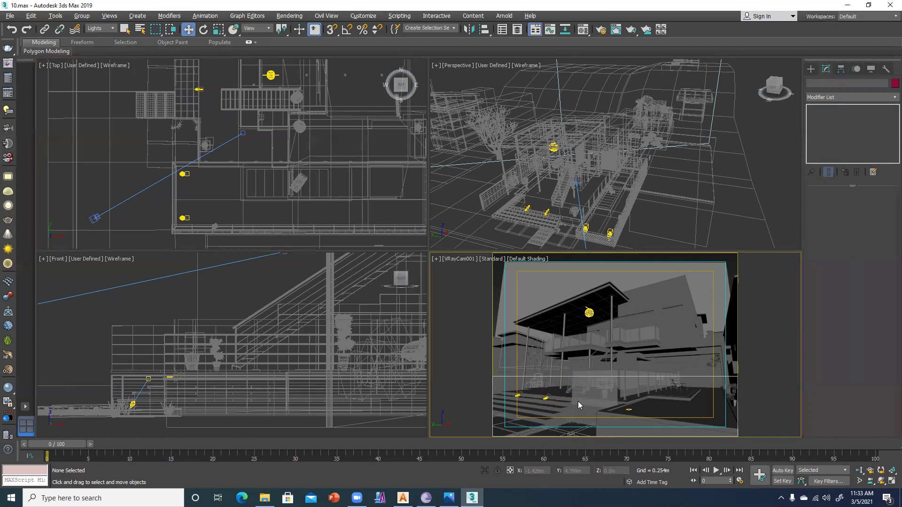
Test-render the region of the camera view, cancel the render, and look at the reference image exterior.jpg
key("shift+q")
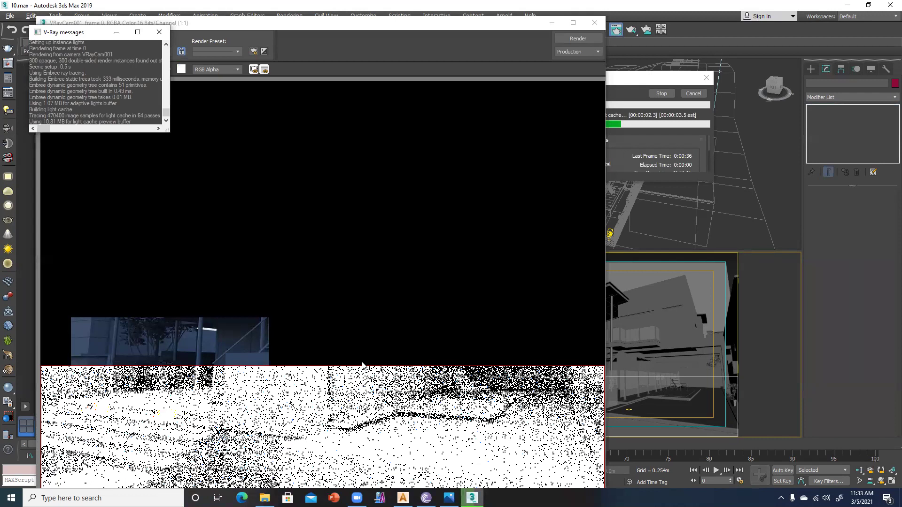
scroll(362, 366, "down", 1)
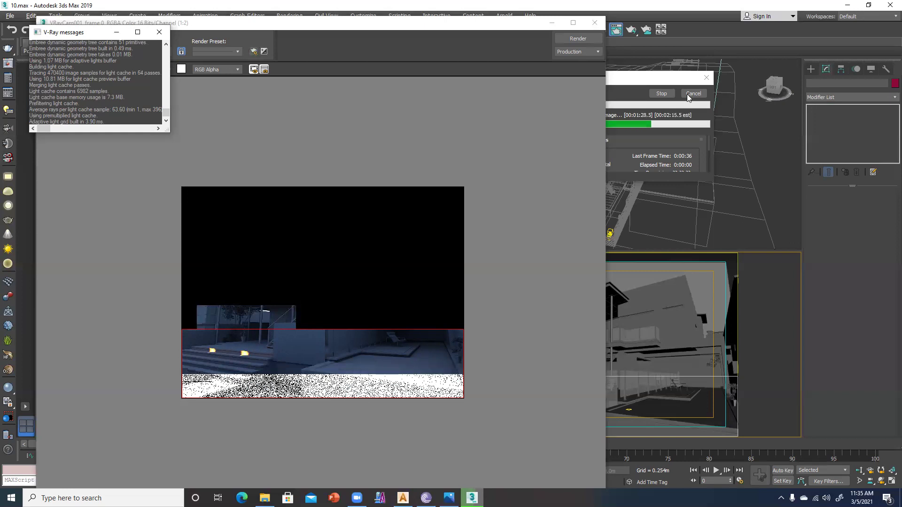
left_click(690, 94)
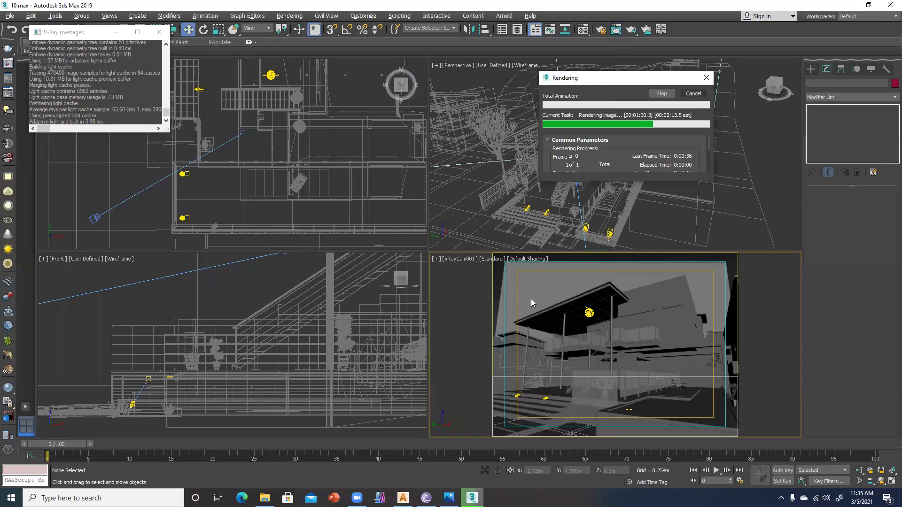
key("alt+Tab")
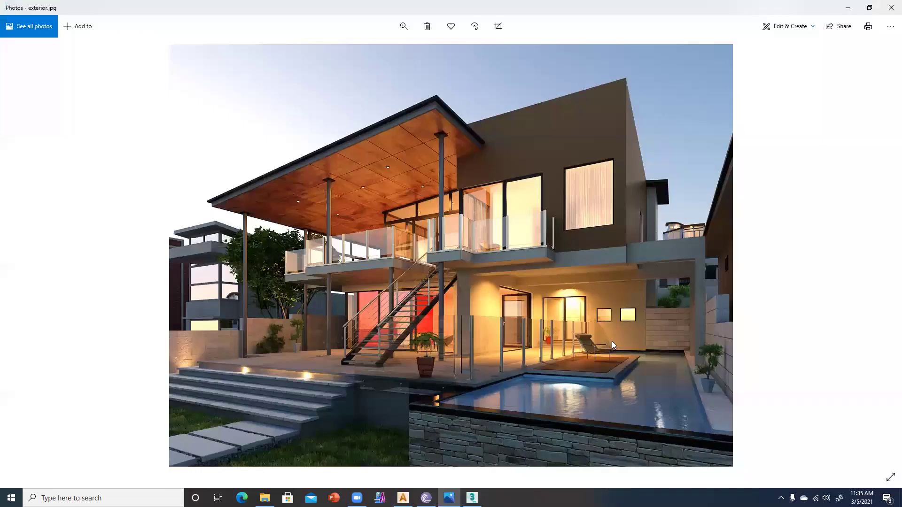
key("alt+Tab")
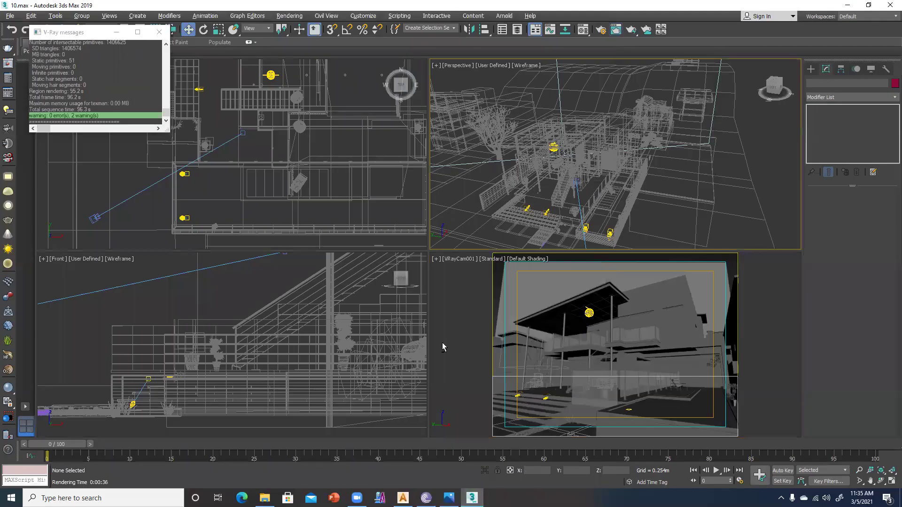
Examine the covered area beside the pool in a maximized, shaded Perspective view
key("alt+w")
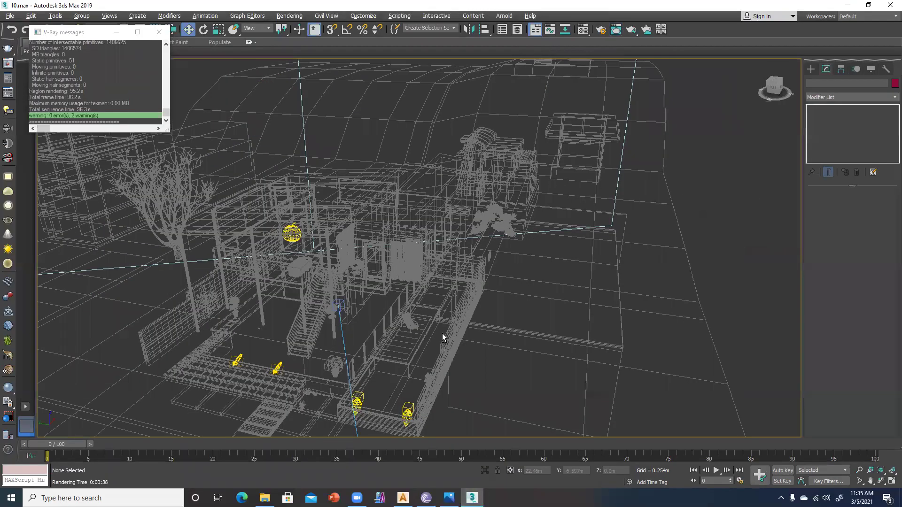
key("F3")
mouse_move(442, 292)
middle_mouse_down("alt")
mouse_move(454, 281)
mouse_move(441, 278)
middle_mouse_up("alt")
middle_click_drag(441, 225, 425, 312)
scroll(440, 288, "up", 4)
scroll(416, 354, "up", 4)
middle_click_drag(417, 354, 384, 275)
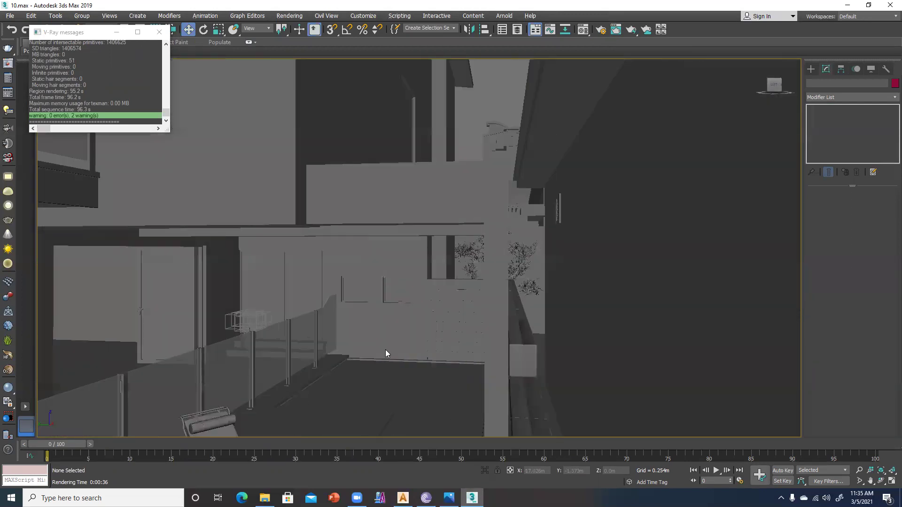
Close the V-Ray messages window and set the selection filter to All
left_click(159, 31)
left_click(110, 30)
left_click(88, 38)
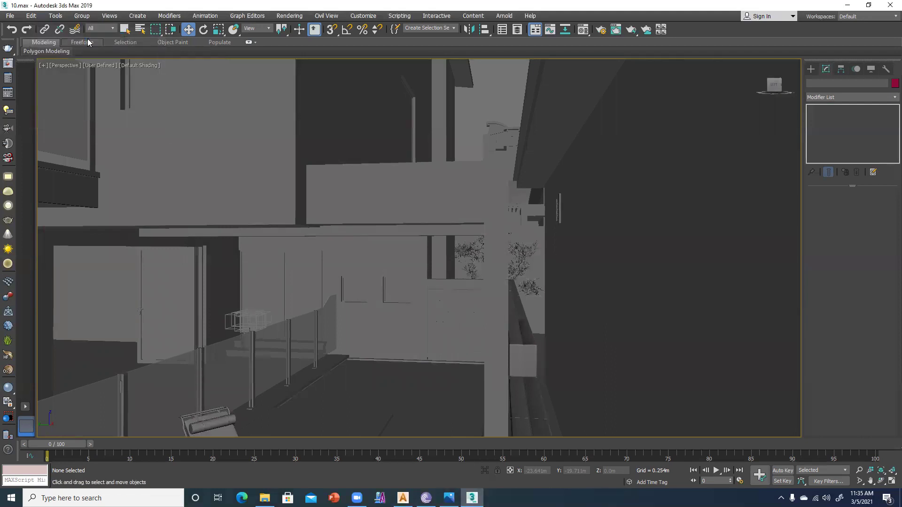
Examine the glass doors and the wall above them under the terrace, and compare the wall light's place with the reference image
left_click(271, 261)
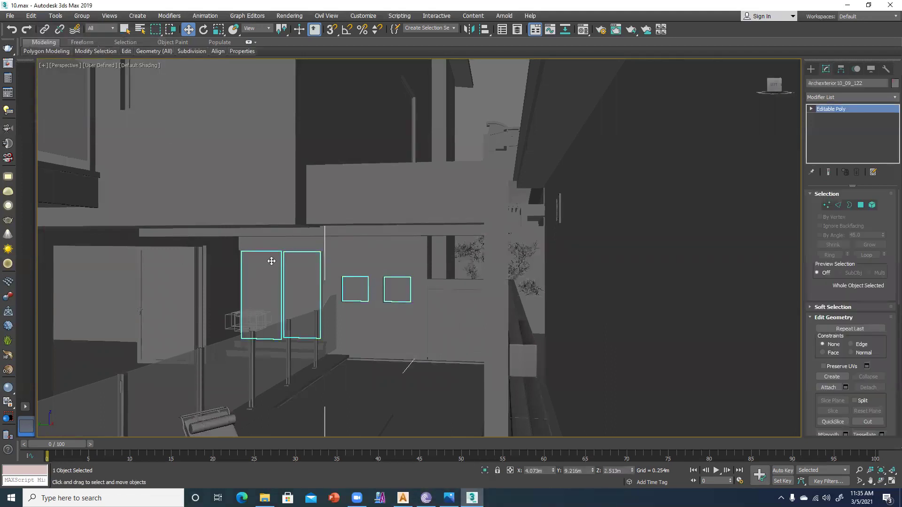
key("z")
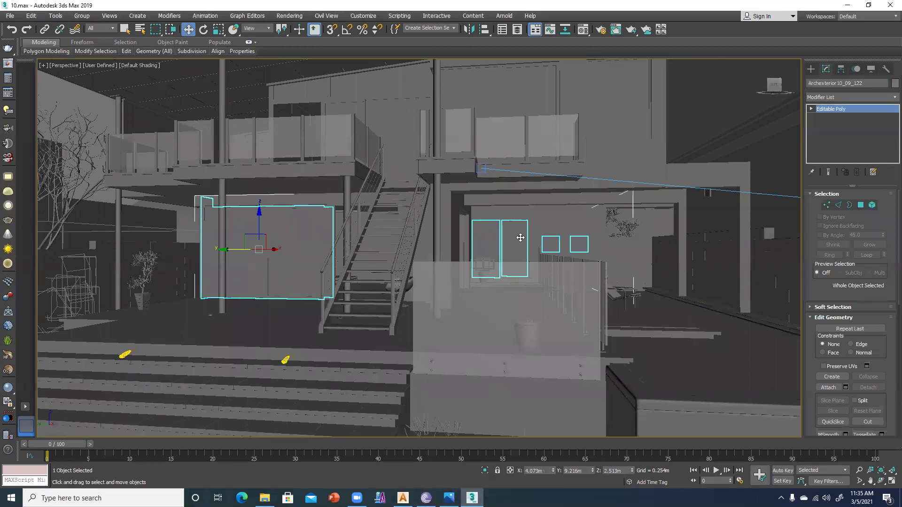
left_click(500, 212)
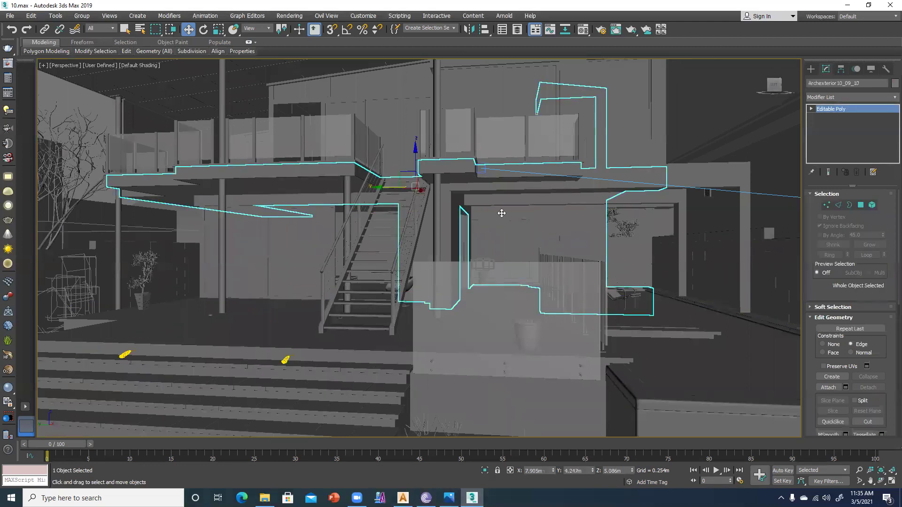
key("z")
scroll(472, 281, "up", 8)
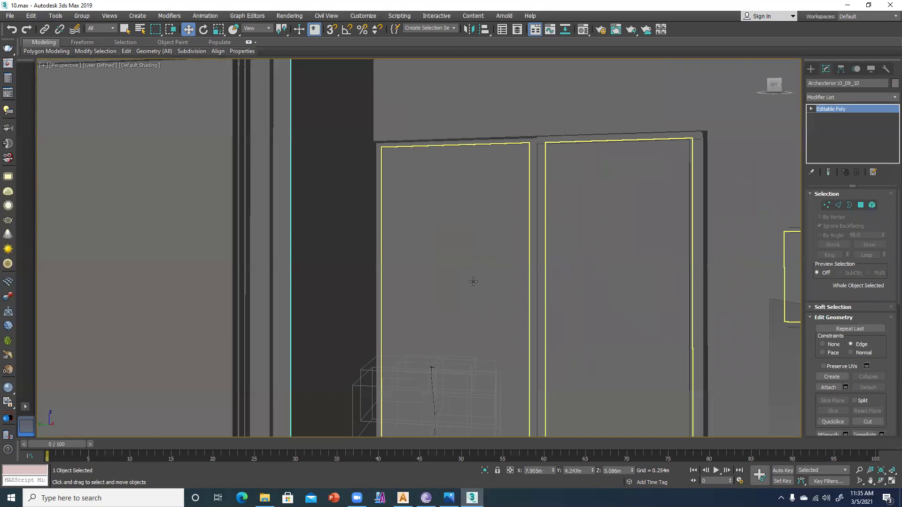
middle_click_drag(502, 307, 511, 309, "alt")
scroll(510, 299, "down", 10)
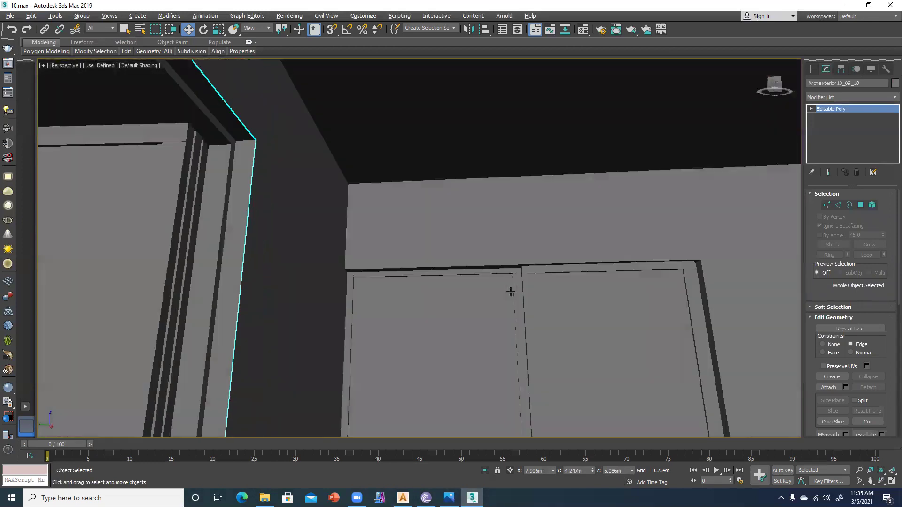
scroll(545, 303, "up", 6)
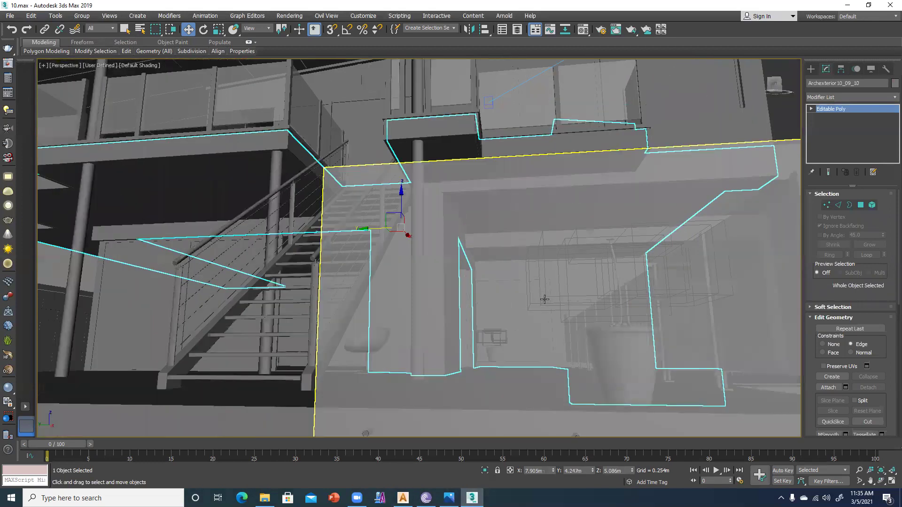
scroll(545, 299, "up", 2)
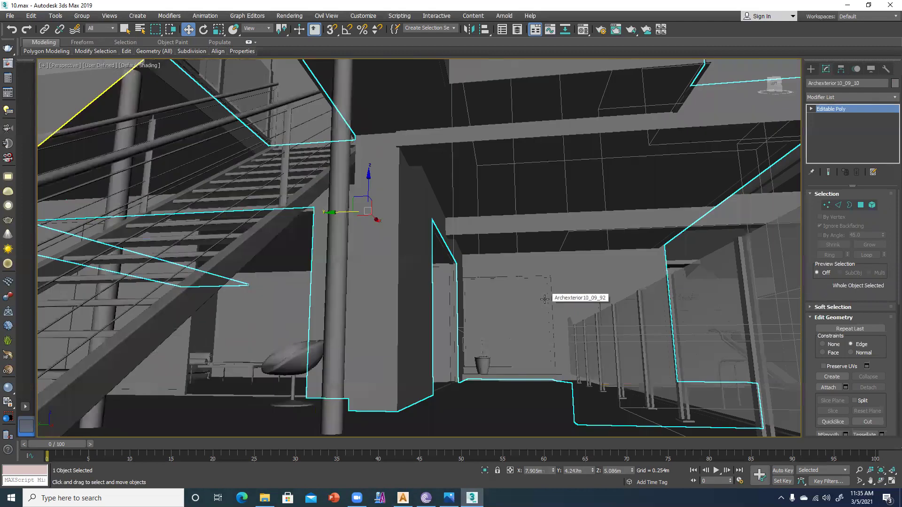
scroll(544, 300, "up", 5)
scroll(545, 299, "down", 3)
mouse_move(544, 299)
middle_mouse_down()
mouse_move(442, 319)
mouse_move(475, 304)
mouse_move(568, 312)
mouse_move(553, 310)
middle_mouse_up()
key("alt+Tab")
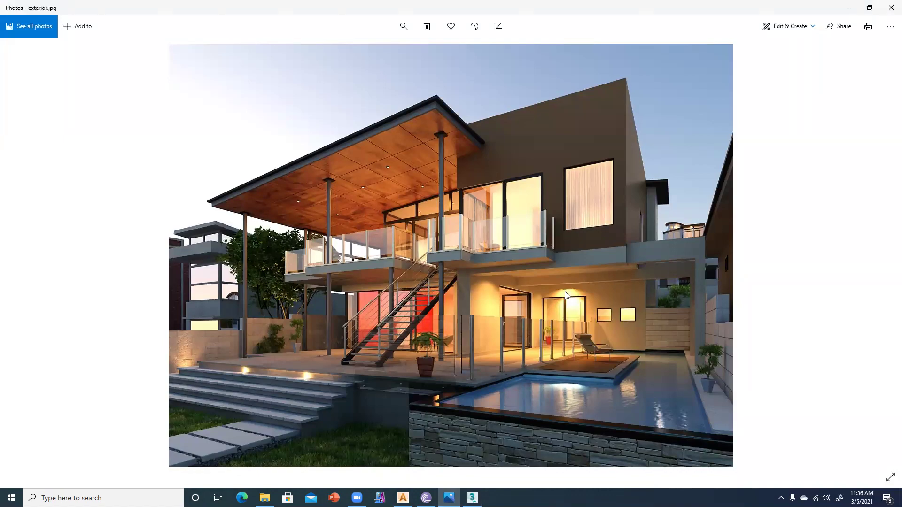
key("alt+Tab")
Return to four views, change the Front view to Left, and draw a downward photometric target light about 1.65 m long above the pool deck
key("alt+w")
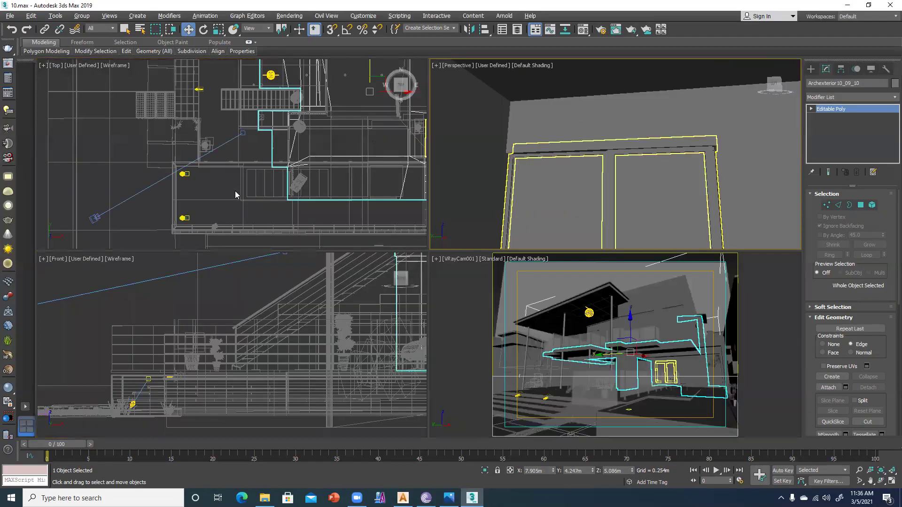
left_click(220, 185)
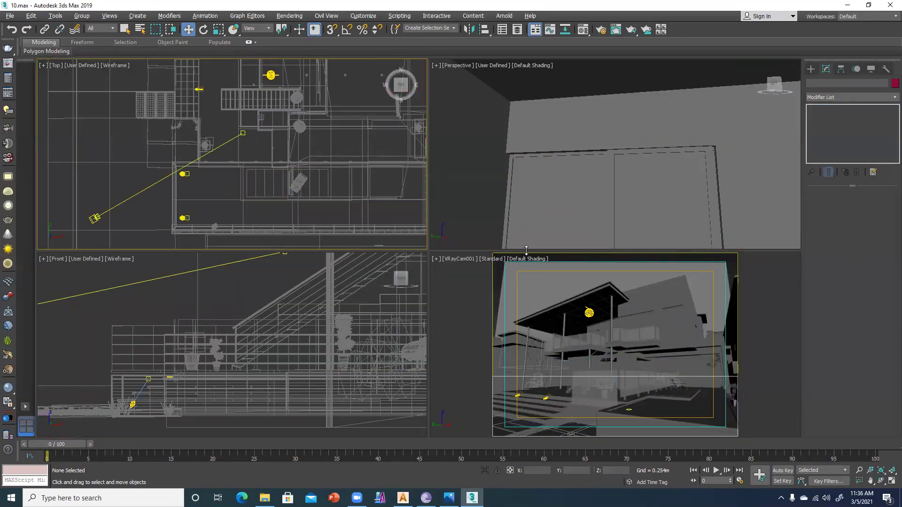
left_click(255, 299)
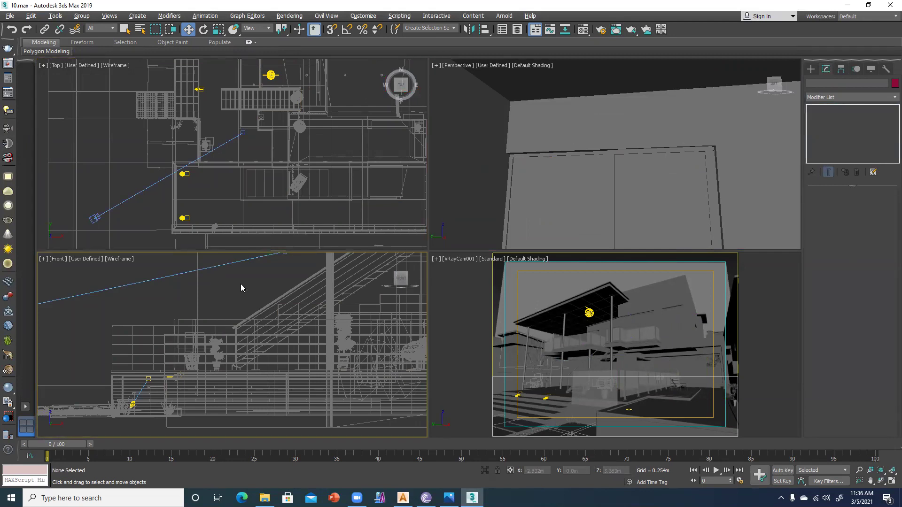
scroll(241, 285, "down", 3)
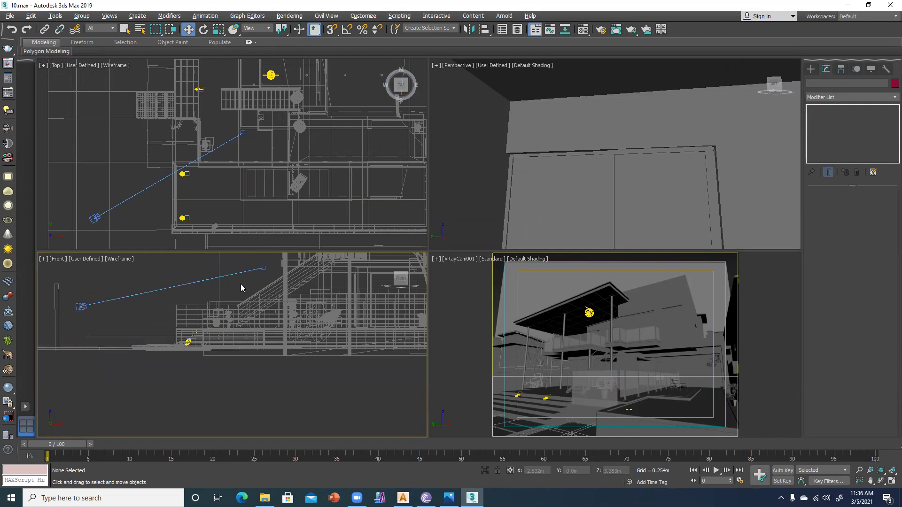
key("l")
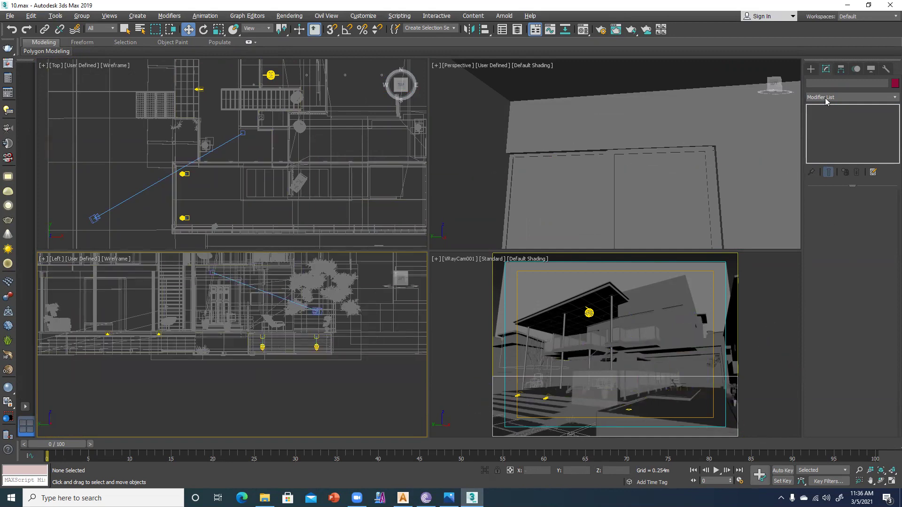
left_click(810, 69)
left_click(828, 126)
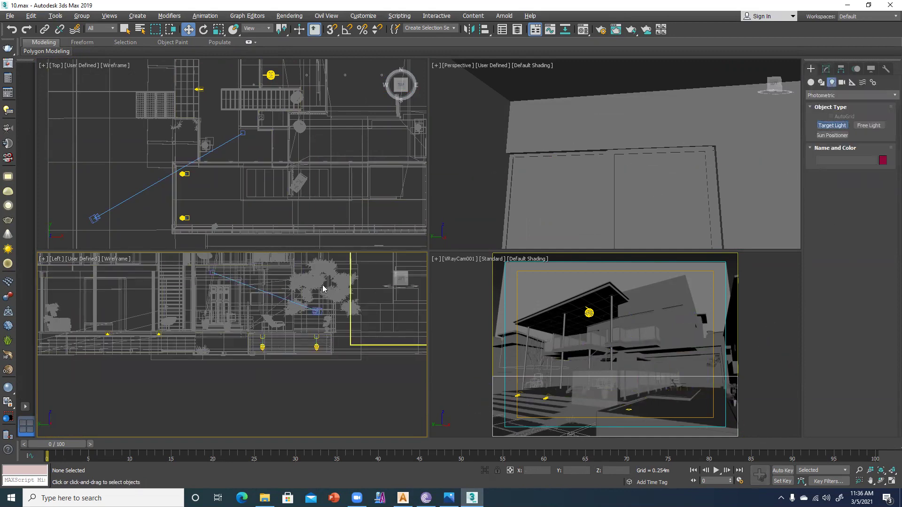
left_click_drag(279, 282, 278, 310)
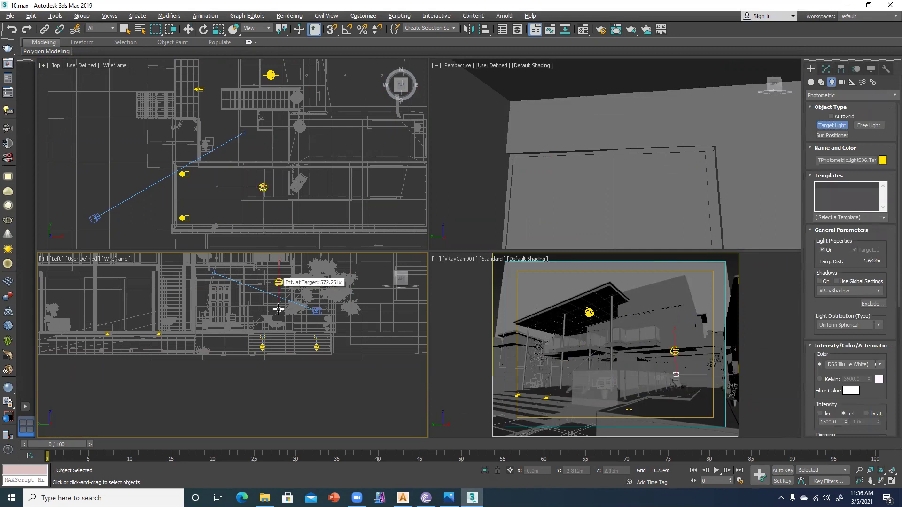
right_click(295, 313)
left_click(203, 404)
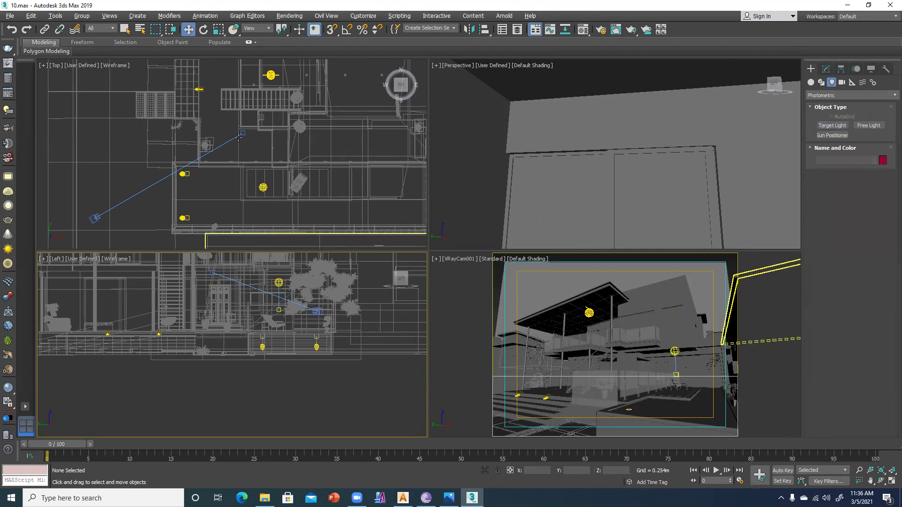
Restrict the selection filter to Lights and move the new target light with its target along X toward the far end of the pool deck
left_click(253, 182)
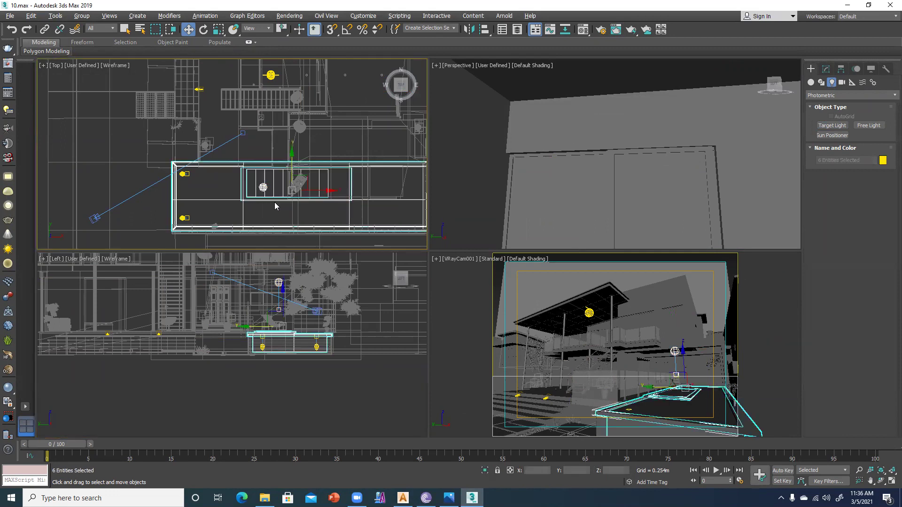
left_click(100, 29)
left_click(92, 55)
left_click(249, 185)
left_click(263, 188)
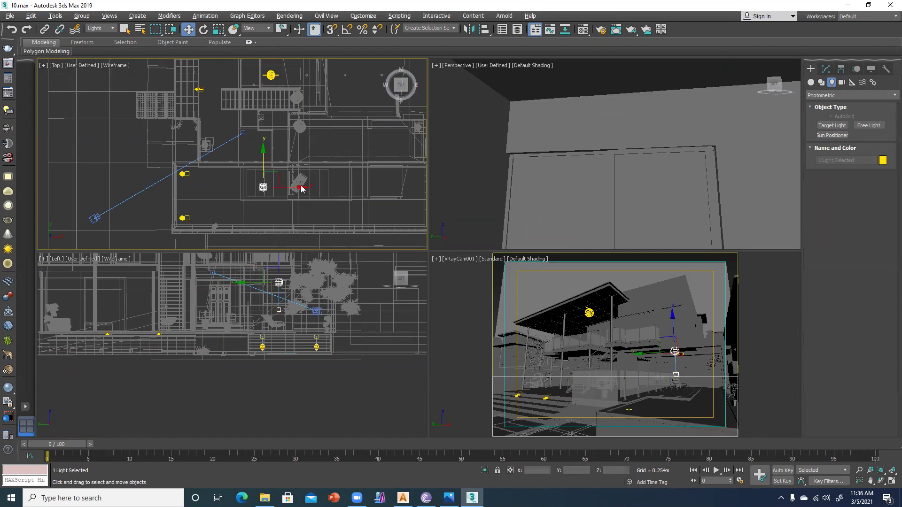
left_click_drag(300, 188, 407, 197)
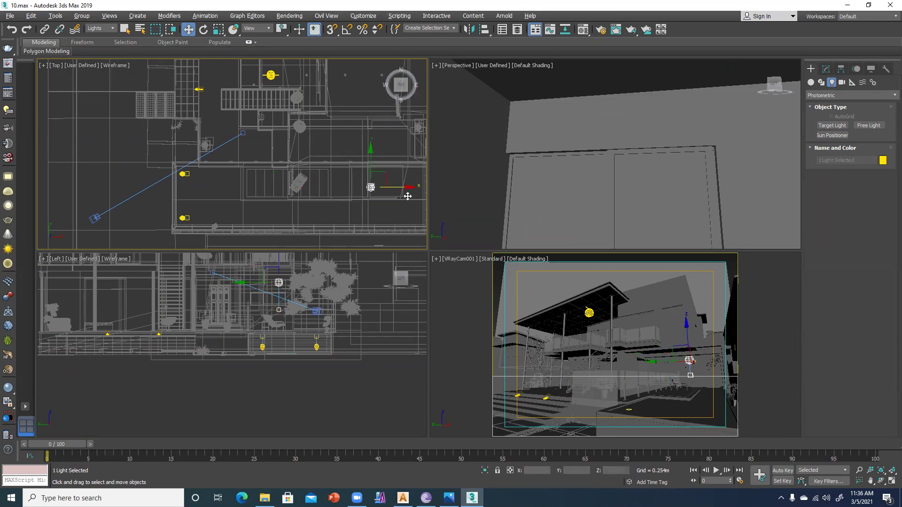
Check the light's place beside the pool in Perspective, and move it with its target along Y across the deck's edge toward the house
left_click(563, 174)
key("alt+w")
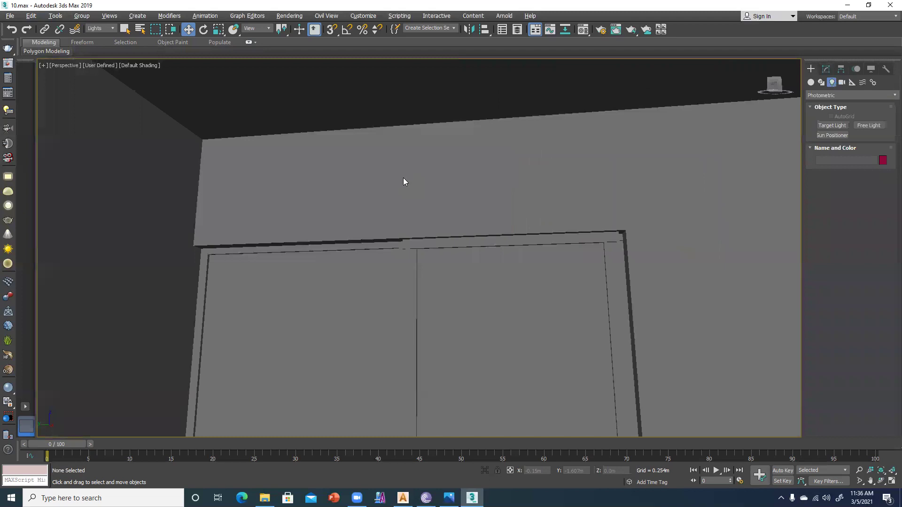
scroll(403, 178, "down", 10)
scroll(383, 188, "up", 10)
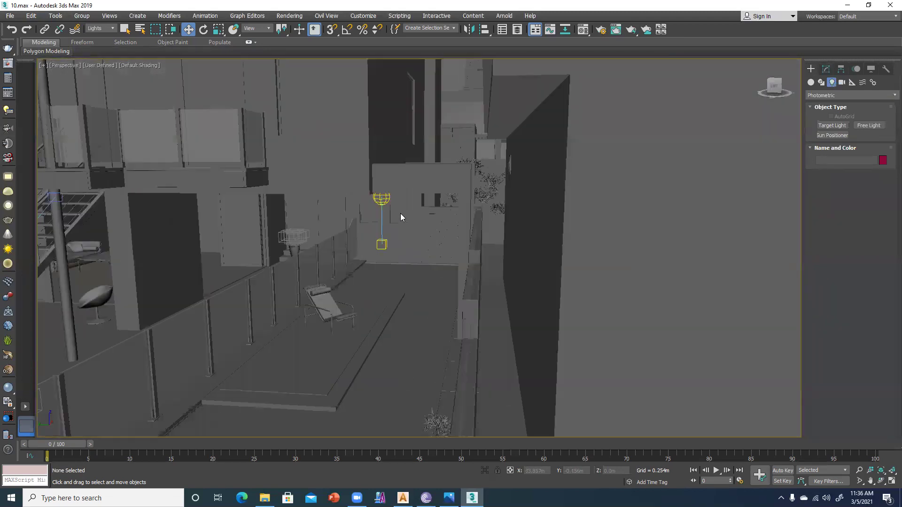
left_click(379, 244)
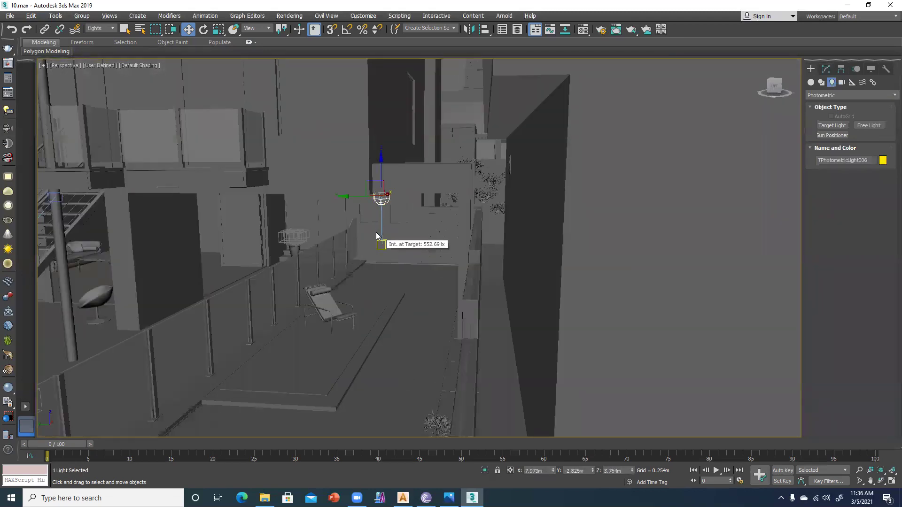
key("alt+w")
right_click(250, 130)
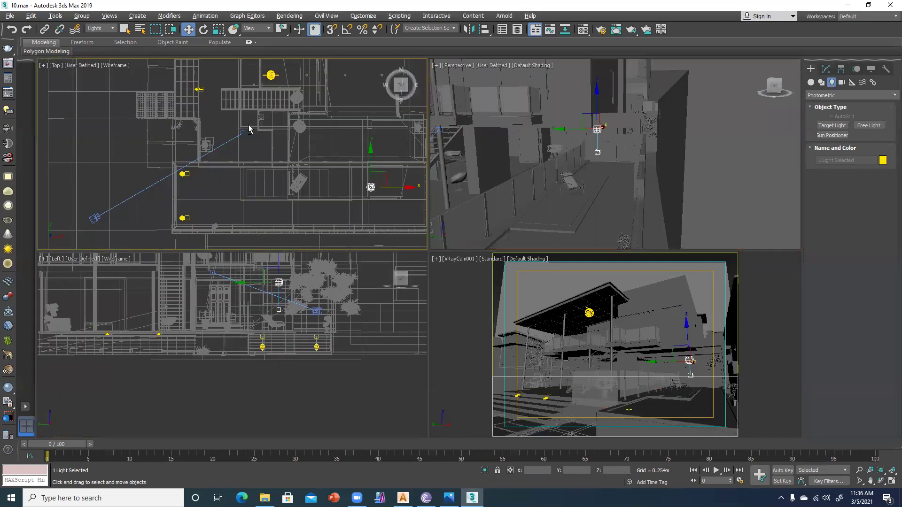
key("alt+w")
key("alt+w")
left_click_drag(373, 125, 373, 124)
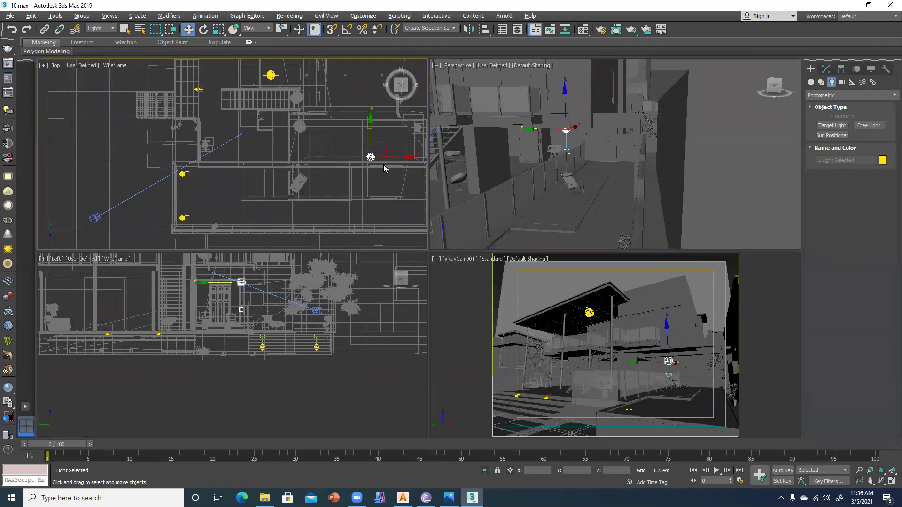
Move the light with its target further along X in the Top view, up to the wall at the end of the terrace
middle_click_drag(501, 198, 528, 207, "alt")
left_click(406, 160)
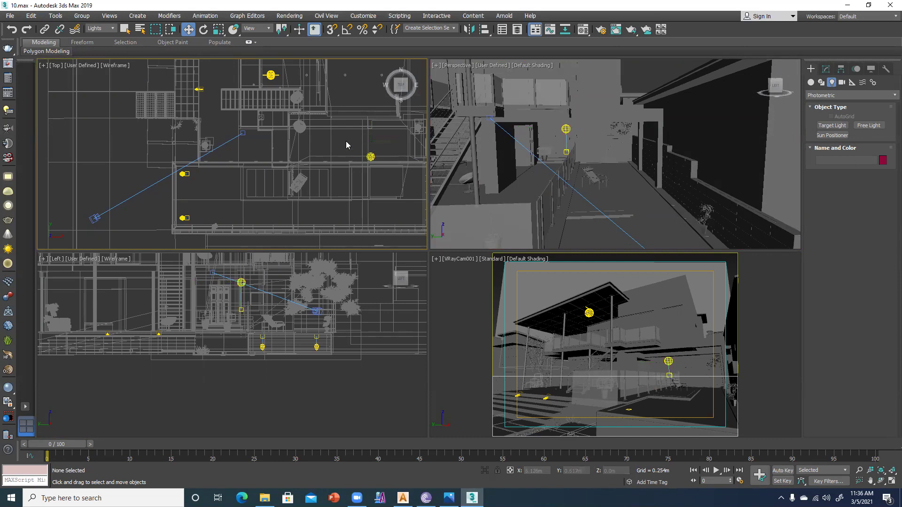
left_click_drag(395, 156, 435, 156)
scroll(399, 176, "down", 5)
middle_click_drag(394, 186, 355, 186)
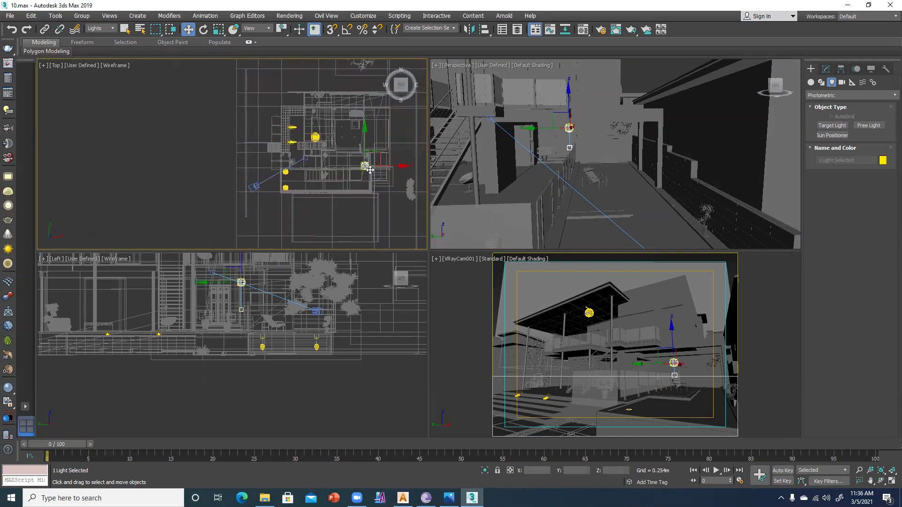
scroll(371, 169, "up", 2)
scroll(373, 174, "up", 6)
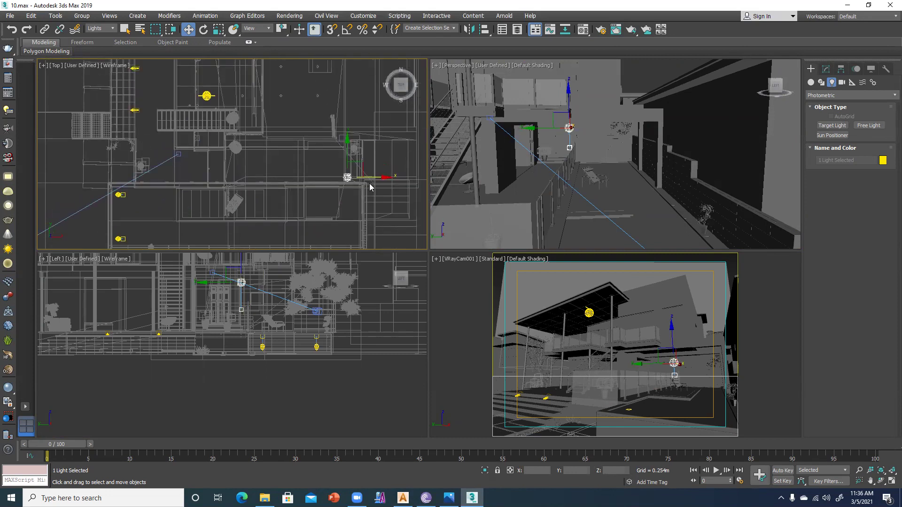
mouse_move(365, 170)
left_mouse_down()
mouse_move(387, 171)
mouse_move(375, 171)
left_mouse_up()
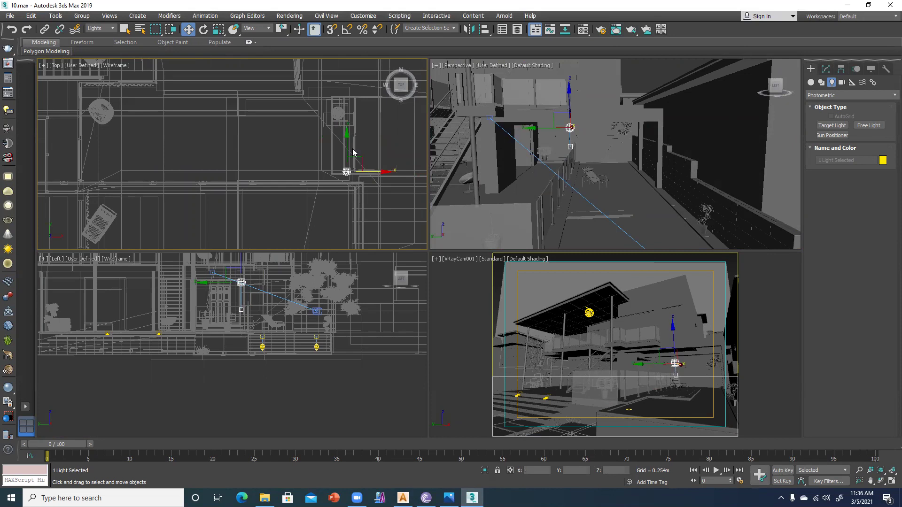
Move the selected photometric light along Y in the plan to the door opening beside the planter, nudging its X position
left_click_drag(350, 132, 349, 84)
left_click_drag(380, 124, 383, 124)
key("alt+w")
middle_click_drag(382, 235, 365, 236, "alt")
scroll(255, 199, "up", 7)
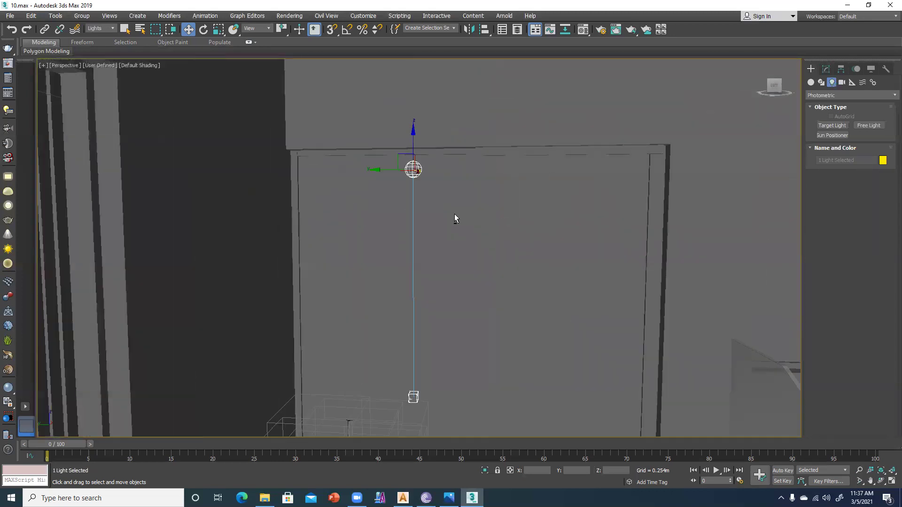
middle_click_drag(454, 217, 429, 224, "alt")
left_click_drag(438, 167, 440, 165)
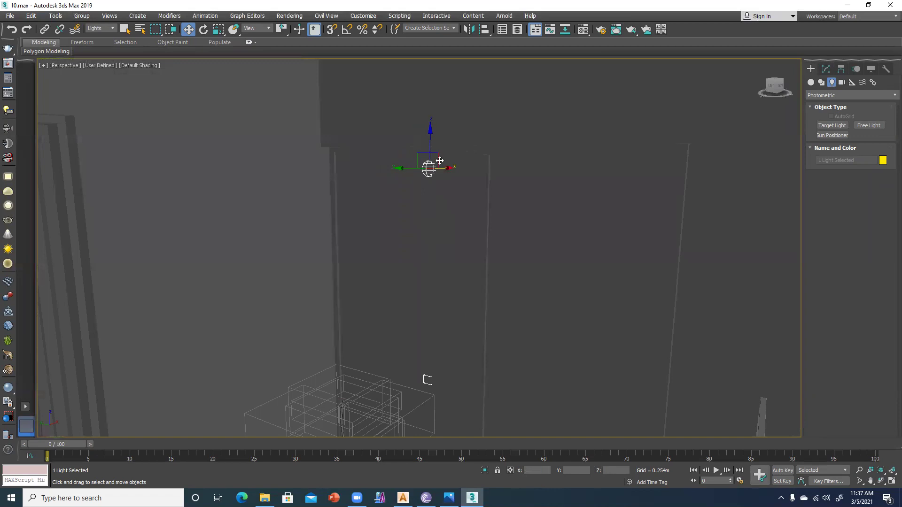
Raise the photometric light and its target above the door frame, centre it along Y, and adjust its X position
left_click_drag(431, 135, 441, 62)
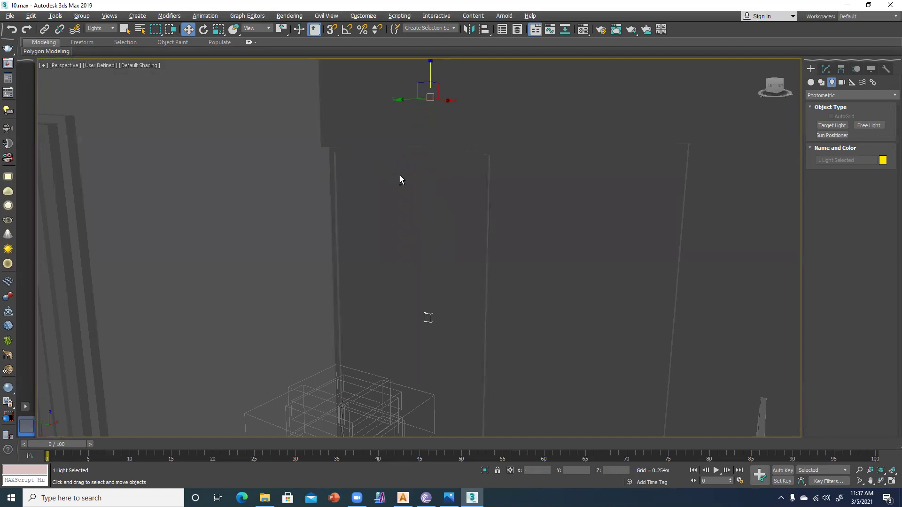
middle_click_drag(400, 179, 424, 180, "alt")
left_click(395, 97)
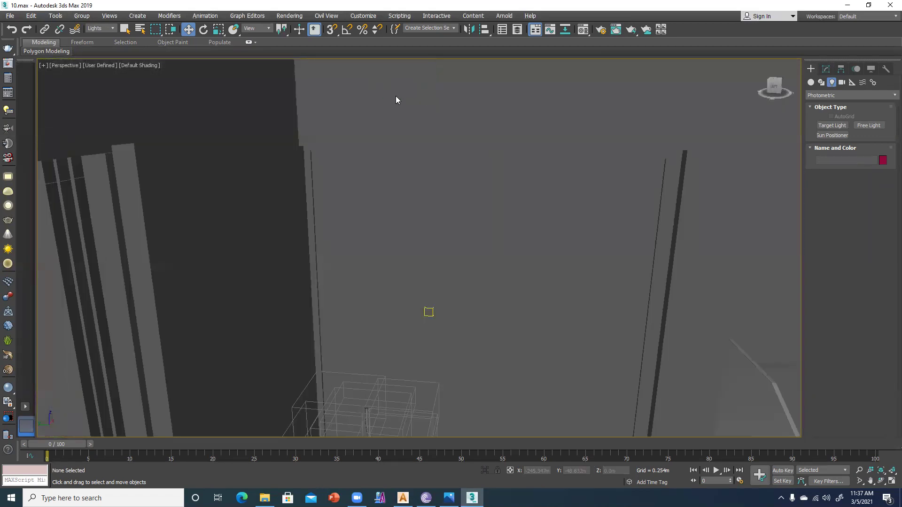
key("ctrl+z")
left_click_drag(395, 96, 470, 97)
middle_click_drag(534, 129, 549, 131, "alt")
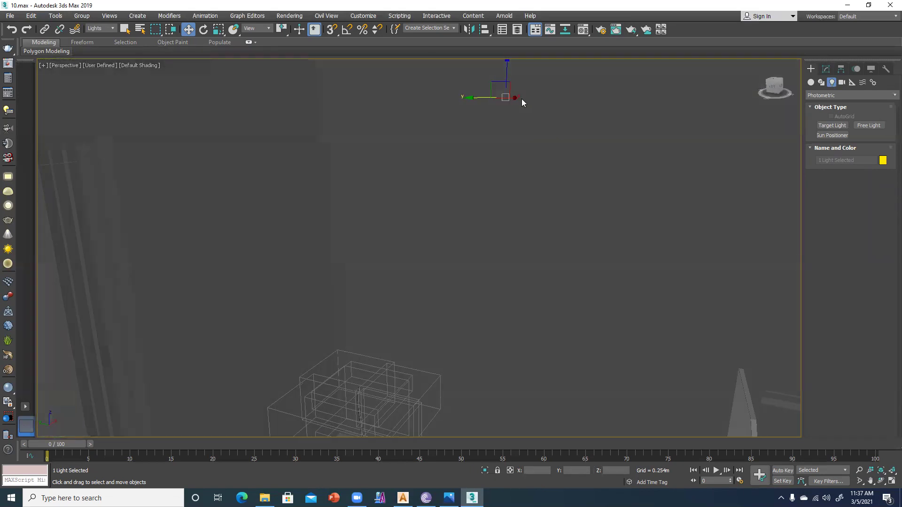
left_click_drag(515, 97, 507, 98)
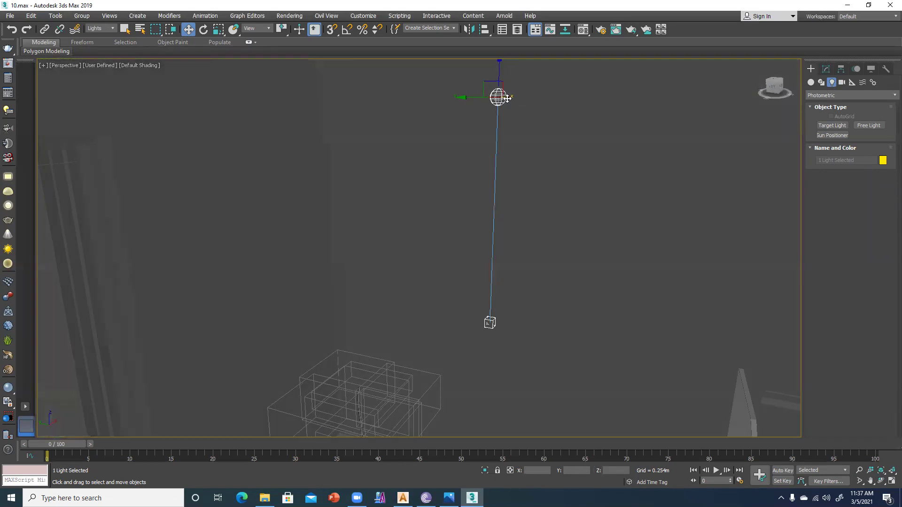
Raise the light's target until it sits about 0.4 m below the light, near the top of the door
left_click(488, 320)
left_click(487, 321)
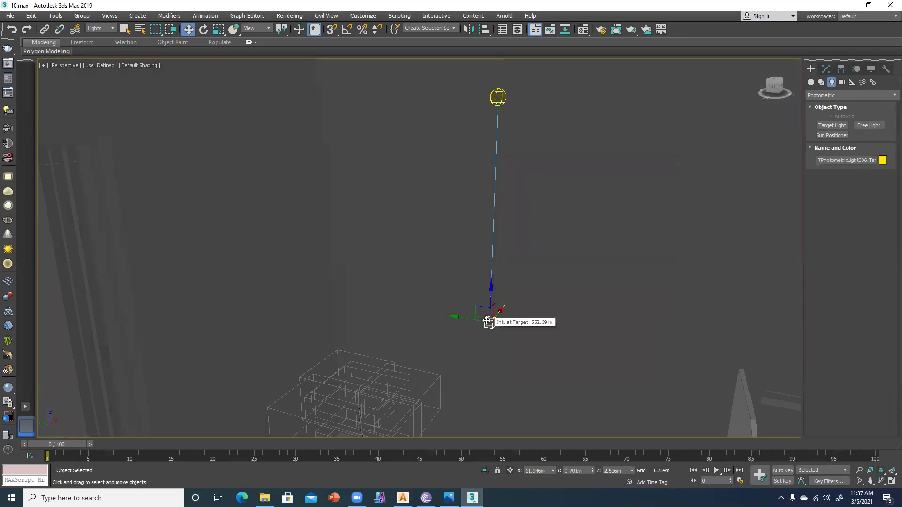
left_click_drag(490, 297, 521, 133)
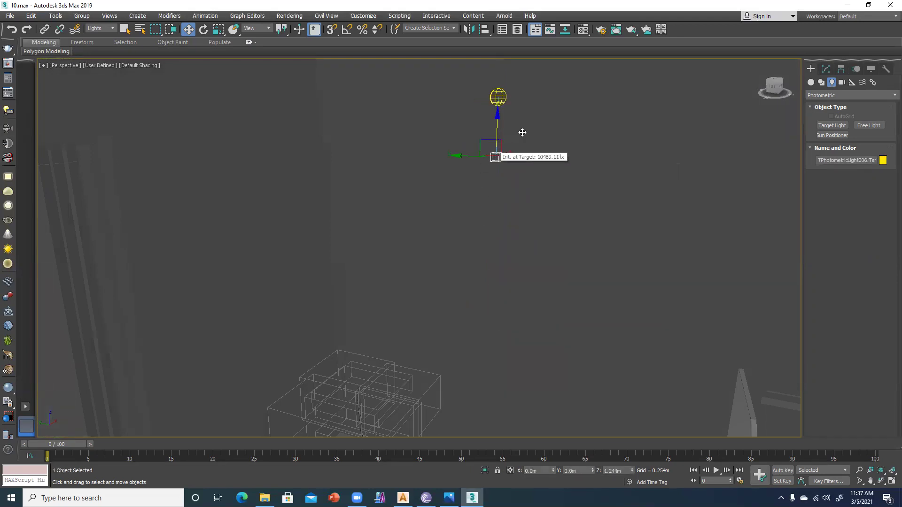
middle_click_drag(460, 196, 498, 155, "alt")
Set the light distribution type of the light above the door to Photometric Web
left_click(496, 97)
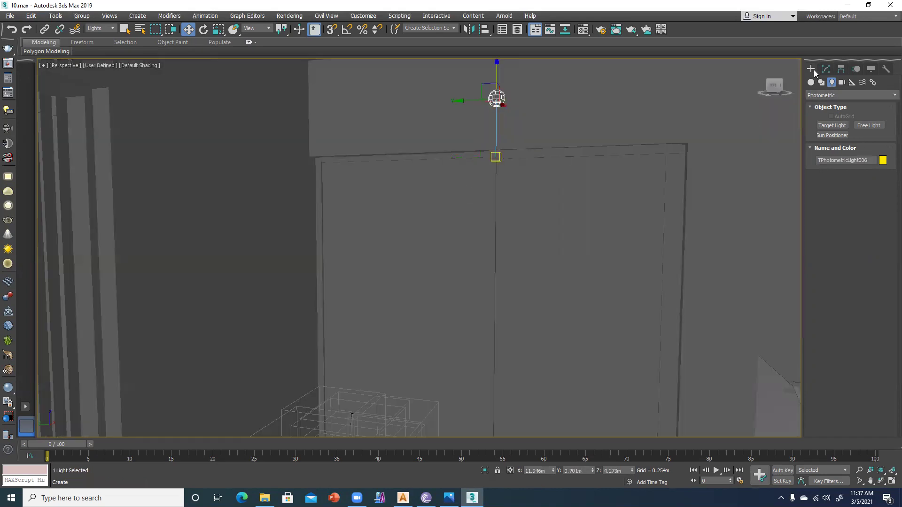
left_click(826, 69)
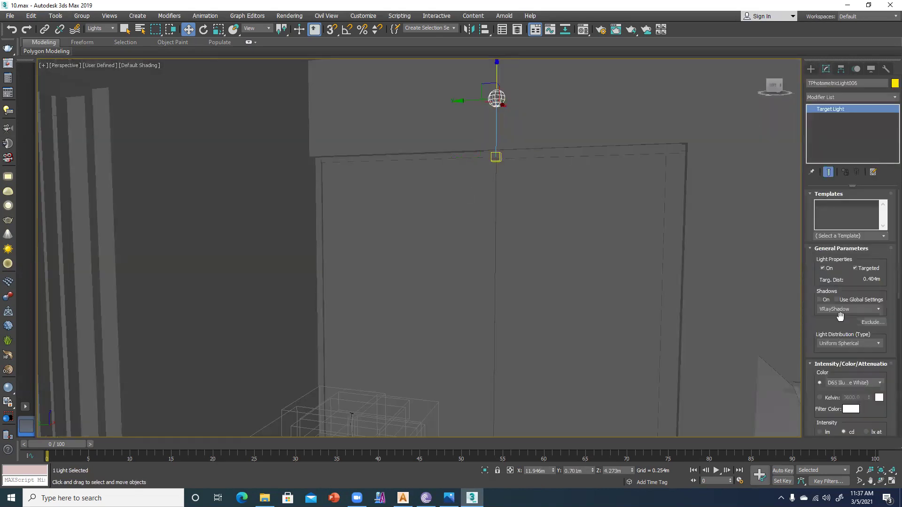
left_click(842, 343)
left_click(835, 352)
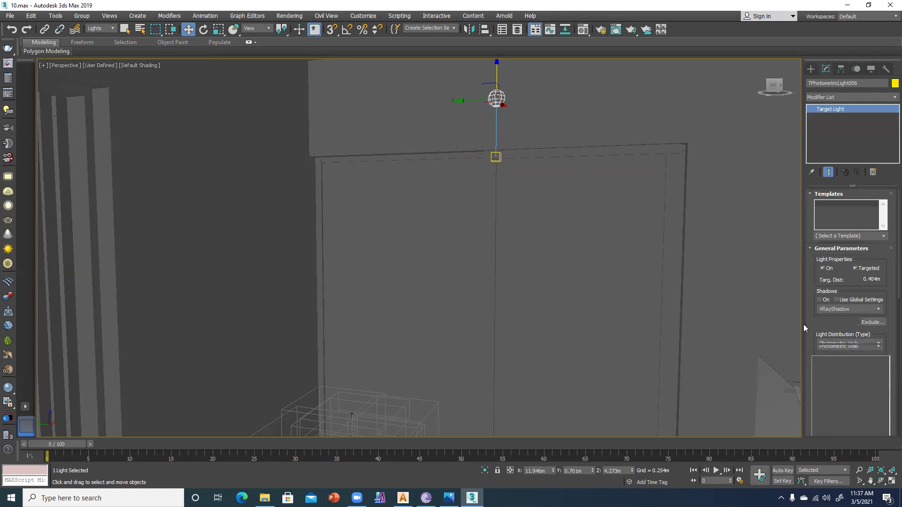
scroll(819, 351, "down", 3)
Browse for a photometric file in the desktop's max class > 09 > model folder, showing all file types
left_click(835, 351)
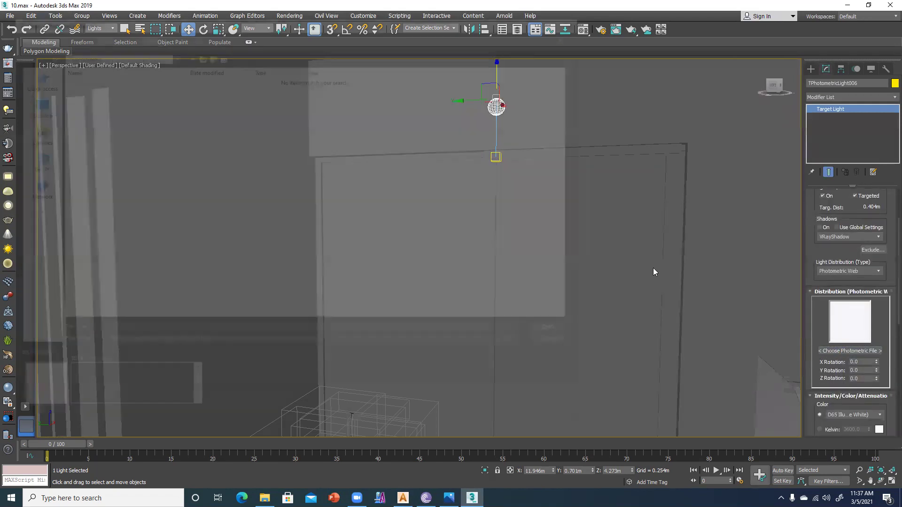
left_click(27, 112)
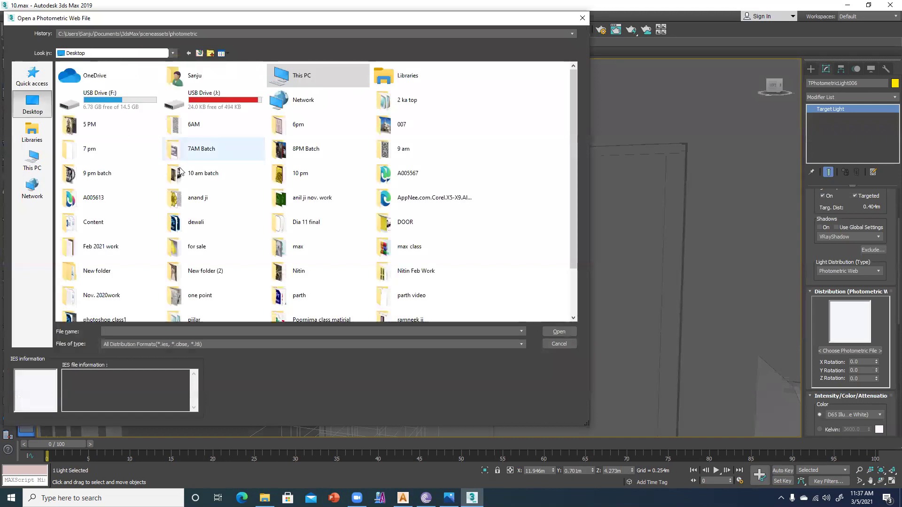
double_click(388, 254)
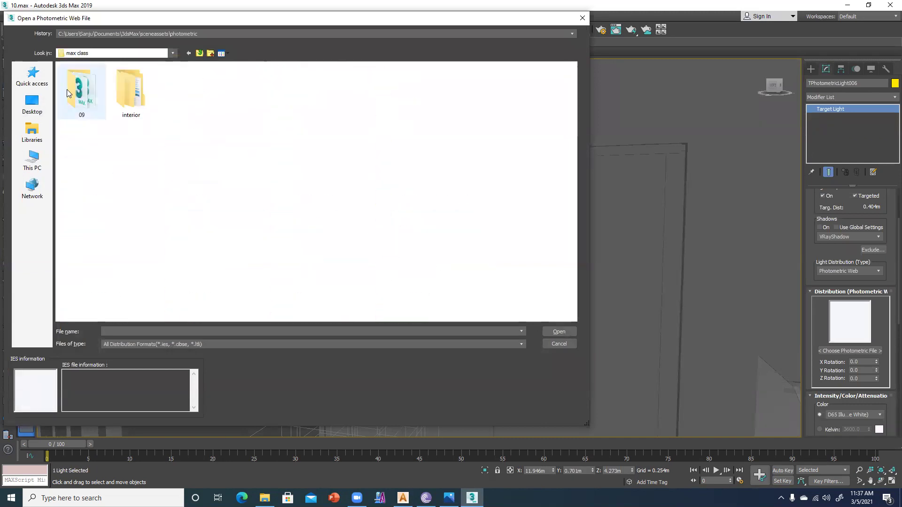
double_click(87, 96)
double_click(90, 101)
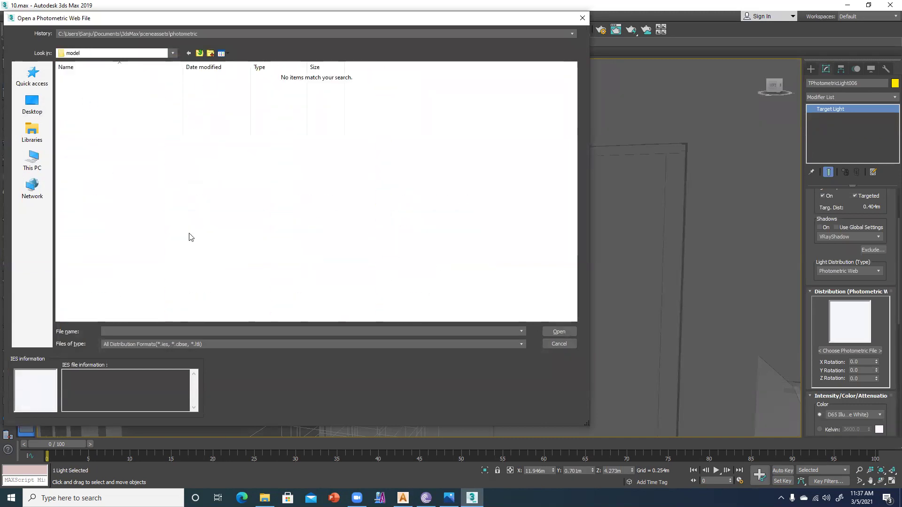
left_click(147, 345)
left_click(119, 378)
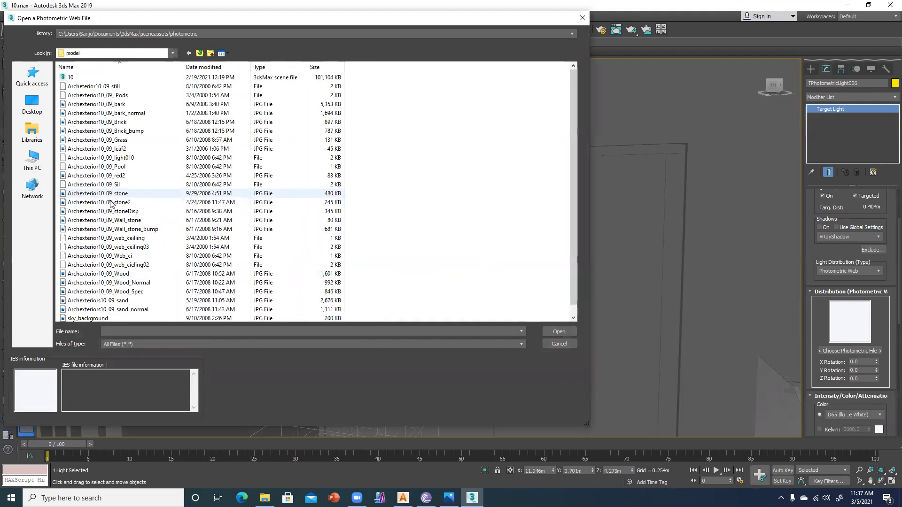
Compare the photometric files' distribution previews and load Archexterior10_09_Web_ci into the light
left_click(102, 187)
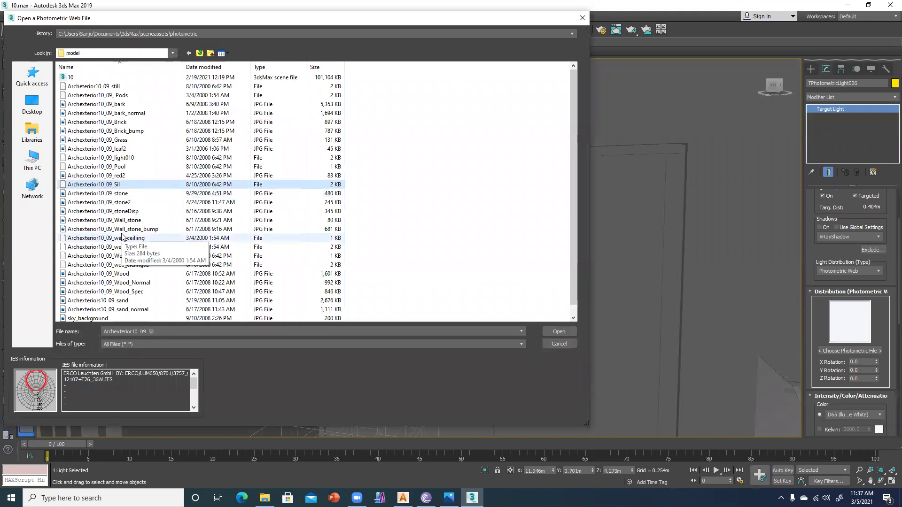
left_click(111, 256)
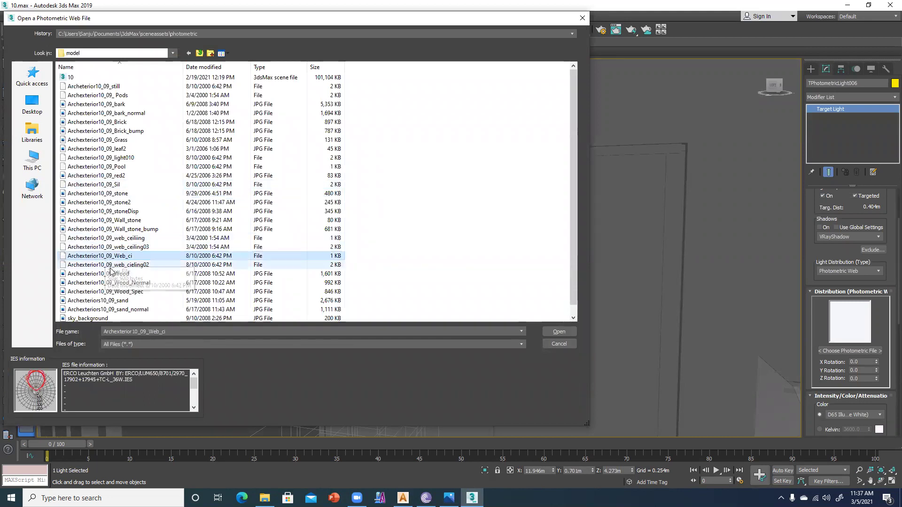
left_click(112, 265)
key("Up")
key("Up")
key("Up")
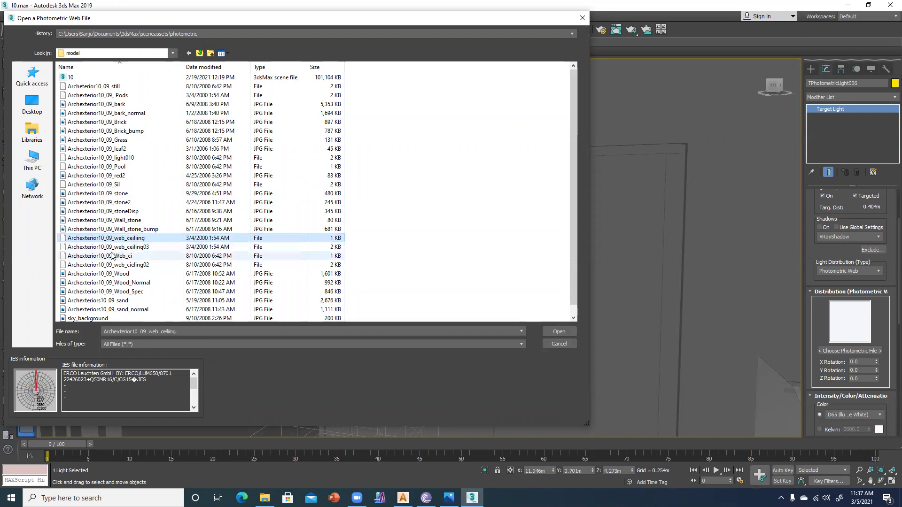
key("Down")
key("Down")
key("Down")
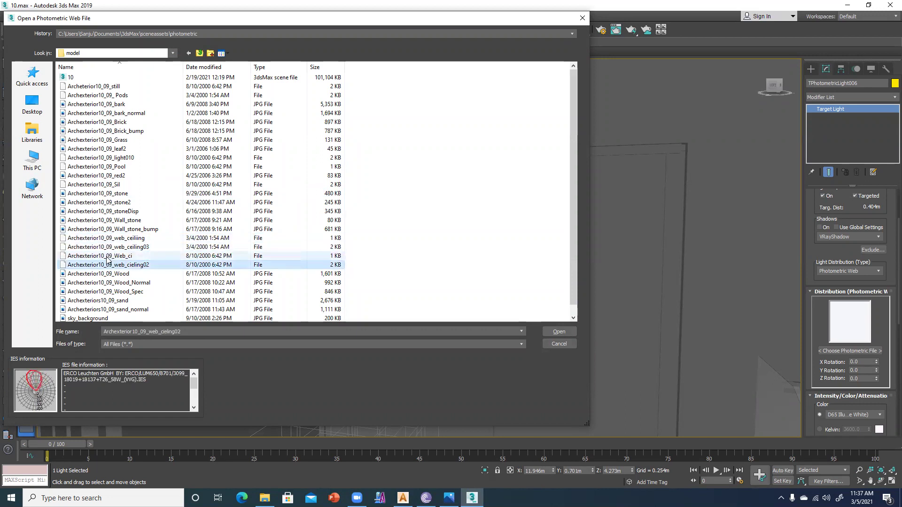
left_click(107, 257)
left_click(558, 331)
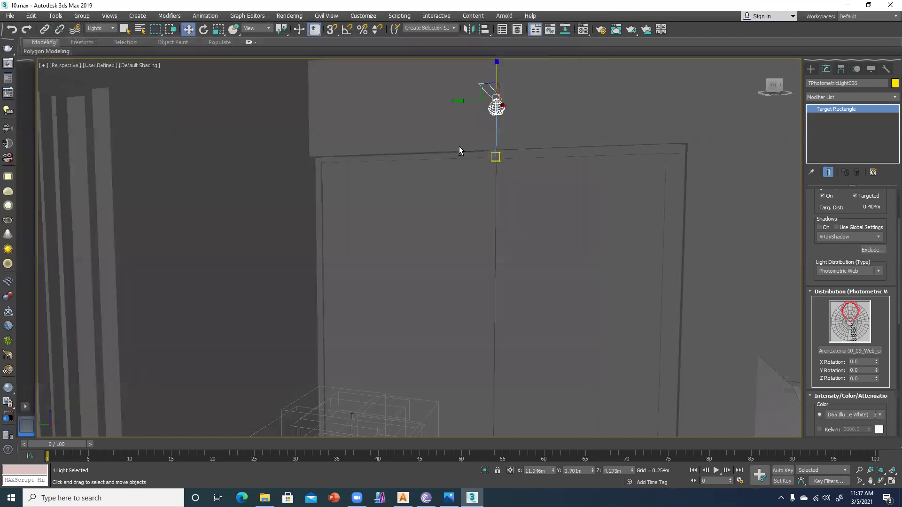
Turn on angle snap and rotate the rectangular light about 100 degrees around its Z axis
middle_click_drag(480, 157, 462, 160, "alt")
key("e")
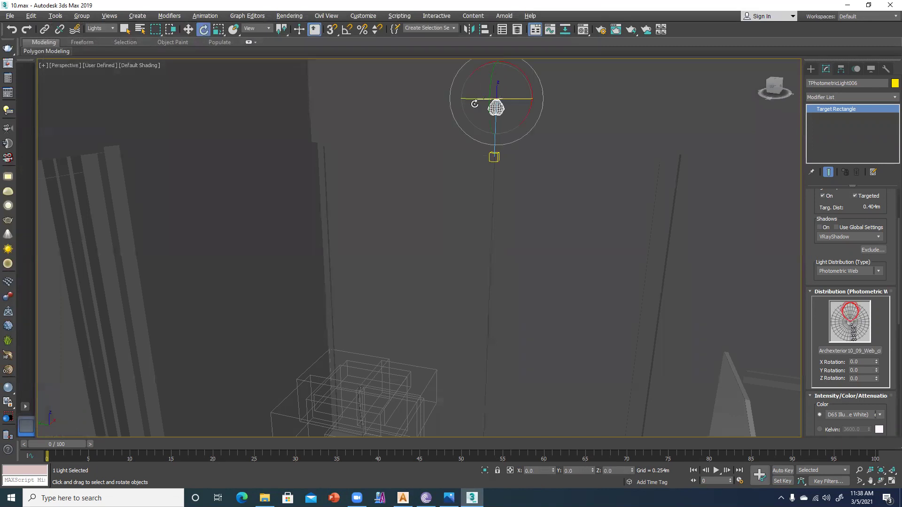
left_click(348, 31)
left_click_drag(480, 100, 522, 97)
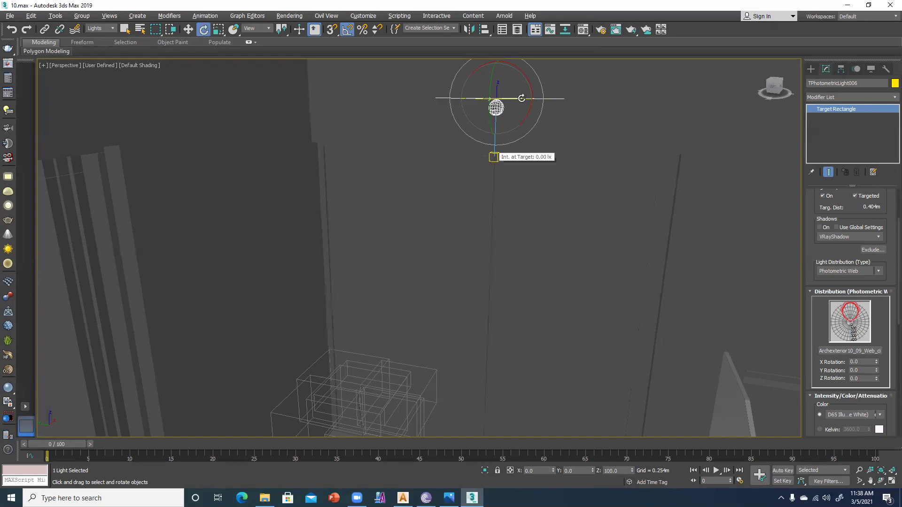
middle_click_drag(539, 134, 499, 136, "alt")
scroll(492, 148, "up", 2)
scroll(492, 147, "down", 2)
middle_click_drag(471, 179, 467, 190)
Fine-tune the light's Z rotation so its long rectangle runs parallel to the wall above the door
left_click_drag(470, 120, 467, 121)
key("w")
middle_click_drag(407, 221, 483, 174, "alt")
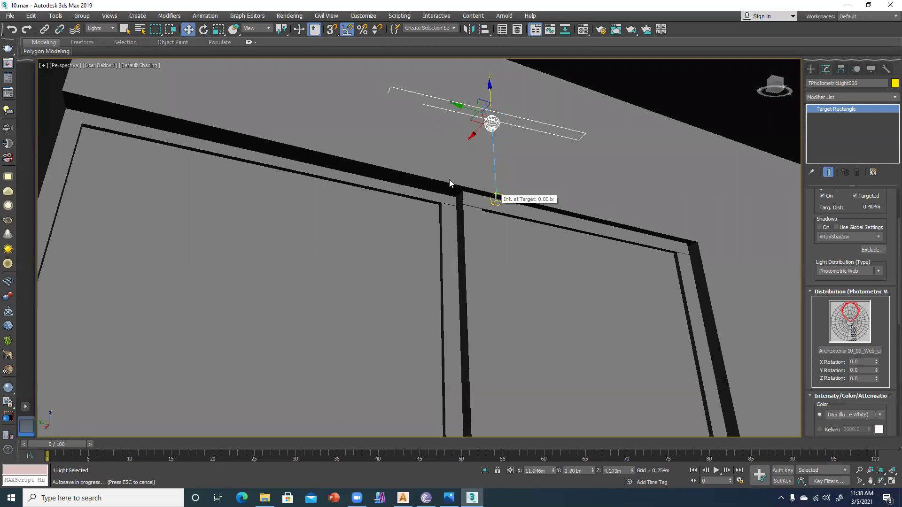
key("Escape")
key("e")
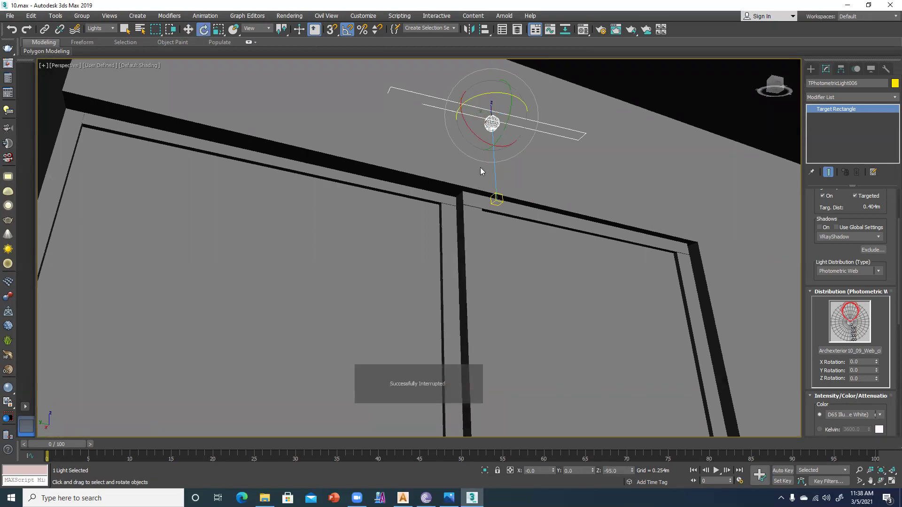
left_click_drag(485, 96, 482, 96)
key("w")
Select the light's target along with the light and shift both along X to about 11.97 m
middle_click_drag(555, 163, 401, 226, "alt")
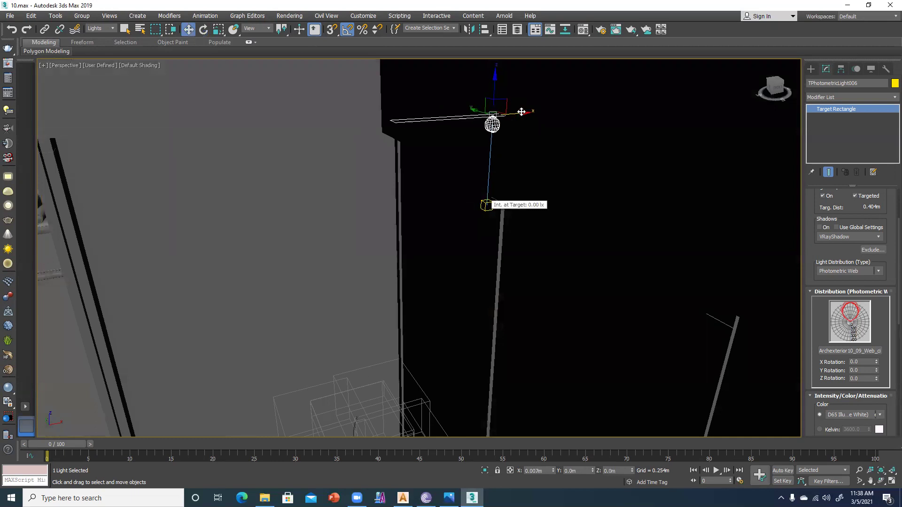
left_click(485, 208, "ctrl")
left_click_drag(518, 113, 524, 115)
middle_click_drag(438, 154, 554, 162, "alt")
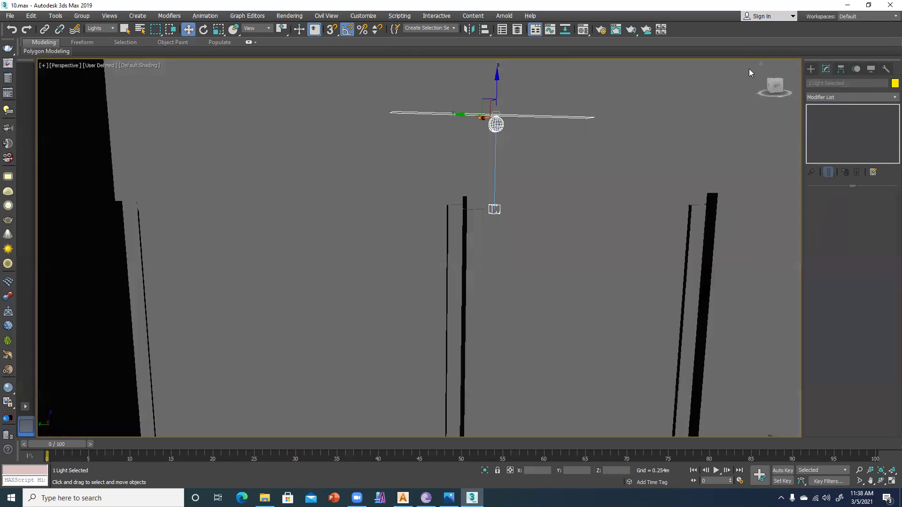
Switch the light's colour to Kelvin and set the temperature to 2196
left_click(496, 126)
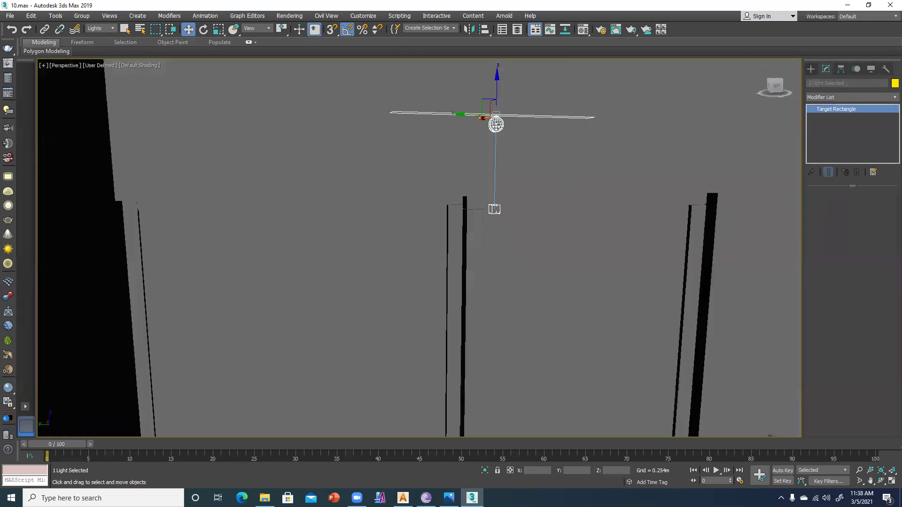
left_click_drag(818, 342, 814, 188)
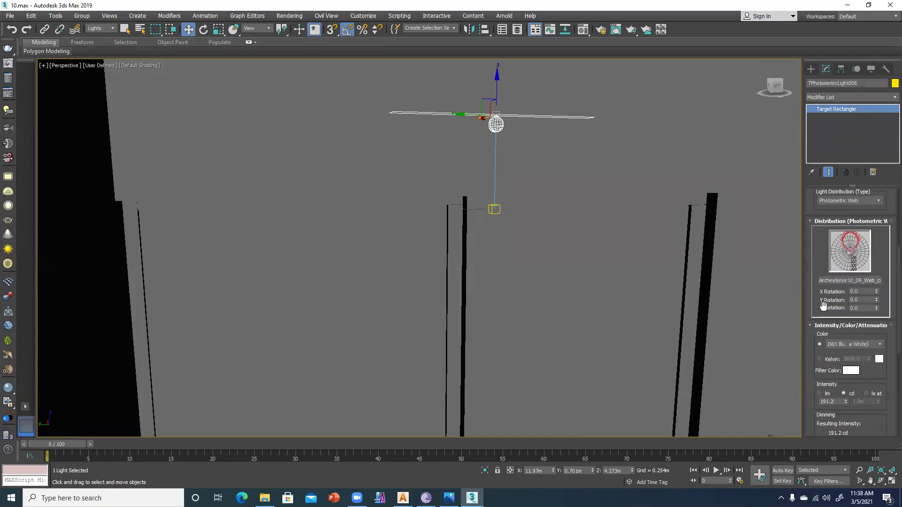
left_click(827, 359)
double_click(864, 359)
type("2196.6")
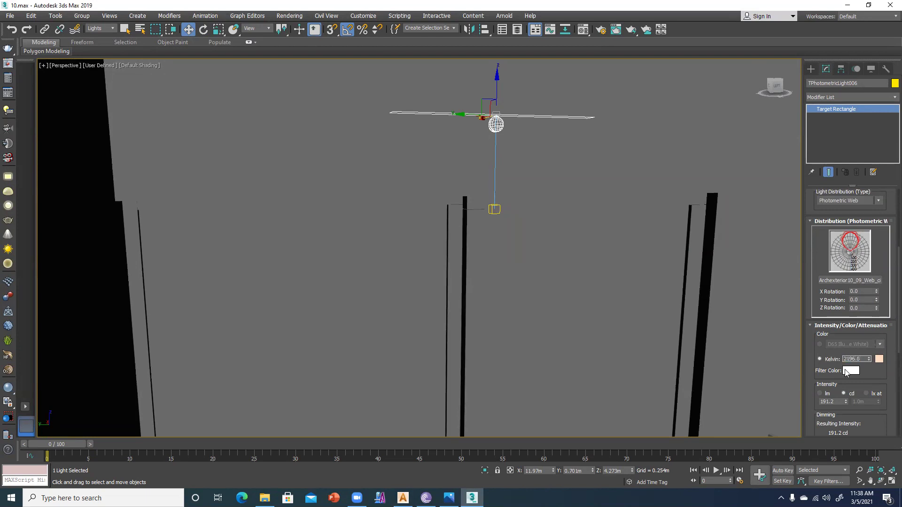
key("Return")
Switch the light's intensity unit to lx at and set the intensity to 15000
left_click(867, 395)
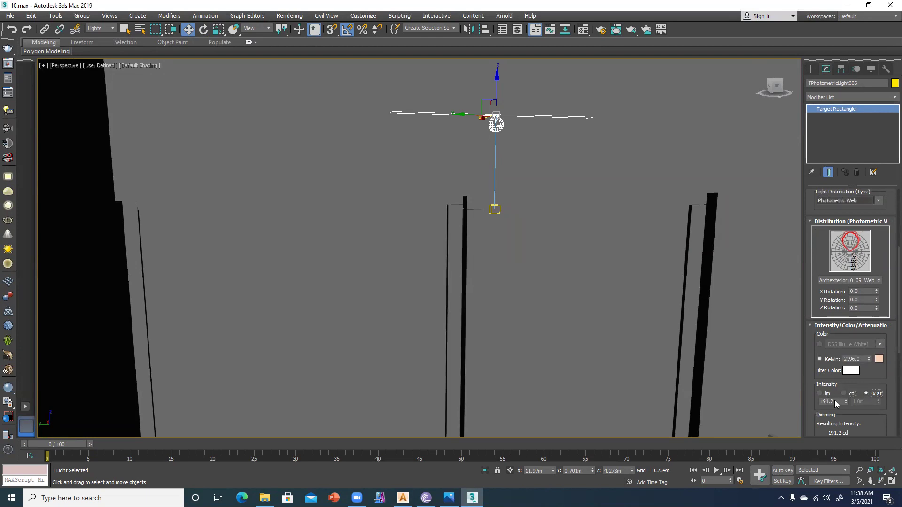
left_click_drag(835, 403, 817, 402)
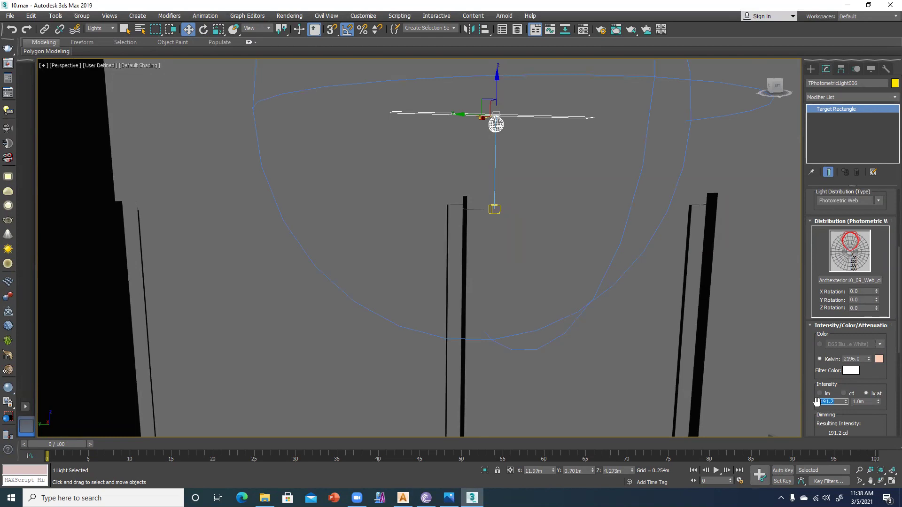
type("15000")
Clear the selection, restore the four-viewport layout and activate the VRayCam001 view
scroll(499, 295, "down", 4)
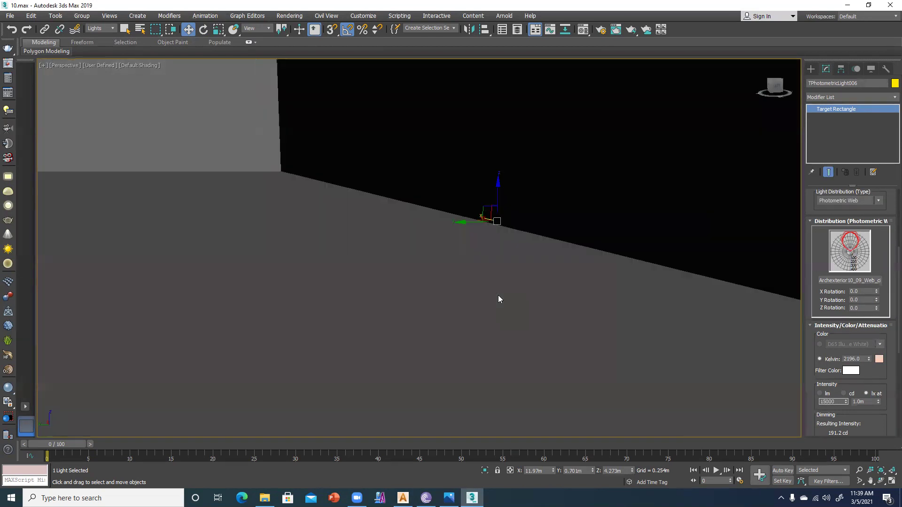
left_click(457, 355)
key("alt+w")
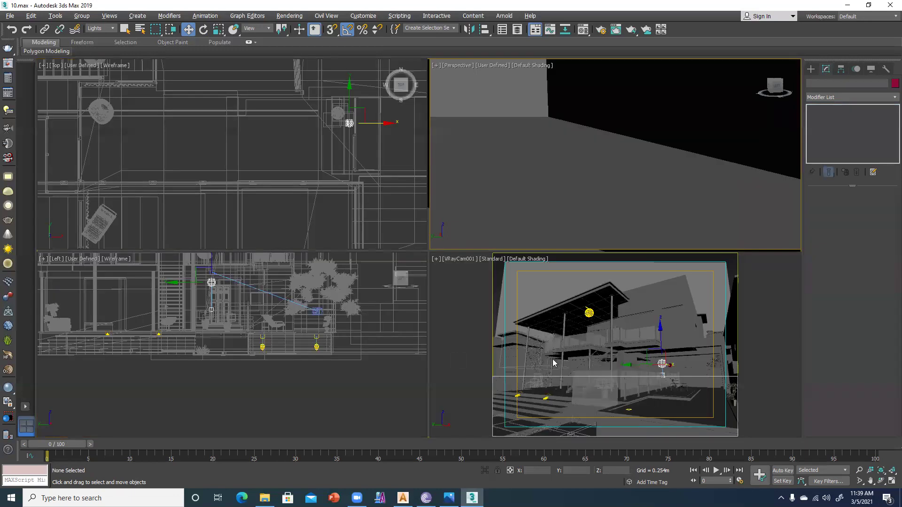
left_click(673, 375)
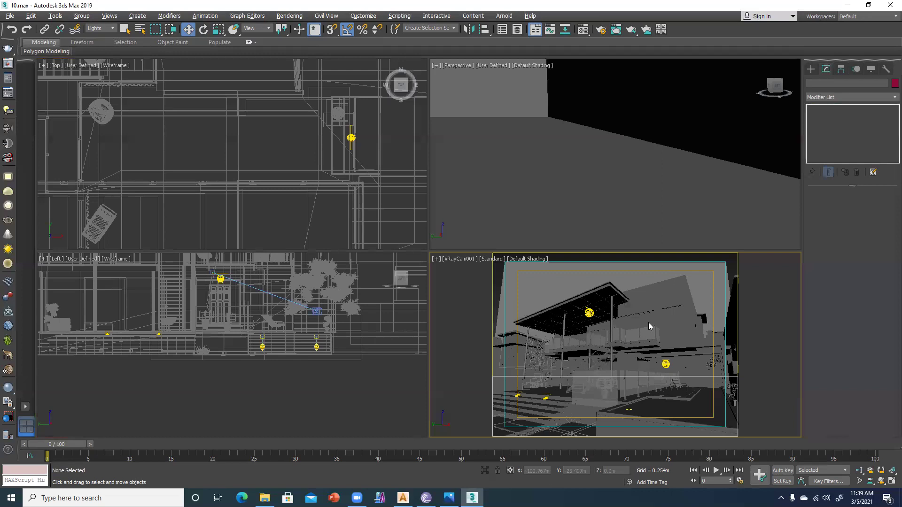
Set the render area to Region, frame the door light in the VRayCam001 view and render that region
left_click(313, 232)
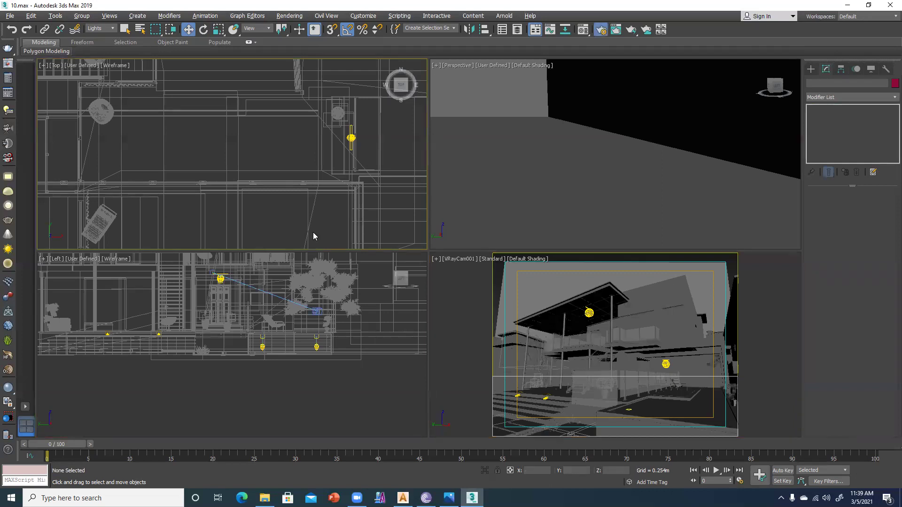
left_click(600, 30)
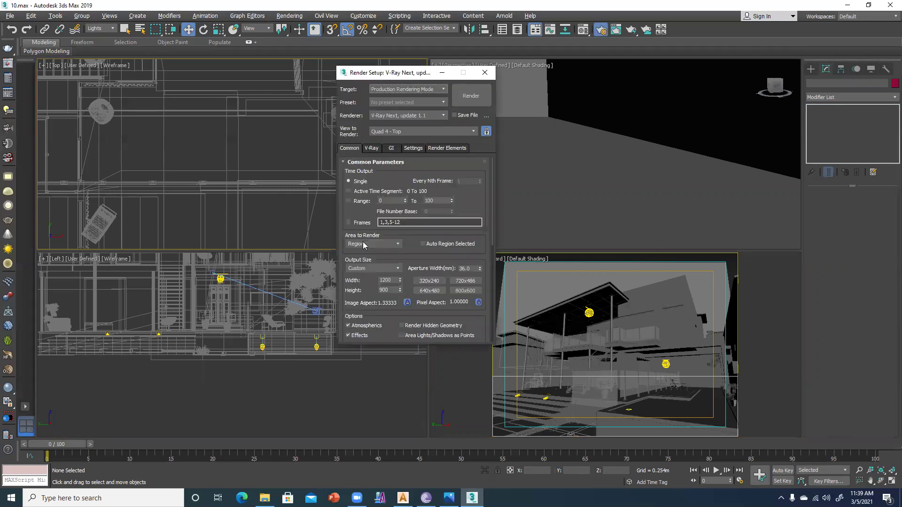
left_click(358, 245)
left_click(358, 252)
left_click(364, 246)
left_click(360, 265)
left_click_drag(610, 404, 669, 375)
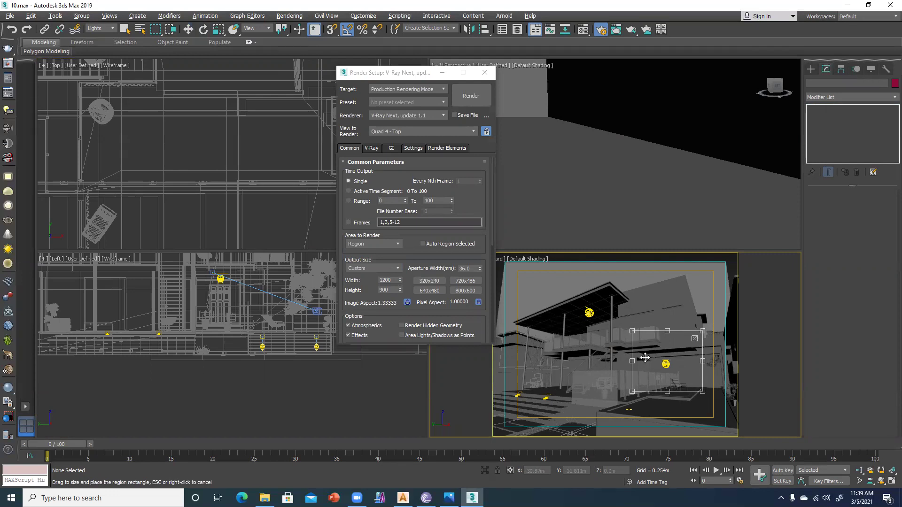
key("shift+q")
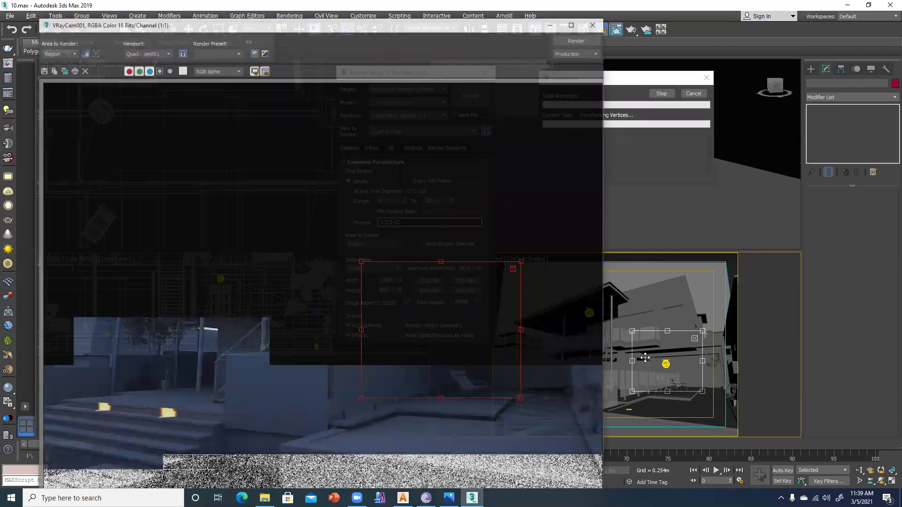
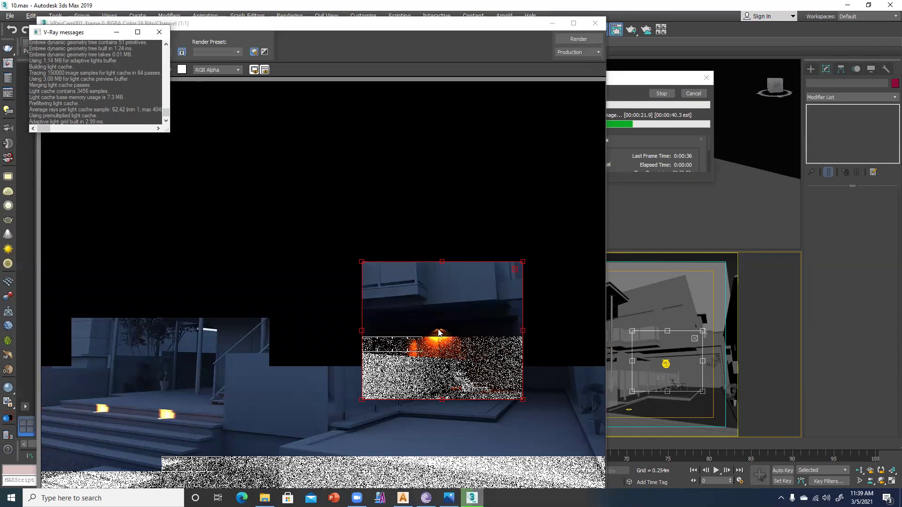
Compare the region render of the door light with the reference image exterior.jpg in Photos
key("alt+Tab")
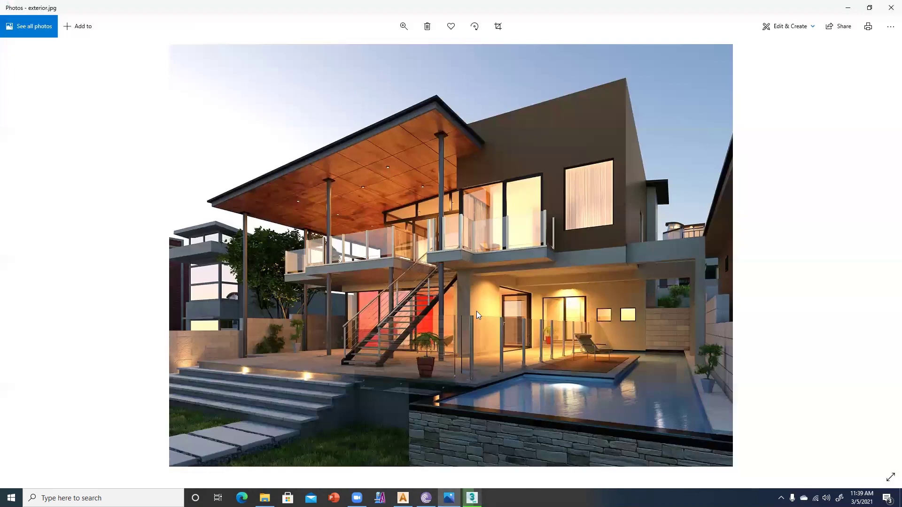
key("alt+Tab")
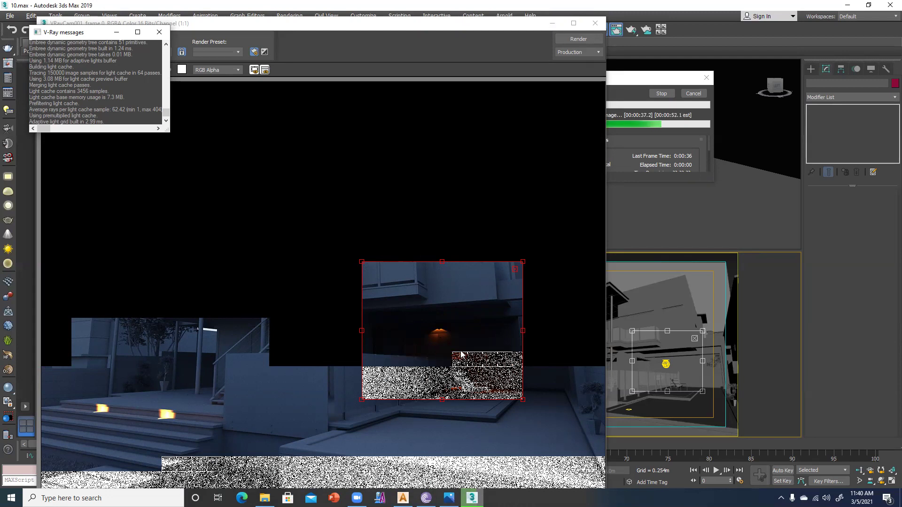
key("alt+Tab")
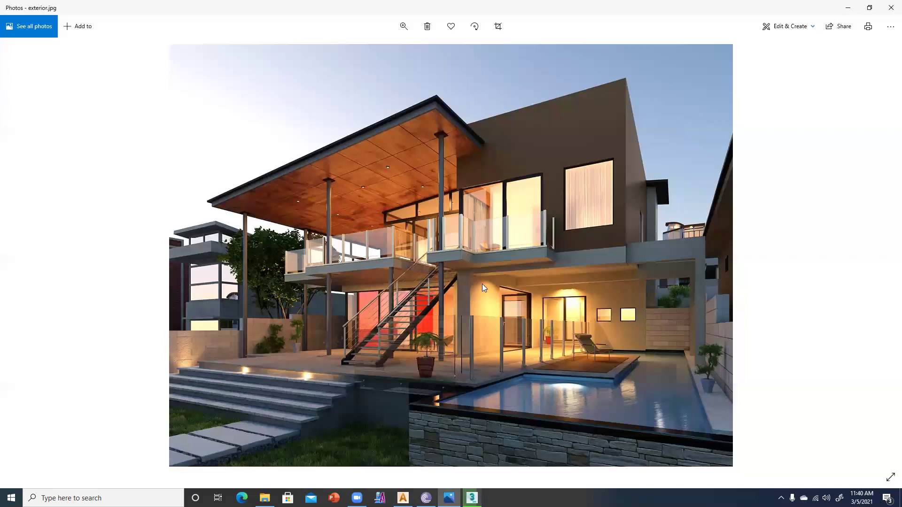
key("alt+Tab")
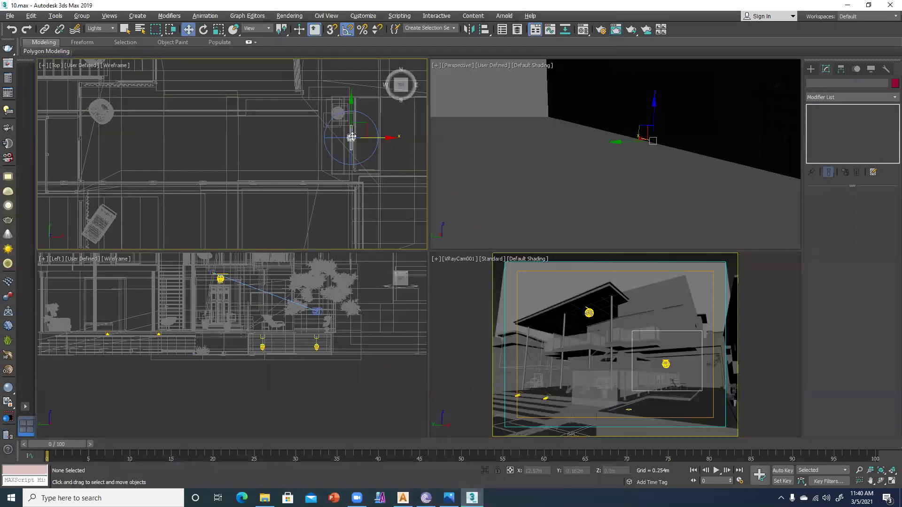
Duplicate the door light with its target and place the copy at about X 10.33 m, Y 1.76 m
left_click(352, 136)
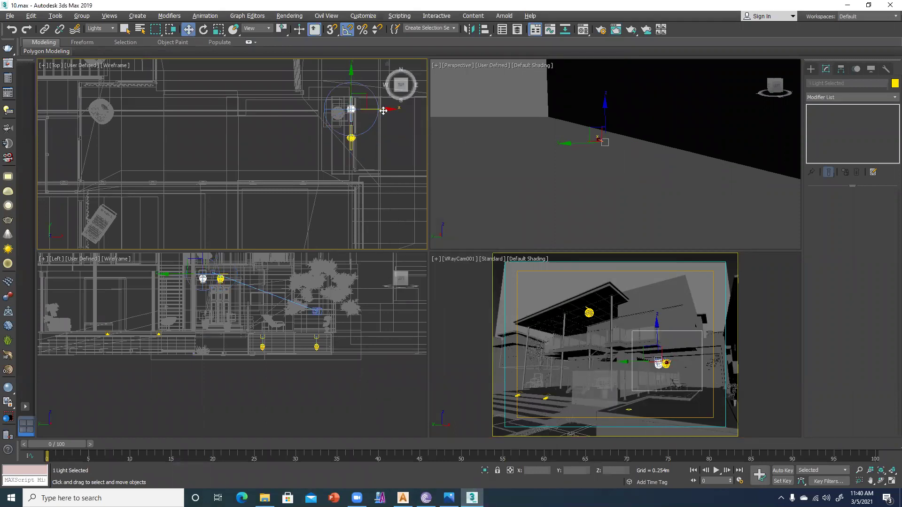
left_click_drag(381, 109, 341, 100)
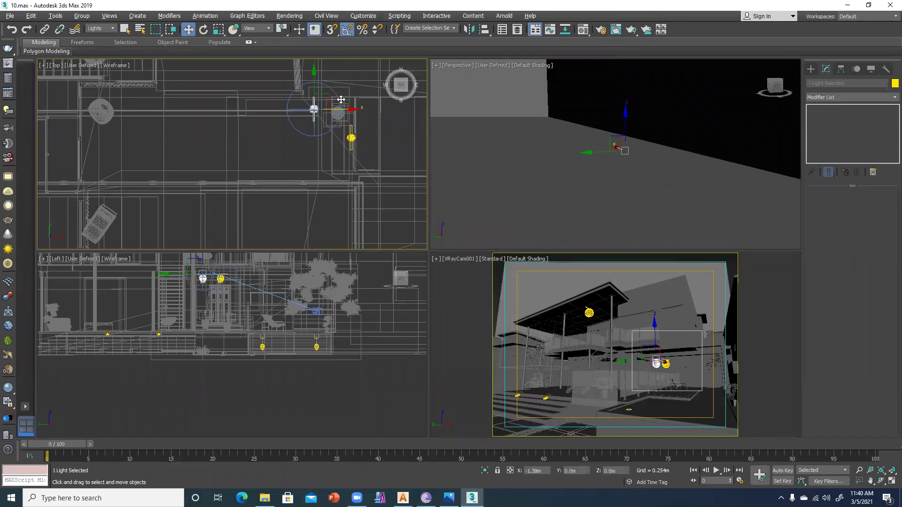
left_click(567, 183)
Select the copied light together with its target in the maximised perspective view and move both in the negative X direction
key("shift+z")
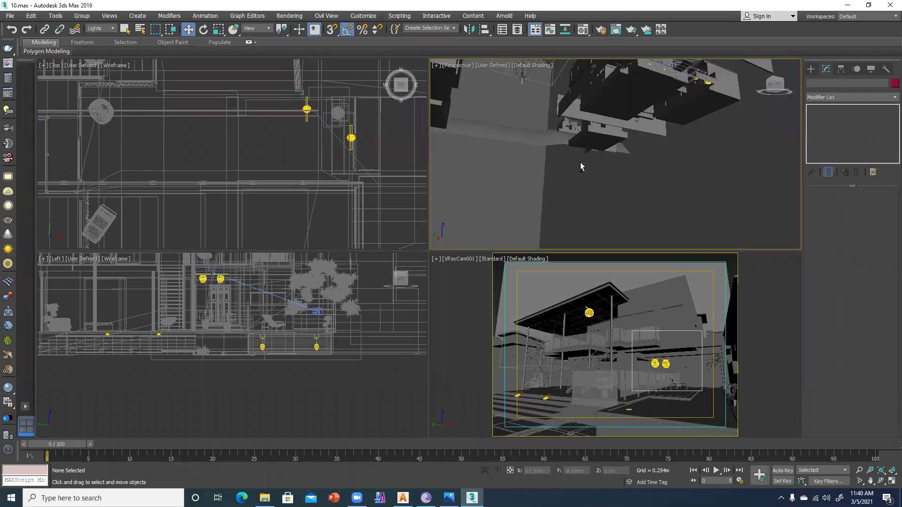
middle_click_drag(580, 163, 586, 173, "alt")
middle_click_drag(717, 191, 654, 164, "alt")
scroll(608, 198, "up", 5)
scroll(594, 212, "up", 3)
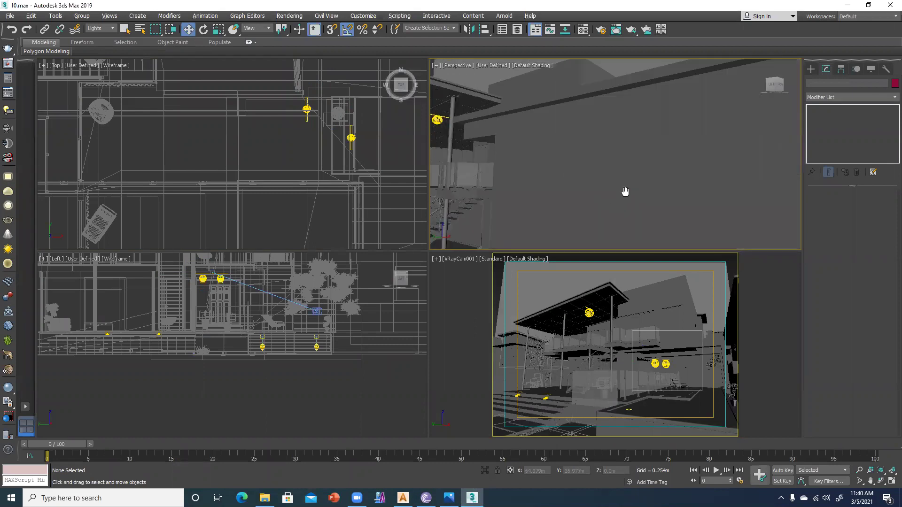
scroll(625, 193, "up", 3)
scroll(583, 282, "up", 3)
key("alt+w")
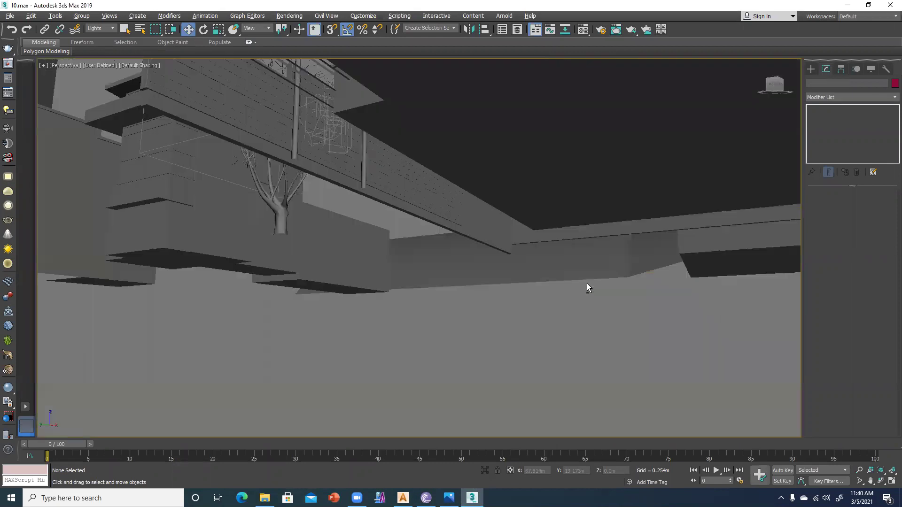
scroll(584, 286, "down", 3)
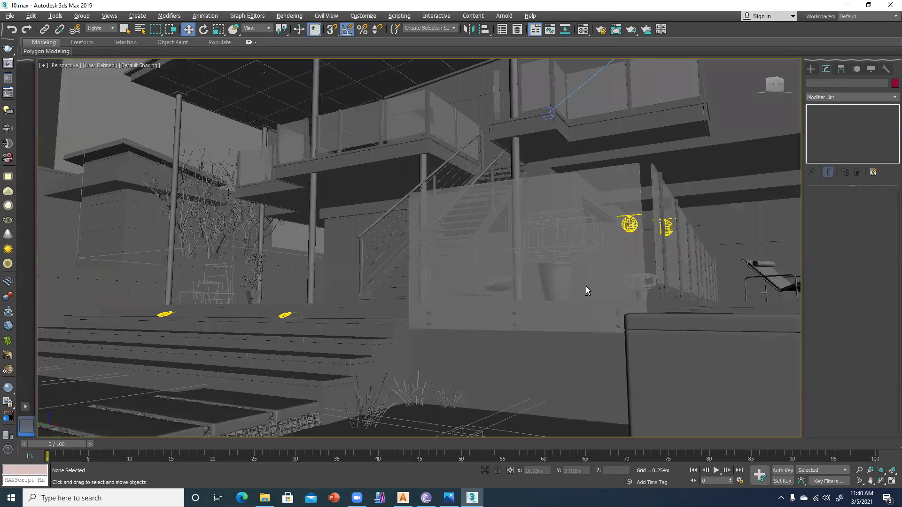
middle_click_drag(585, 286, 625, 285, "alt")
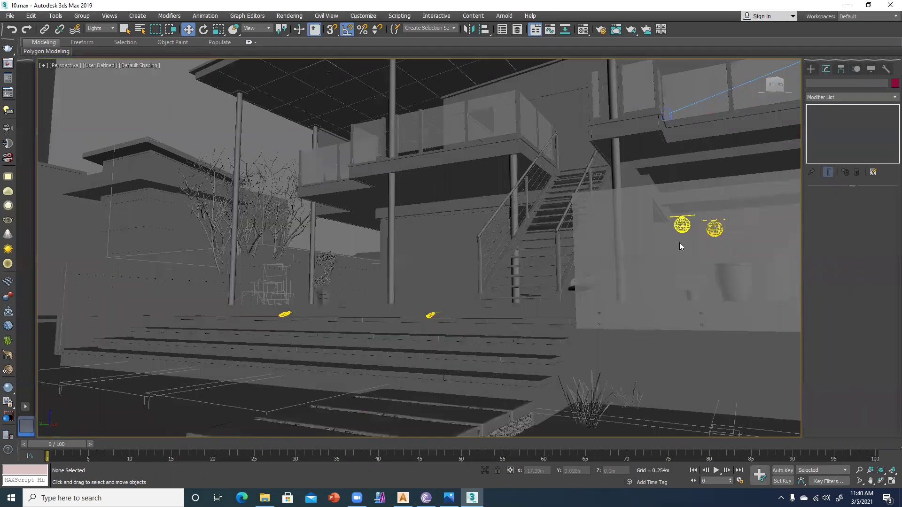
left_click(681, 228)
left_click_drag(629, 186, 701, 335)
left_click_drag(688, 286, 687, 286)
left_click(680, 225)
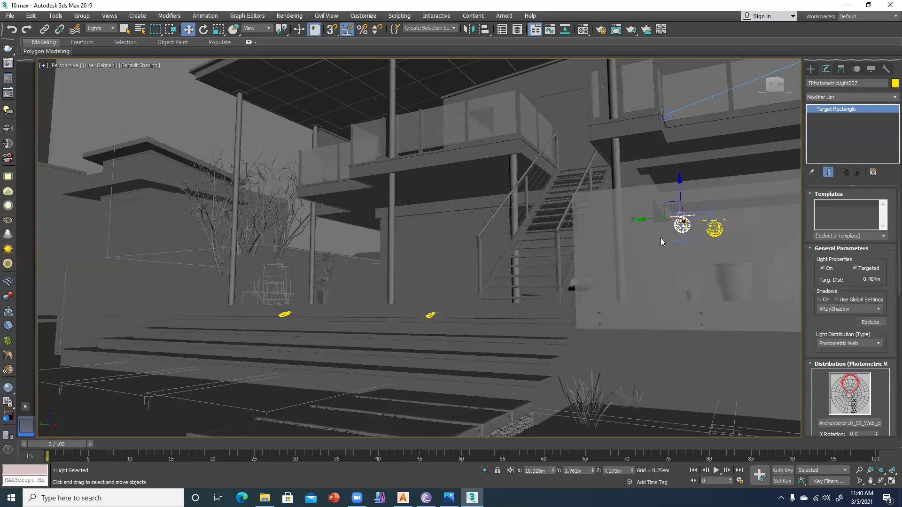
key("z")
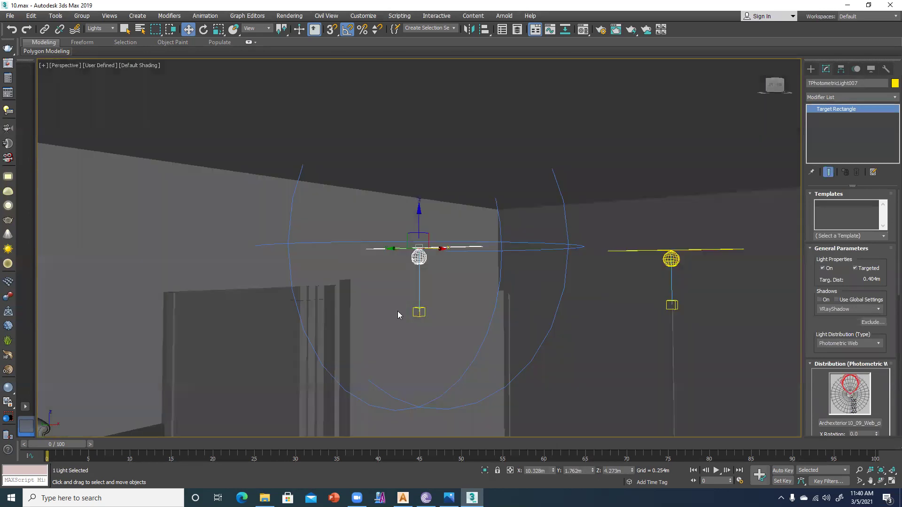
left_click(421, 314, "ctrl")
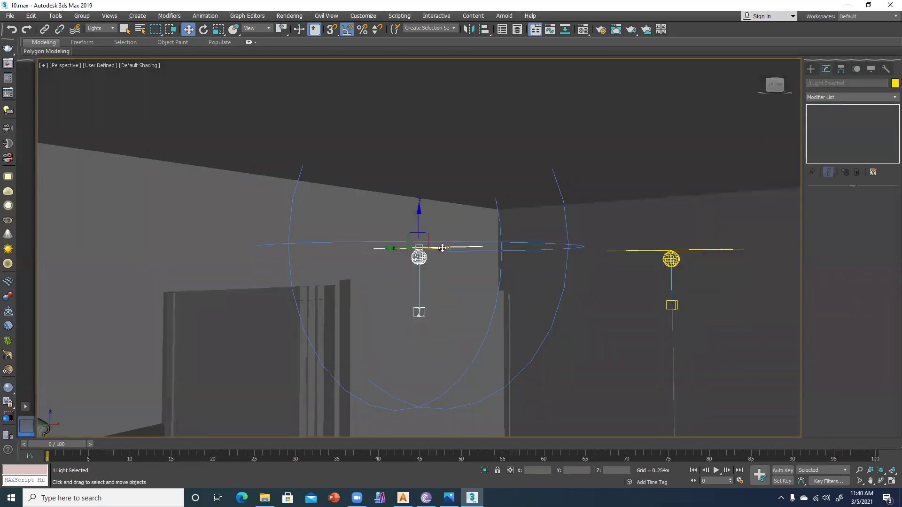
left_click_drag(298, 278, 96, 313)
Rotate the copied light and its target a quarter turn about the Z axis
scroll(135, 297, "down", 5)
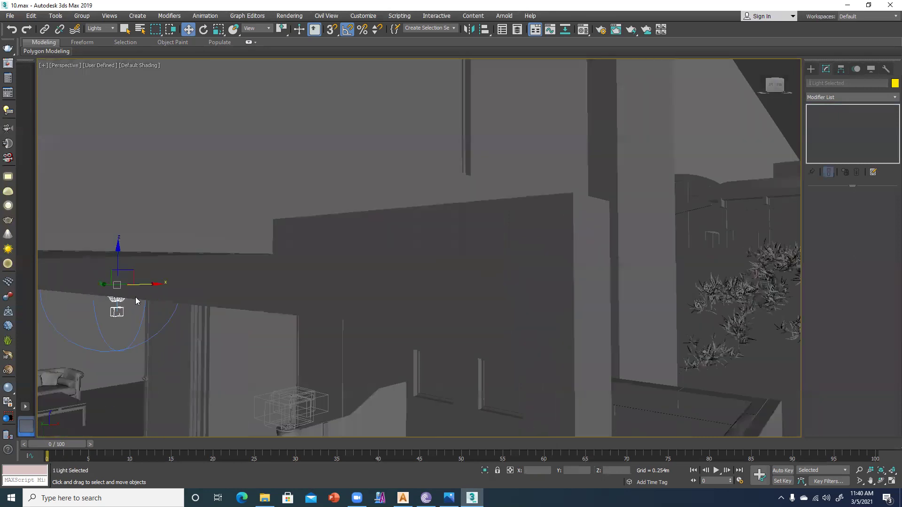
scroll(125, 307, "up", 4)
middle_click_drag(125, 308, 236, 306)
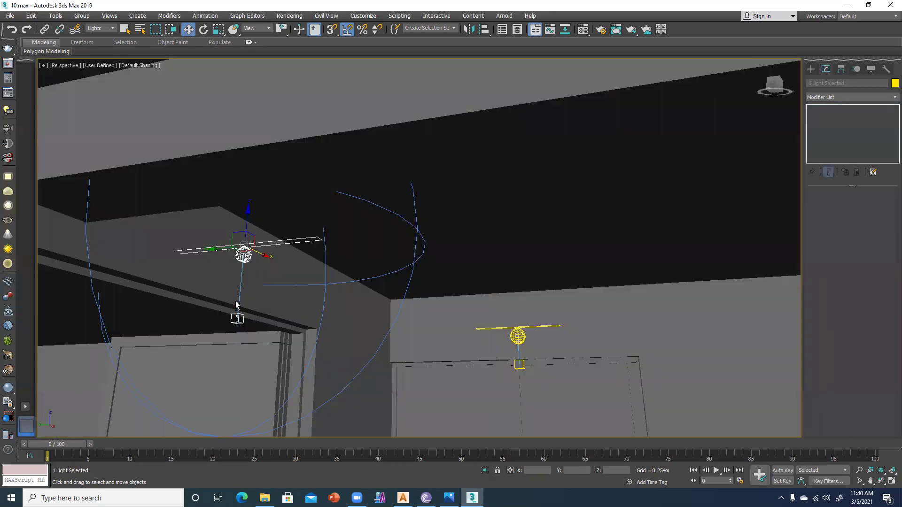
key("e")
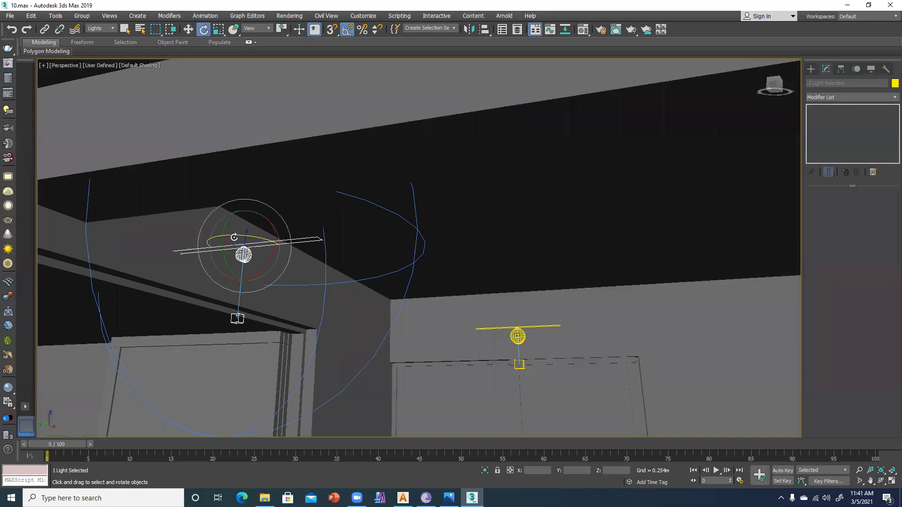
left_click_drag(233, 238, 277, 241)
key("w")
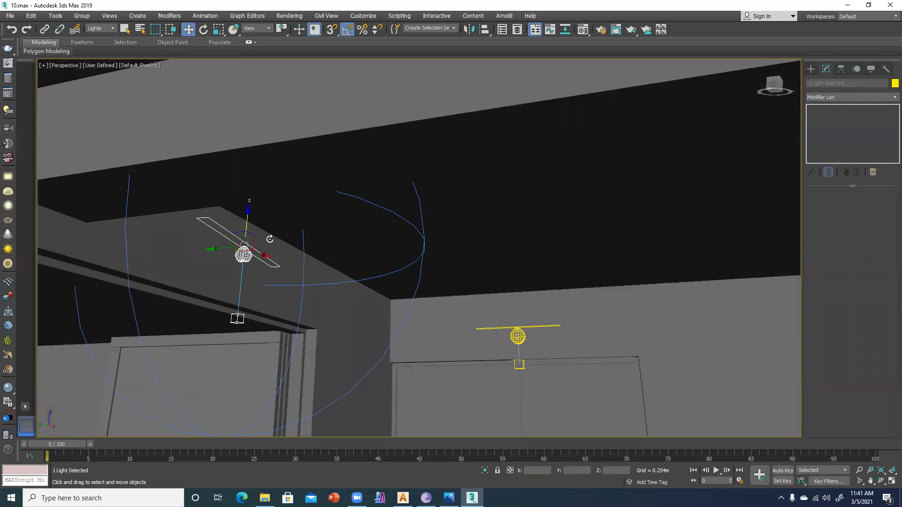
Shift the copied light and its target further along X to about 4.01 m, beside the wall near the stairs
mouse_move(306, 291)
middle_mouse_down("alt")
mouse_move(263, 298)
mouse_move(249, 314)
mouse_move(300, 302)
middle_mouse_up("alt")
scroll(252, 309, "down", 3)
scroll(294, 305, "down", 2)
left_click_drag(478, 251, 94, 284)
middle_click_drag(94, 283, 164, 278)
middle_click_drag(334, 324, 388, 329, "alt")
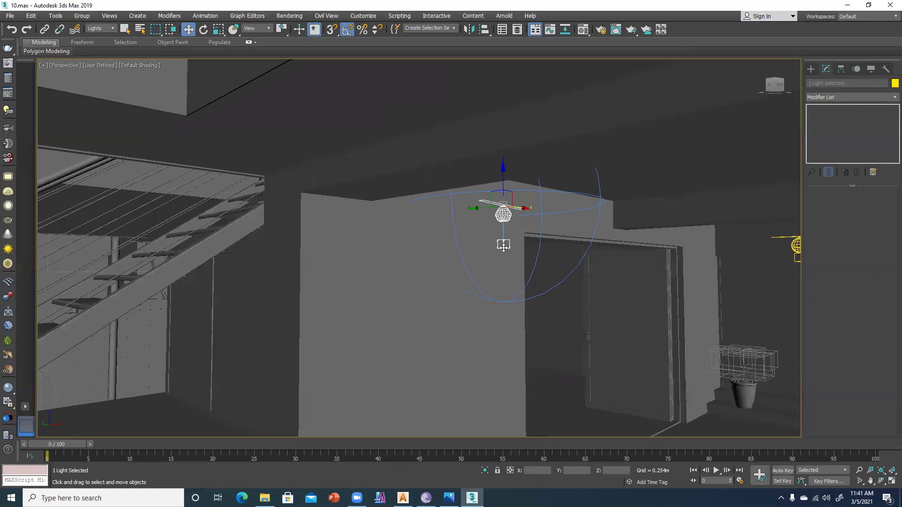
Select only the copied light's target and move it to about Y 2.36 m and Z 3.71 m, angling the beam
left_click(503, 245)
middle_click_drag(424, 289, 463, 254, "alt")
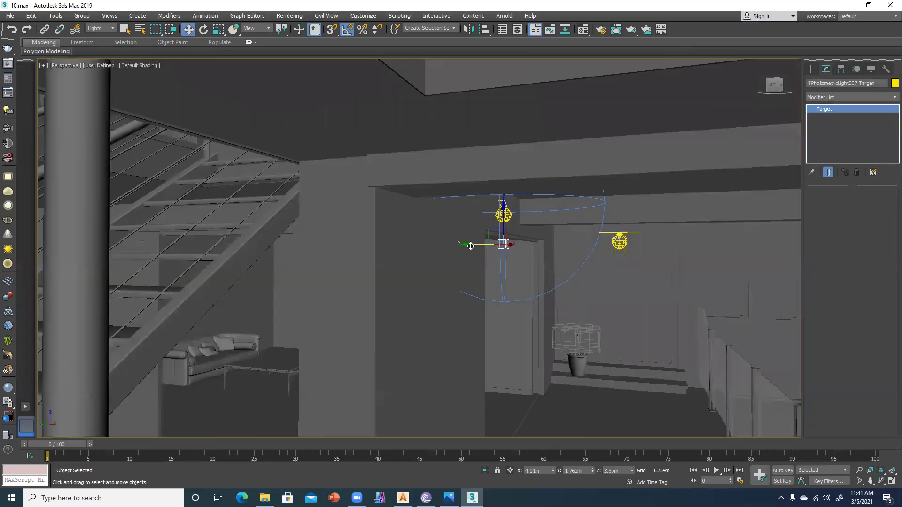
left_click_drag(461, 246, 430, 254)
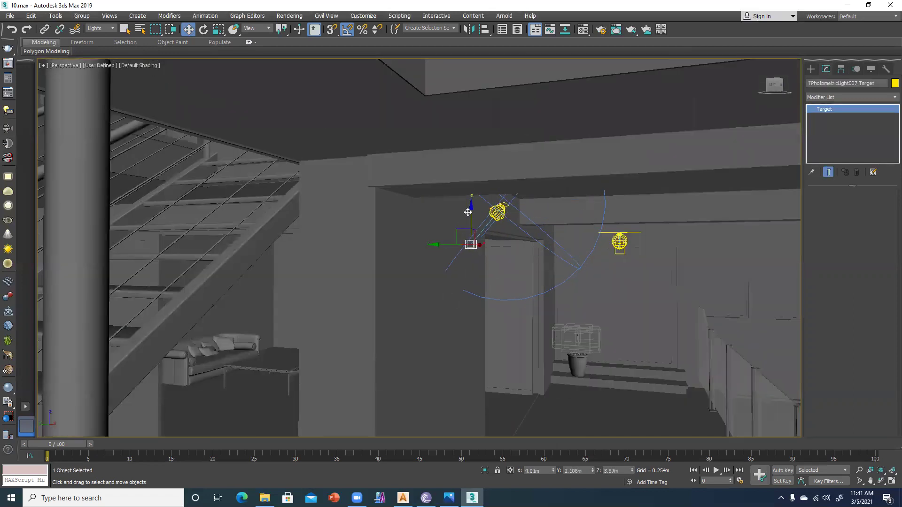
left_click_drag(470, 212, 406, 257)
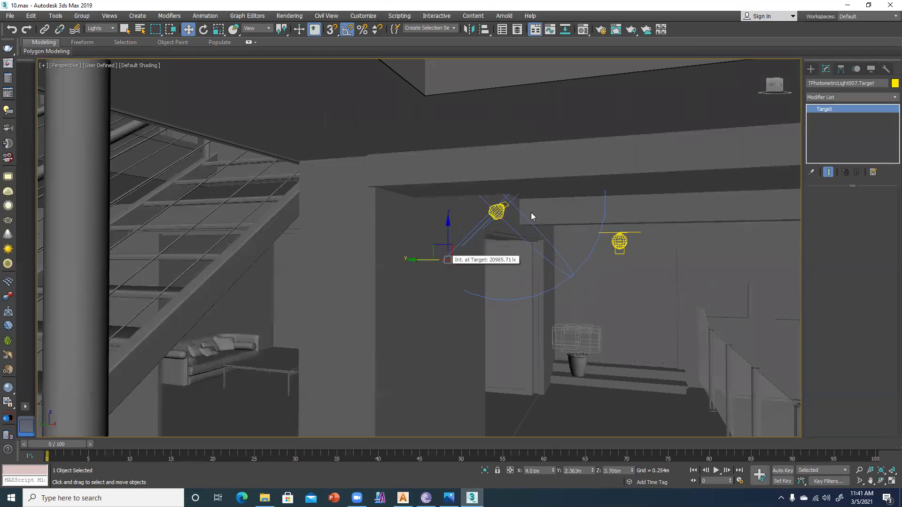
Select the copied light itself and raise it along Z to about 4.50 m, close to the ceiling
left_click(504, 209)
middle_click_drag(514, 249, 483, 232, "alt")
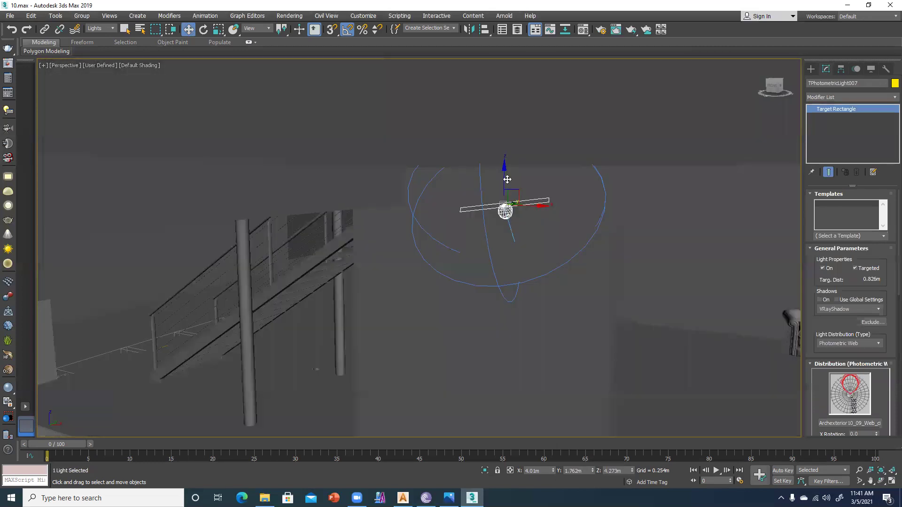
left_click_drag(503, 174, 505, 152)
middle_click_drag(505, 151, 505, 190, "alt")
Rotate the copied light slightly so its rectangle runs parallel to the ceiling edge above the wall
key("r")
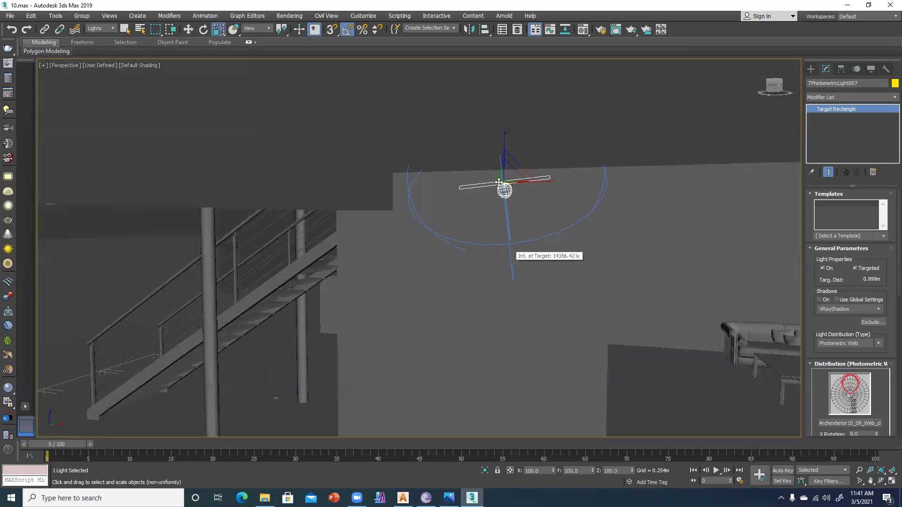
key("e")
scroll(528, 174, "up", 3)
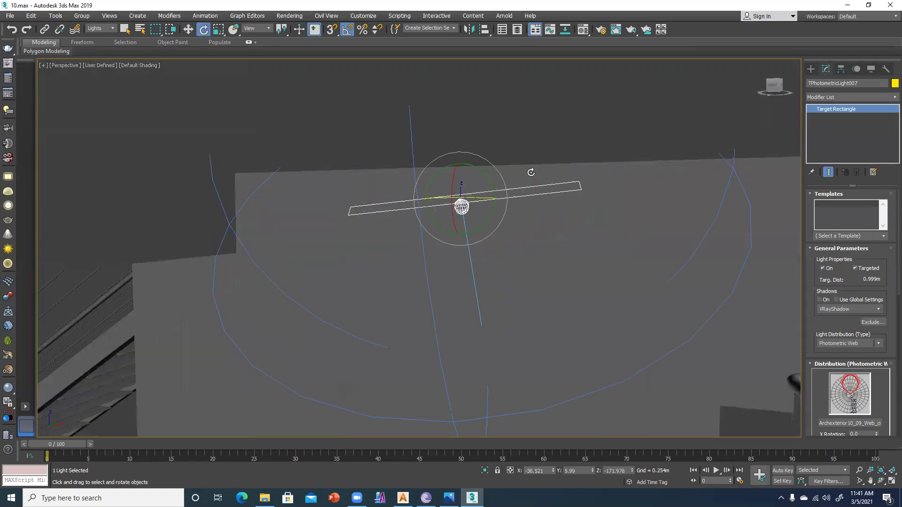
middle_click_drag(485, 195, 493, 197, "alt")
left_click_drag(480, 157, 473, 153)
middle_click_drag(380, 266, 438, 256, "alt")
key("w")
Open the light's photometric web file selection and list all file types in the model folder
scroll(838, 338, "down", 5)
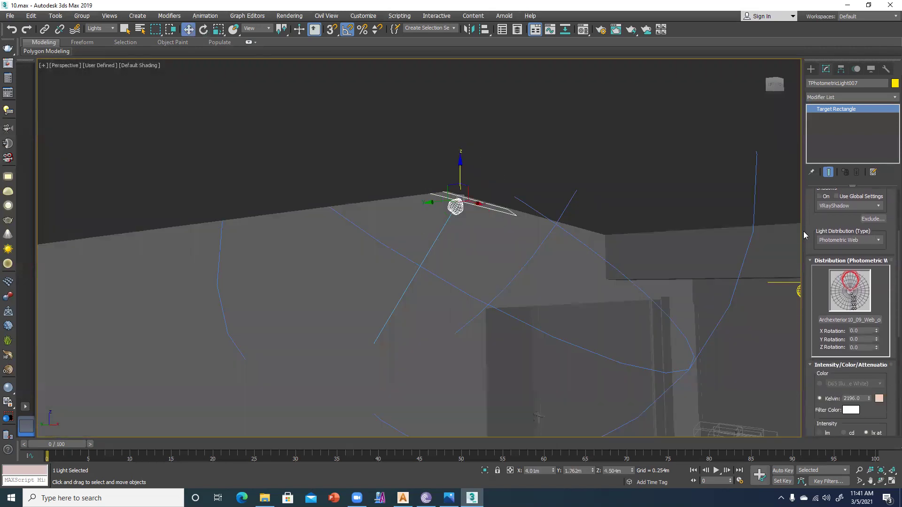
left_click(840, 320)
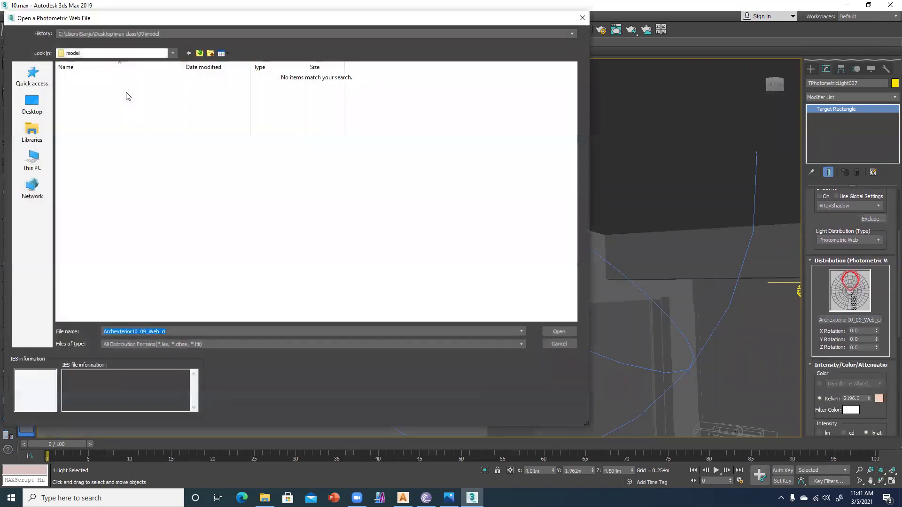
left_click(560, 35)
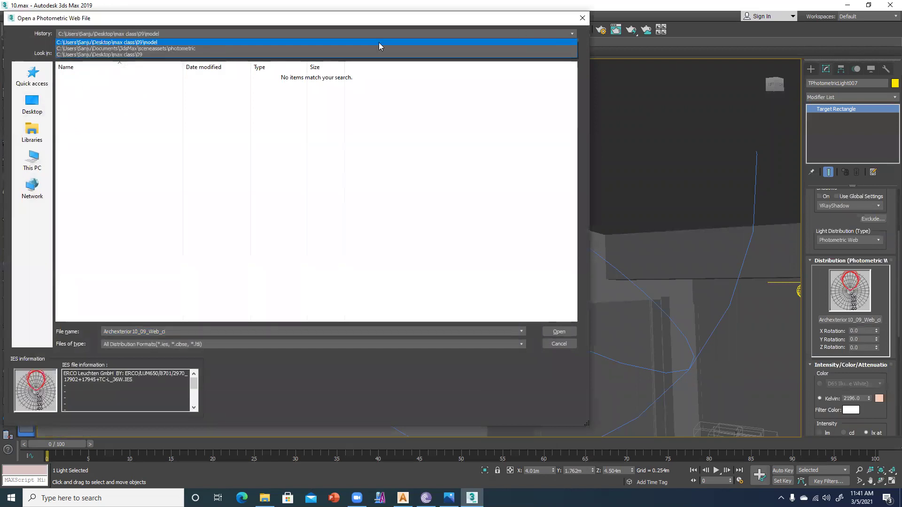
left_click(136, 49)
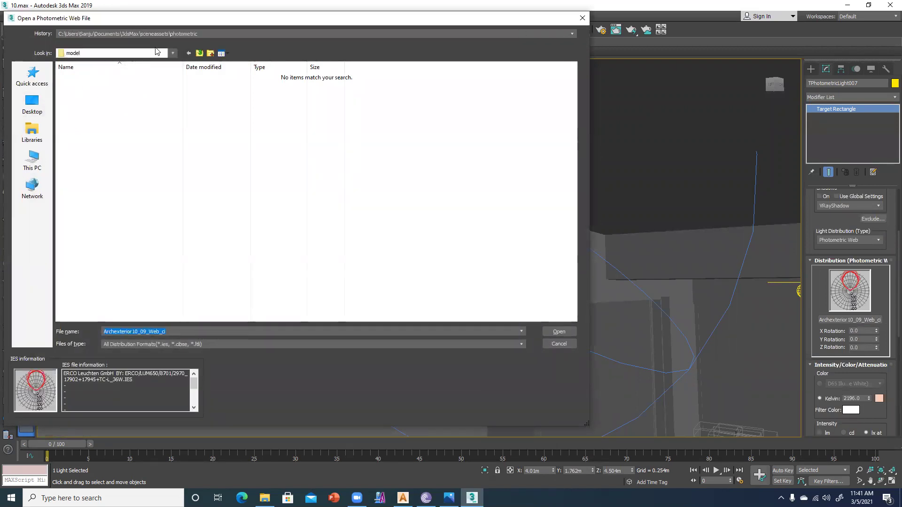
left_click(31, 101)
double_click(395, 247)
double_click(81, 90)
double_click(84, 94)
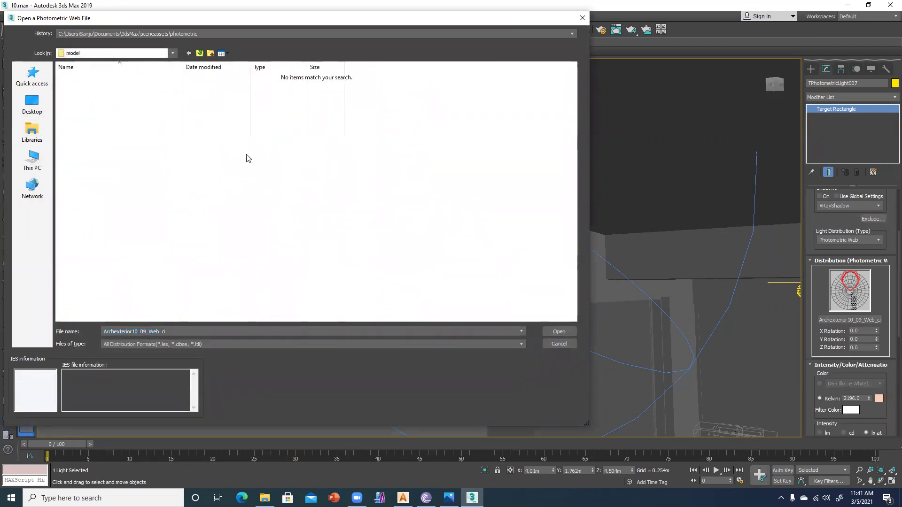
left_click(172, 344)
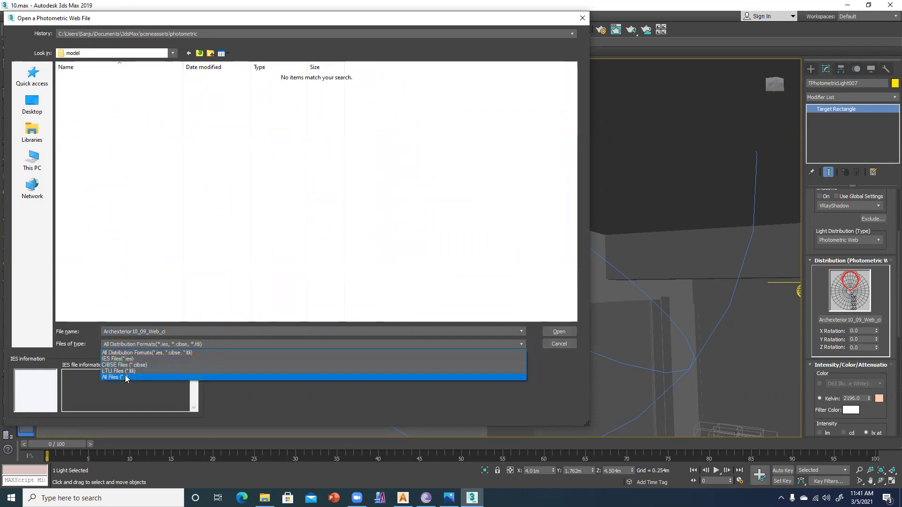
left_click(125, 377)
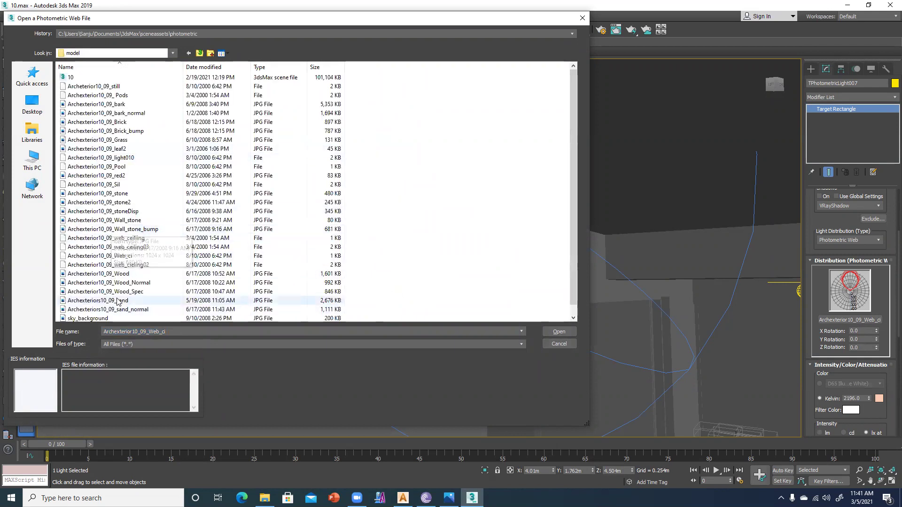
Compare the ceiling web files and load Archexterior10_09_web_ceiling03 as the light's photometric distribution
scroll(117, 301, "down", 1)
left_click(131, 238)
left_click(131, 229)
left_click(132, 237)
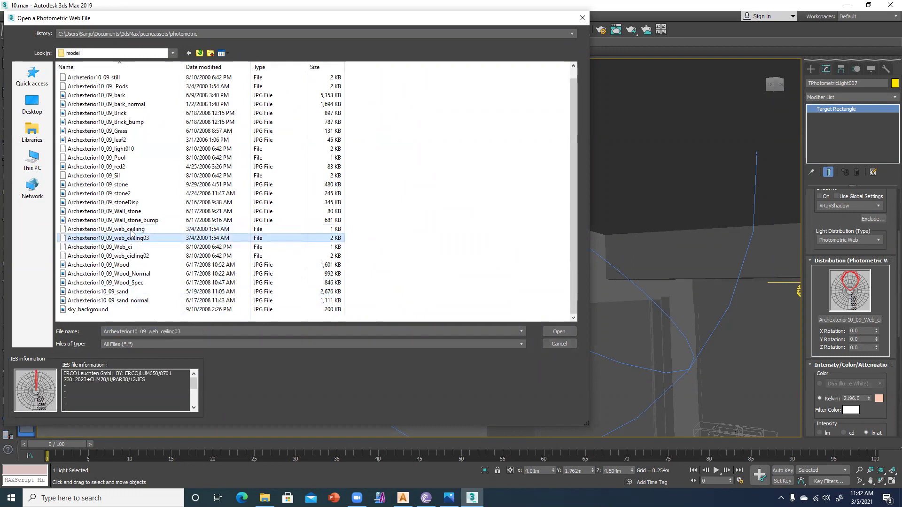
left_click(131, 231)
left_click(133, 237)
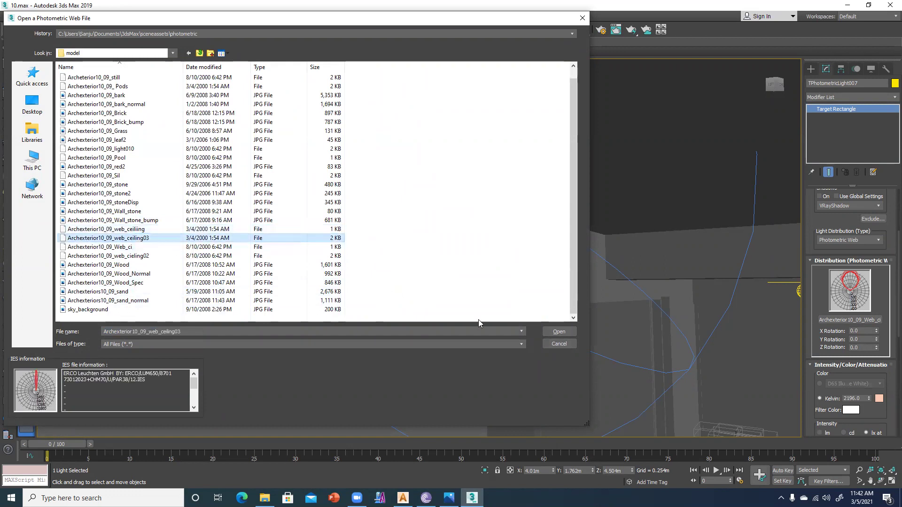
left_click(561, 332)
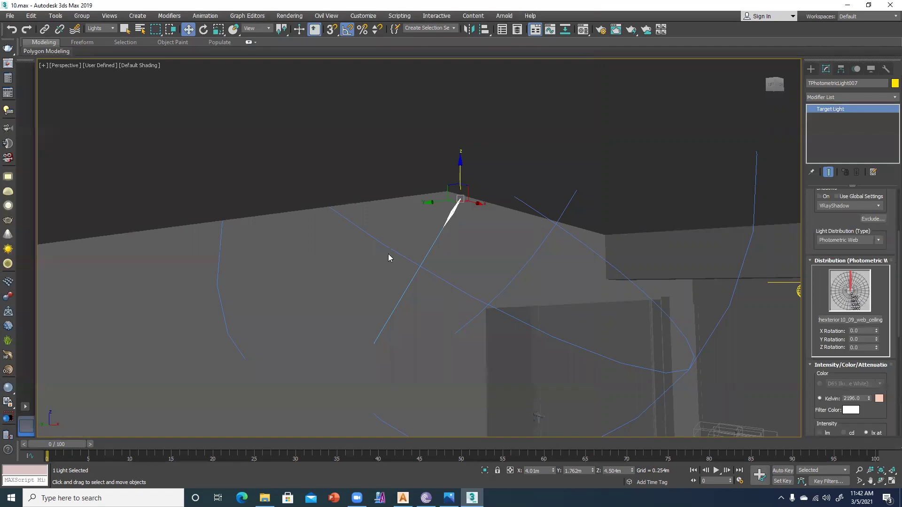
Turn on shadows for the copied photometric light
left_click_drag(816, 400, 807, 449)
left_click(821, 243)
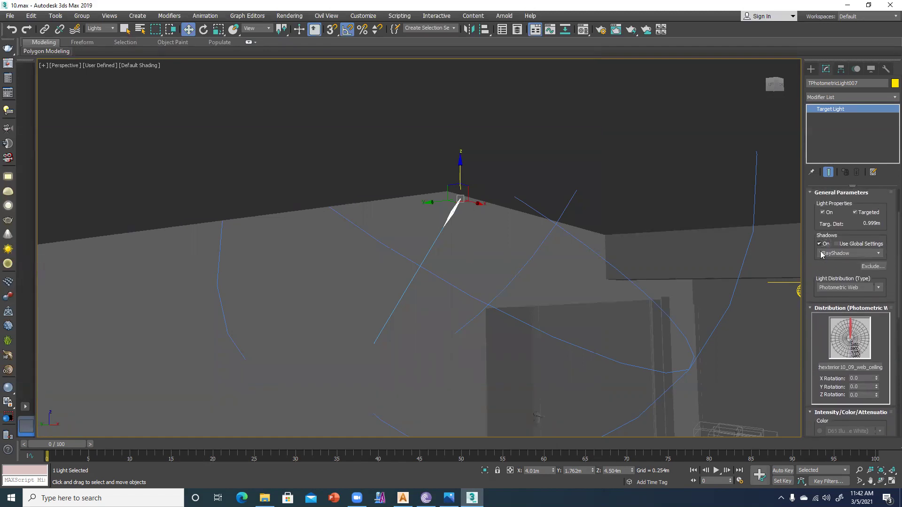
left_click_drag(812, 262, 811, 337)
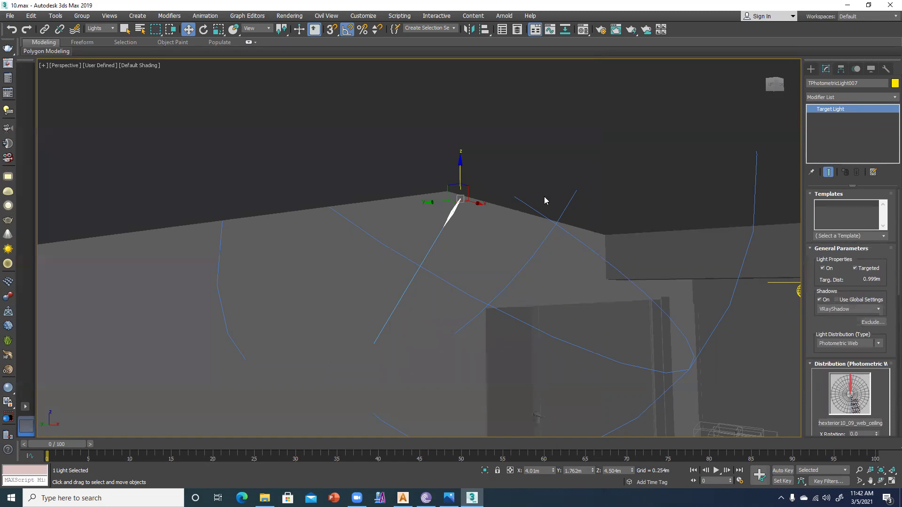
Restore the four-viewport layout, set the camera view's render area to Region, and shift the region slightly over the entrance lights
key("alt+w")
middle_click(648, 375)
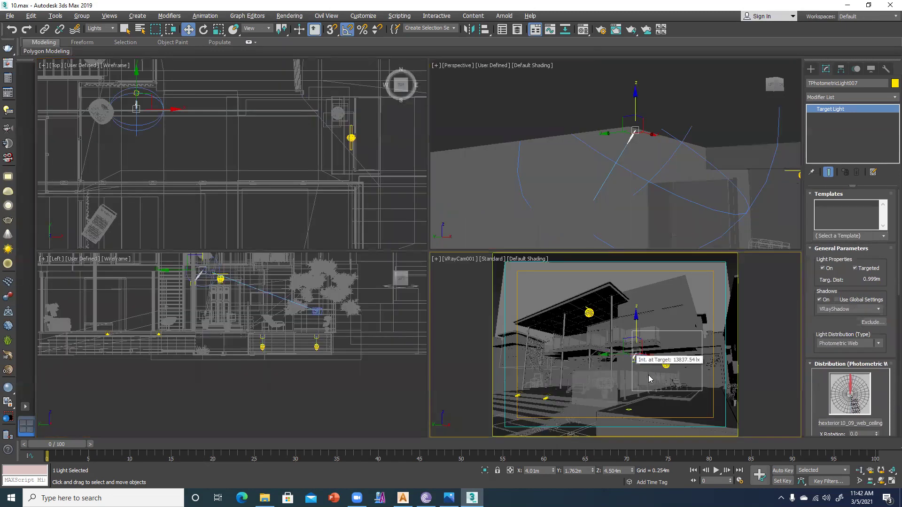
left_click(649, 378)
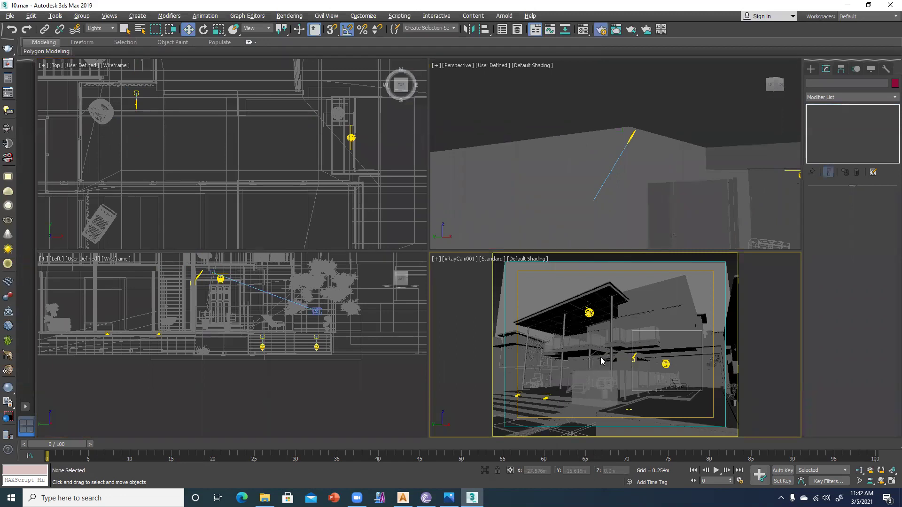
left_click(600, 30)
left_click(366, 244)
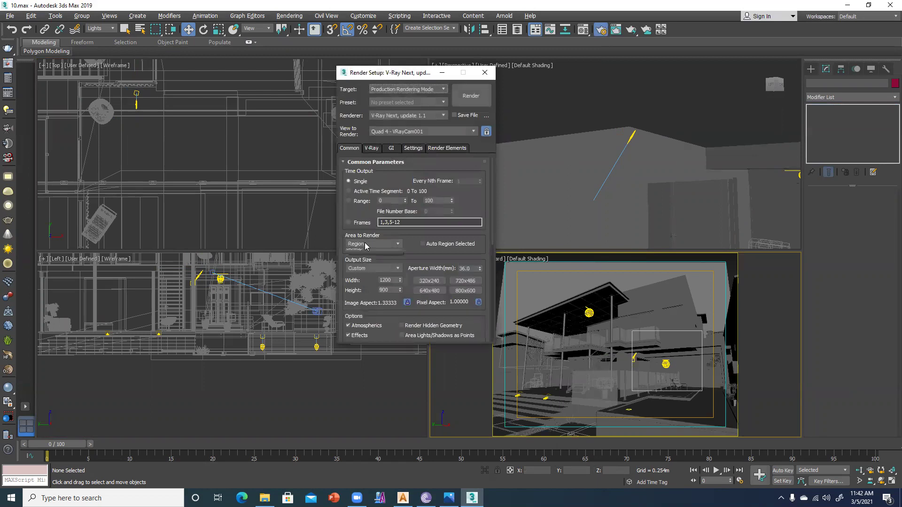
left_click(354, 254)
left_click(360, 244)
left_click(354, 265)
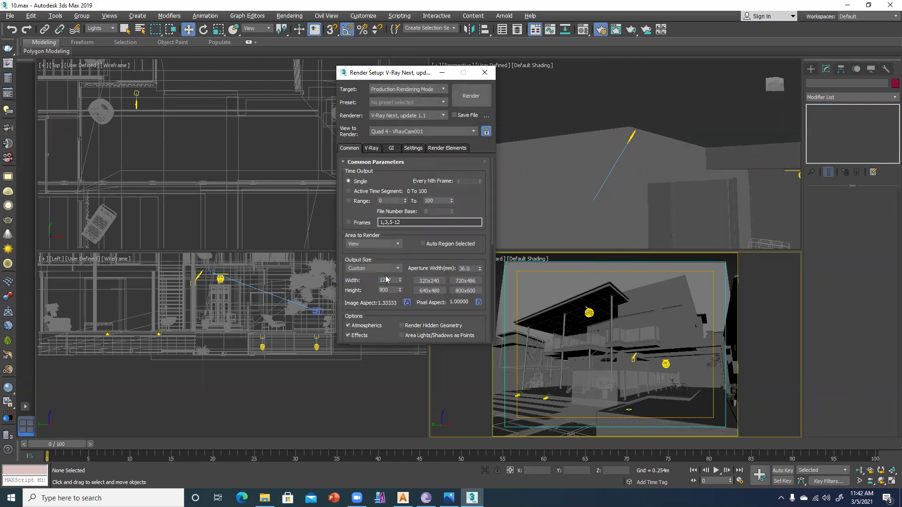
left_click_drag(652, 367, 639, 367)
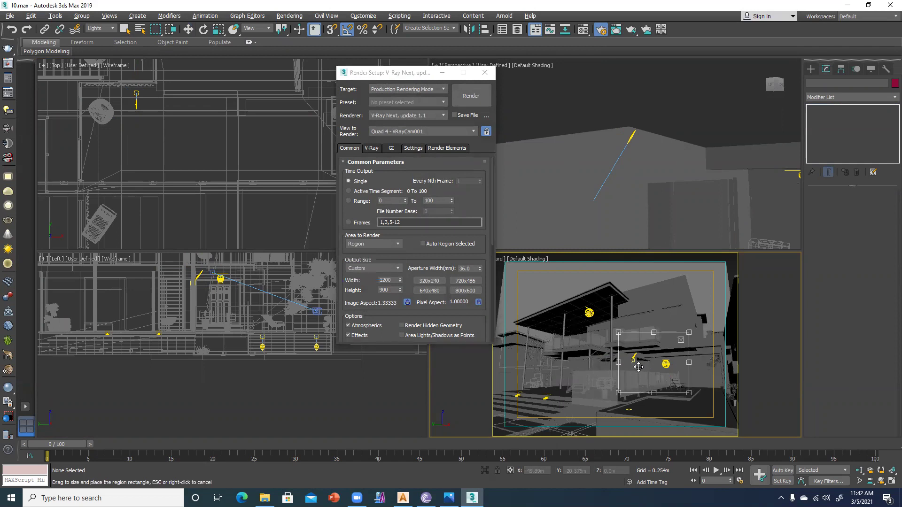
Test-render the entrance region, cancel the render, close the V-Ray messages, and move the render window off the camera view
key("shift+q")
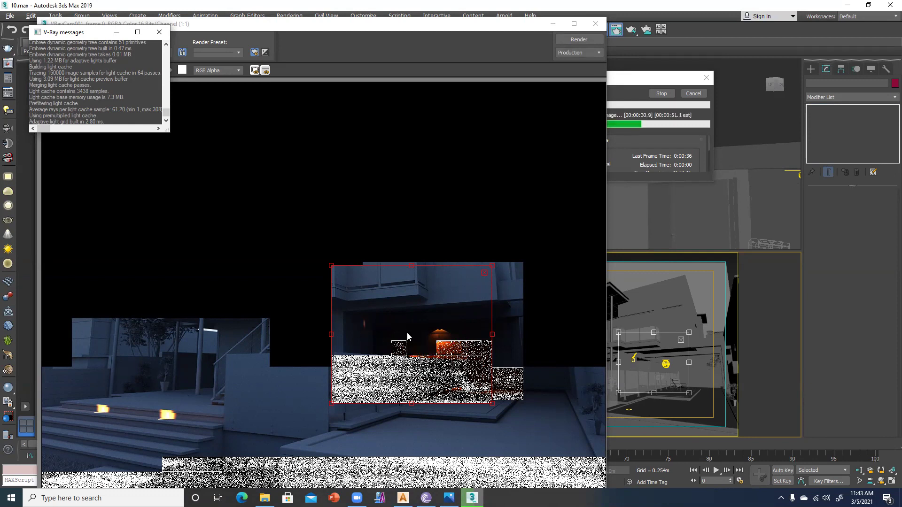
left_click(695, 97)
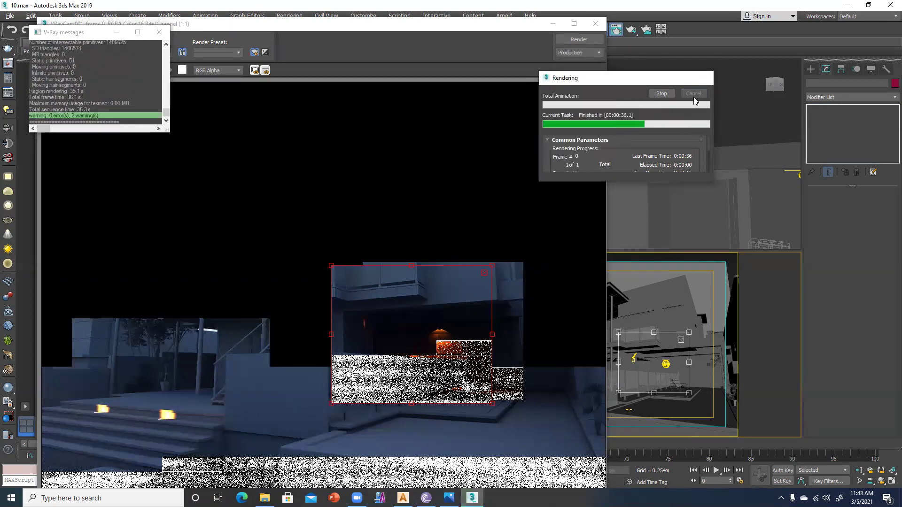
left_click(694, 95)
left_click(138, 32)
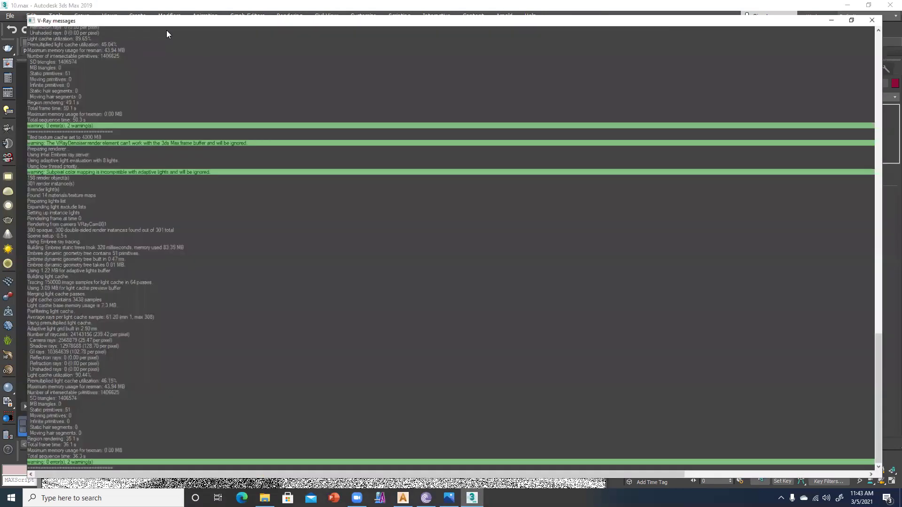
left_click(864, 6)
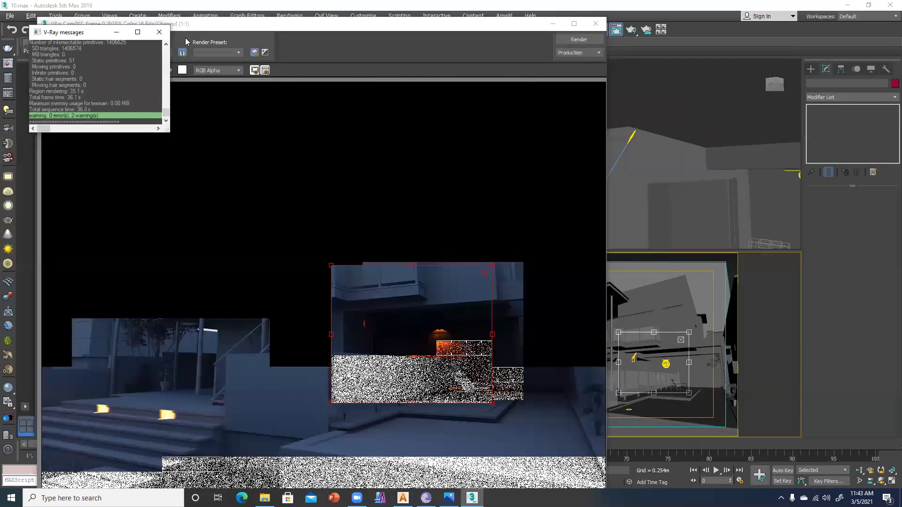
left_click(159, 30)
left_click_drag(536, 27, 321, 84)
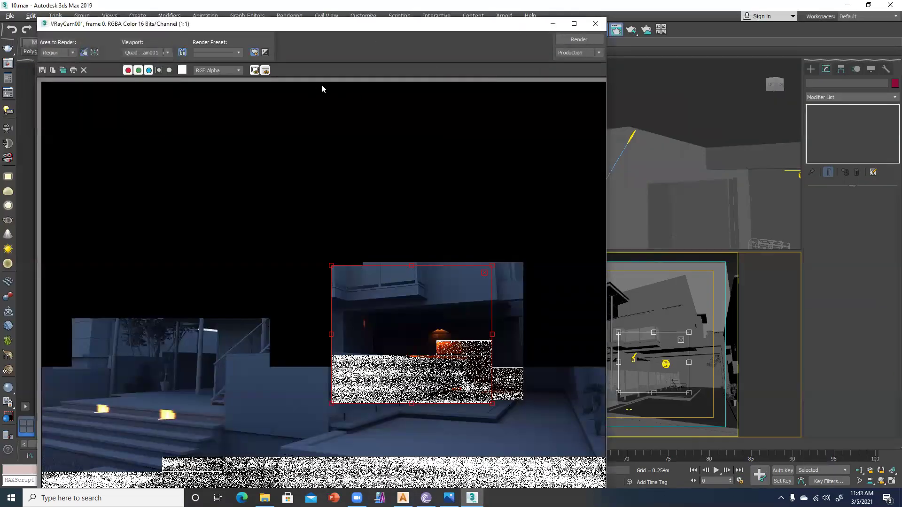
Select the copied light in the camera view and close the Render Setup and rendered frame windows
key("w")
left_click(635, 359)
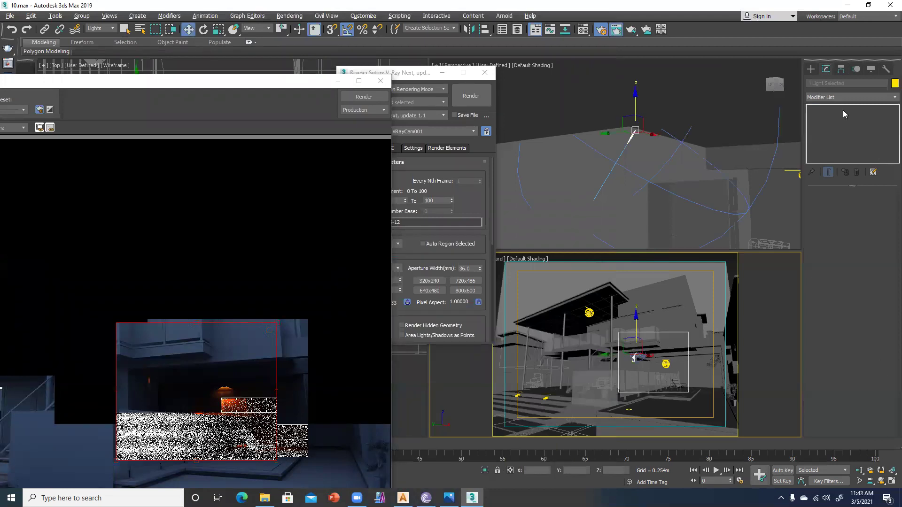
left_click(814, 71)
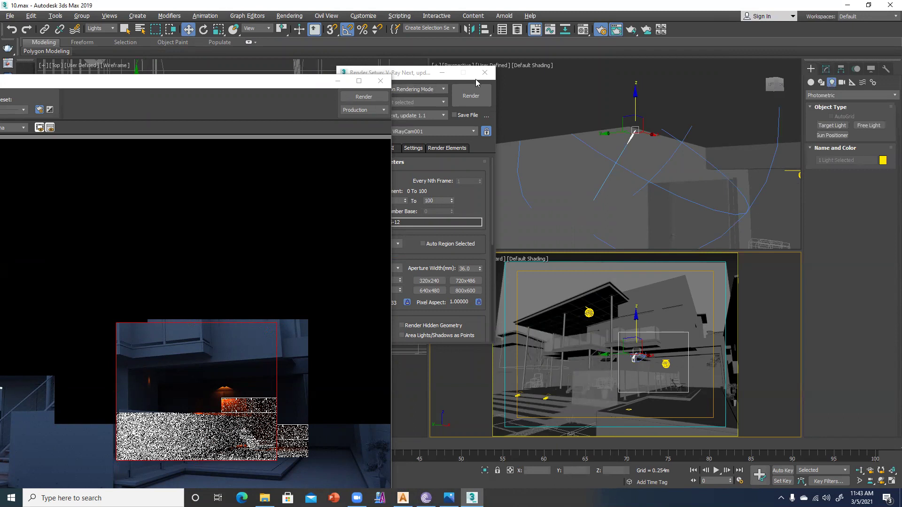
left_click(405, 72)
left_click(484, 72)
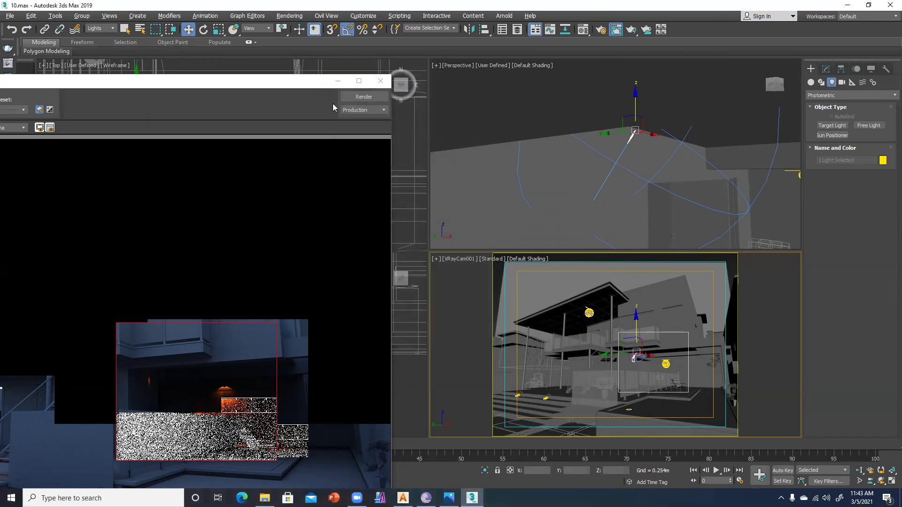
left_click(381, 81)
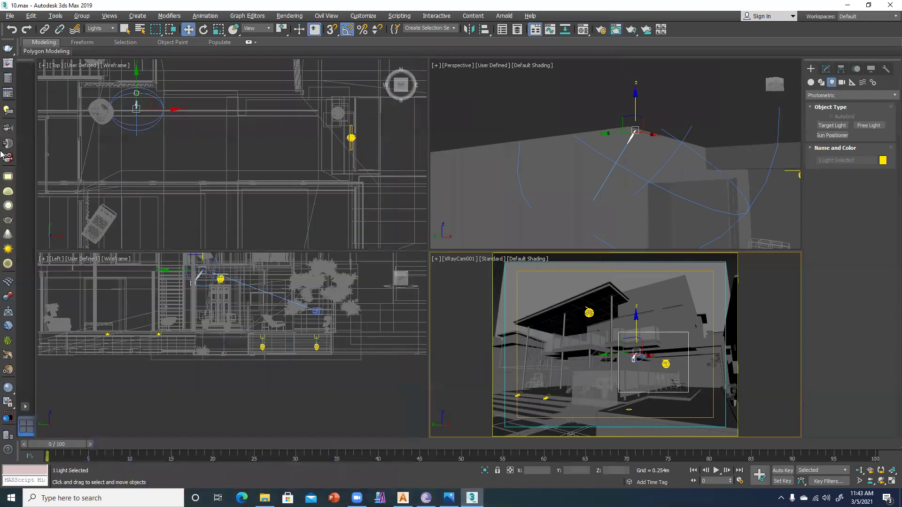
Run another test render of the entrance region, cancel it, and close the rendered frame window
left_click(8, 48)
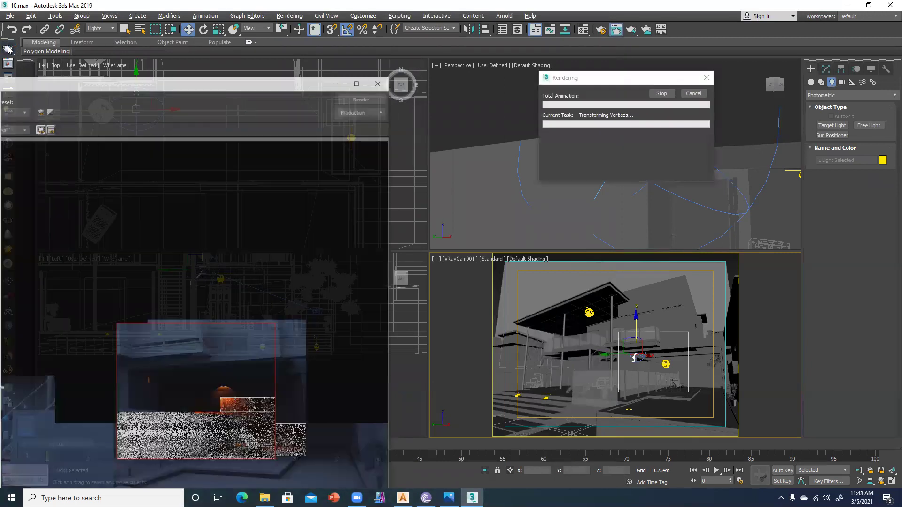
left_click(160, 32)
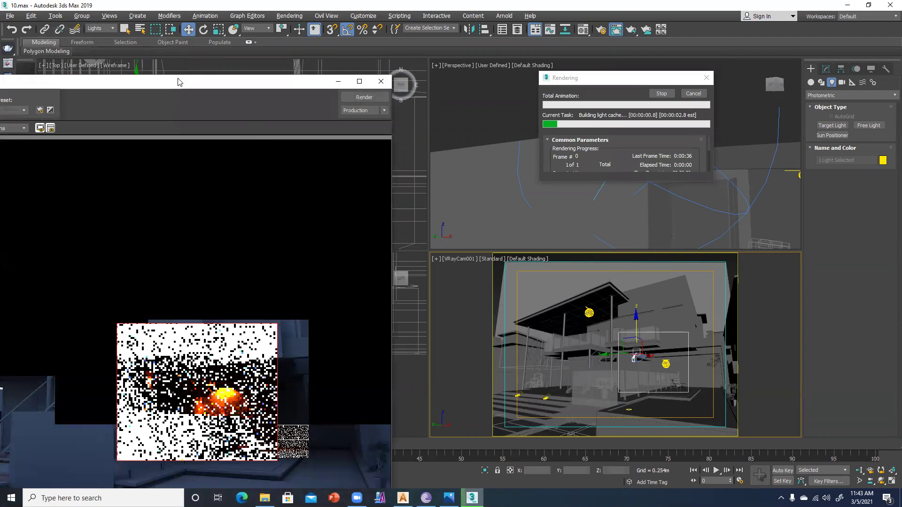
left_click_drag(183, 85, 467, 128)
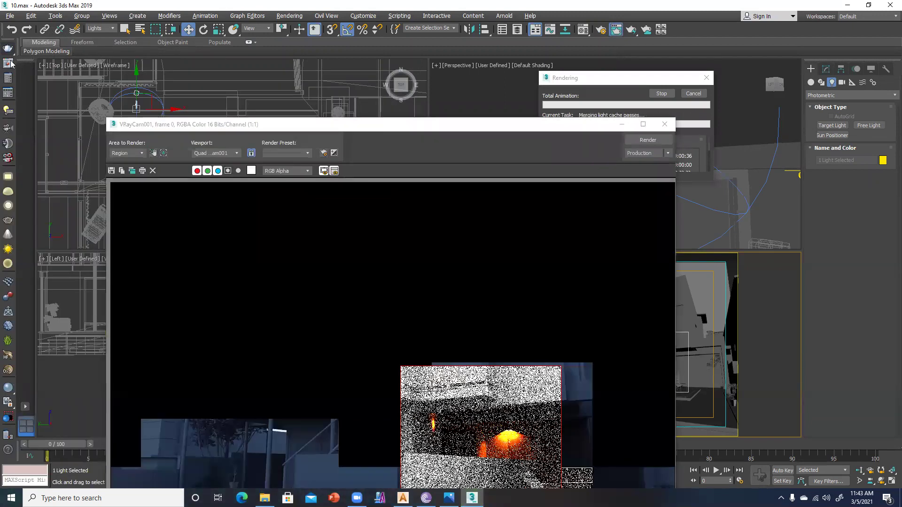
left_click(695, 90)
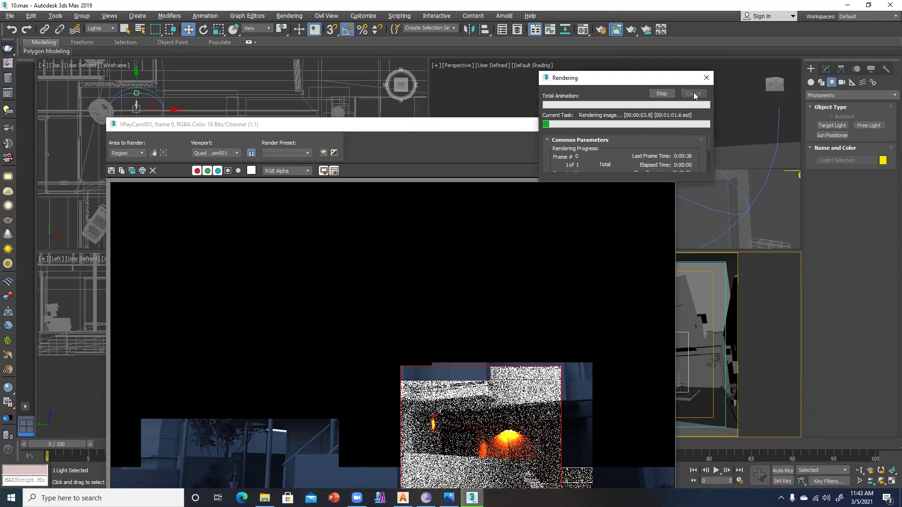
left_click(693, 93)
left_click(664, 124)
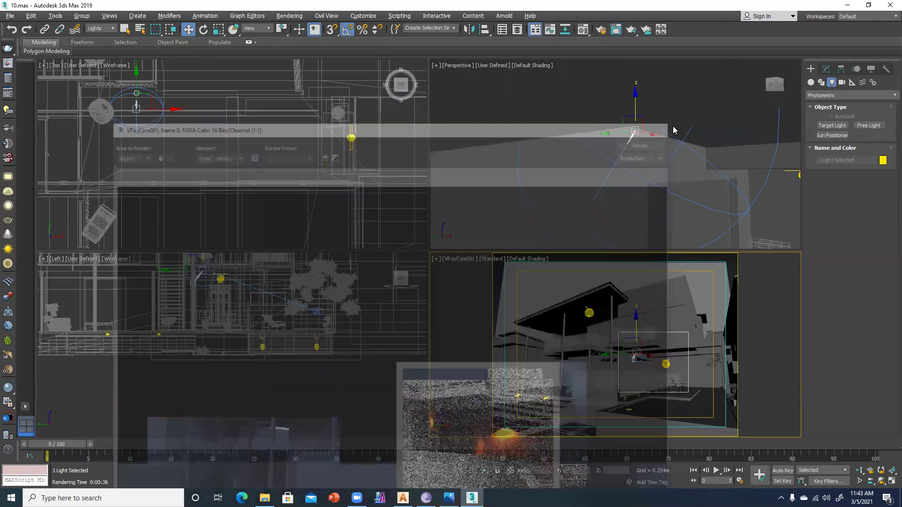
Save the scene and start an interactive render of the camera view in the V-Ray frame buffer
key("ctrl+s")
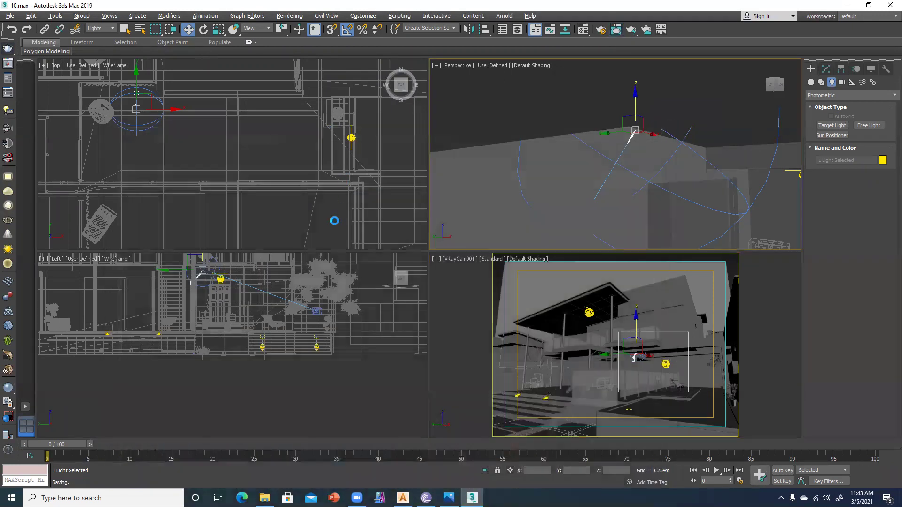
left_click(8, 69)
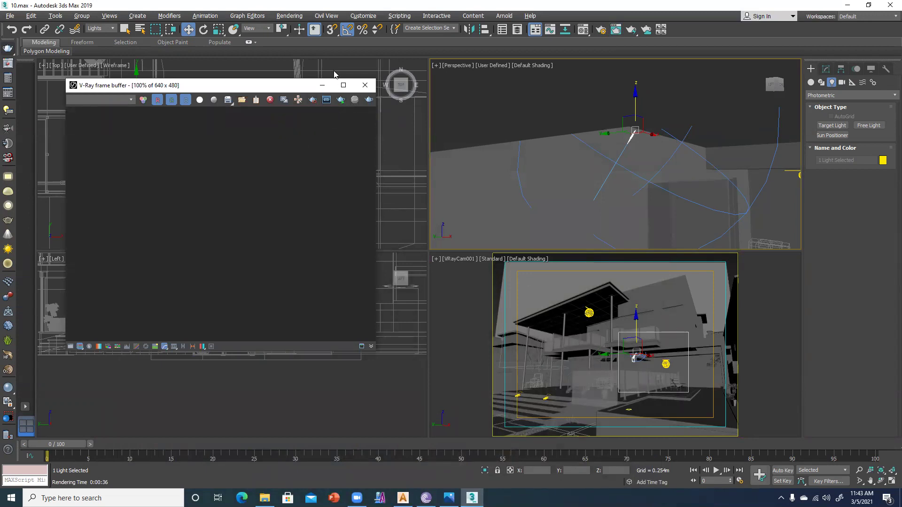
left_click(342, 100)
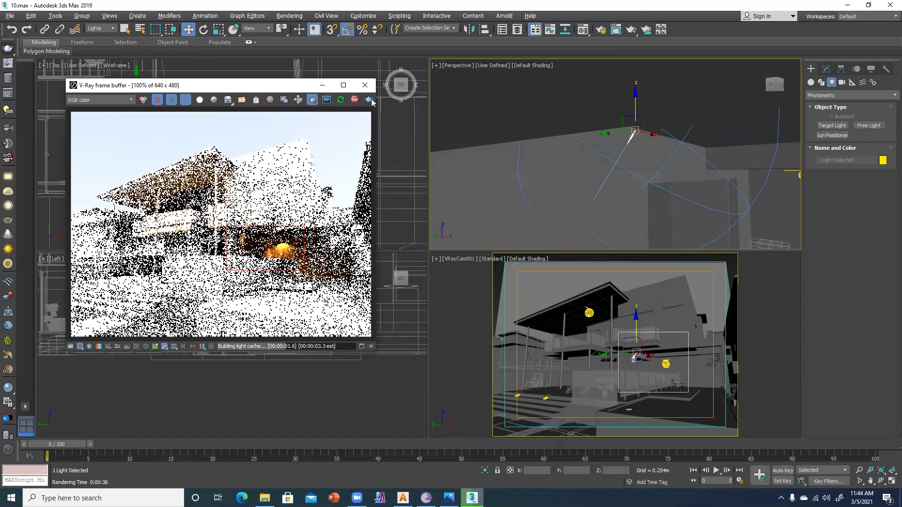
left_click(342, 99)
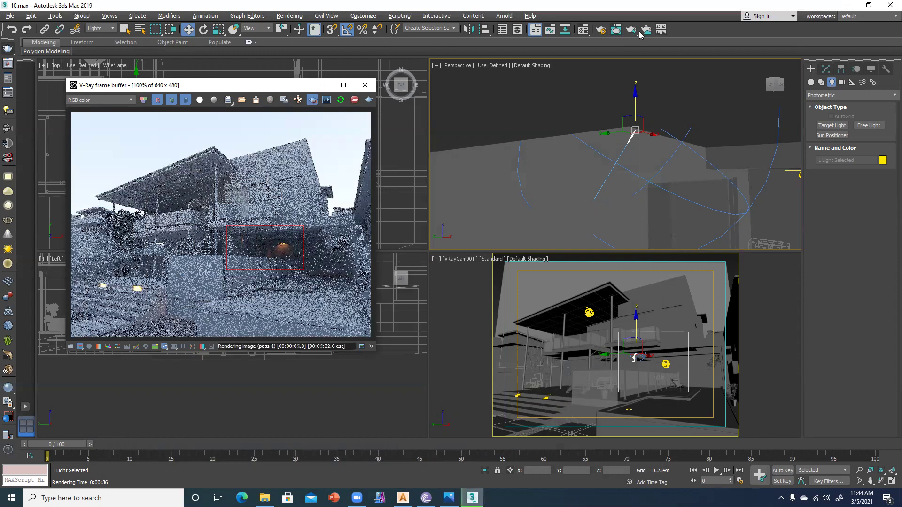
Turn off the region limit for the area to render in Render Setup and close the settings
left_click(598, 34)
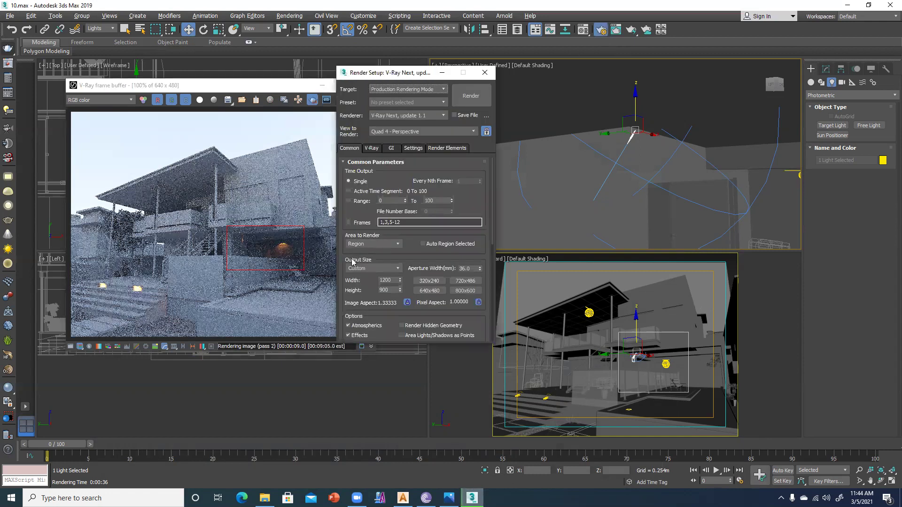
left_click(353, 246)
left_click(487, 69)
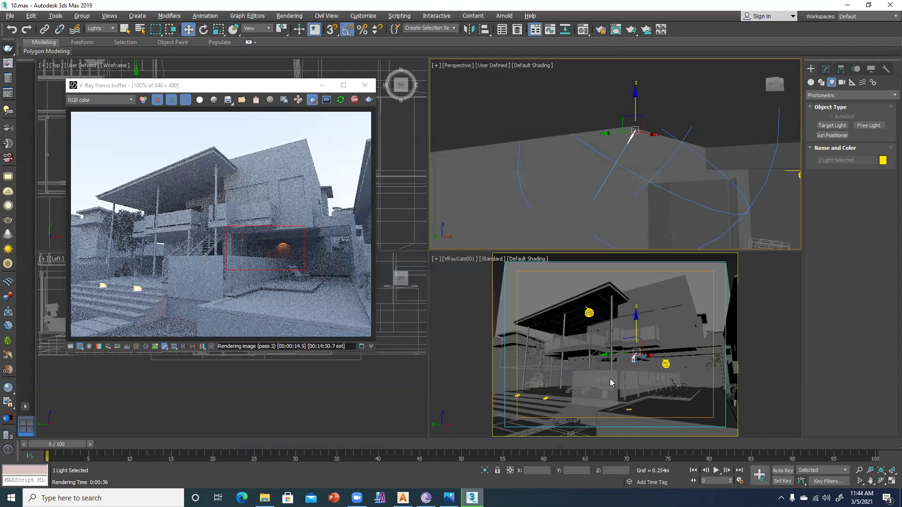
Set the copied target light's intensity to 25000 lx at a distance of 3.85 m
left_click(825, 69)
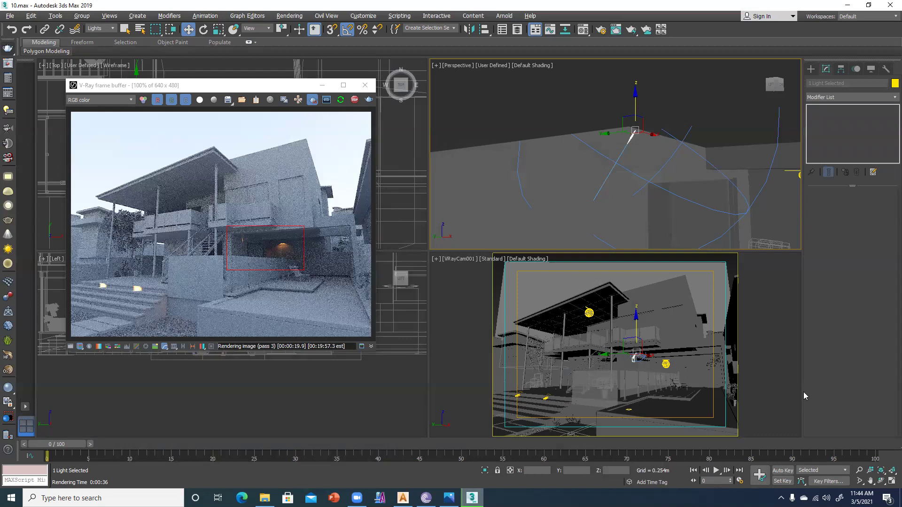
scroll(808, 303, "down", 3)
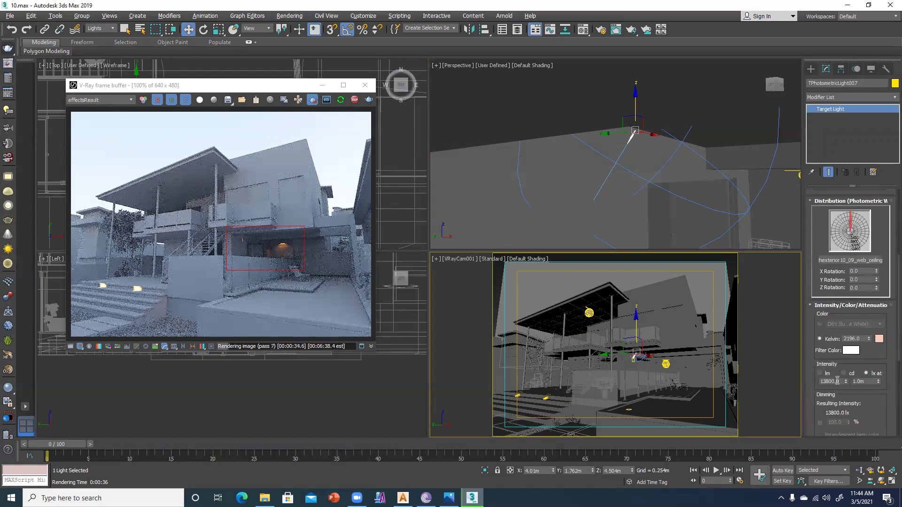
left_click_drag(817, 381, 809, 382)
type("25000")
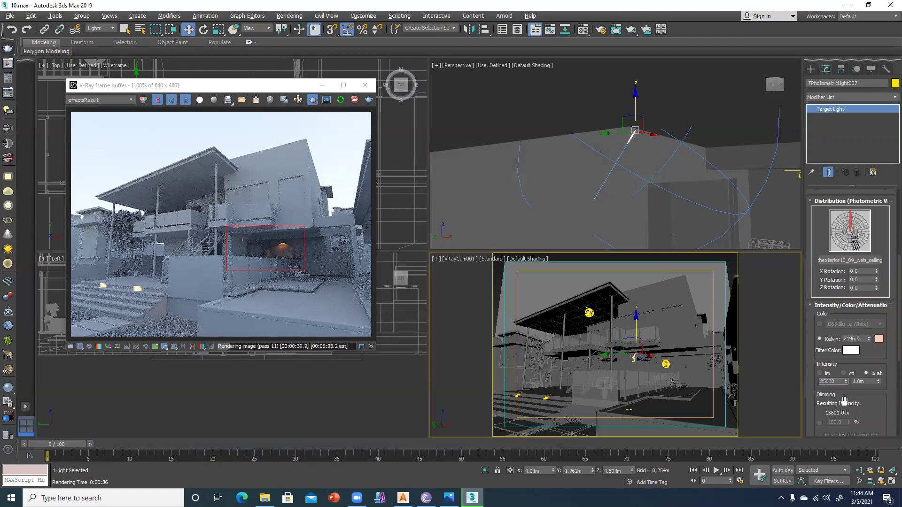
left_click_drag(868, 381, 849, 381)
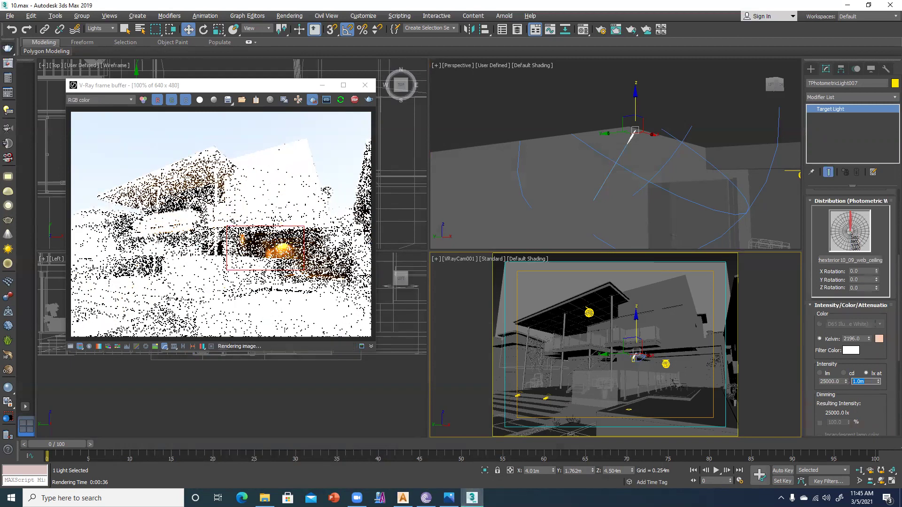
type("3.85")
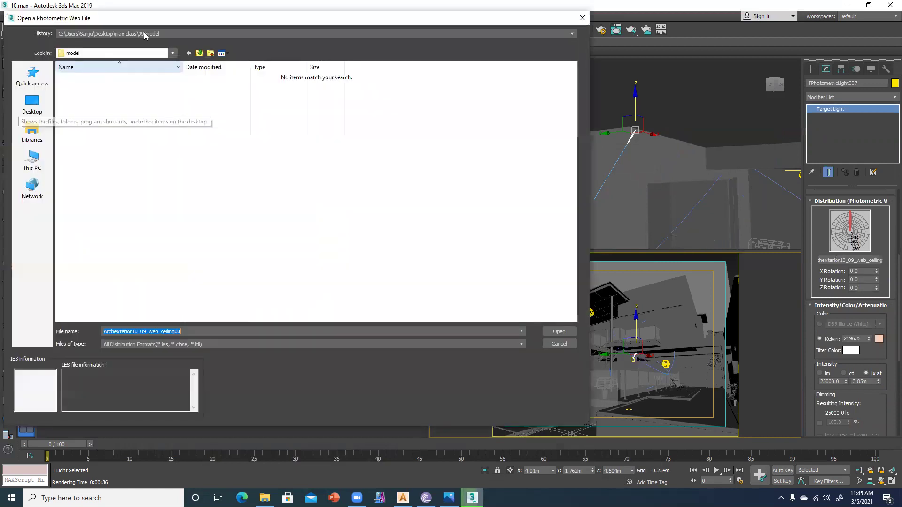
Show all file types in the model folder and load the photometric web file Archexterior10_09_web_cieling02 for the copied light
left_click(132, 34)
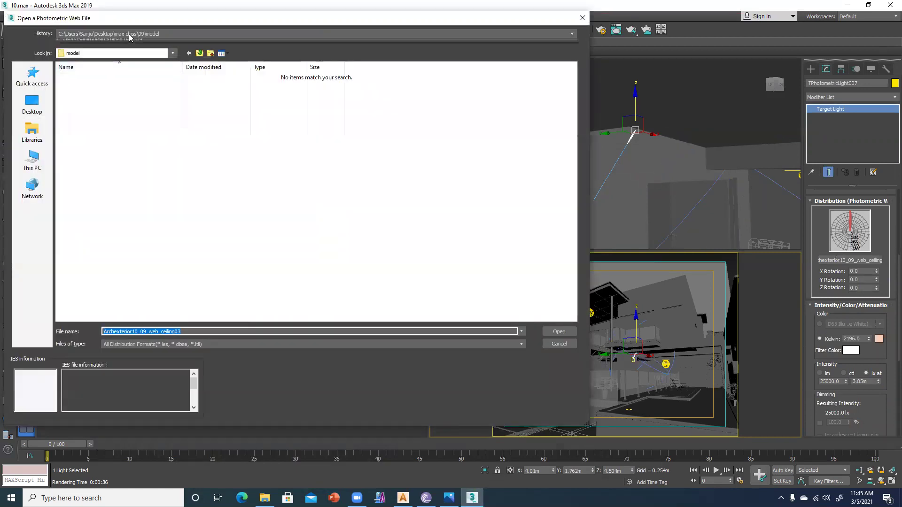
left_click(139, 43)
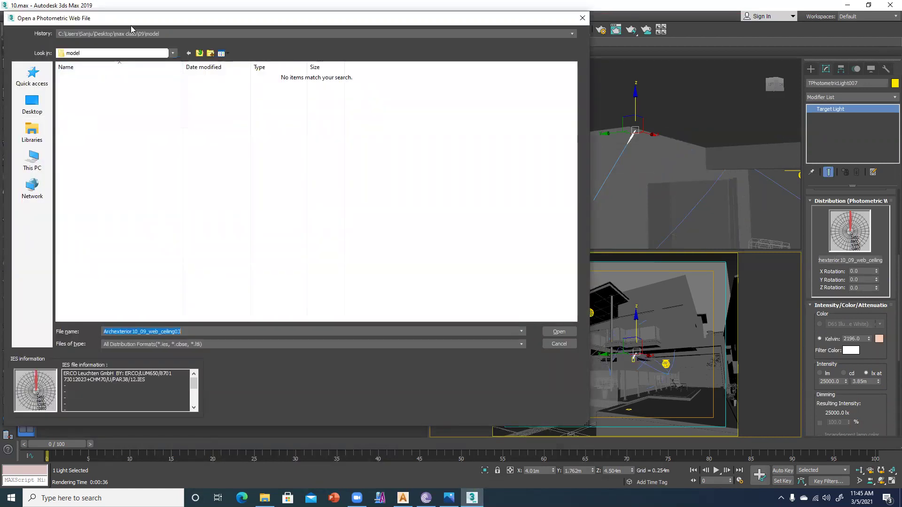
left_click(126, 34)
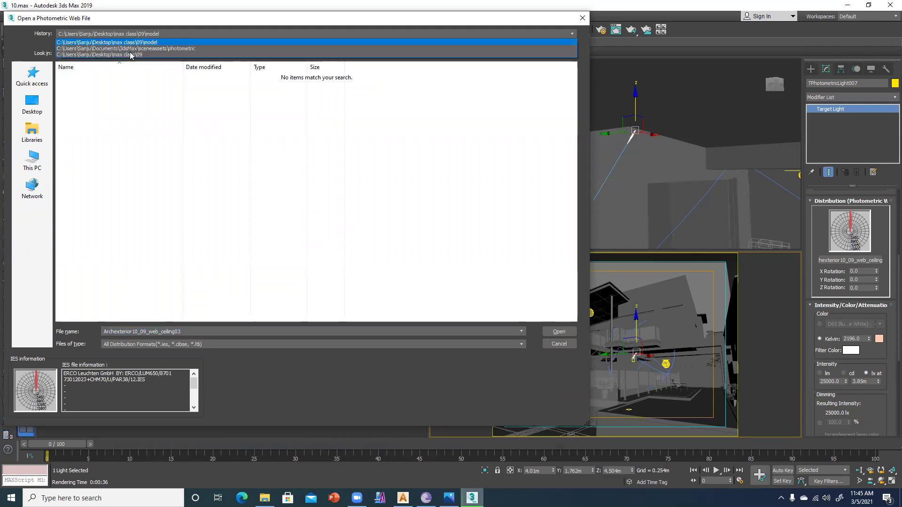
left_click(141, 343)
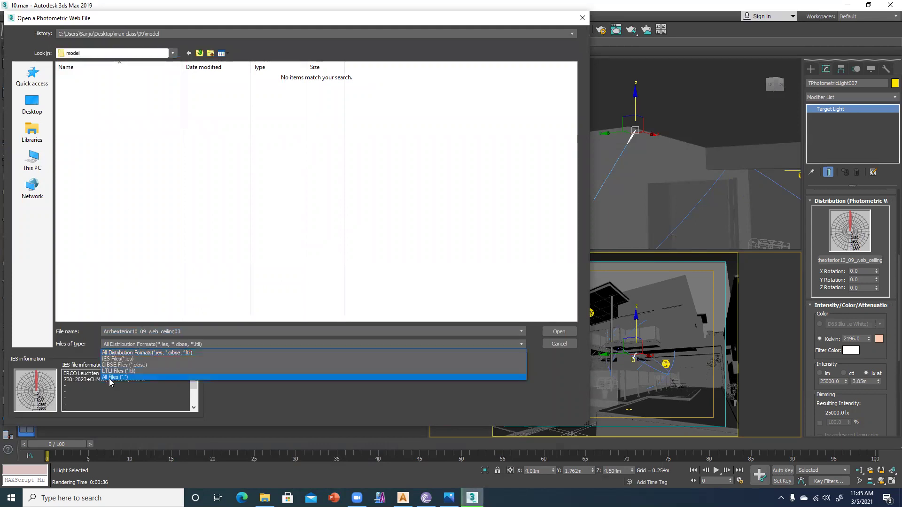
left_click(109, 383)
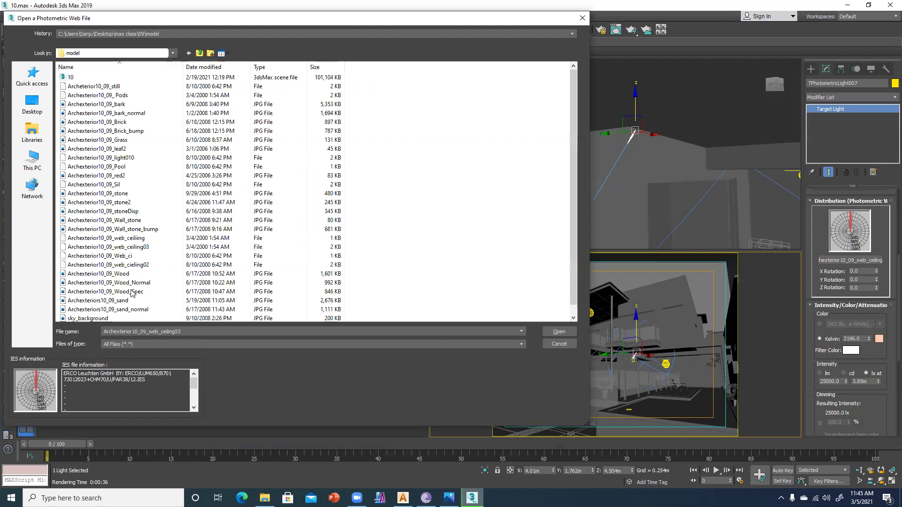
scroll(104, 295, "down", 1)
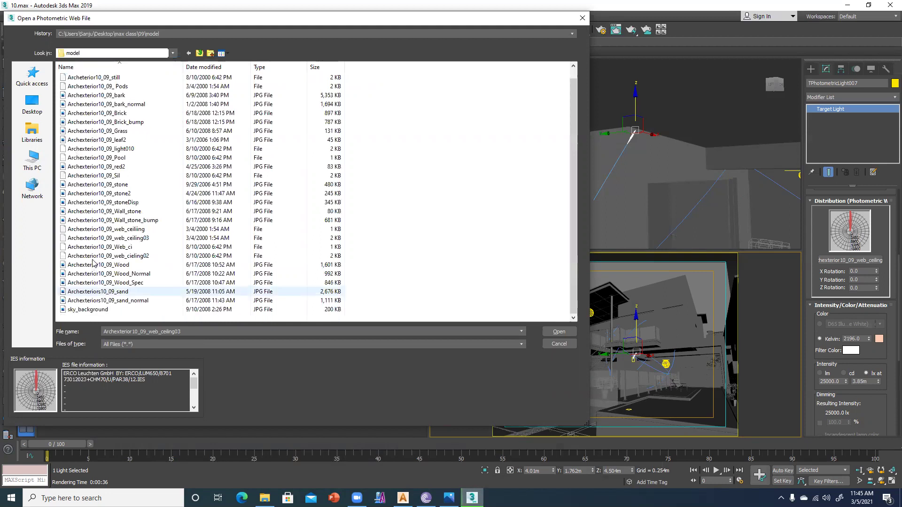
left_click(94, 256)
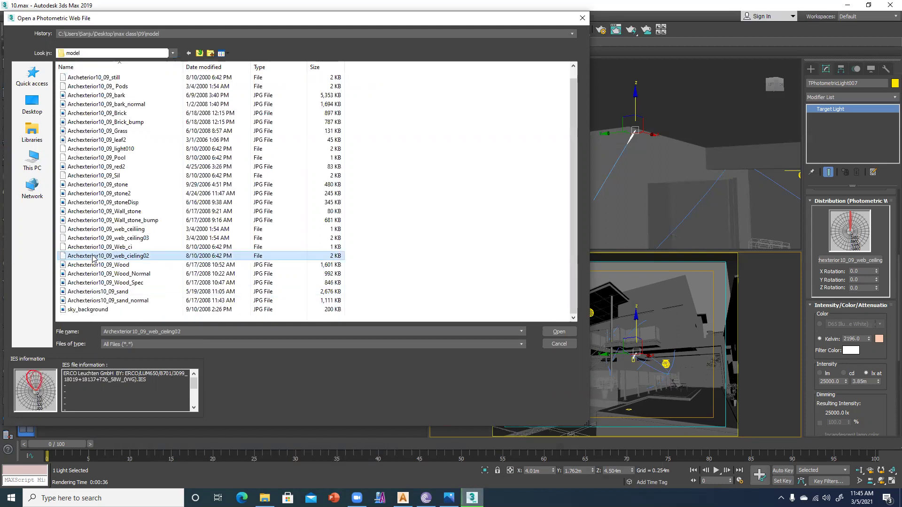
left_click(557, 334)
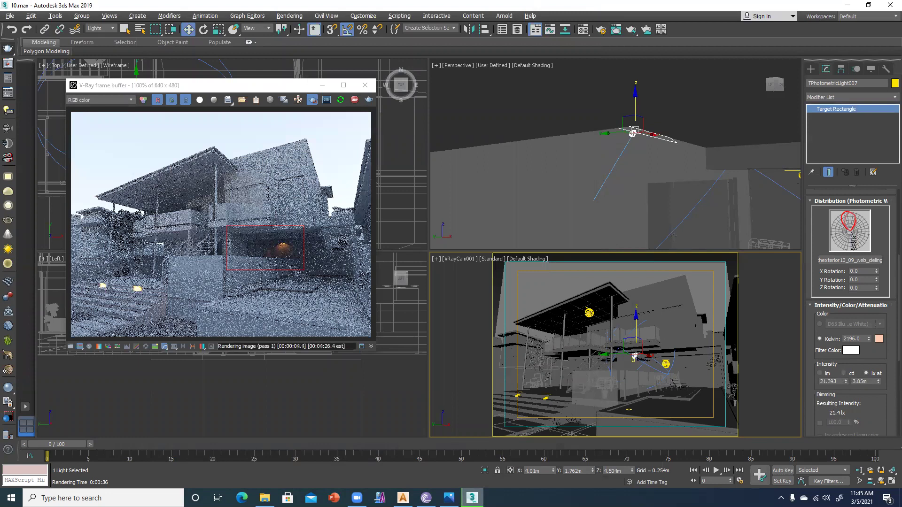
Set the copied light's intensity to 25000 lx at 5 m and move it along Y to about 1.03 m
type("25000")
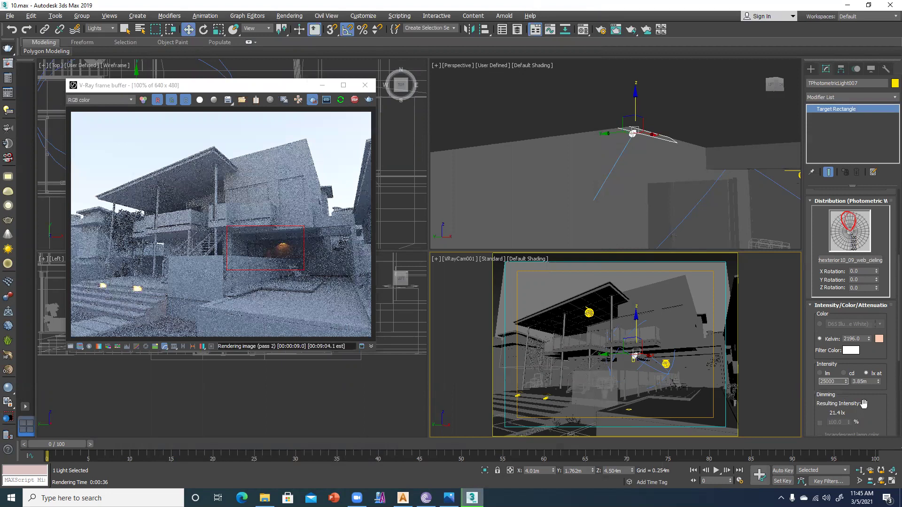
key("Tab")
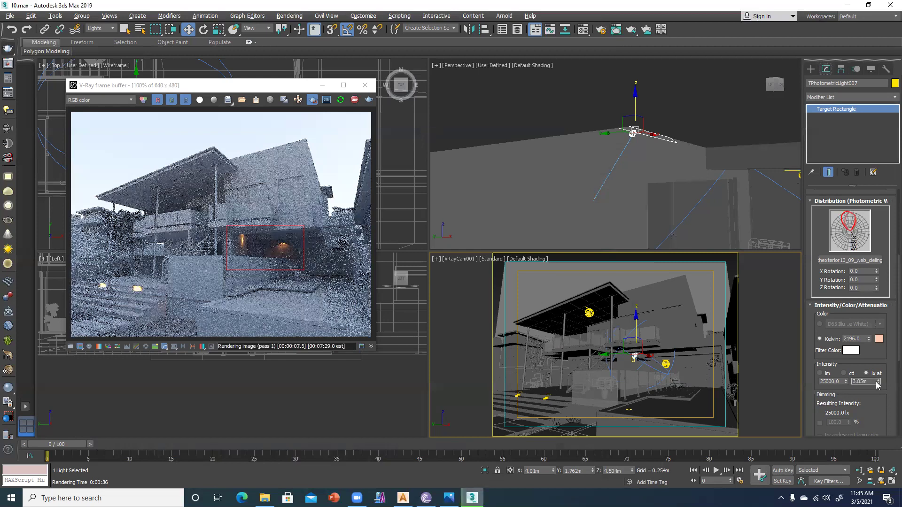
left_click_drag(868, 381, 842, 380)
type("5.")
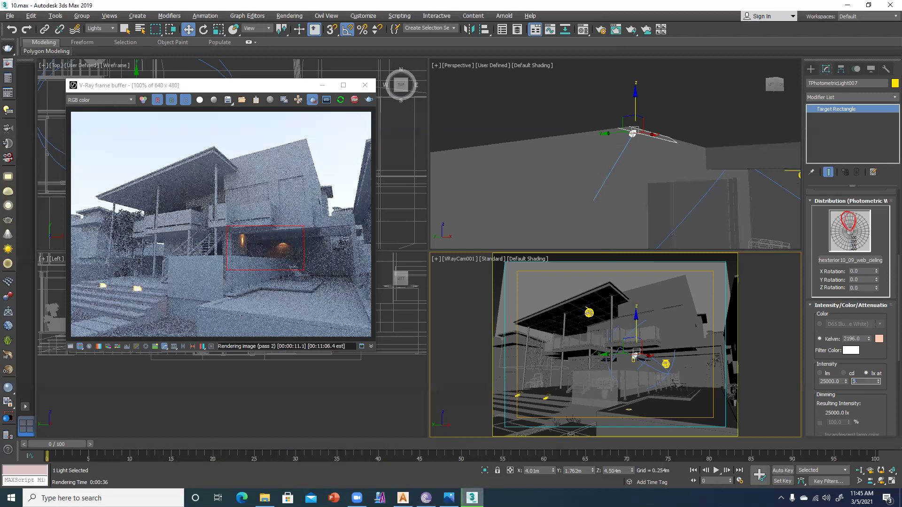
key("Return")
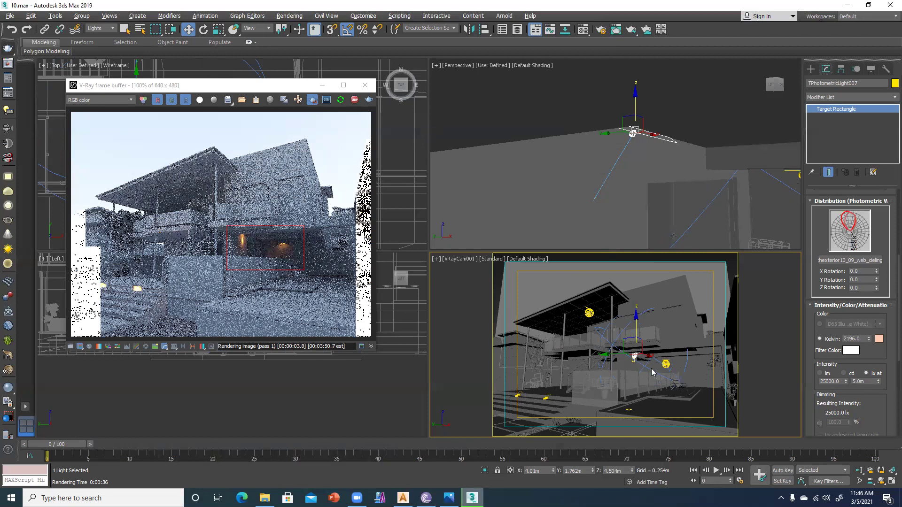
left_click_drag(609, 356, 612, 360)
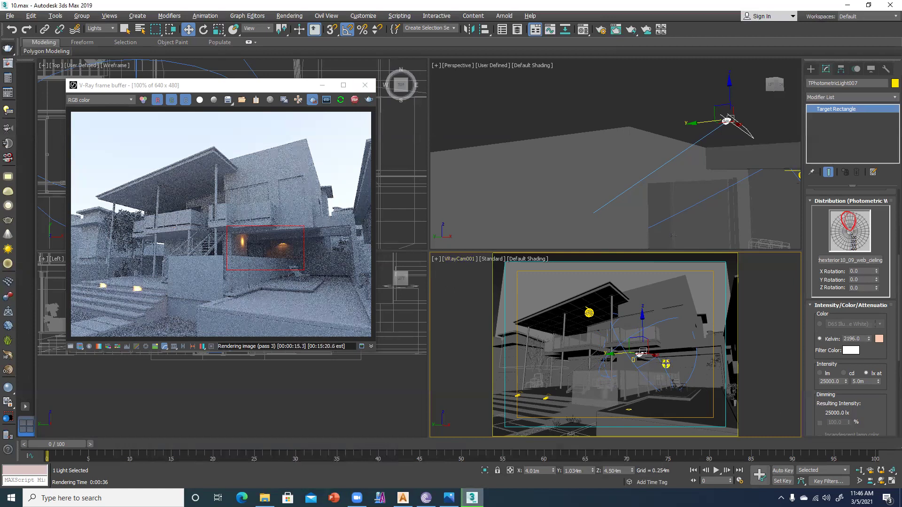
Select the neighbouring entrance light in the camera view, set its intensity to 28000 lx at 2.5 m, and close the frame buffer
left_click(666, 363)
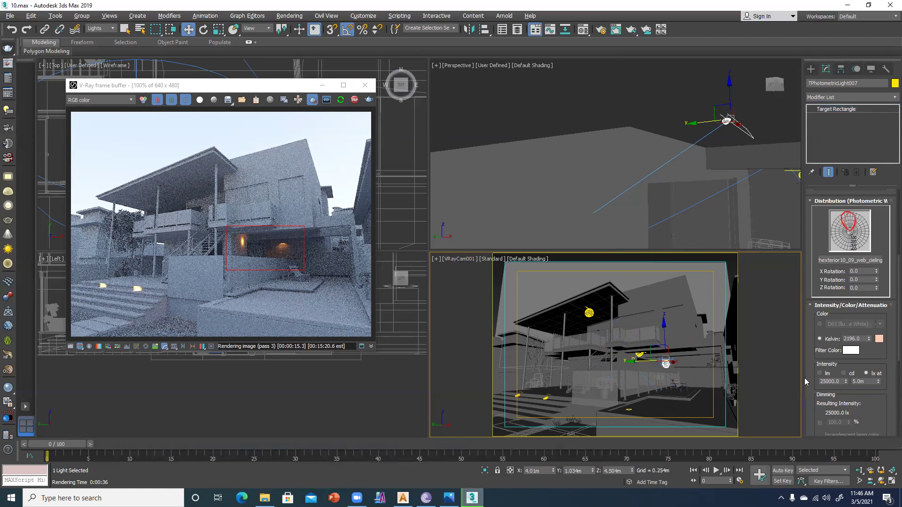
left_click(665, 362)
double_click(830, 381)
type("280")
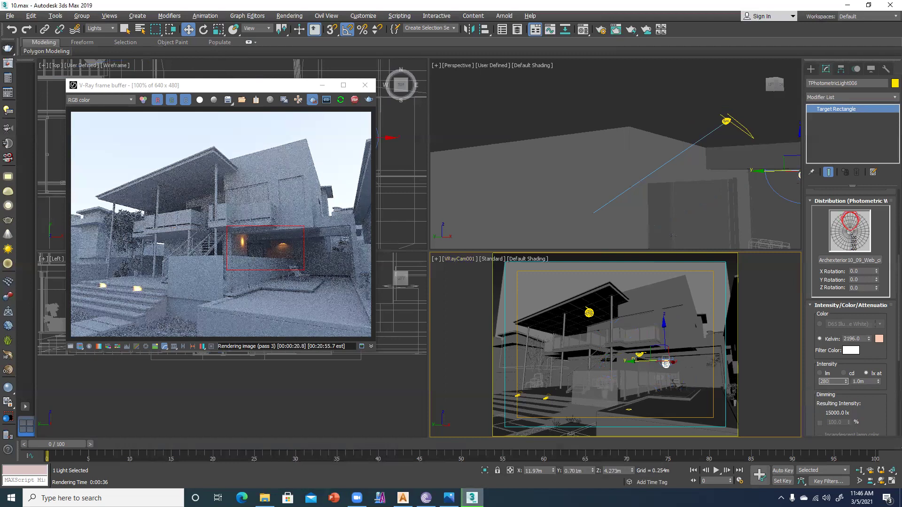
type("00")
key("Tab")
type("25")
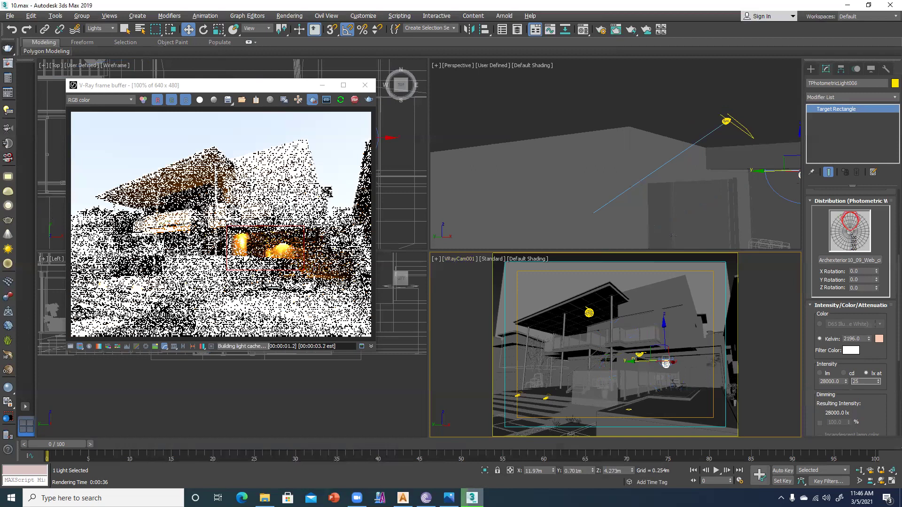
key("BackSpace")
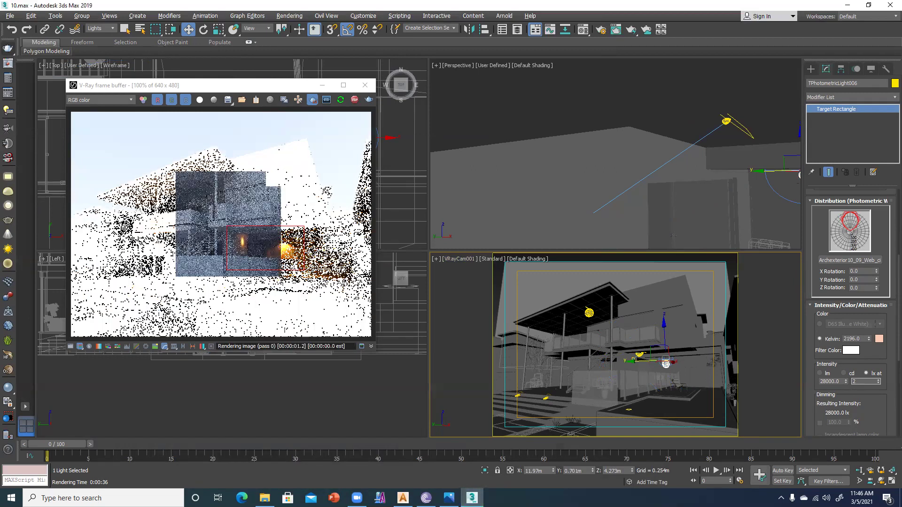
type(".5m")
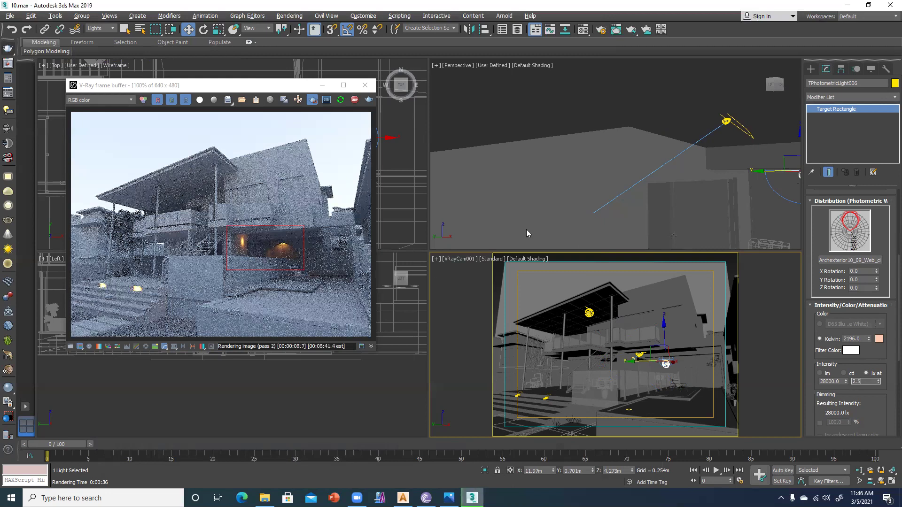
left_click(365, 87)
In the top view, instance the light under the upper roof along X onto two fixtures in the adjacent room, at about 6.09 m and 8.82 m
left_click(589, 313)
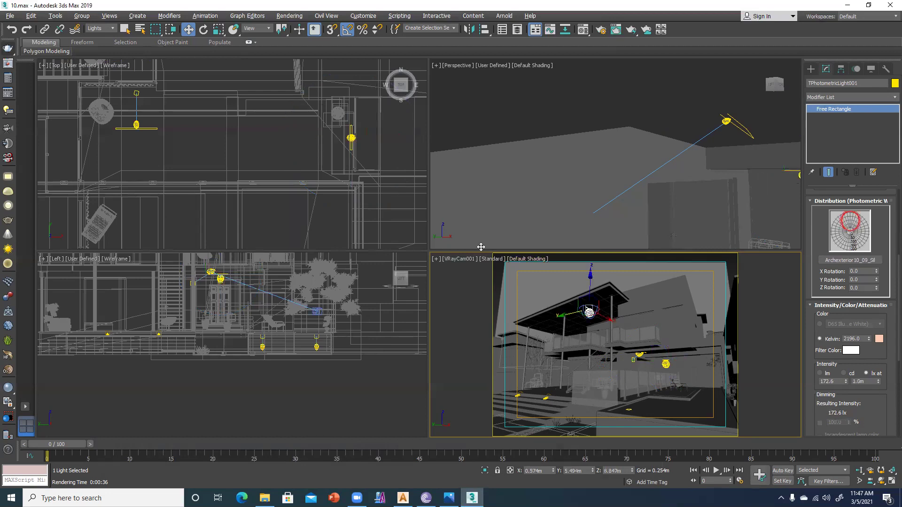
key("alt+w")
key("alt+w")
middle_click(330, 252)
key("alt+w")
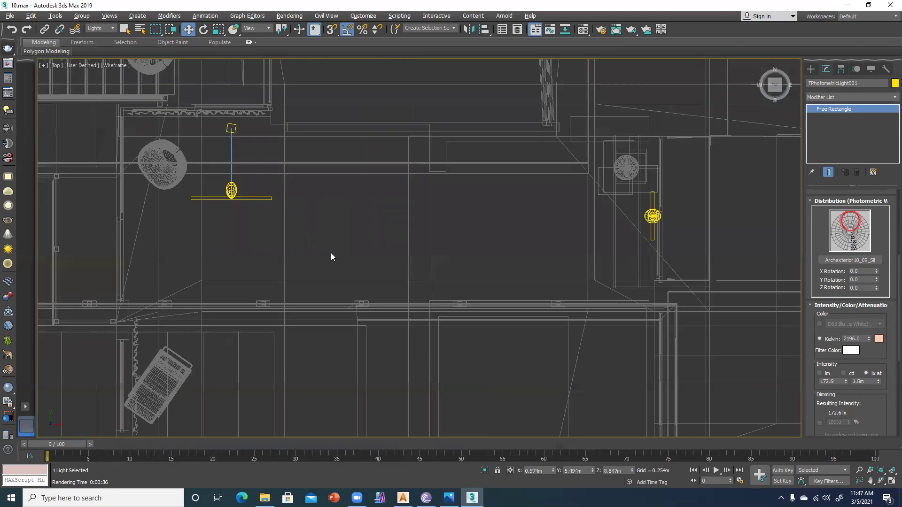
key("z")
scroll(345, 262, "down", 5)
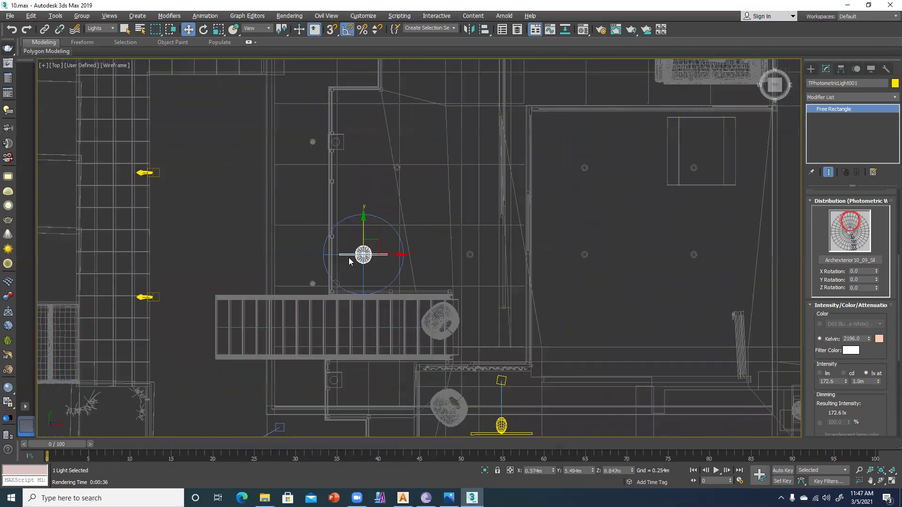
left_click_drag(399, 254, 623, 257, "shift")
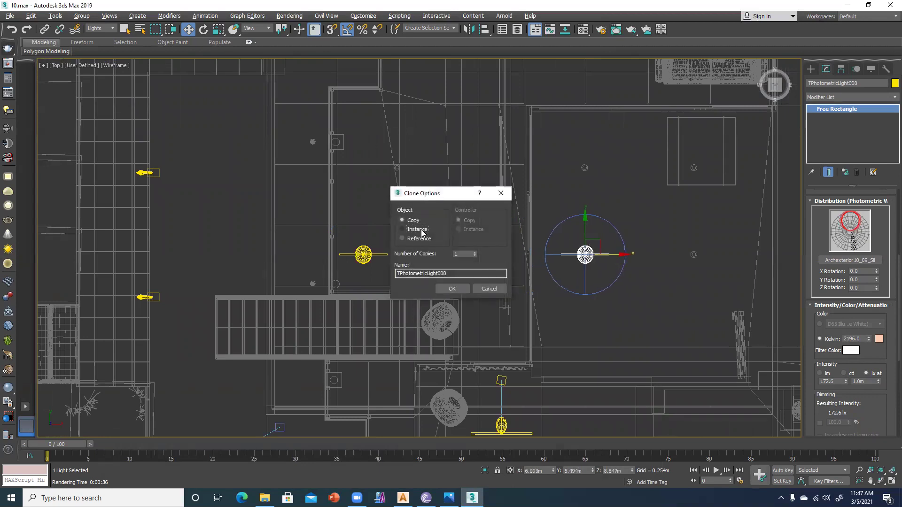
left_click(454, 289)
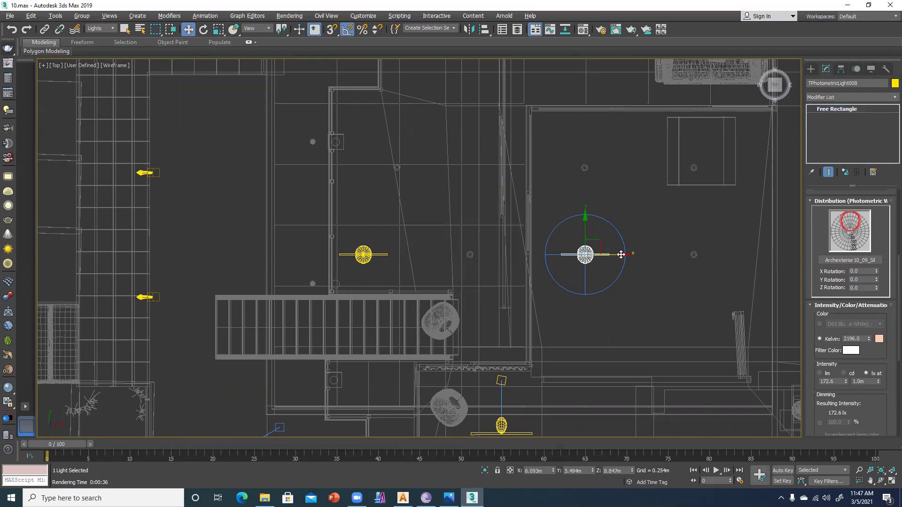
left_click_drag(621, 254, 735, 260, "shift")
left_click(462, 289)
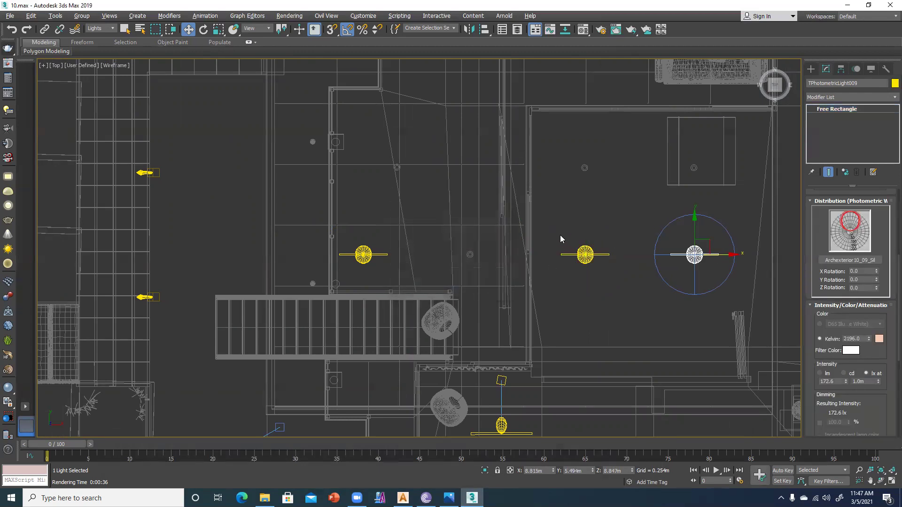
Select both lights in the room and instance them together along Y onto the other pair of ceiling fixtures
left_click(593, 254)
left_click(692, 254, "ctrl")
left_click_drag(640, 220, 643, 136, "shift")
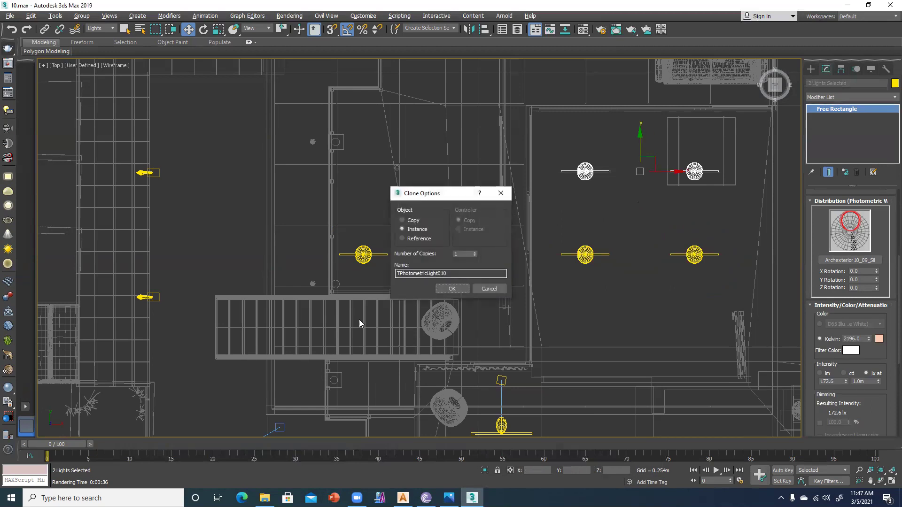
left_click(442, 289)
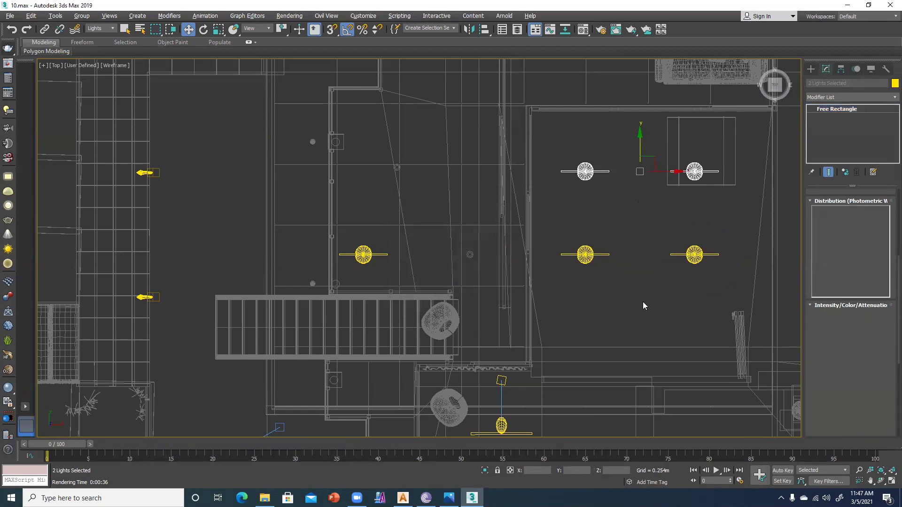
Instance the room light at X 6.093 m along Y into the space beyond the room, at about Y 0.44 m
scroll(643, 302, "down", 6)
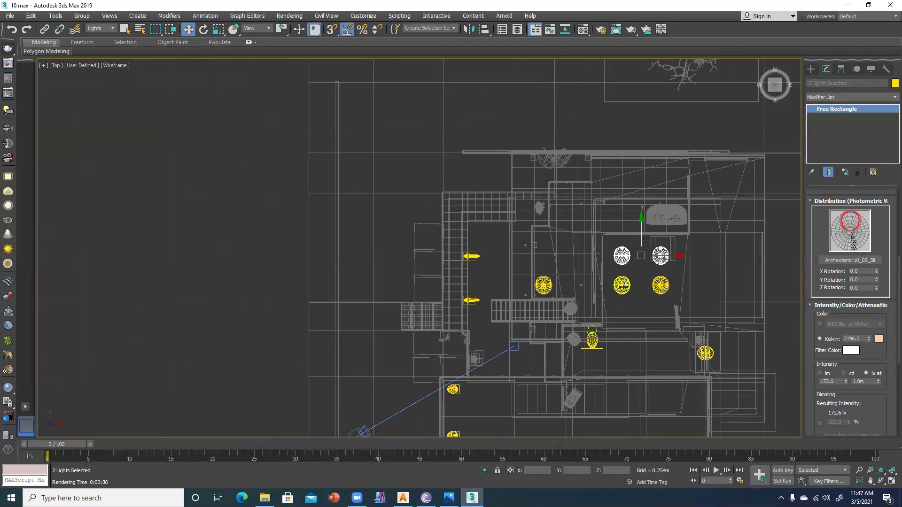
left_click(622, 285)
mouse_move(620, 243)
left_mouse_down("shift")
mouse_move(624, 340)
mouse_move(623, 316)
left_mouse_up("shift")
left_click(443, 288)
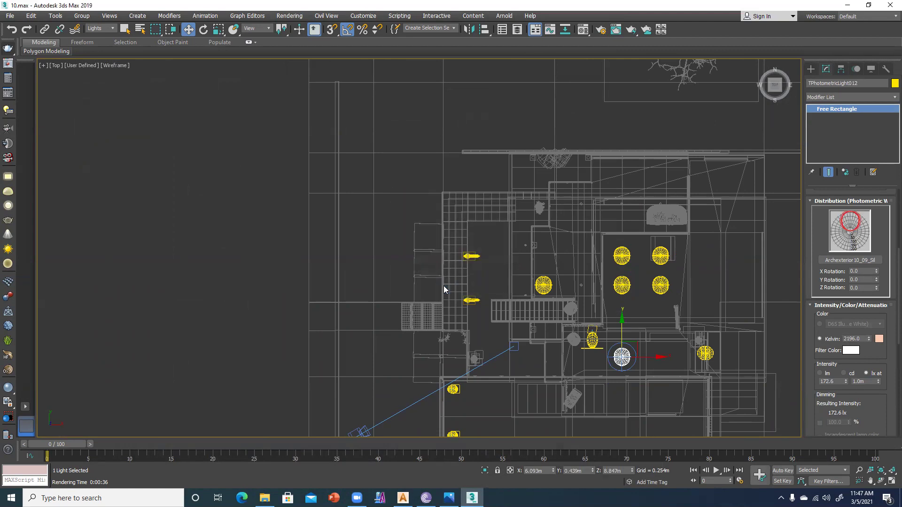
Slide the selected light along X to about 7.18 m in the top view and check its placement in the camera view
key("alt+w")
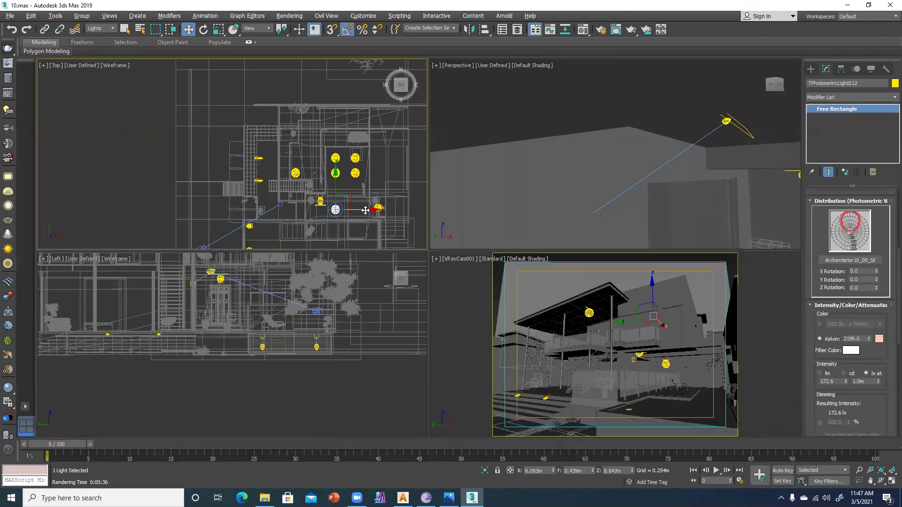
mouse_move(366, 211)
left_mouse_down()
mouse_move(390, 213)
mouse_move(374, 213)
left_mouse_up()
right_click(679, 345)
key("alt+w")
key("alt+w")
In the wireframe perspective view, shift the light along Y and raise it to a height of about Z 10.14 m
right_click(599, 197)
key("alt+w")
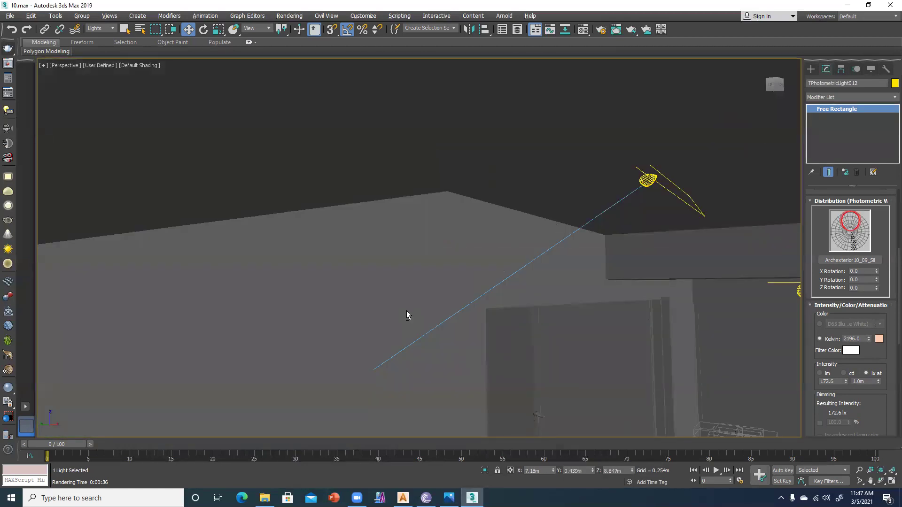
scroll(406, 310, "down", 5)
middle_click_drag(416, 295, 474, 235, "alt")
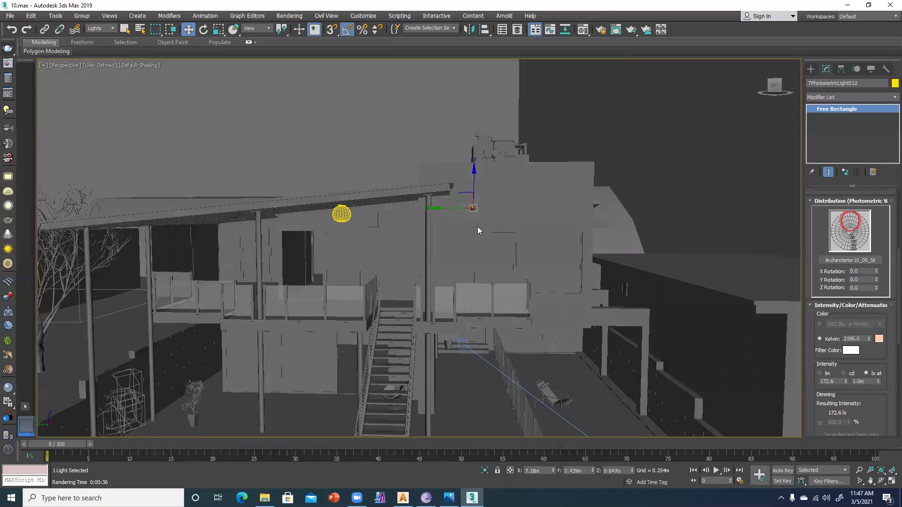
key("z")
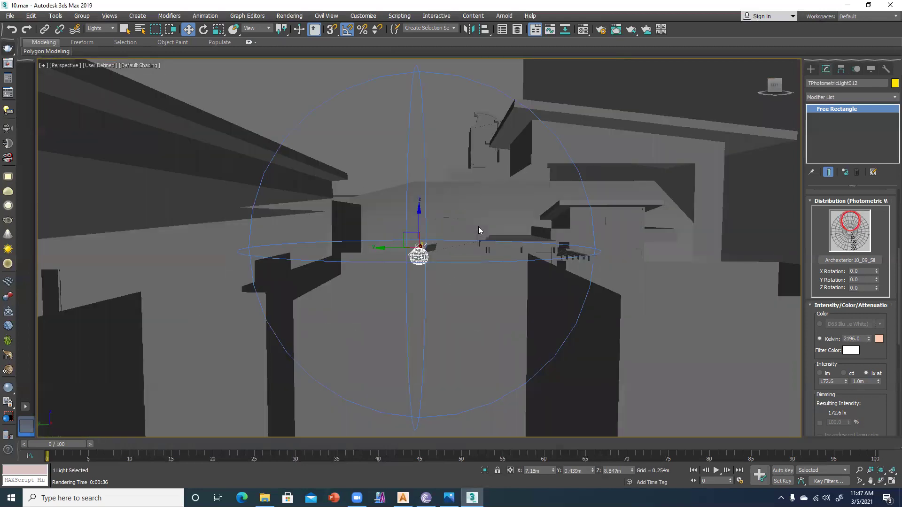
middle_click_drag(462, 265, 440, 242, "alt")
scroll(432, 268, "down", 5)
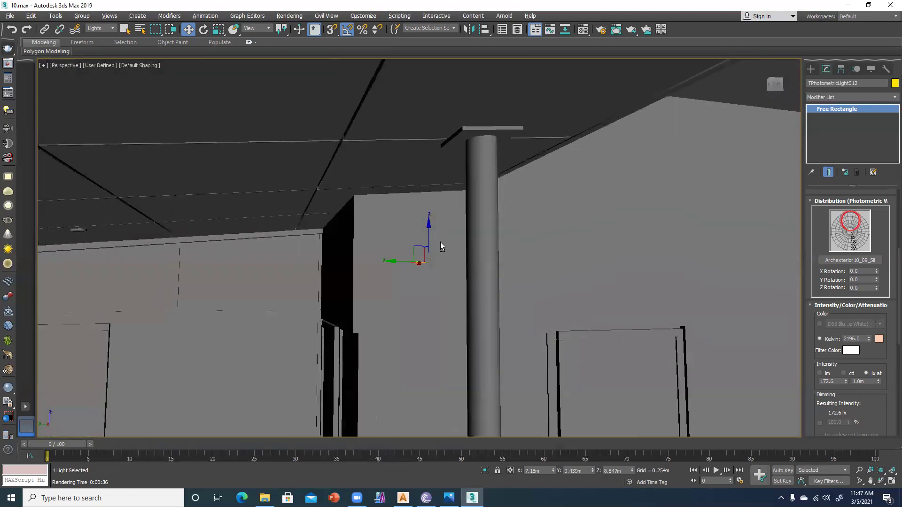
key("F3")
middle_click_drag(458, 269, 394, 243, "alt")
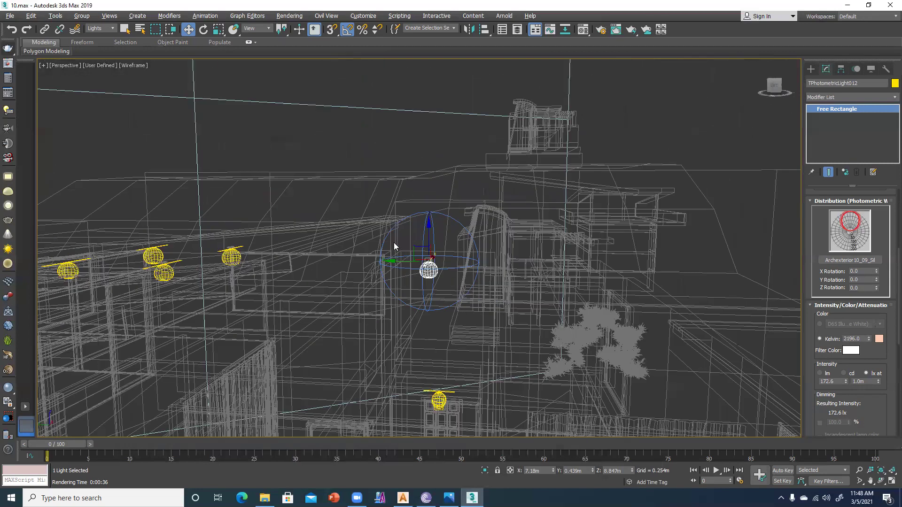
left_click_drag(418, 262, 499, 160)
Instance the raised light along Y and position the new instance at about Y -2.51 m, using the camera view
left_click_drag(465, 198, 646, 203, "shift")
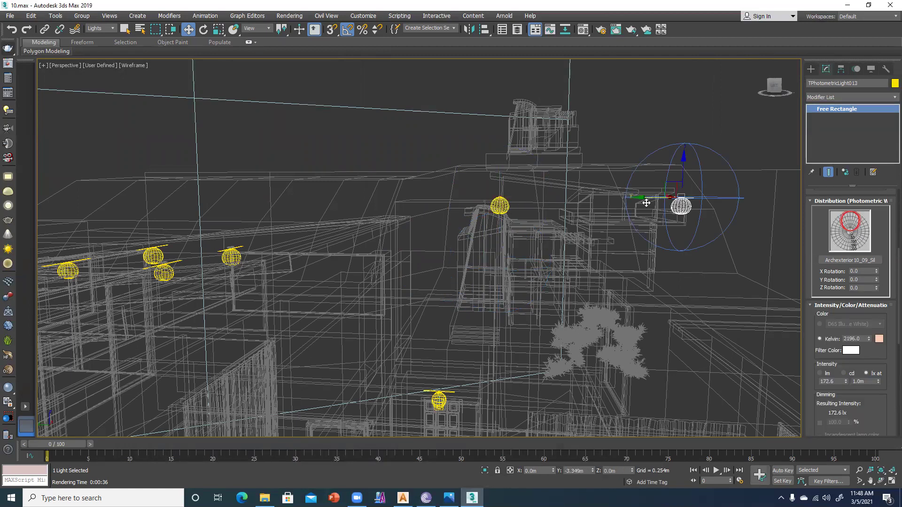
left_click(448, 289)
key("alt+w")
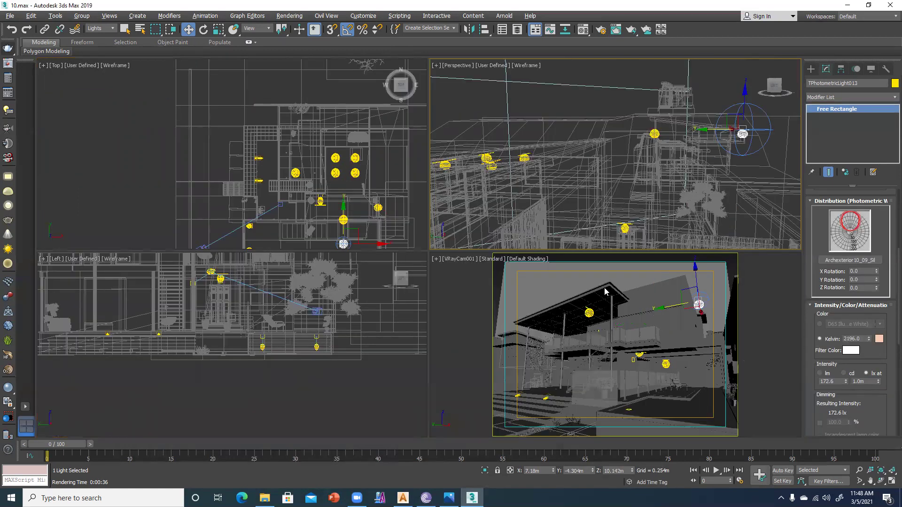
left_click(662, 309)
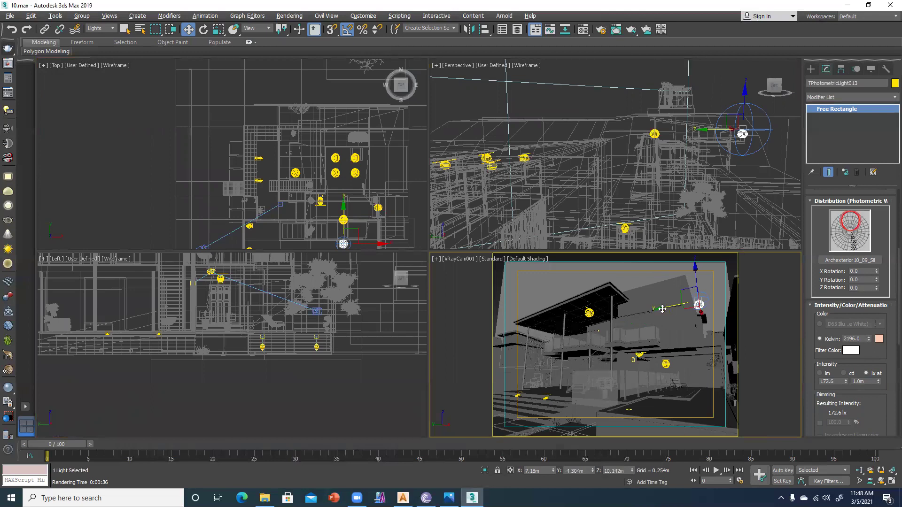
left_click_drag(661, 308, 646, 312)
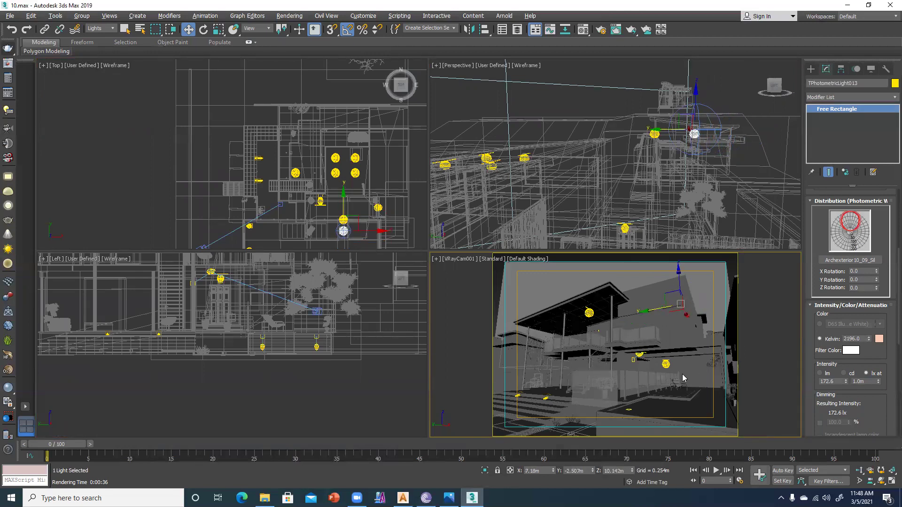
Select both raised lights and instance them together straight down along Z to the lower level
scroll(345, 232, "up", 5)
left_click(344, 171)
left_click(345, 171, "ctrl")
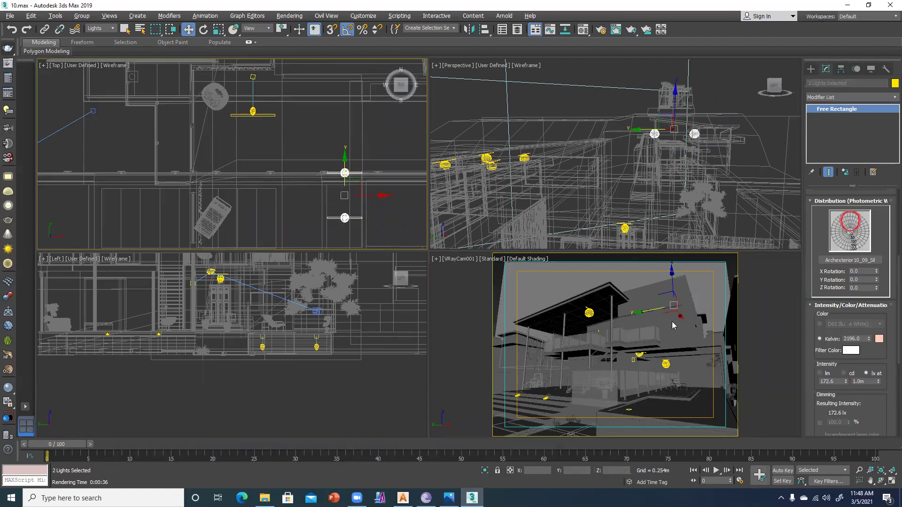
left_click_drag(671, 272, 674, 343, "shift")
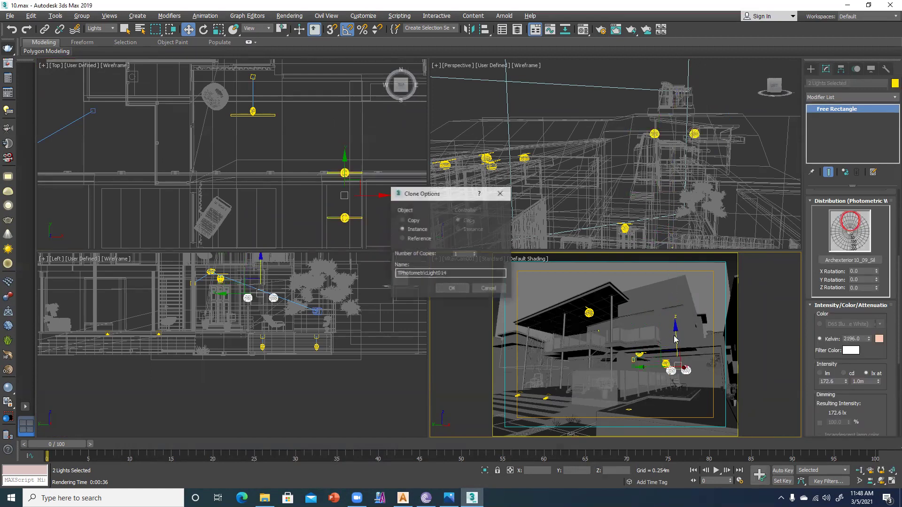
left_click(446, 291)
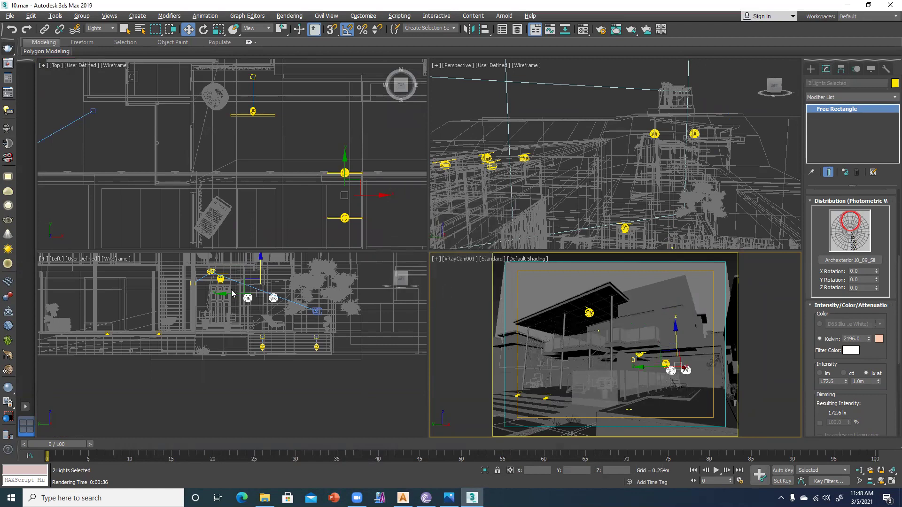
Shift the lower pair of lights along Y towards the outside and farther along positive X
left_click(223, 294)
mouse_move(297, 294)
left_mouse_down()
mouse_move(324, 294)
mouse_move(310, 295)
left_mouse_up()
left_click(308, 218)
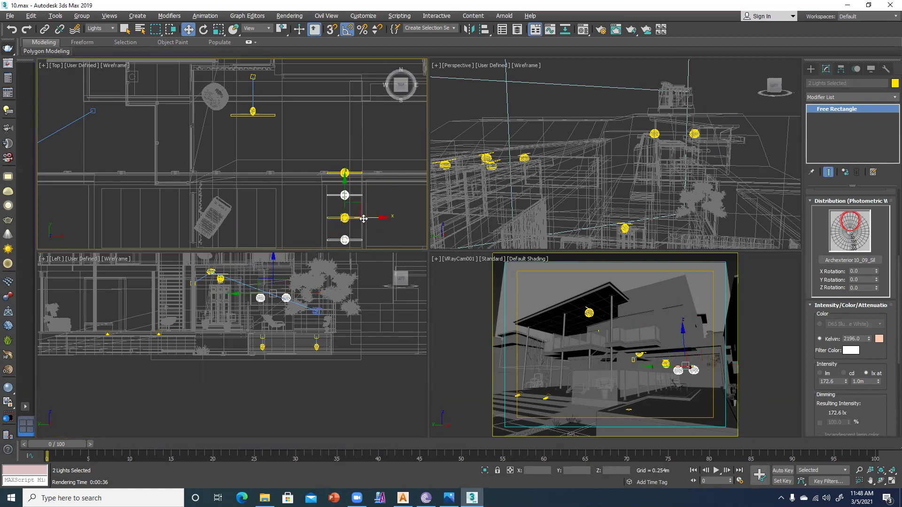
left_click_drag(385, 219, 435, 222)
In the shaded perspective view, move the lower pair about 8.97 m further along X, raise it slightly, and clear the selection
right_click(536, 163)
key("alt+w")
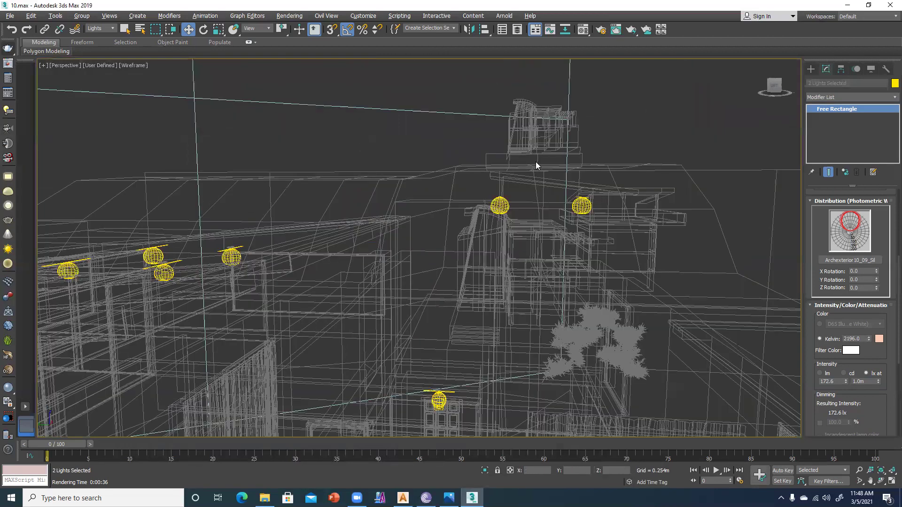
key("F3")
scroll(478, 254, "down", 5)
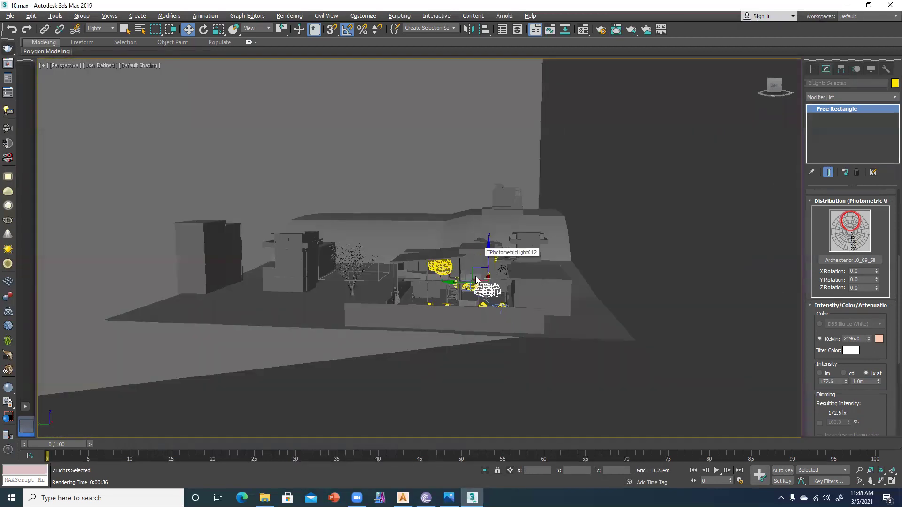
scroll(491, 295, "up", 4)
scroll(486, 298, "up", 6)
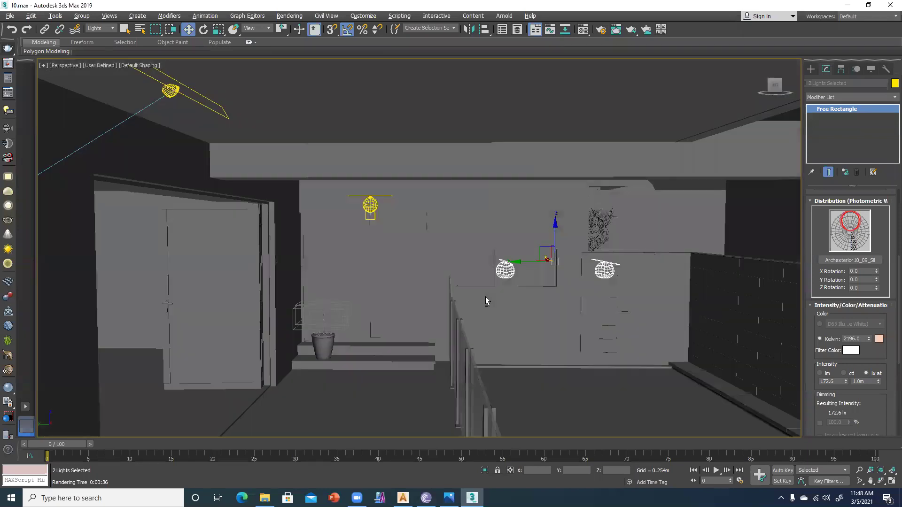
middle_click_drag(501, 293, 509, 262, "alt")
left_click_drag(539, 258, 396, 158)
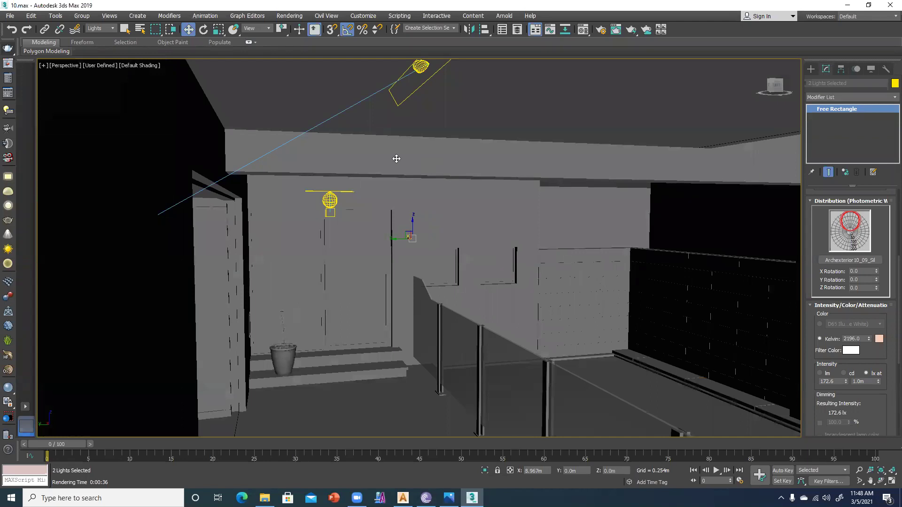
left_click_drag(412, 202, 409, 172)
middle_click_drag(398, 207, 366, 235, "alt")
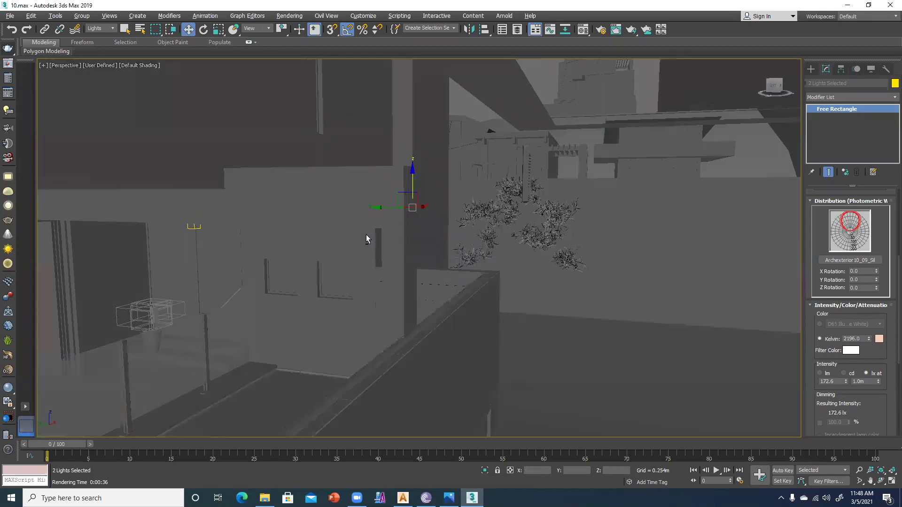
key("alt+w")
left_click(583, 350)
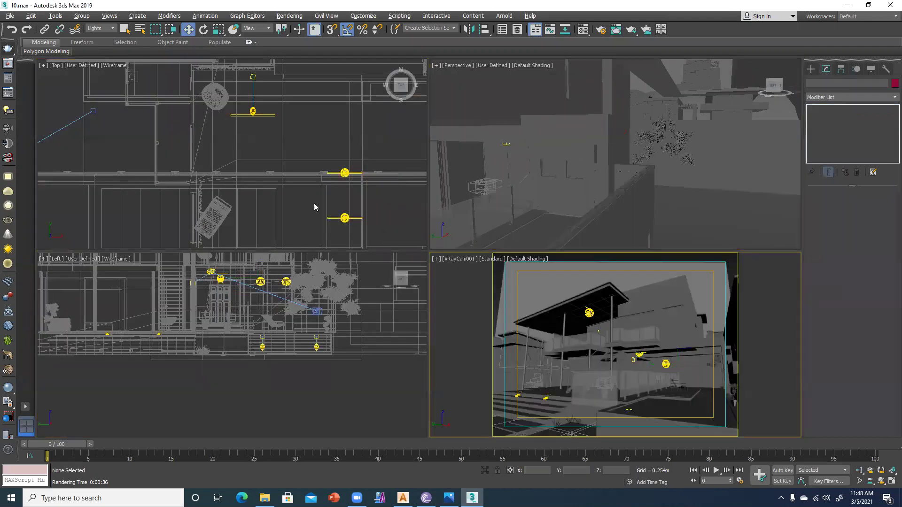
Select the light under the upper roof and make an independent copy of it along X at about 3.23 m
scroll(306, 194, "down", 5)
middle_click_drag(275, 191, 308, 193)
scroll(303, 190, "up", 4)
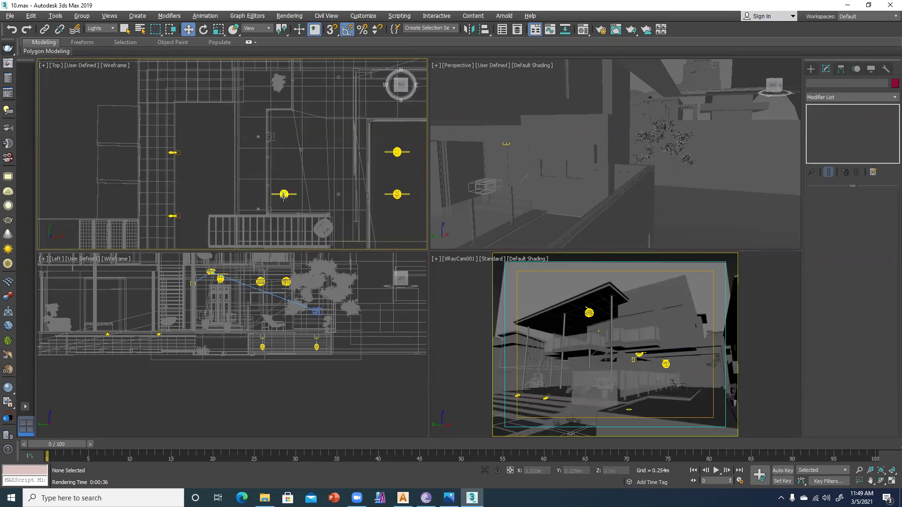
left_click(283, 194)
scroll(282, 194, "up", 3)
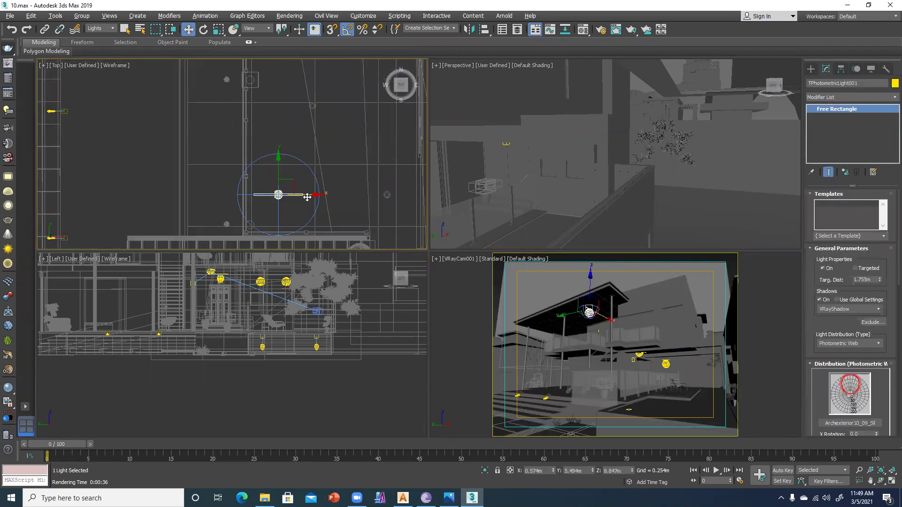
left_click_drag(317, 195, 413, 200, "shift")
left_click_drag(423, 201, 420, 200, "shift")
left_click(412, 220)
key("Return")
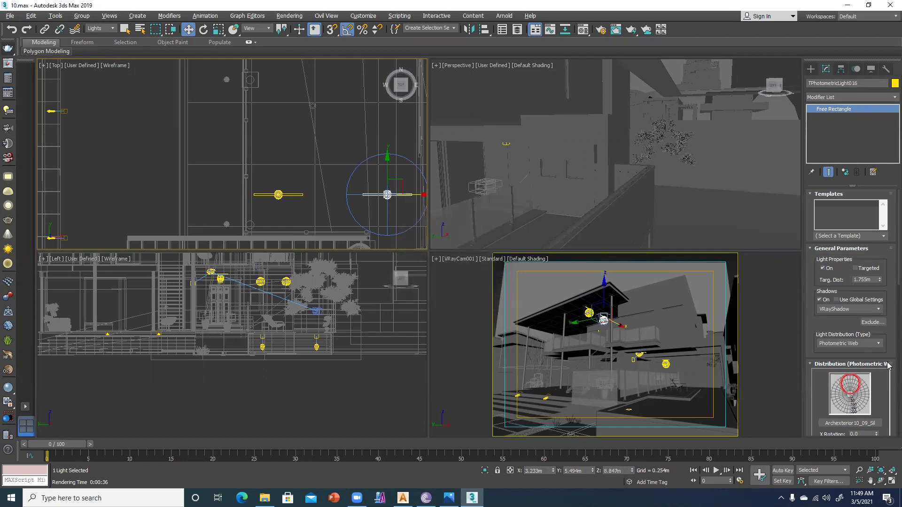
Set the lux distance of the copied light's intensity to 0.2 m
left_click_drag(808, 335, 806, 225)
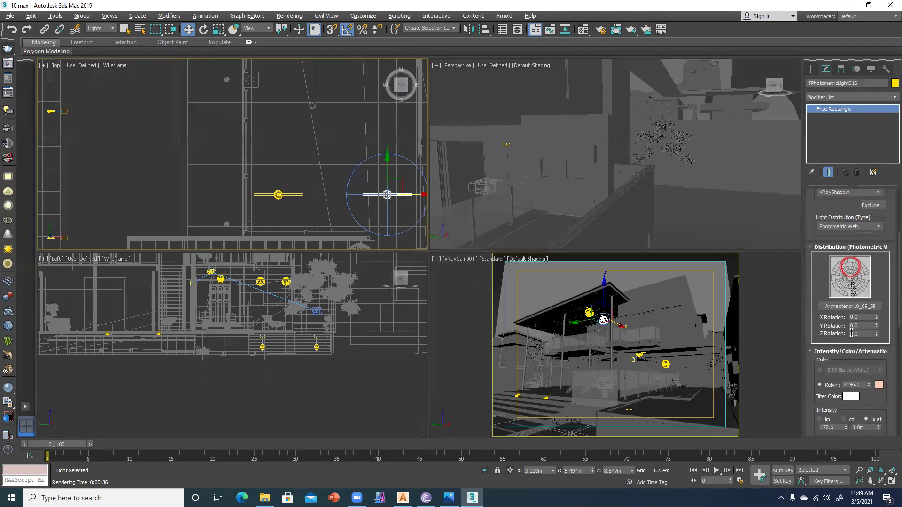
left_click_drag(870, 407, 865, 363)
double_click(864, 379)
type(".")
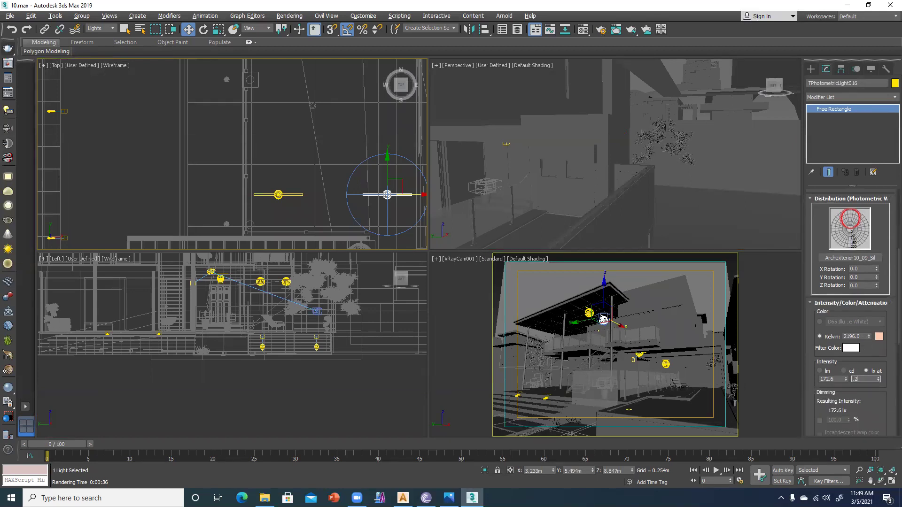
type("2")
key("Return")
Rotate the copied light -90 degrees about Z in the top view using angle snap
left_click(342, 31)
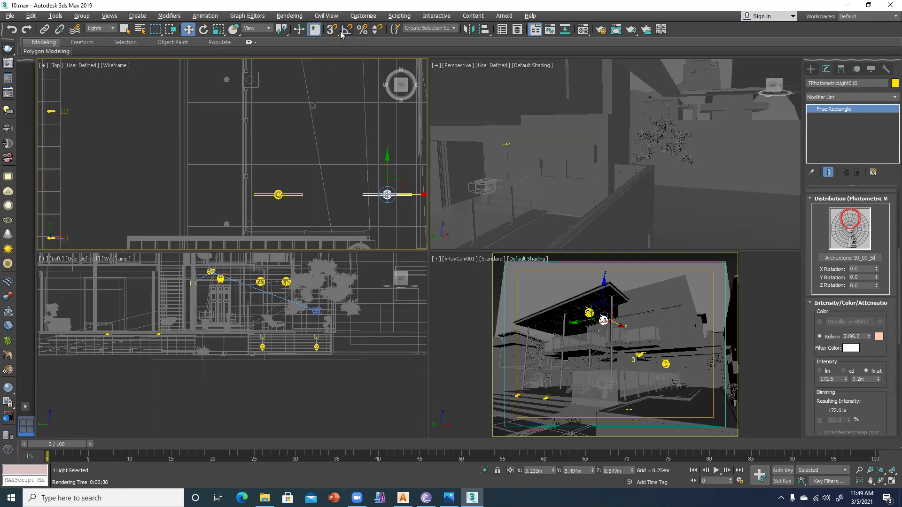
key("e")
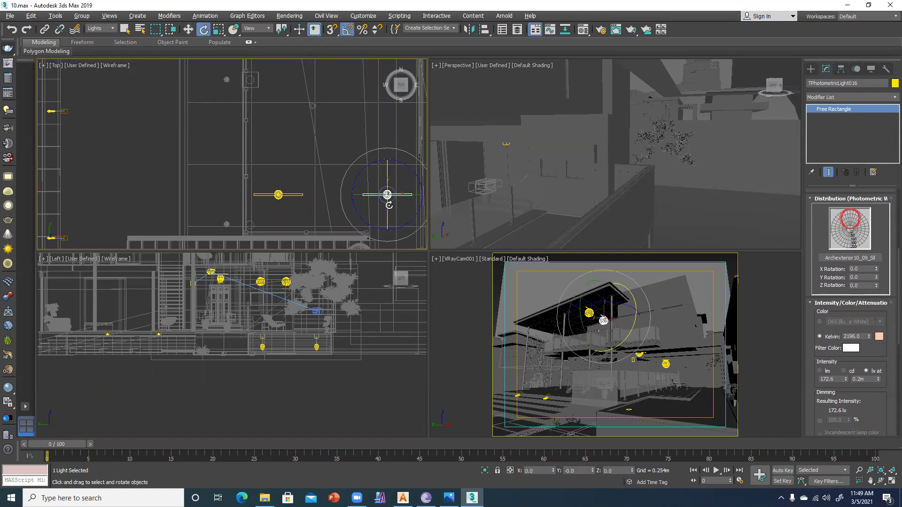
left_click_drag(402, 149, 427, 162)
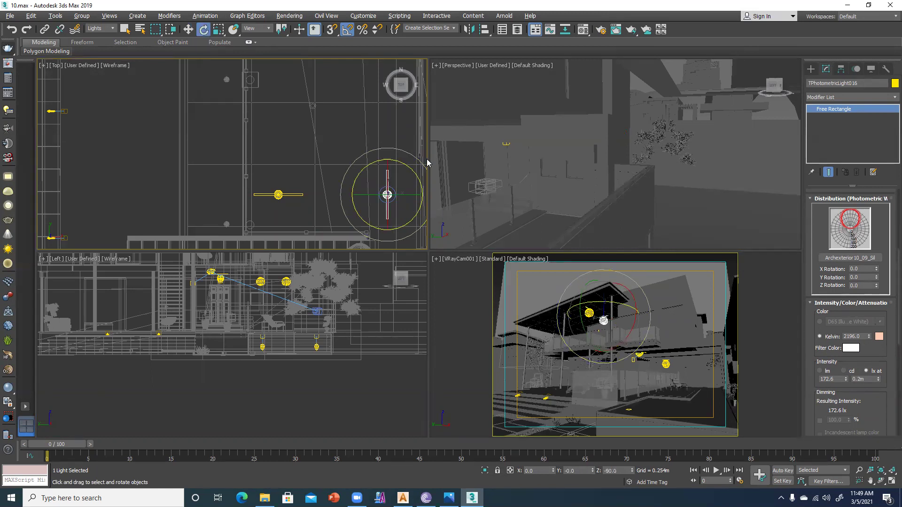
key("w")
Set the angle snap increment to 90 degrees and close the grid and snap settings
right_click(347, 30)
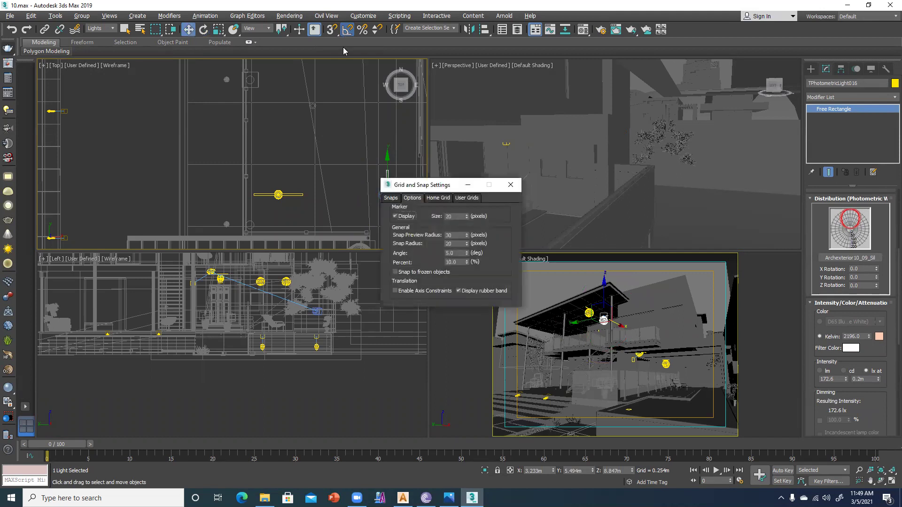
left_click_drag(457, 254, 437, 254)
type("90")
left_click(510, 185)
right_click(464, 183)
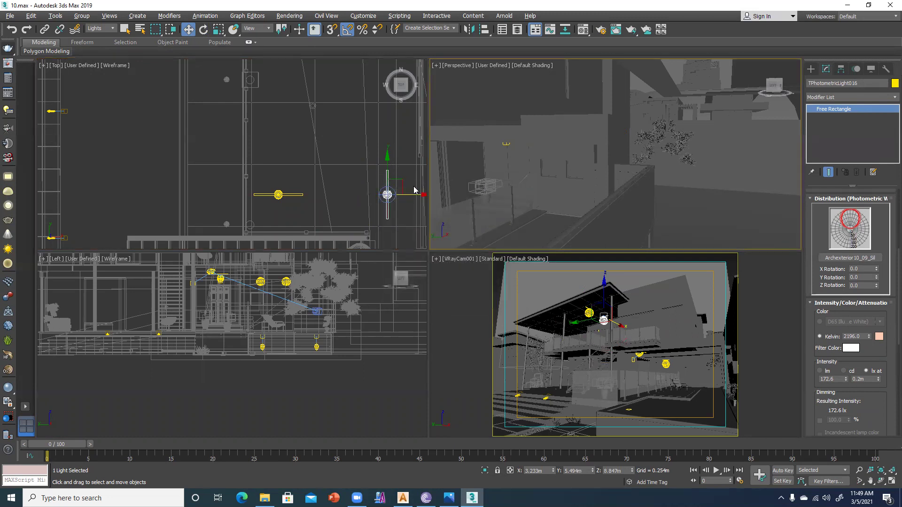
right_click(387, 175)
key("e")
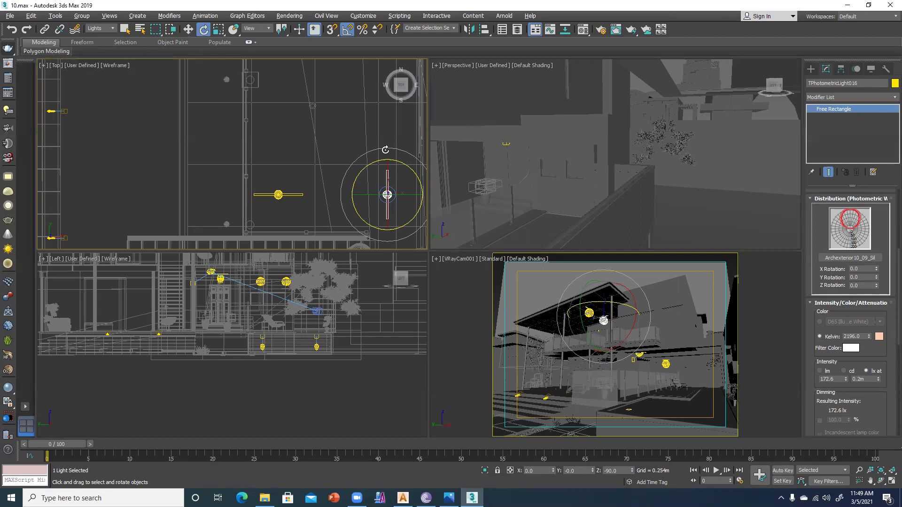
key("w")
Clone the rotated light along Y to about 7.56 m and shift the clone along X to about 1.53 m
left_click(574, 355)
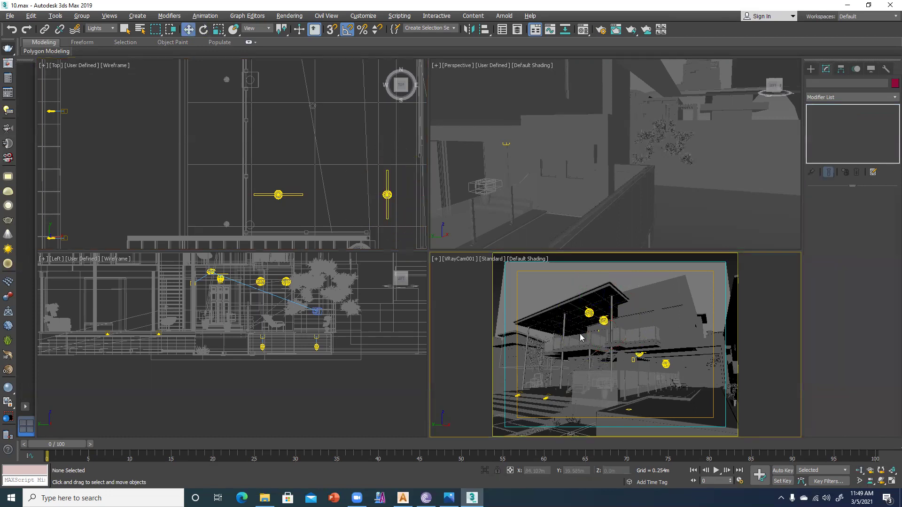
left_click(387, 195)
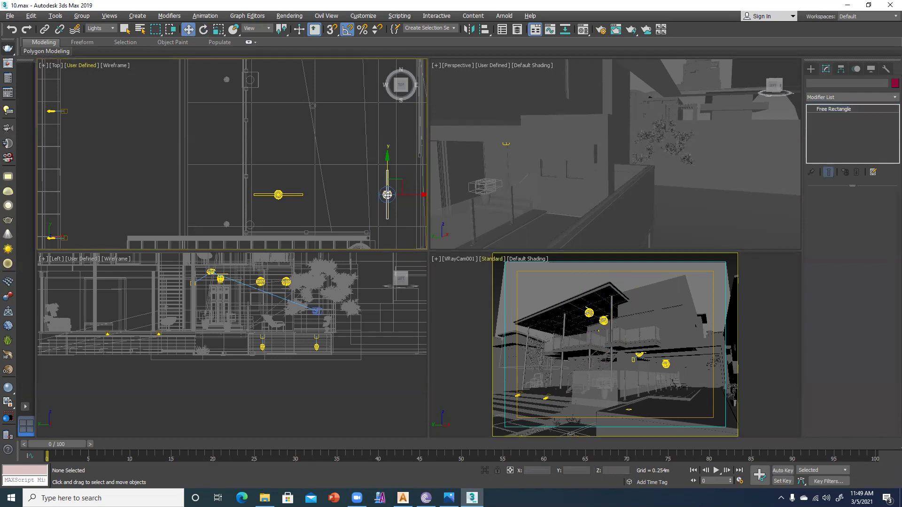
scroll(387, 194, "down", 3)
left_click_drag(388, 127, 387, 115, "shift")
left_click(455, 288)
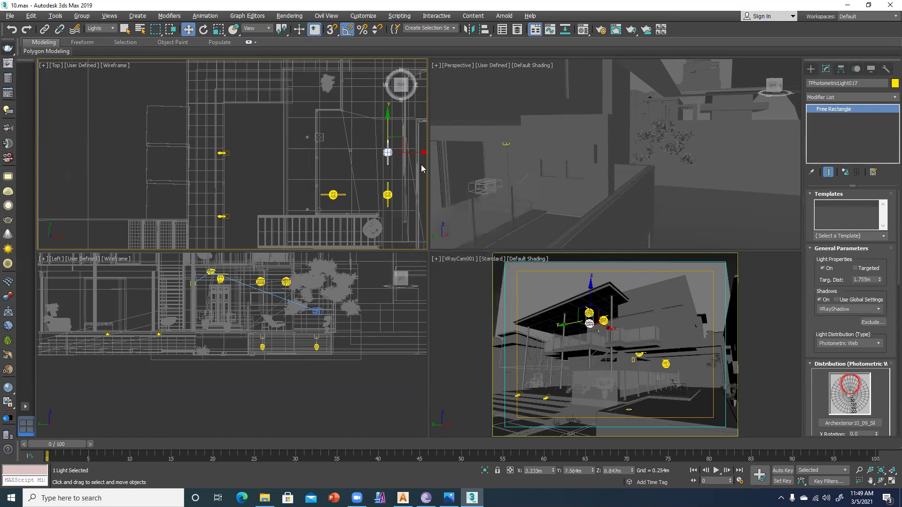
left_click_drag(420, 151, 388, 150)
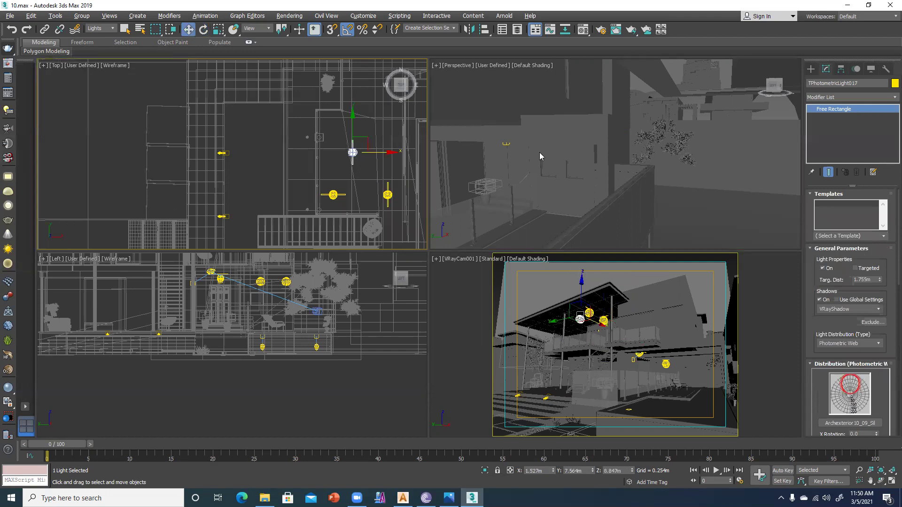
Move the cloned light under the upper roof to its ceiling fixture, at about Y 7.70 m and Z 8.67 m
left_click(548, 170)
key("z")
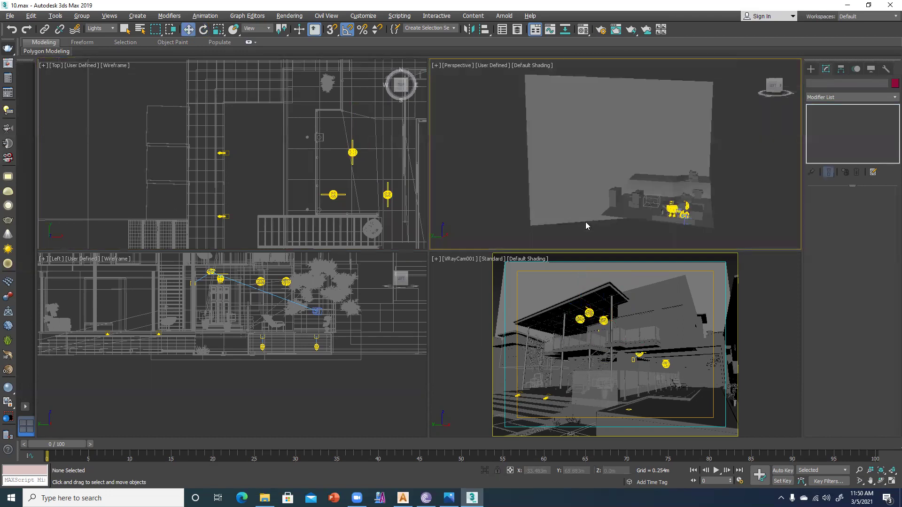
left_click(580, 317)
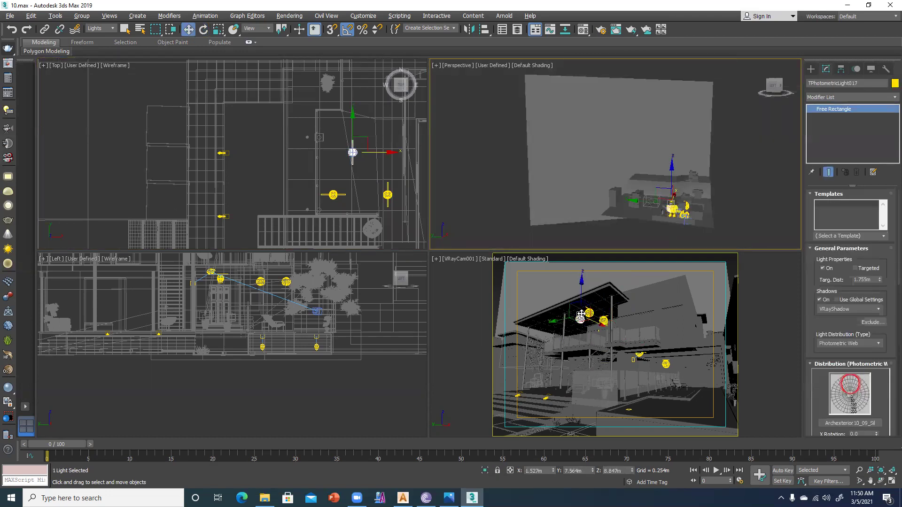
middle_click_drag(660, 211, 717, 224, "alt")
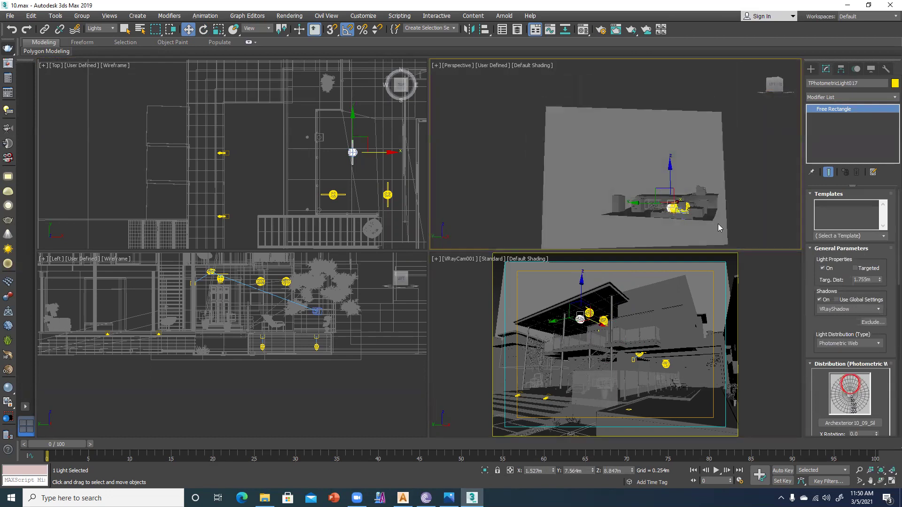
scroll(562, 159, "up", 5)
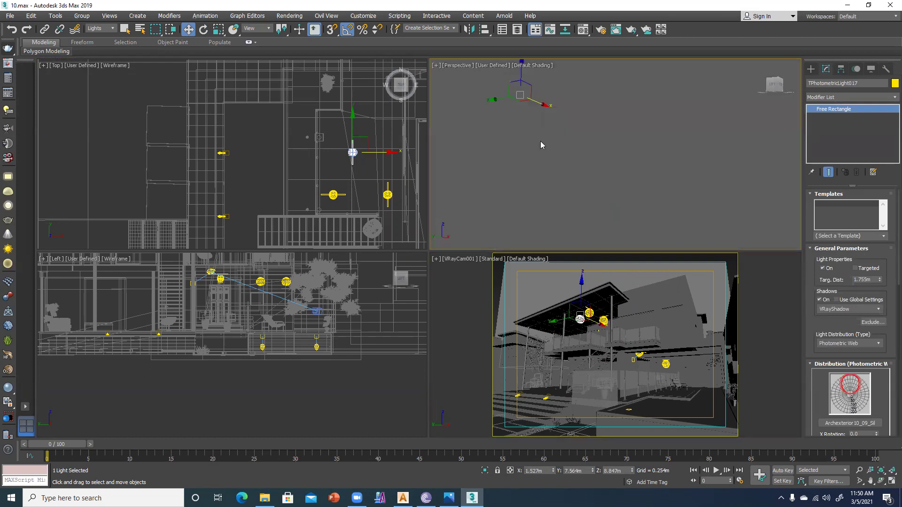
key("z")
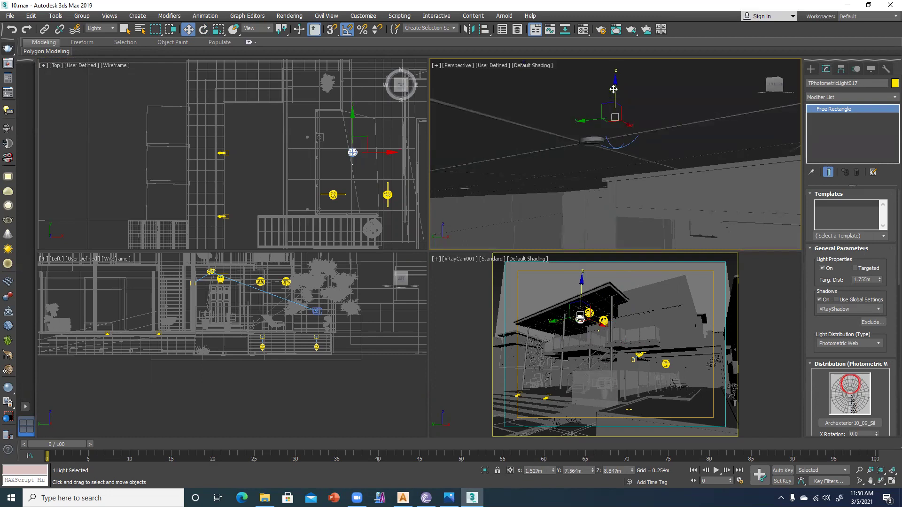
left_click_drag(613, 89, 566, 148)
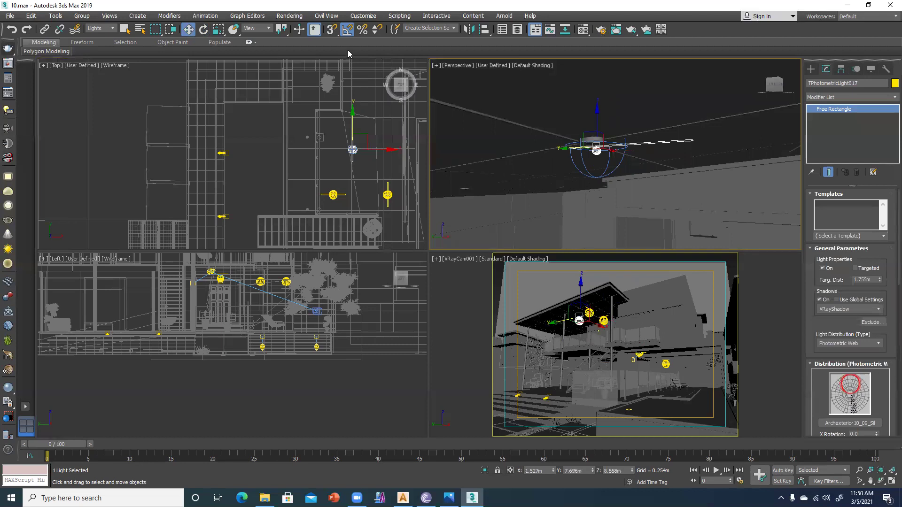
Reduce the angle snap increment, tilt the light -5 degrees about X, and shift it along X to about 1.41 m
right_click(348, 31)
left_click_drag(458, 253, 422, 253)
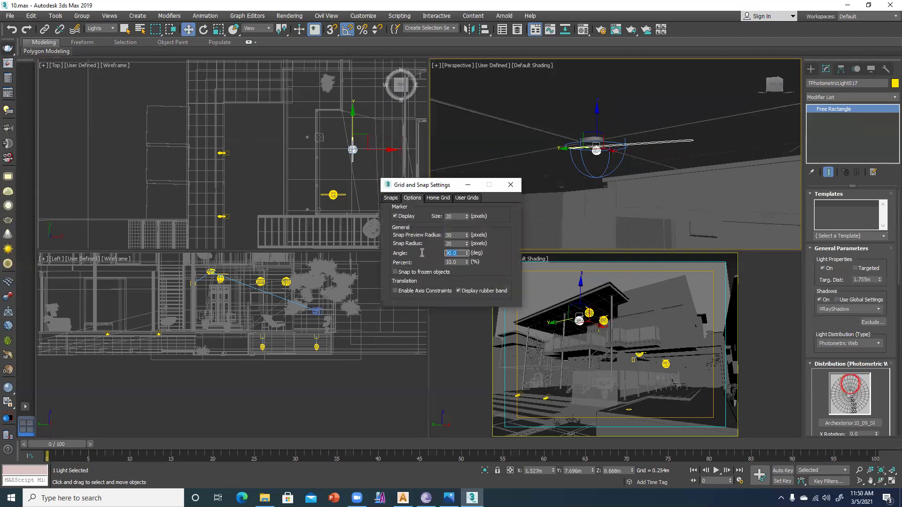
left_click(510, 185)
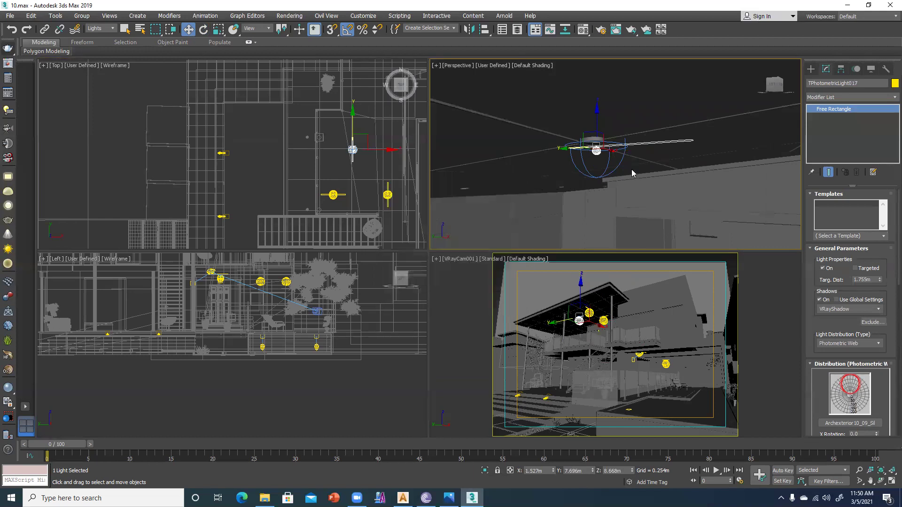
key("e")
left_click_drag(625, 140, 627, 136)
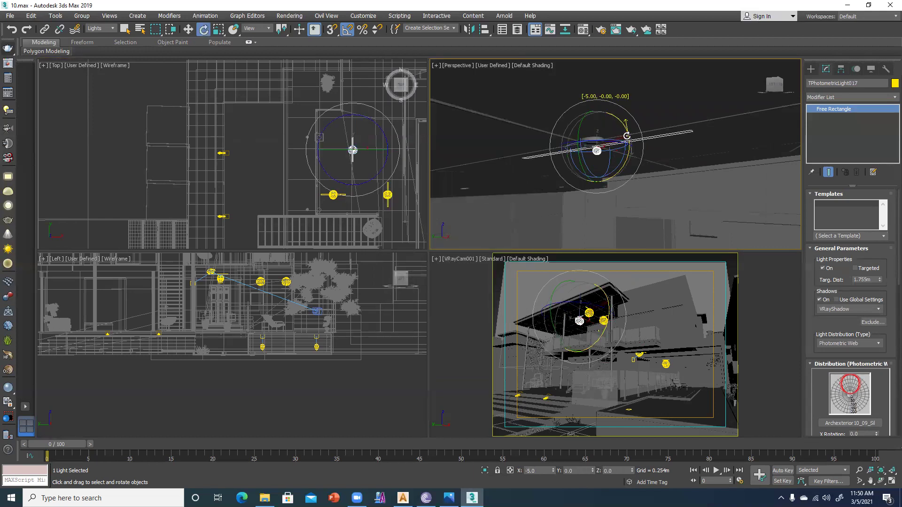
mouse_move(508, 196)
middle_mouse_down("alt")
mouse_move(539, 181)
mouse_move(505, 193)
mouse_move(508, 180)
middle_mouse_up("alt")
key("w")
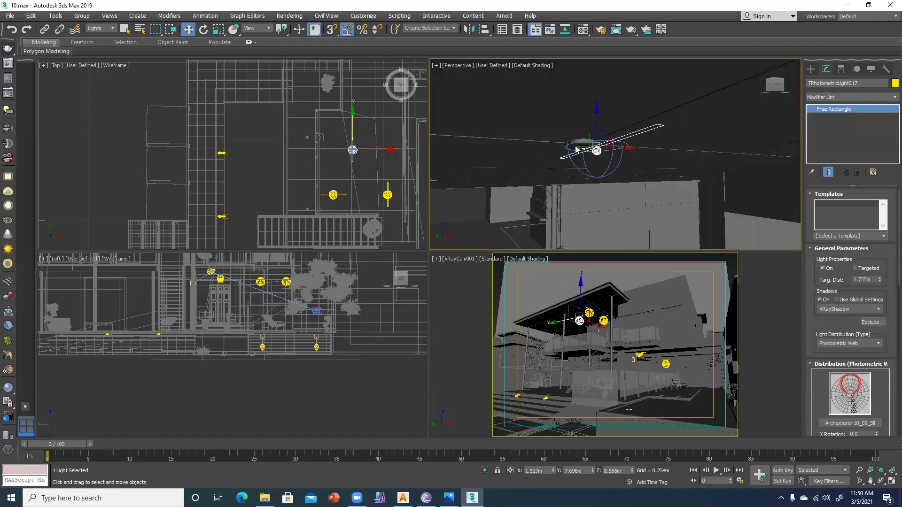
left_click_drag(619, 147, 606, 149)
Test-render the VRayCam001 view, cancel the rendering partway, and close the rendered frame window
left_click(572, 360)
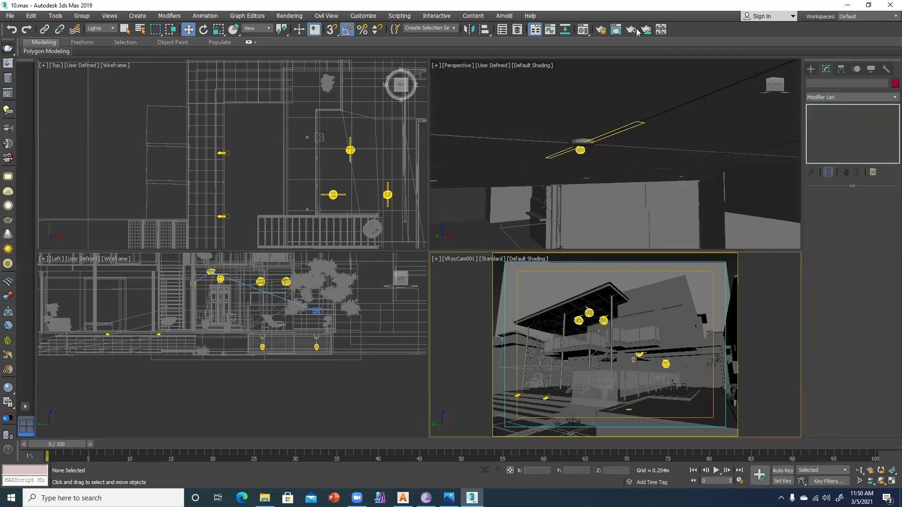
key("shift+q")
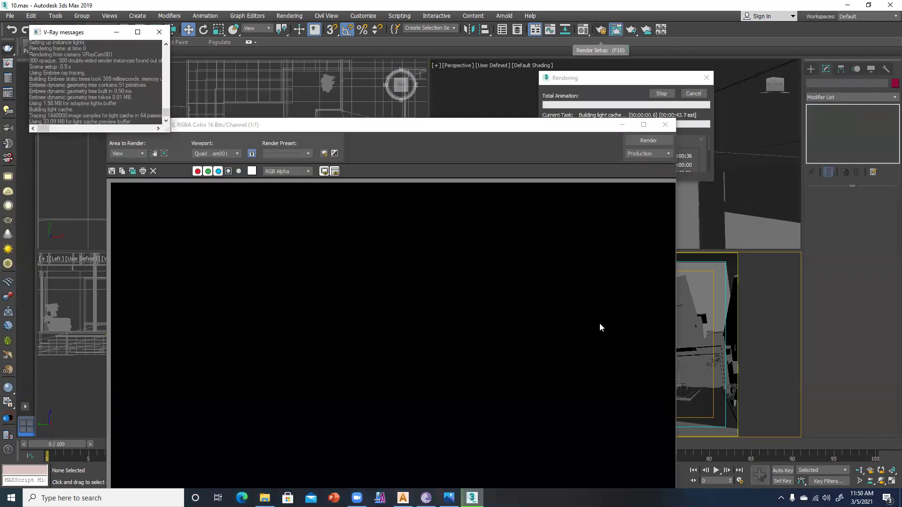
left_click_drag(447, 124, 424, 41)
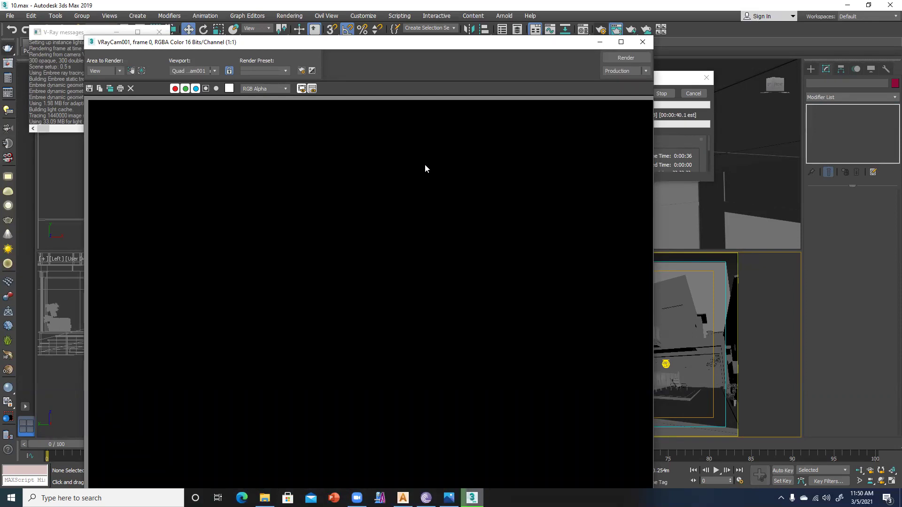
left_click(670, 82)
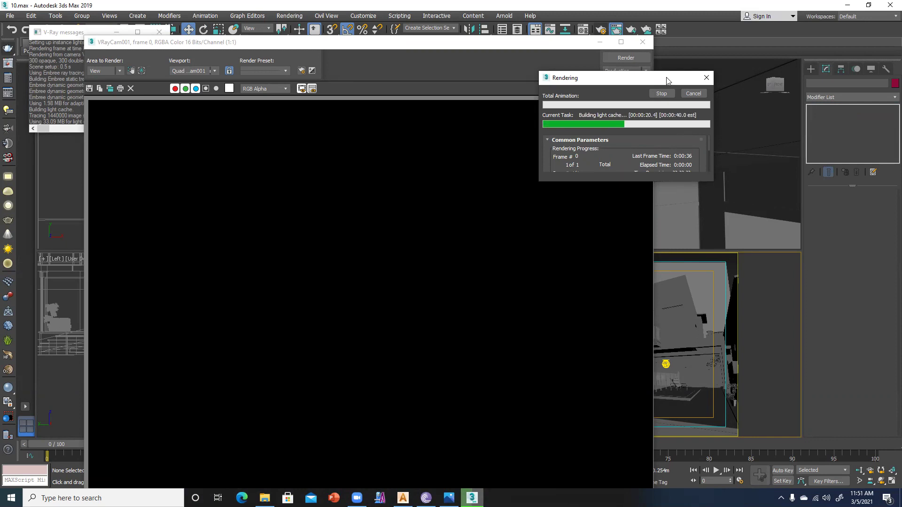
left_click(388, 45)
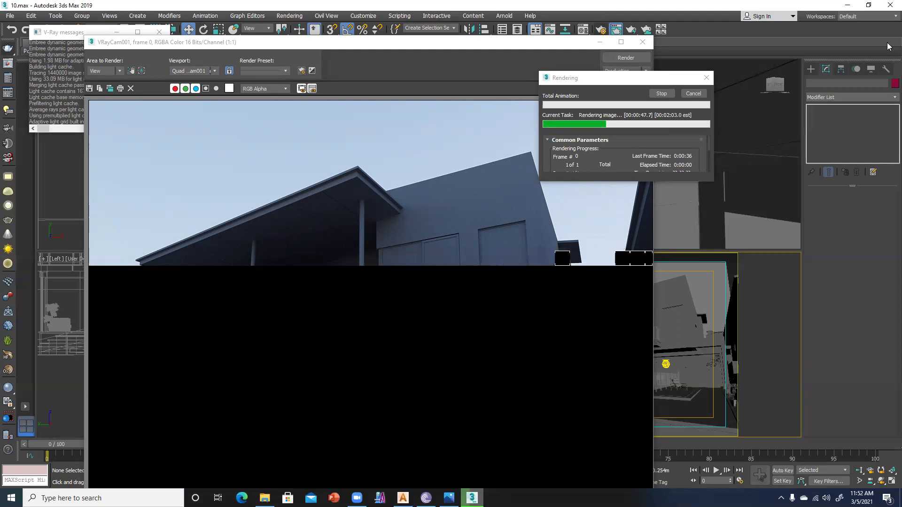
left_click(692, 94)
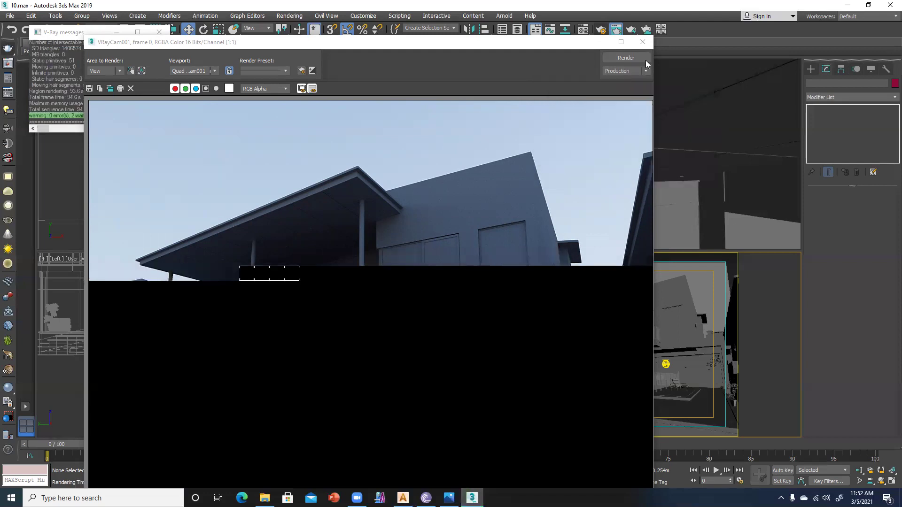
left_click(641, 42)
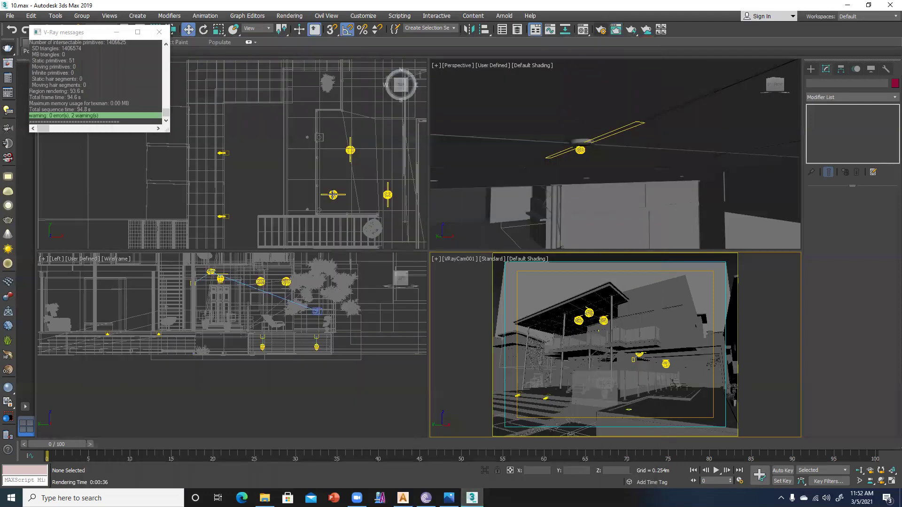
Set the intensity of TPhotometricLight001 under the upper roof to 25000 lx at a distance of 3.8 m
left_click(332, 194)
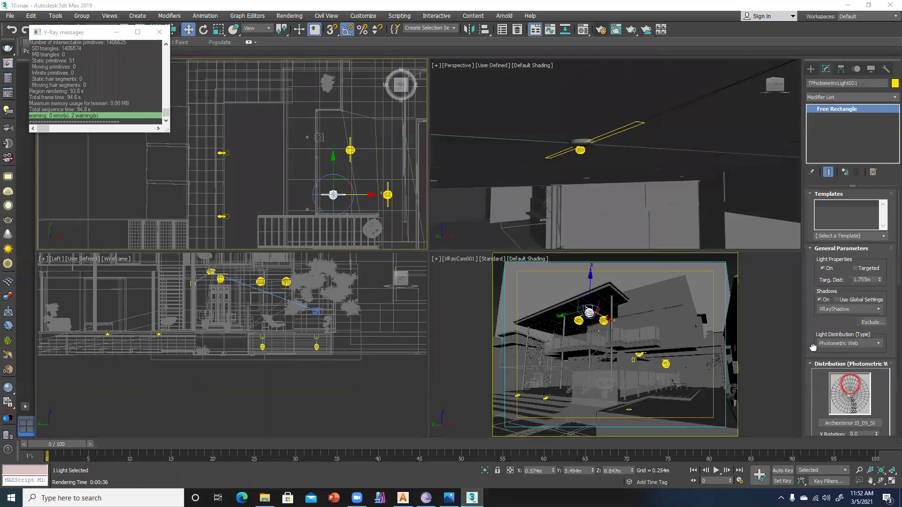
scroll(811, 341, "down", 4)
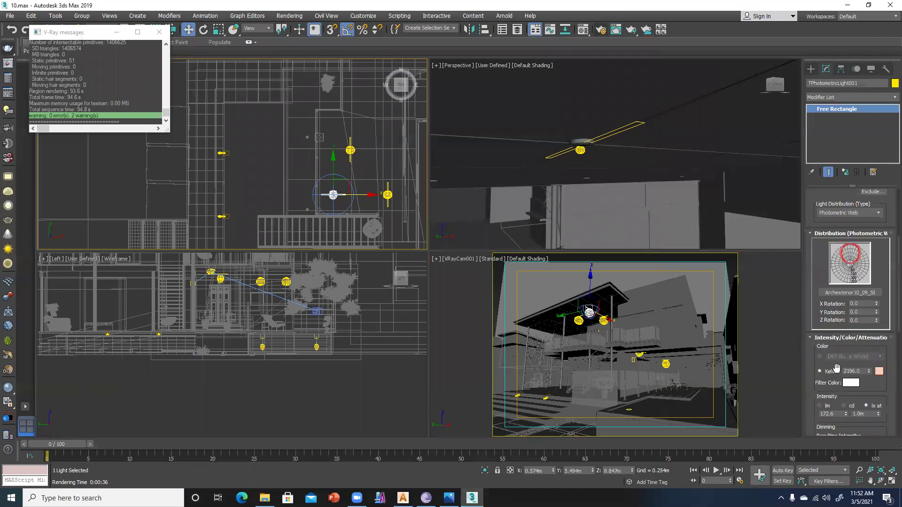
left_click_drag(838, 364, 811, 369)
type("25000")
key("Tab")
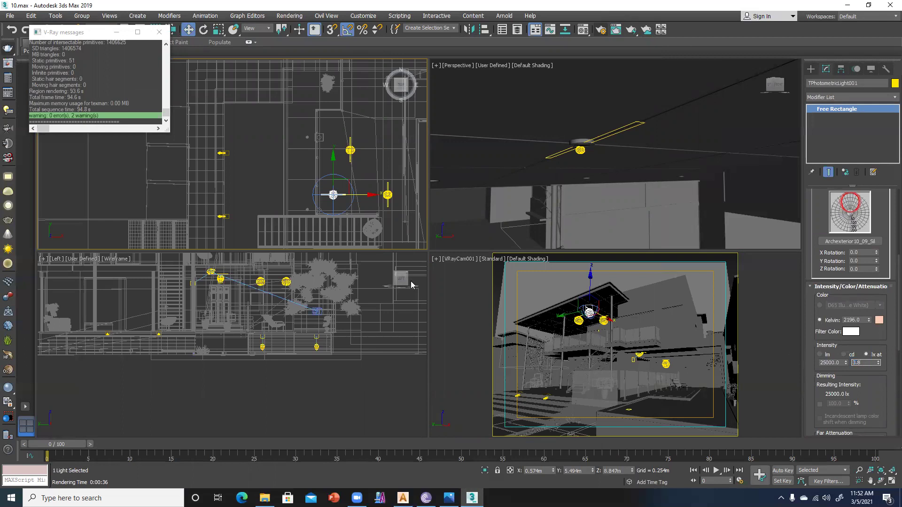
Set the intensity of TPhotometricLight016 to 25000 lx and that of TPhotometricLight017 to 15000 lx
left_click(387, 197)
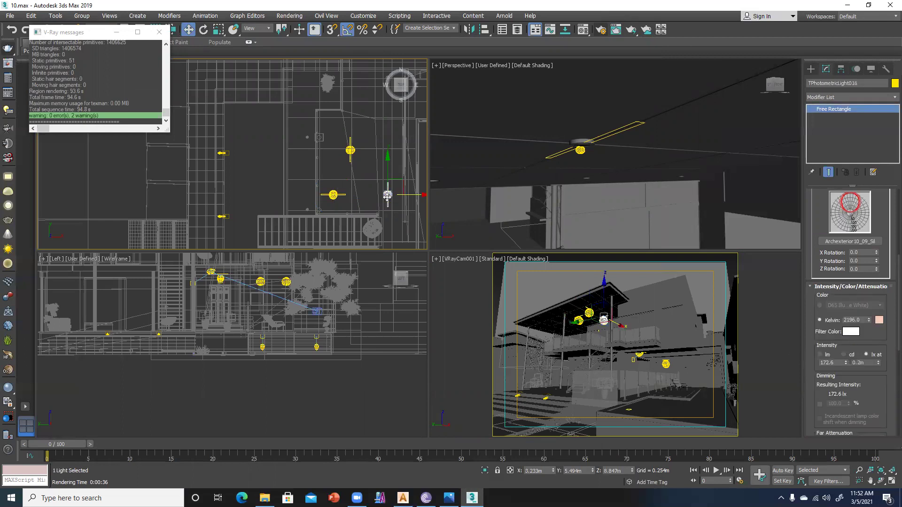
double_click(837, 362)
type("25000")
left_click(351, 150)
double_click(837, 362)
type("15000")
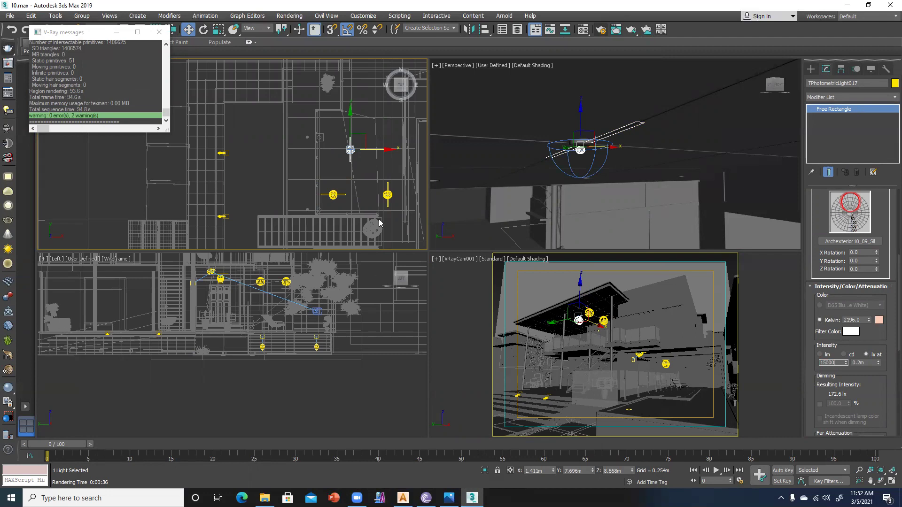
Examine the intensity settings of the neighbouring room lights and the layout of all lights in the top view
scroll(376, 219, "down", 3)
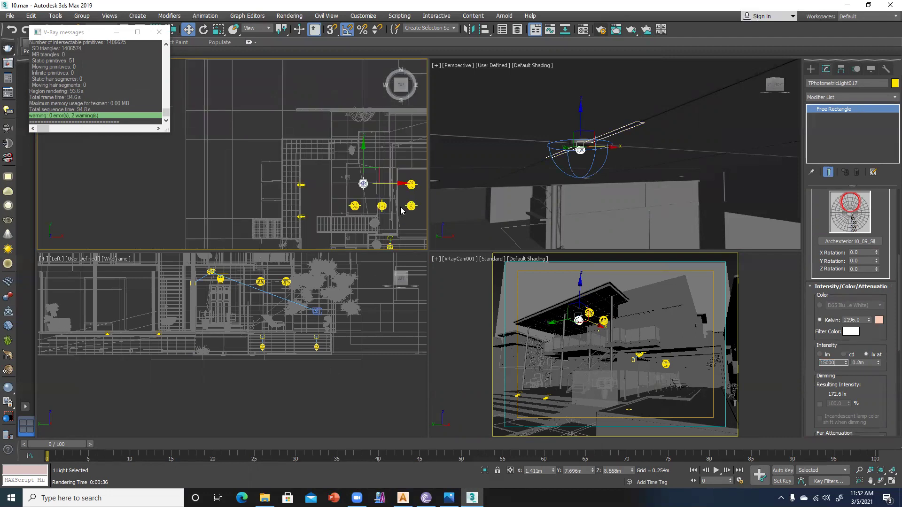
left_click(412, 209)
left_click(412, 210)
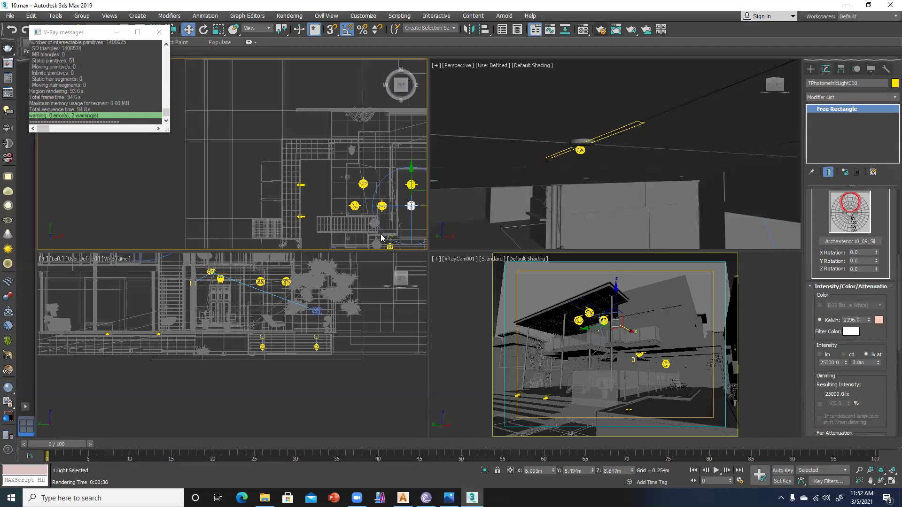
scroll(380, 236, "down", 2)
left_click(422, 215)
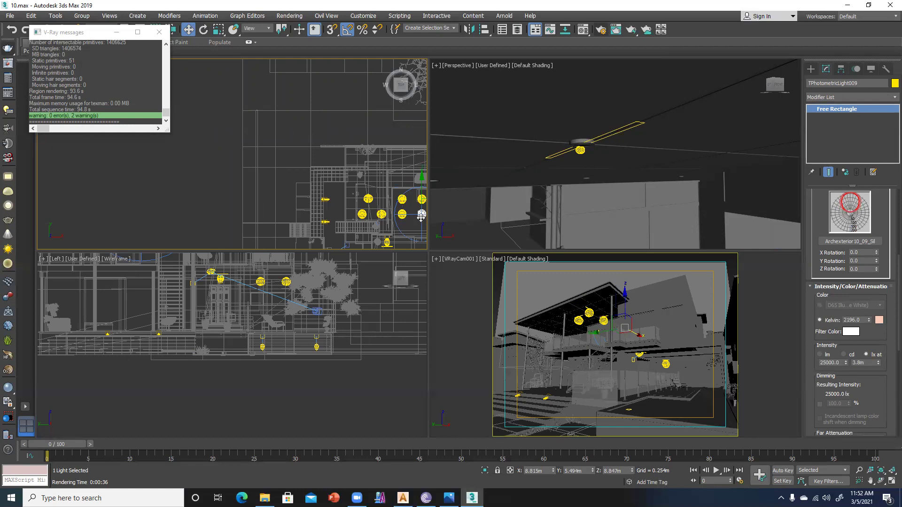
scroll(356, 225, "down", 3)
middle_click_drag(377, 247, 342, 185)
scroll(342, 185, "up", 3)
middle_click_drag(325, 127, 370, 209)
scroll(377, 211, "up", 2)
Move the two photometric lights in the outdoor side passage together along X toward the house wall
left_click(418, 215)
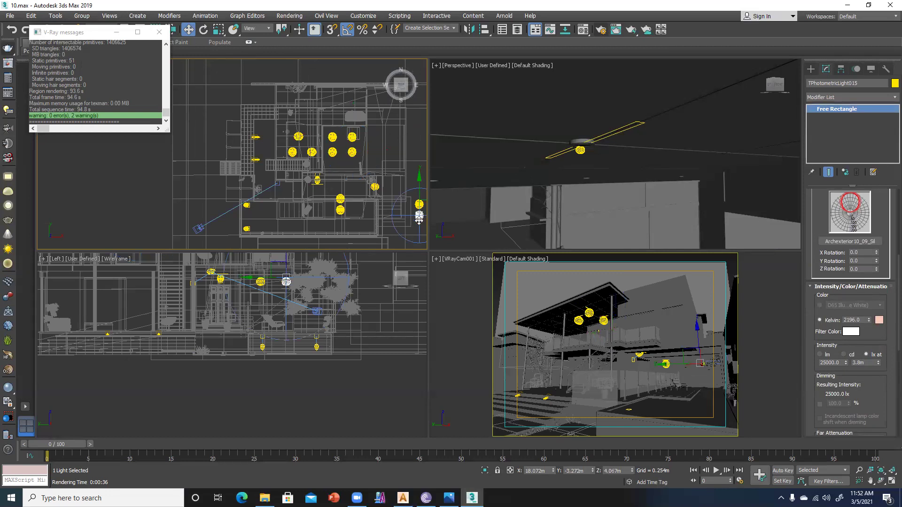
key("alt+w")
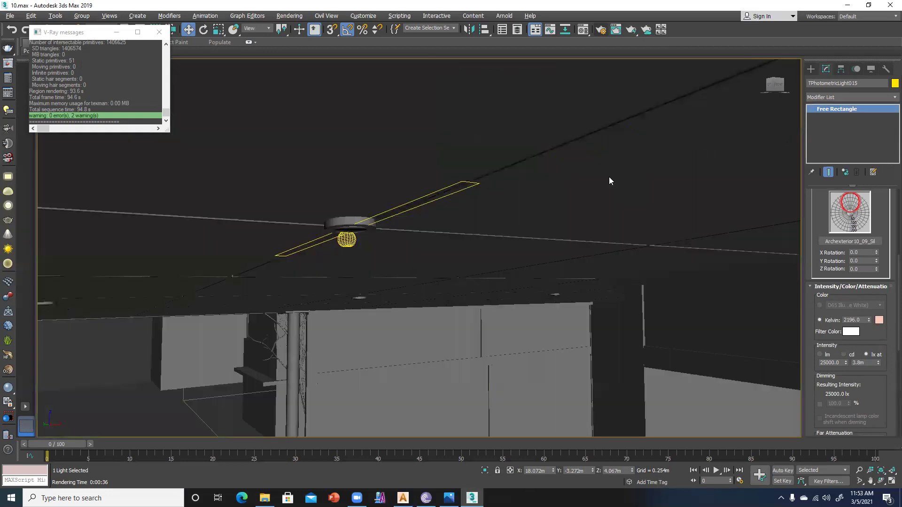
scroll(589, 211, "down", 10)
scroll(588, 210, "down", 5)
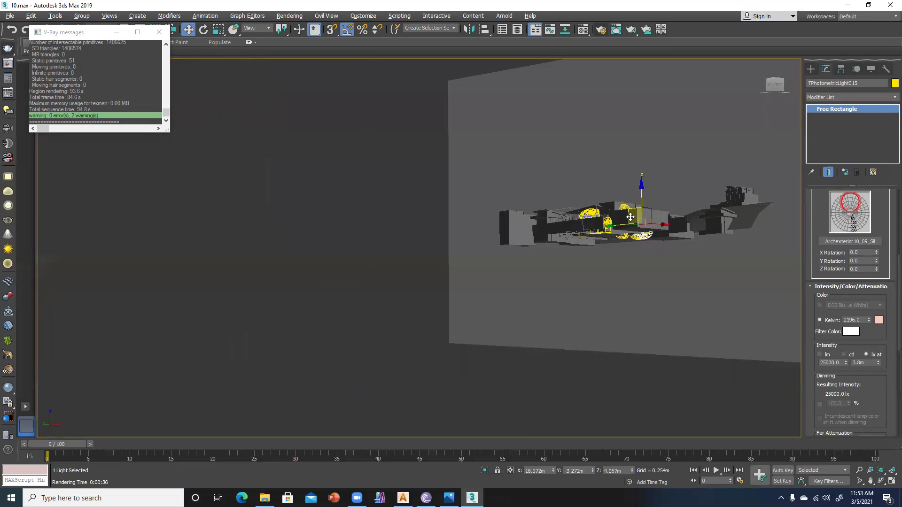
middle_click_drag(592, 252, 590, 277, "alt")
scroll(589, 256, "up", 5)
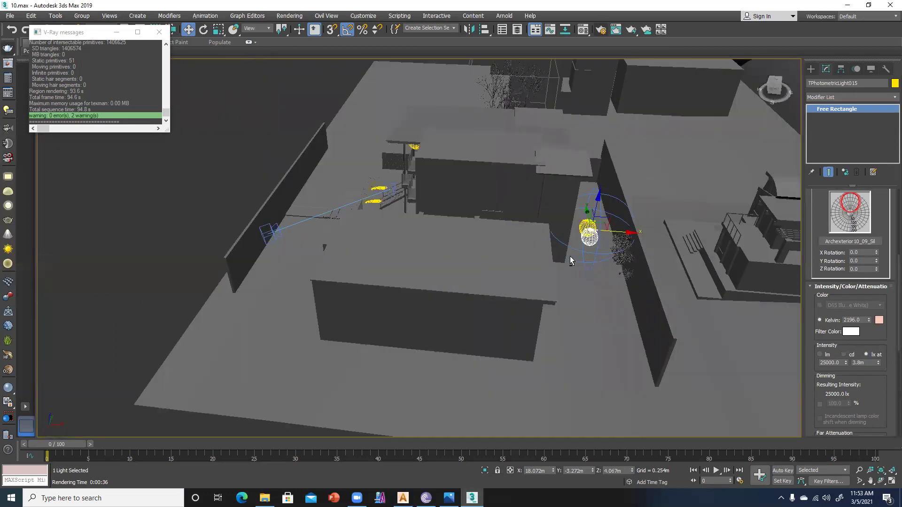
scroll(590, 257, "up", 8)
middle_click_drag(597, 222, 597, 231)
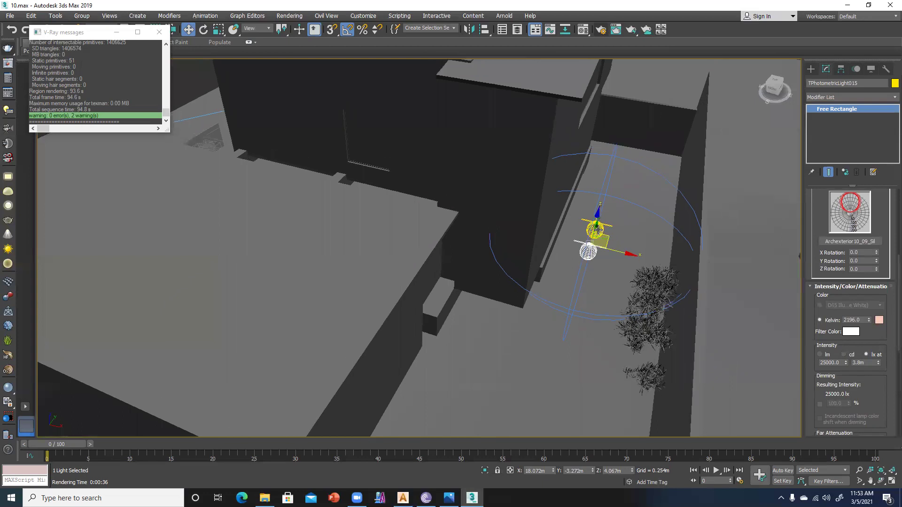
left_click(601, 228, "ctrl")
left_click_drag(630, 240, 554, 222)
middle_click_drag(339, 260, 480, 238, "alt")
scroll(481, 238, "down", 4)
key("shift+z")
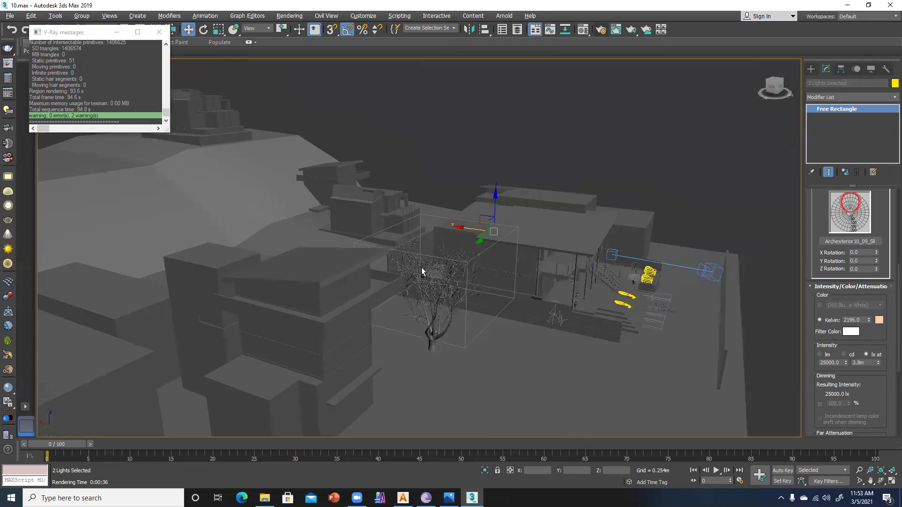
key("alt+w")
Check the intensity and lux distance of TPhotometricLight017 under the upper roof, leaving nothing selected
left_click(578, 320)
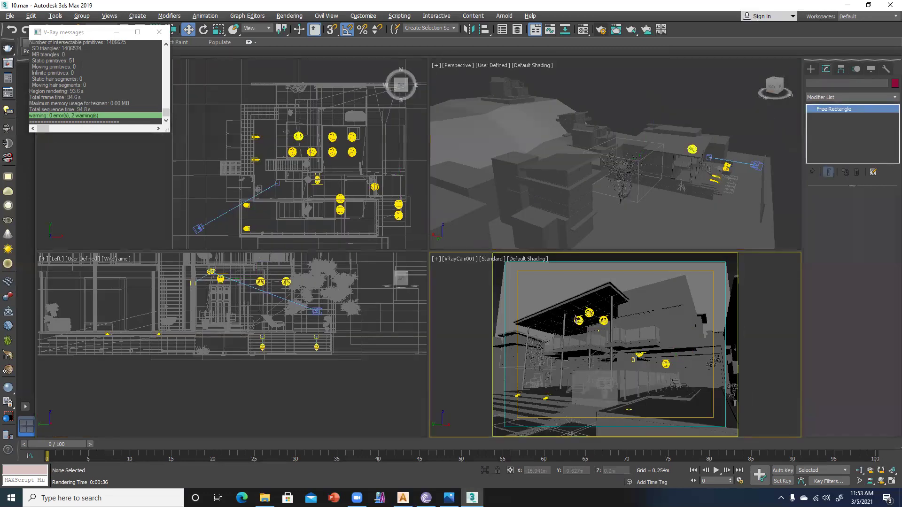
scroll(808, 342, "down", 5)
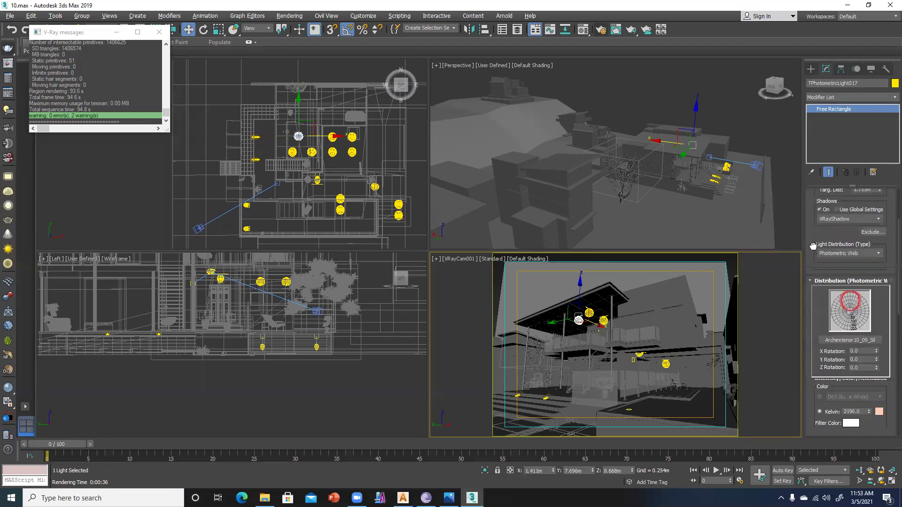
left_click_drag(815, 384, 810, 308)
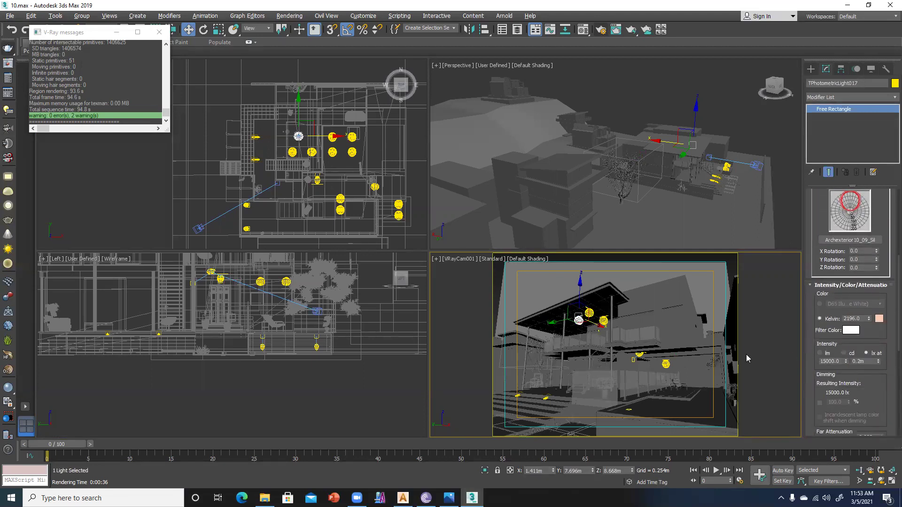
left_click(614, 349)
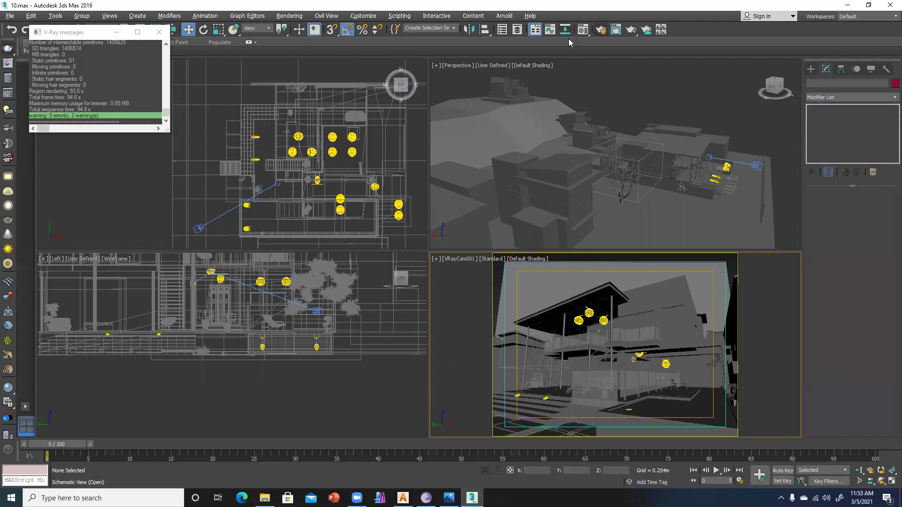
Render the VRayCam001 view in production mode and bring the rendering progress into view
left_click(615, 29)
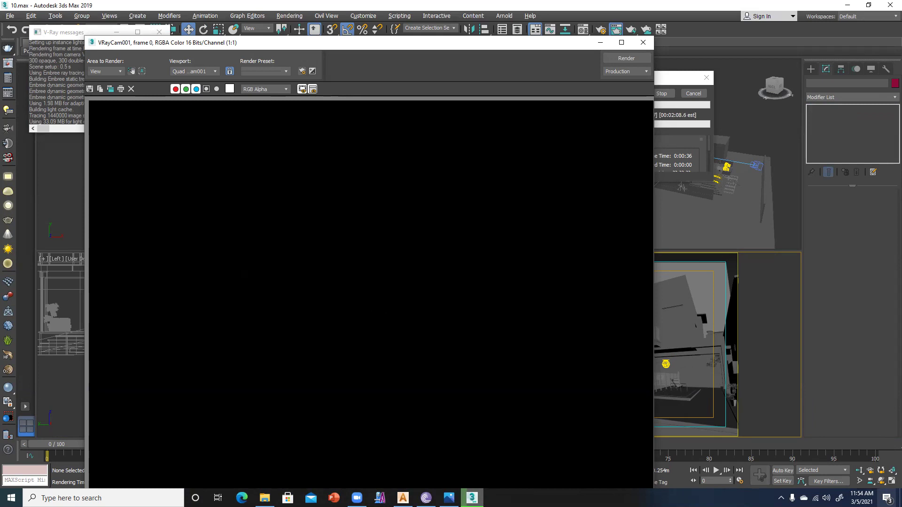
left_click(671, 81)
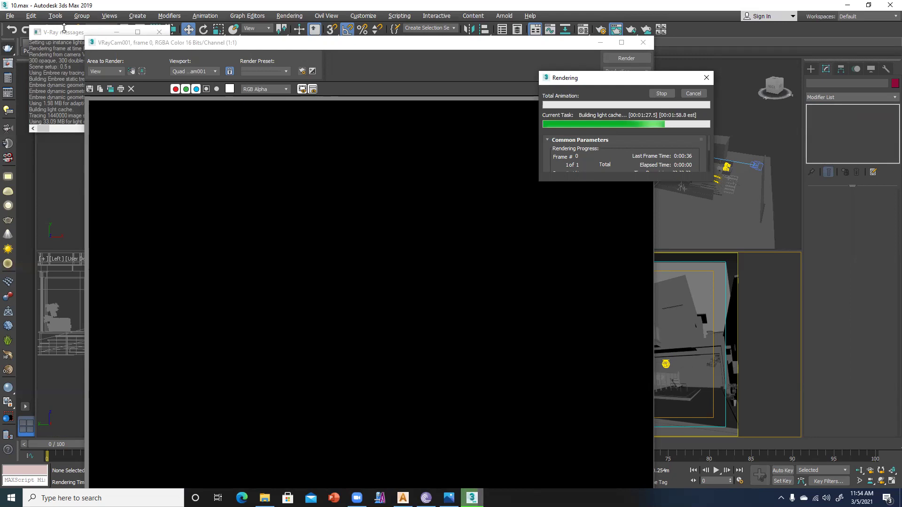
Examine the V-Ray messages log from its latest entries back to the earlier ones while the camera view renders
left_click(84, 103)
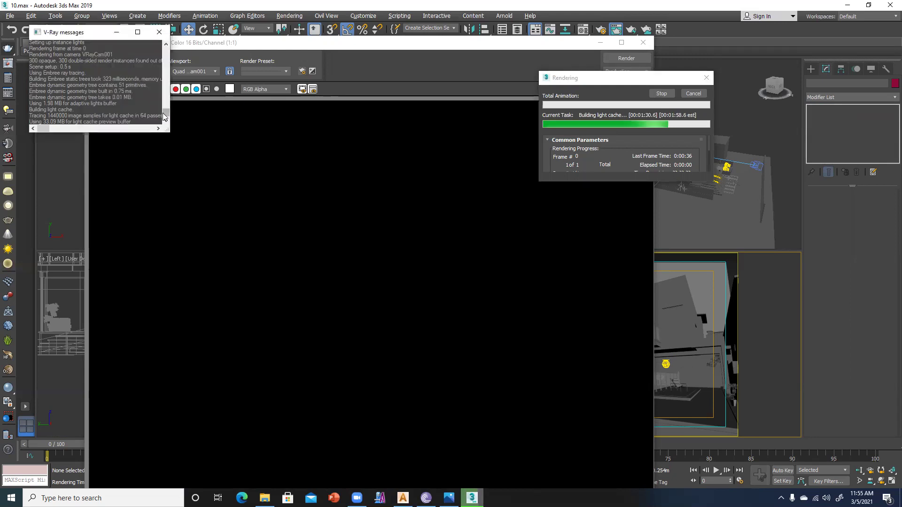
left_click_drag(166, 113, 164, 67)
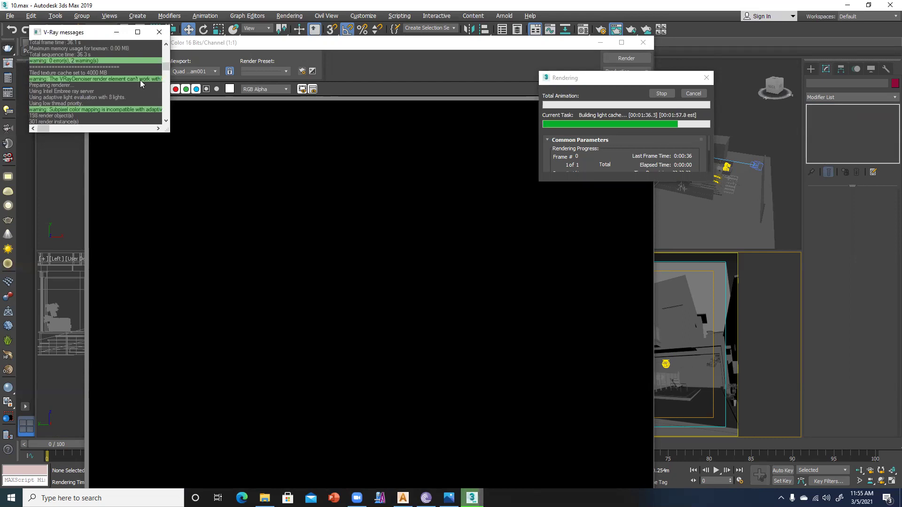
left_click_drag(164, 66, 165, 53)
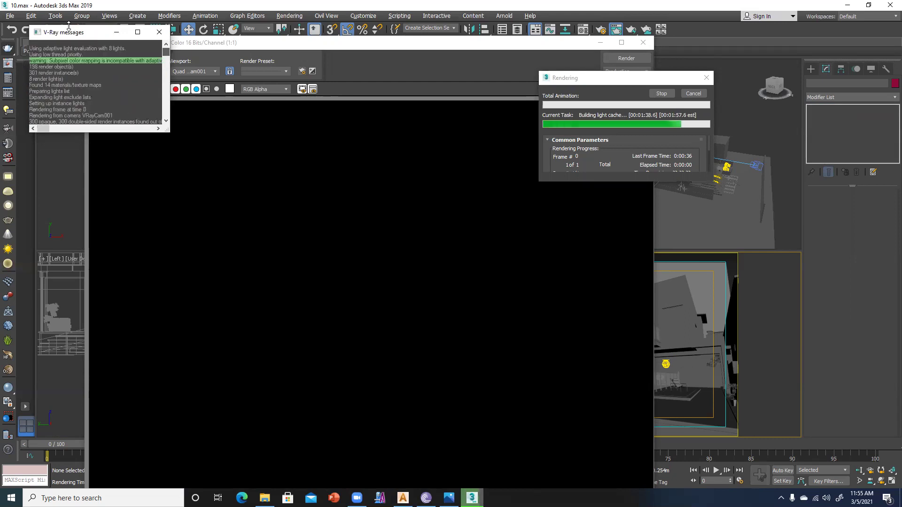
left_click_drag(73, 35, 218, 118)
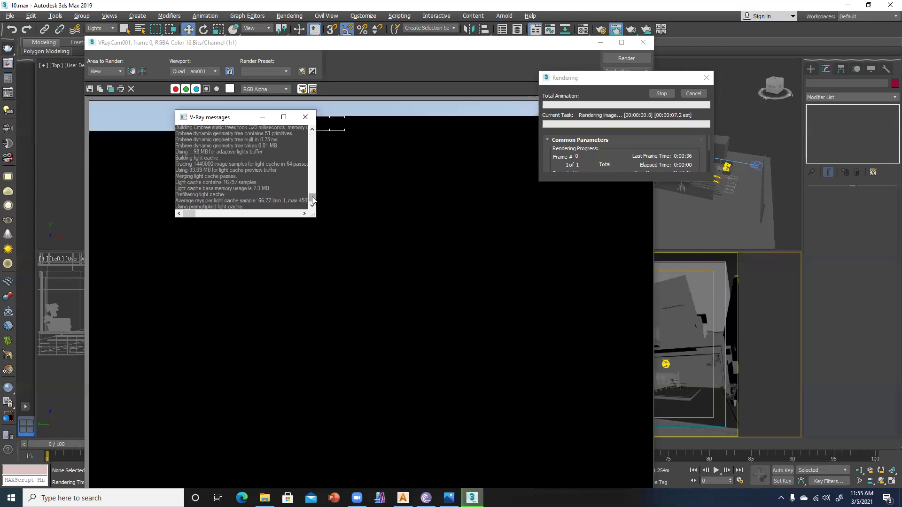
left_click_drag(311, 175, 312, 145)
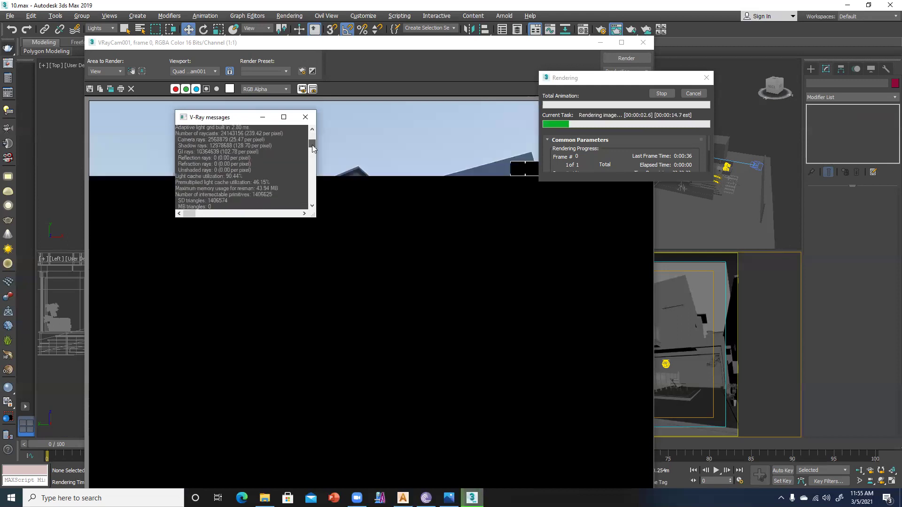
left_click_drag(313, 184, 312, 137)
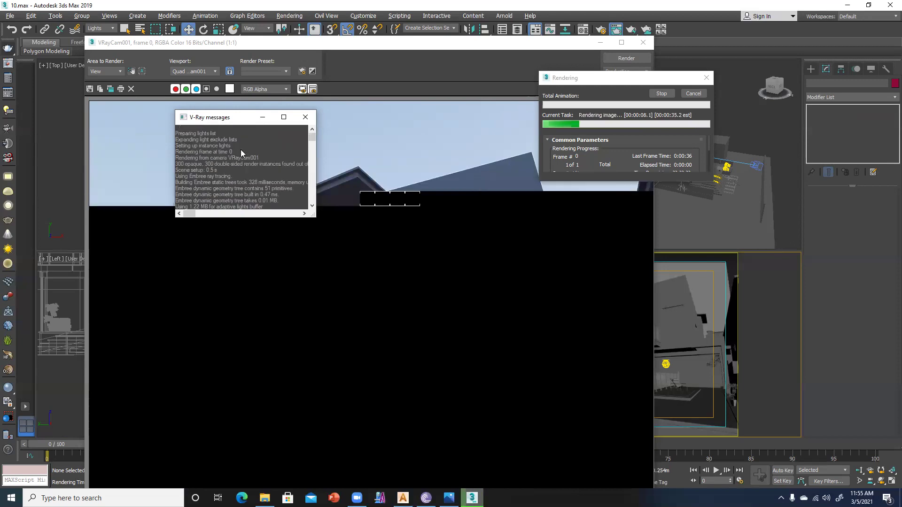